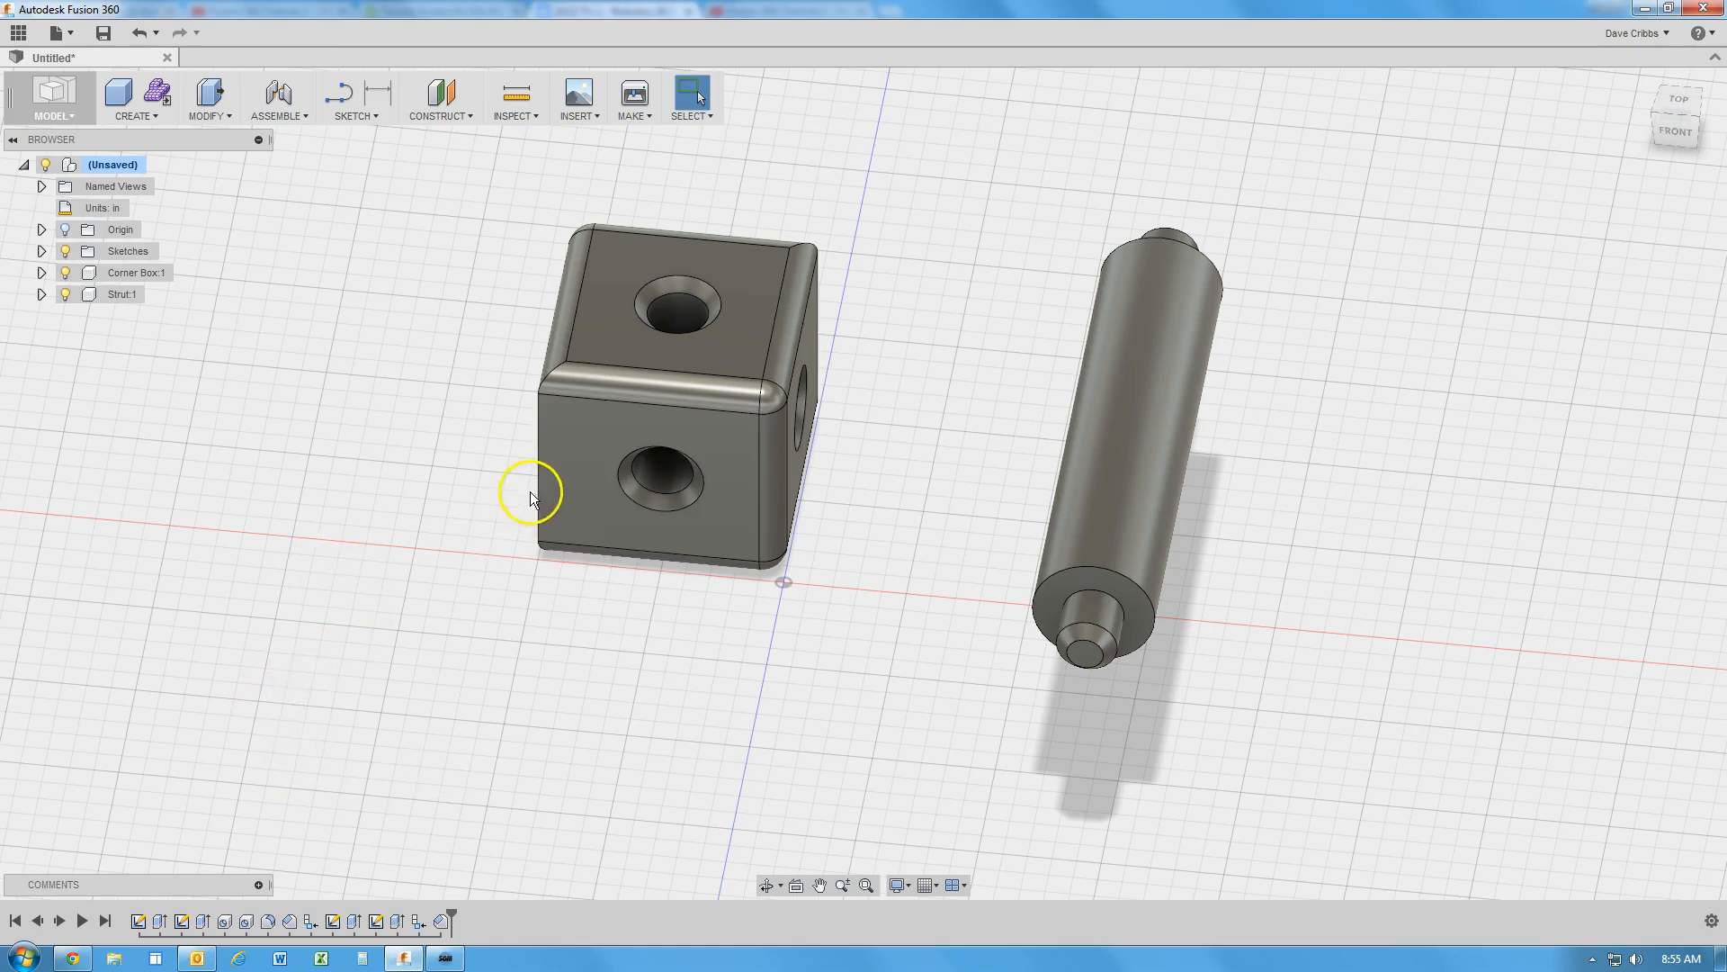
Fillet the corner box's two remaining sharp vertical edges with a constant 0.05 in radius
{"action": "left_click", "coordinate": [230, 117]}
{"action": "left_click", "coordinate": [216, 160]}
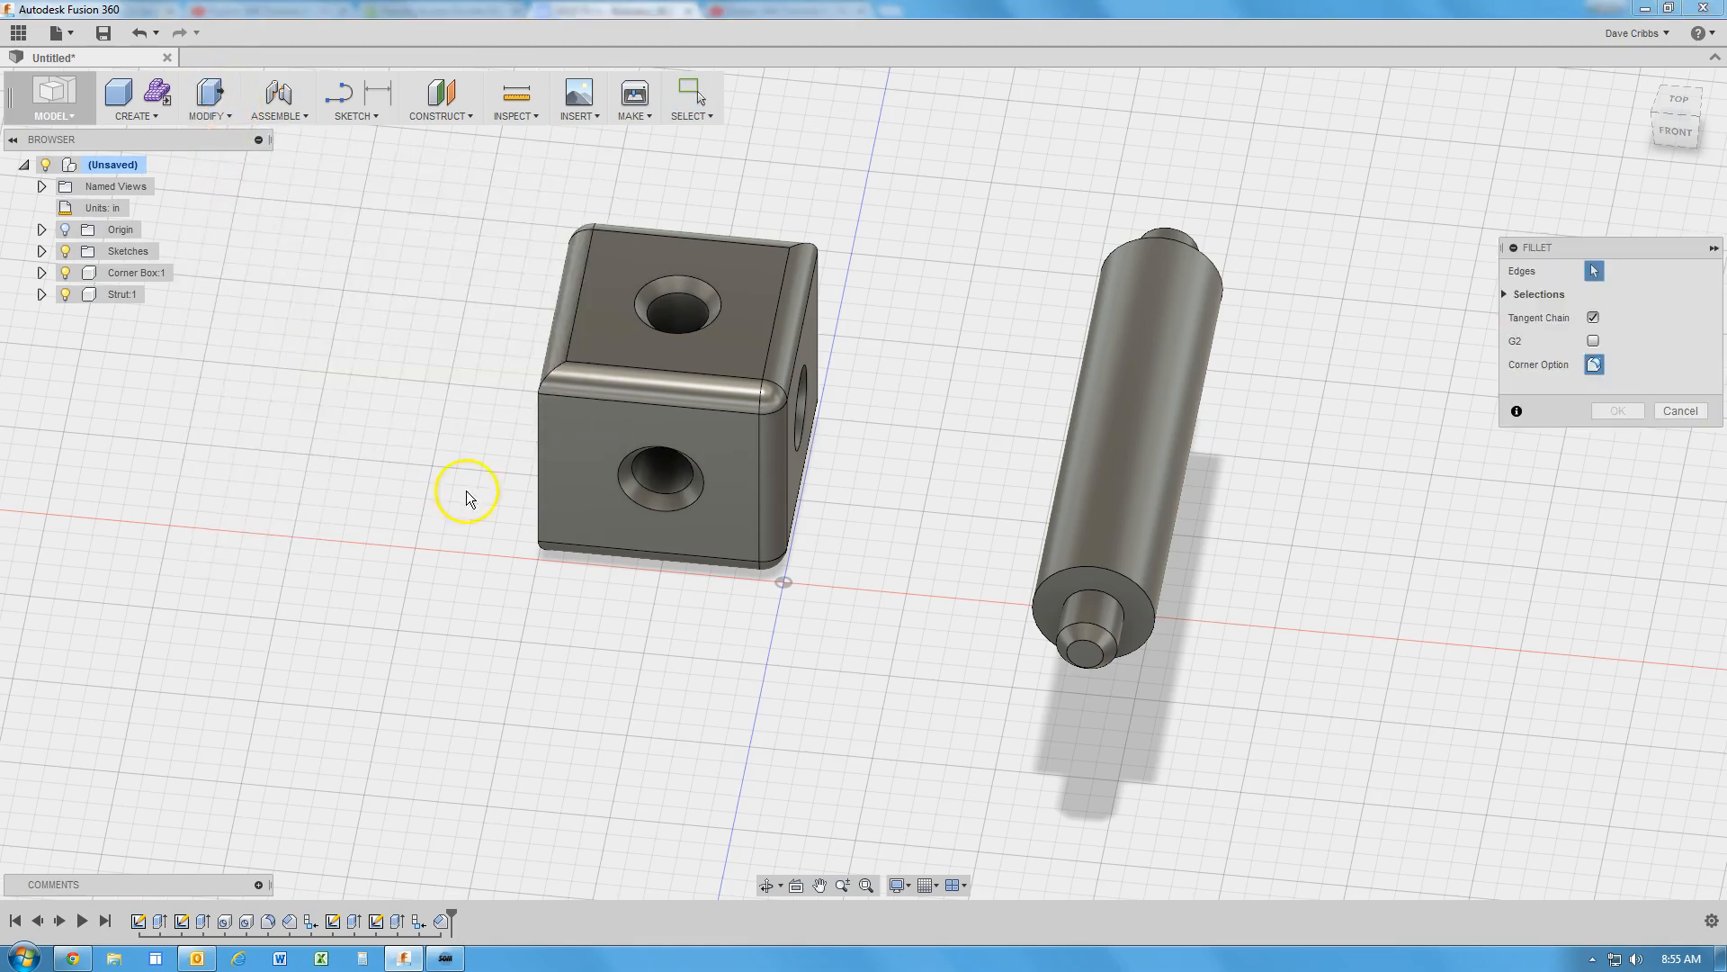
{"action": "left_click", "coordinate": [537, 486]}
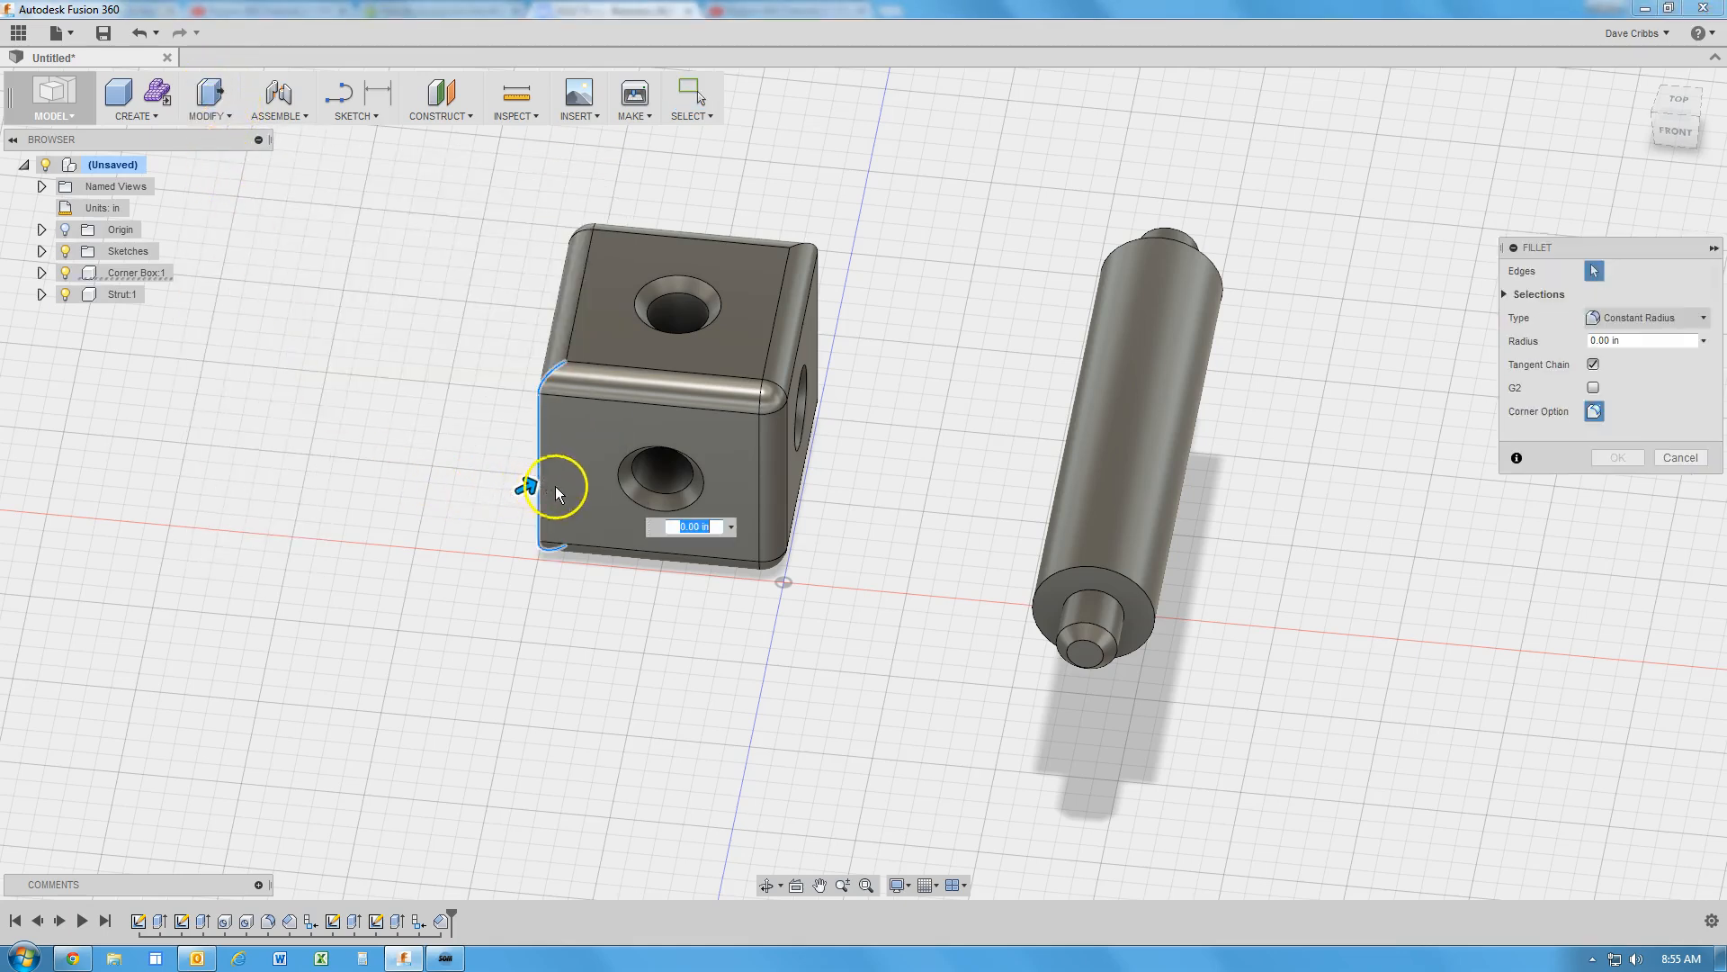
{"action": "middle_click_drag", "start_coordinate": [880, 414], "coordinate": [810, 397], "text": "shift"}
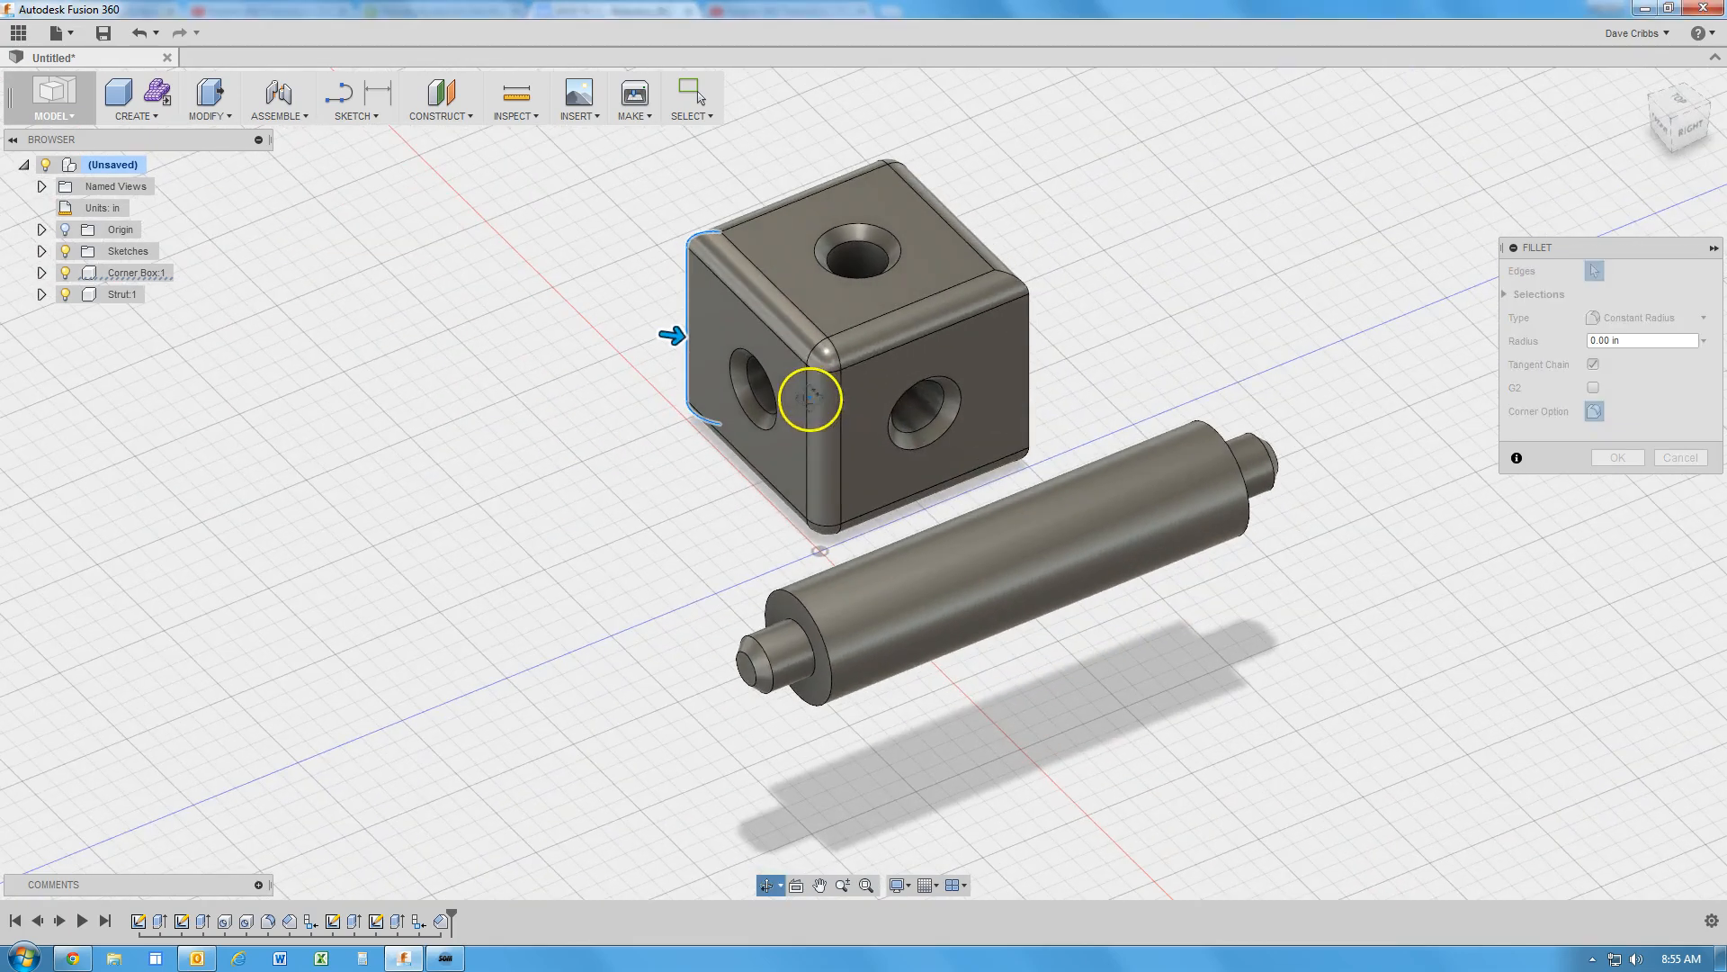
{"action": "left_click", "coordinate": [1028, 396]}
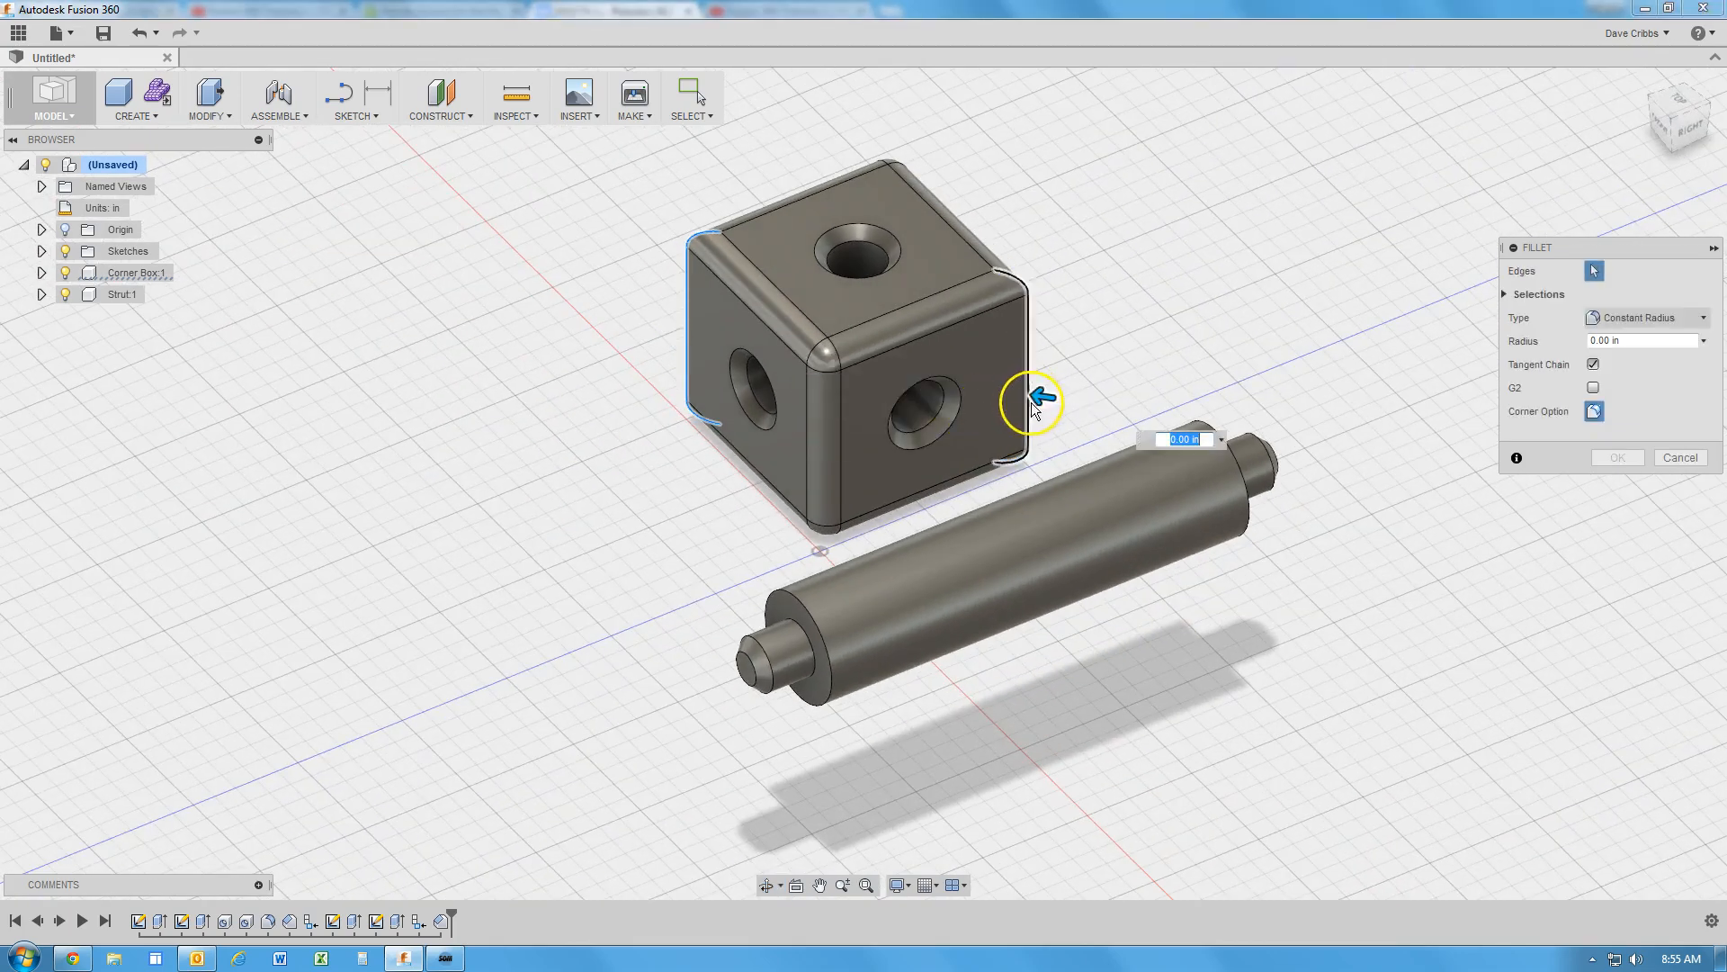
{"action": "left_click_drag", "start_coordinate": [1628, 342], "coordinate": [1564, 352]}
{"action": "type", "text": ".05"}
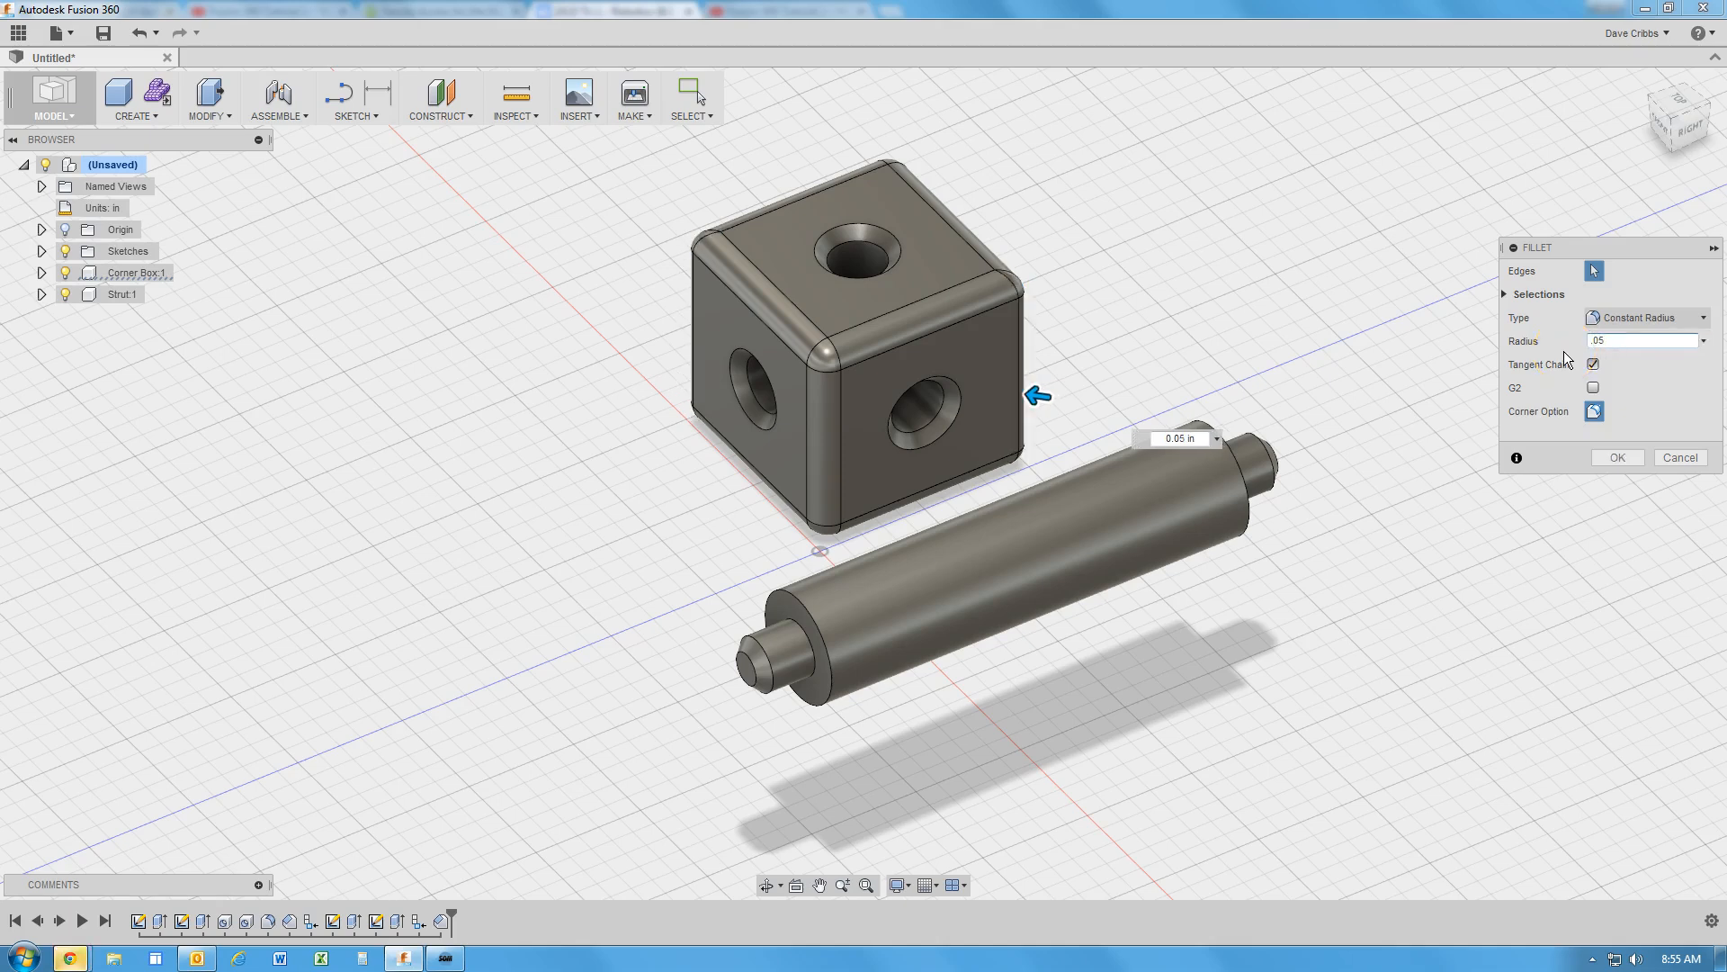
{"action": "left_click", "coordinate": [1629, 457]}
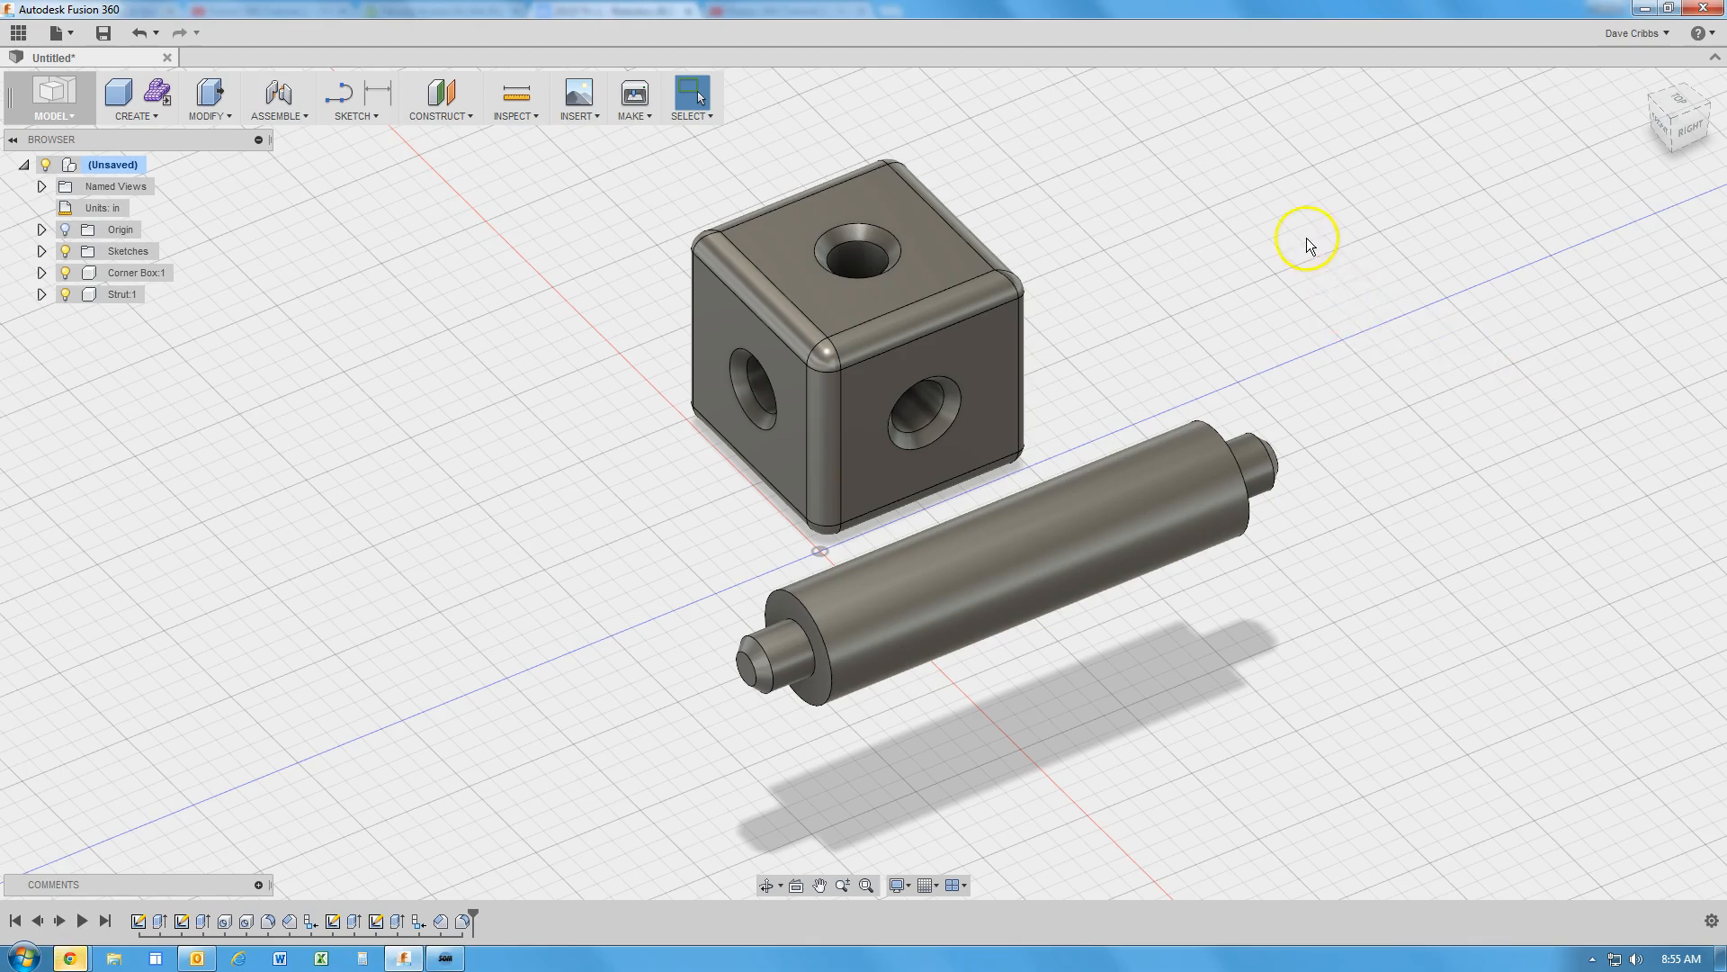
Try to edit the newest fillet feature in the timeline, and undo that fillet on the corner box
{"action": "middle_click_drag", "start_coordinate": [1174, 280], "coordinate": [1114, 304], "text": "shift"}
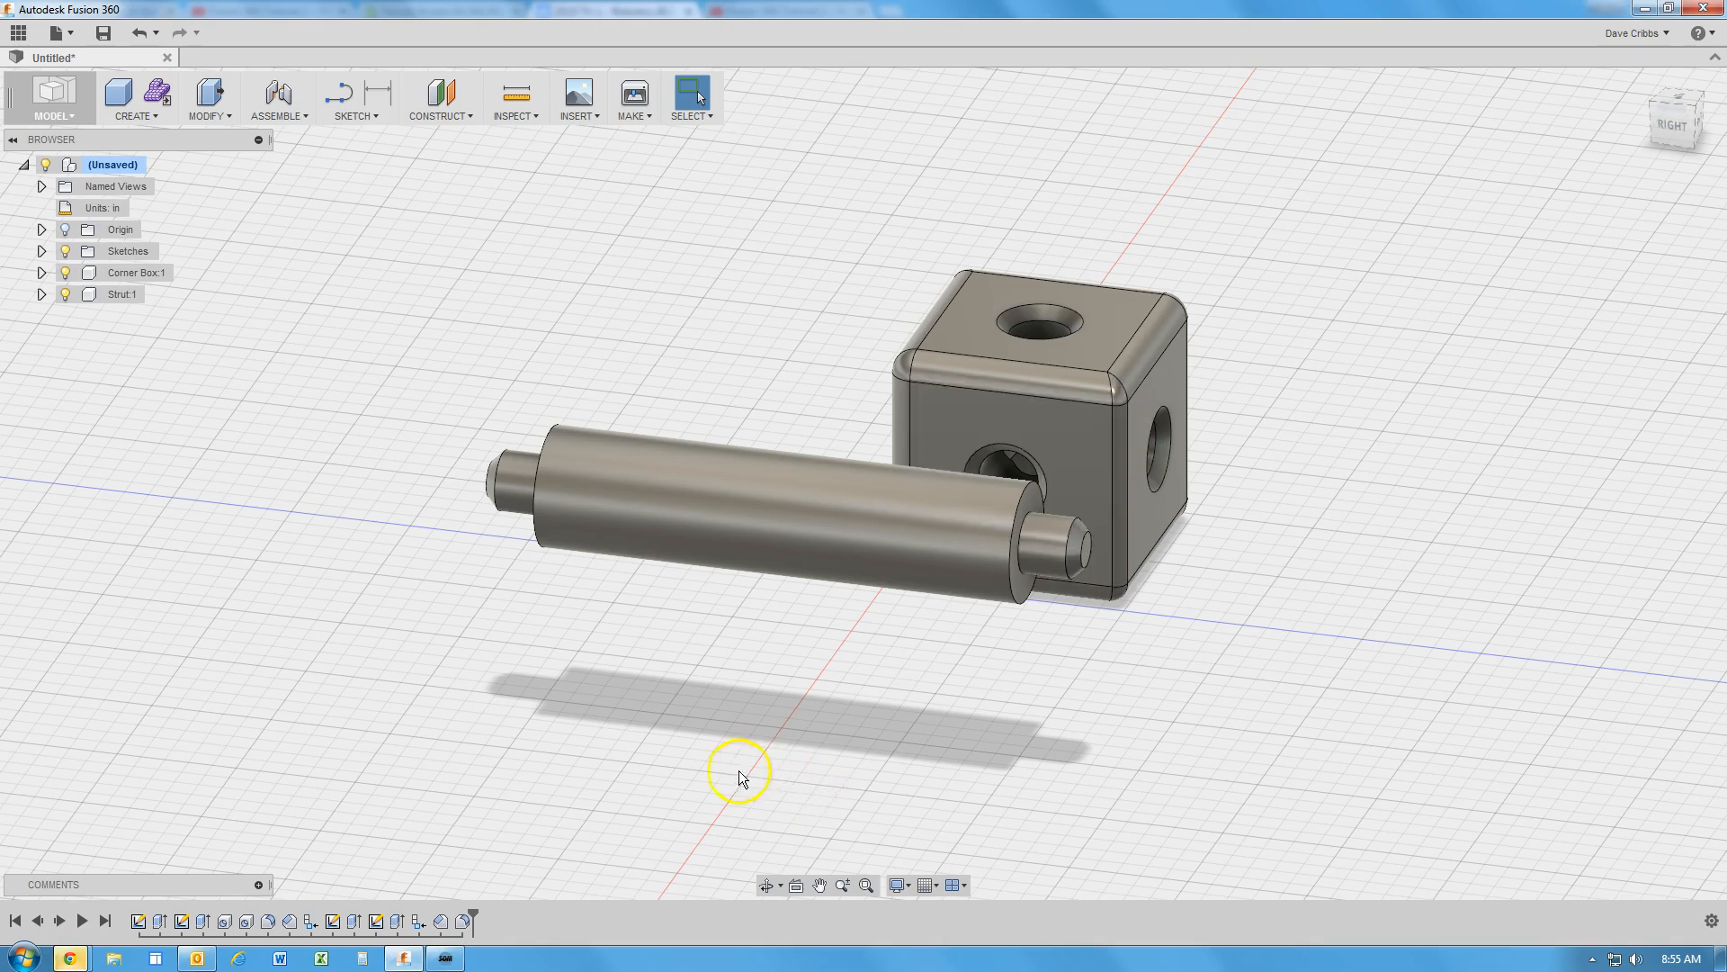
{"action": "right_click", "coordinate": [462, 919]}
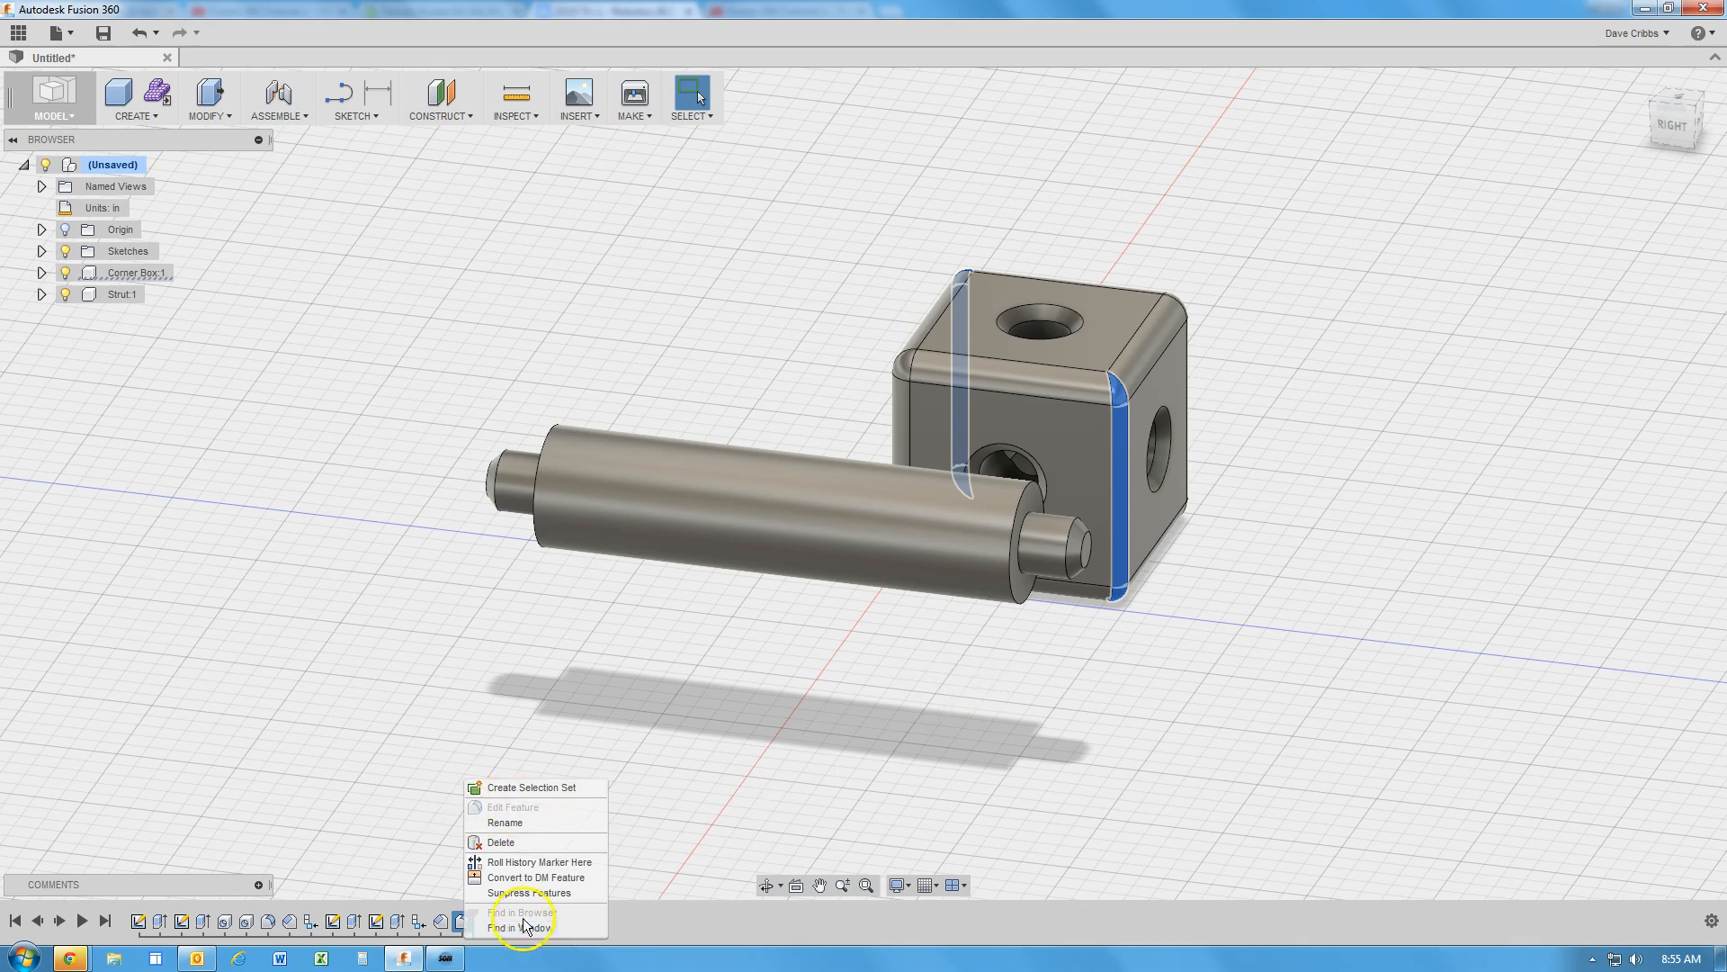
{"action": "left_click", "coordinate": [464, 922]}
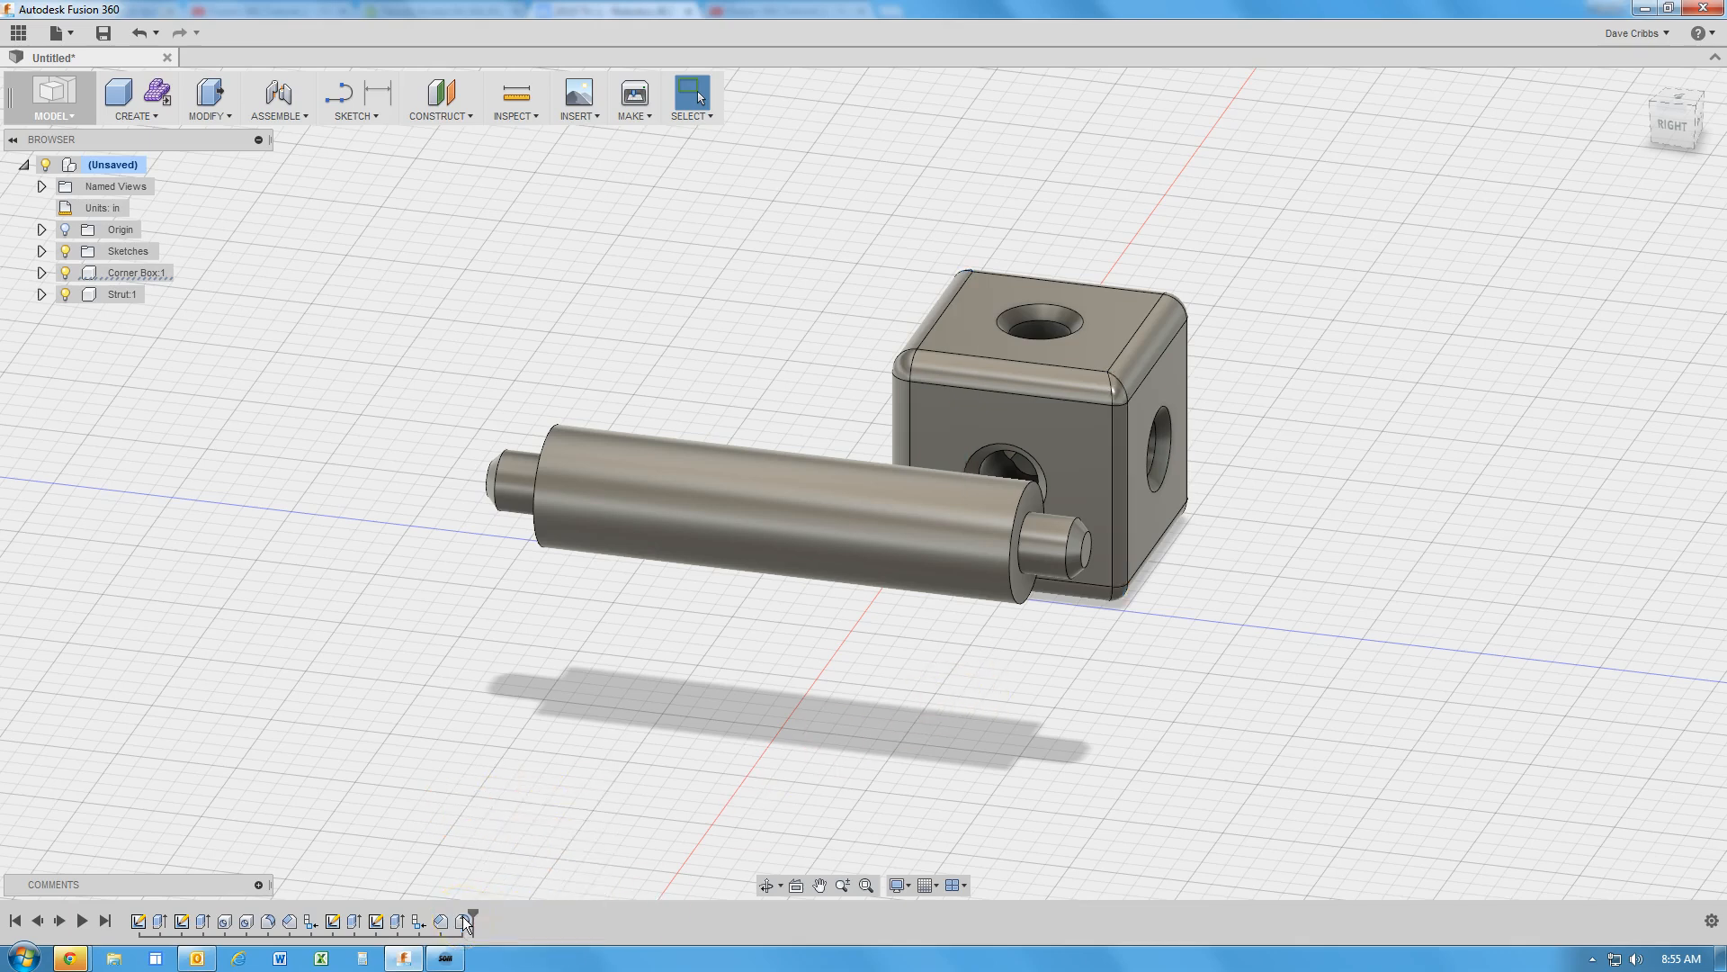
{"action": "right_click", "coordinate": [463, 922]}
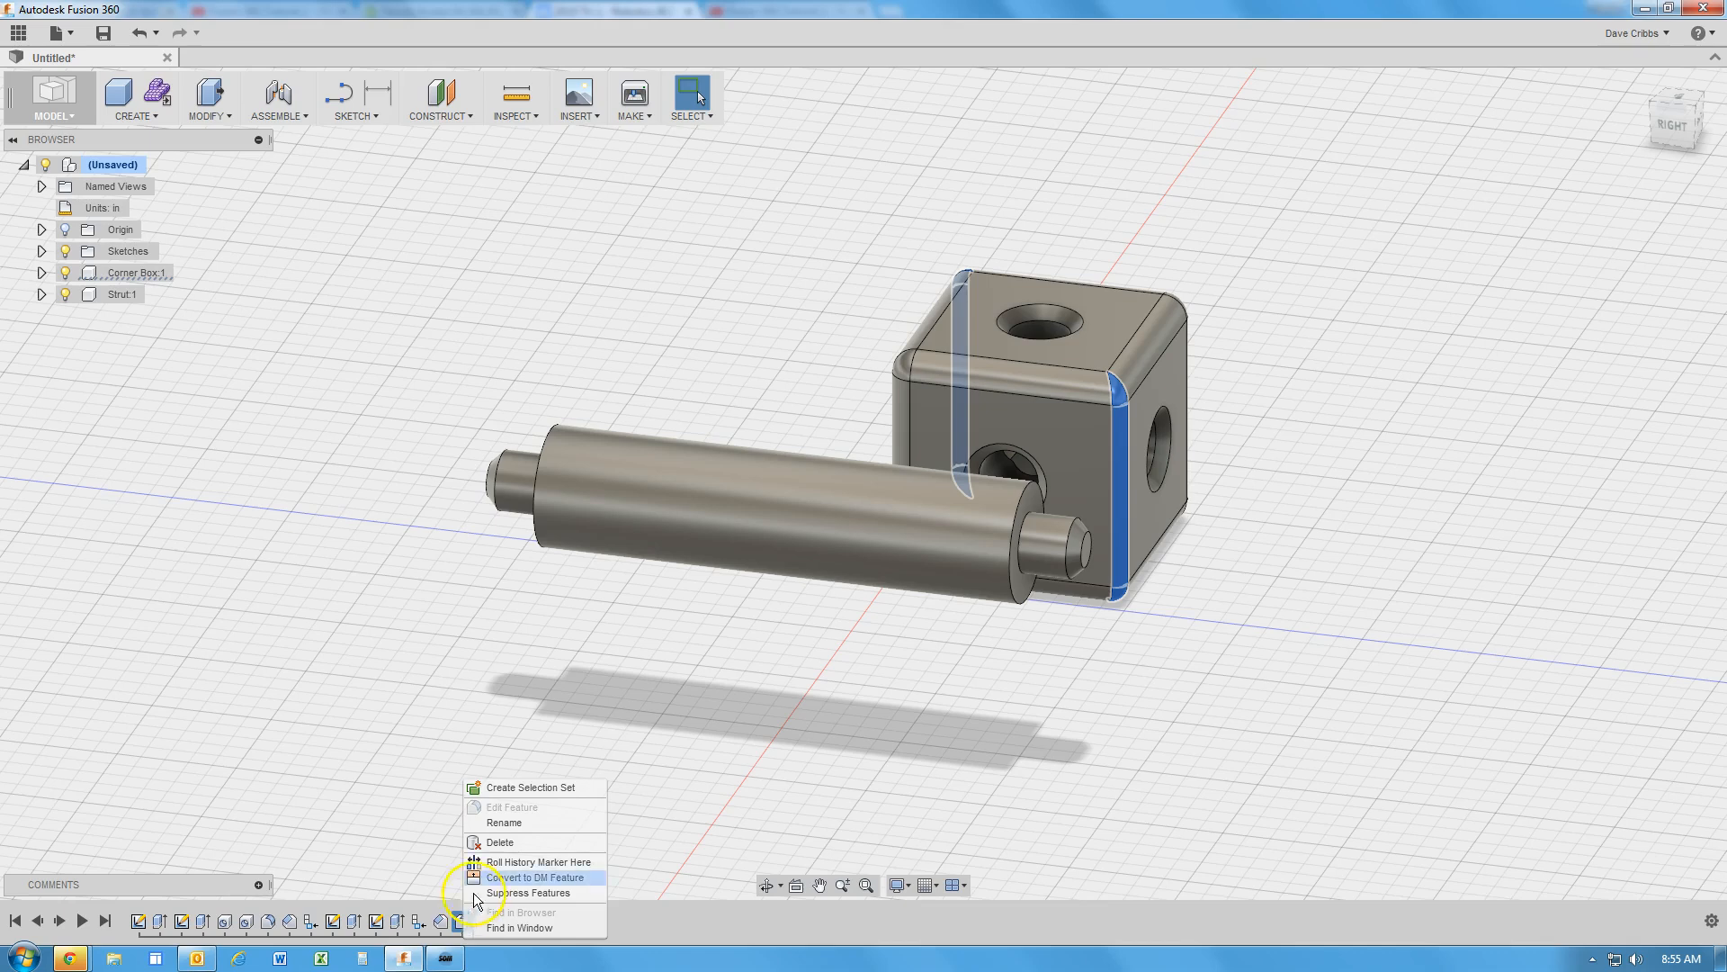
{"action": "left_click", "coordinate": [502, 807]}
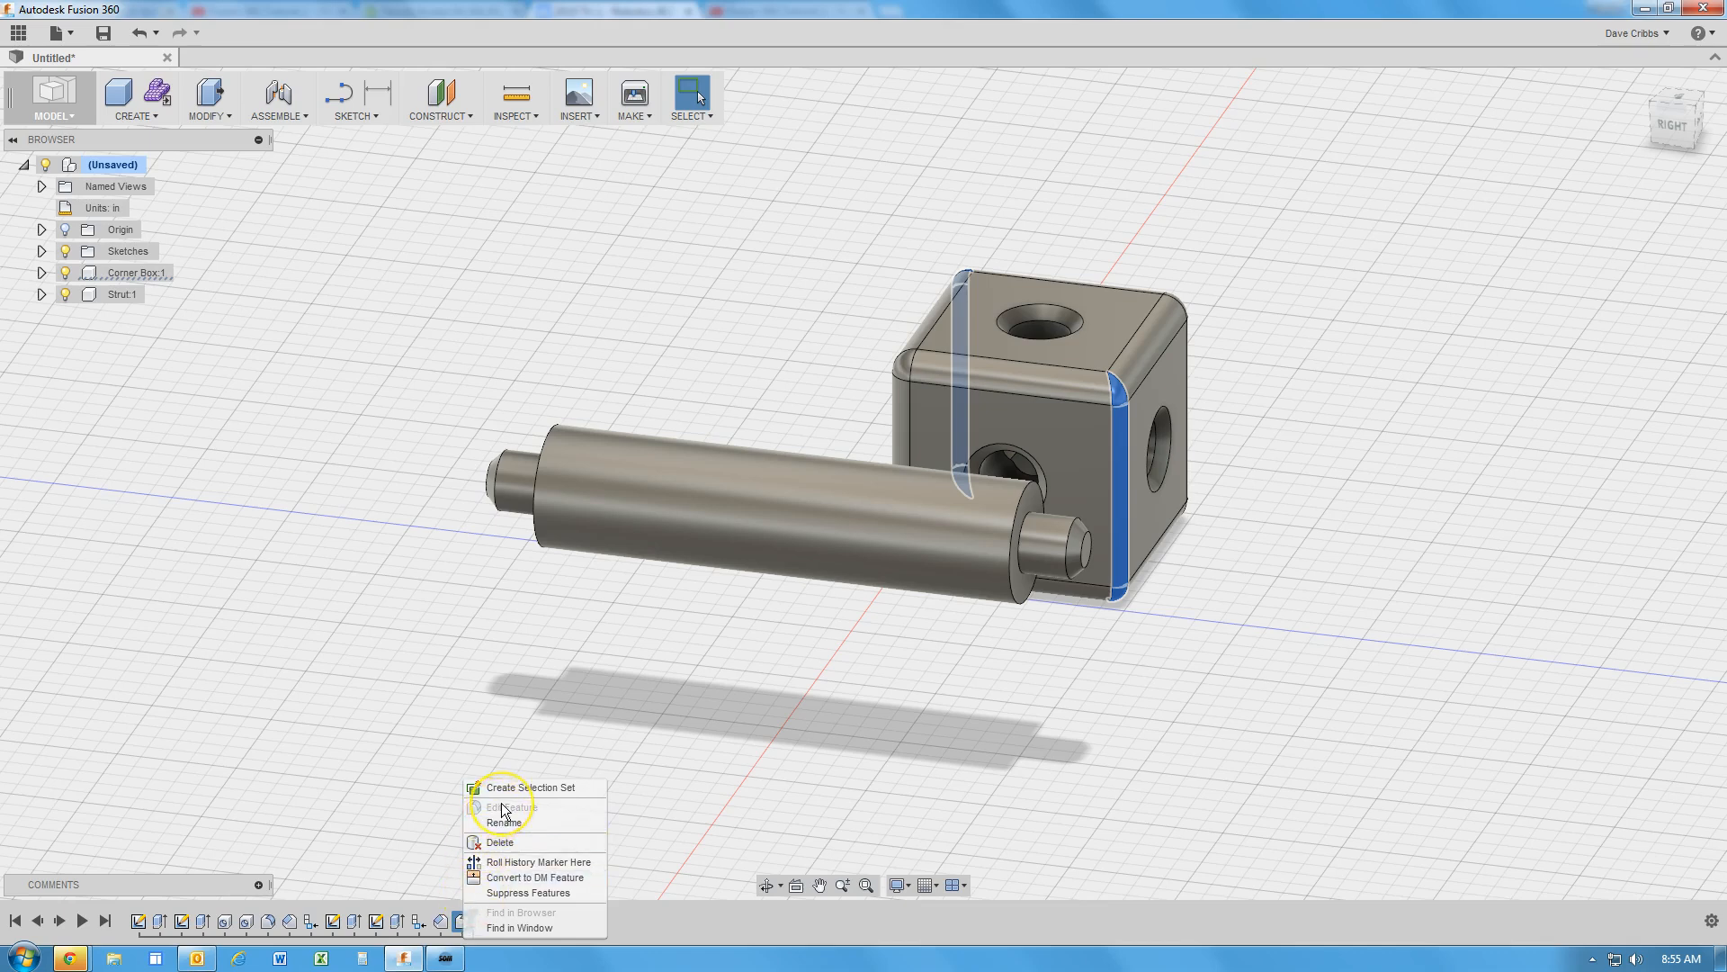
{"action": "left_click", "coordinate": [673, 671]}
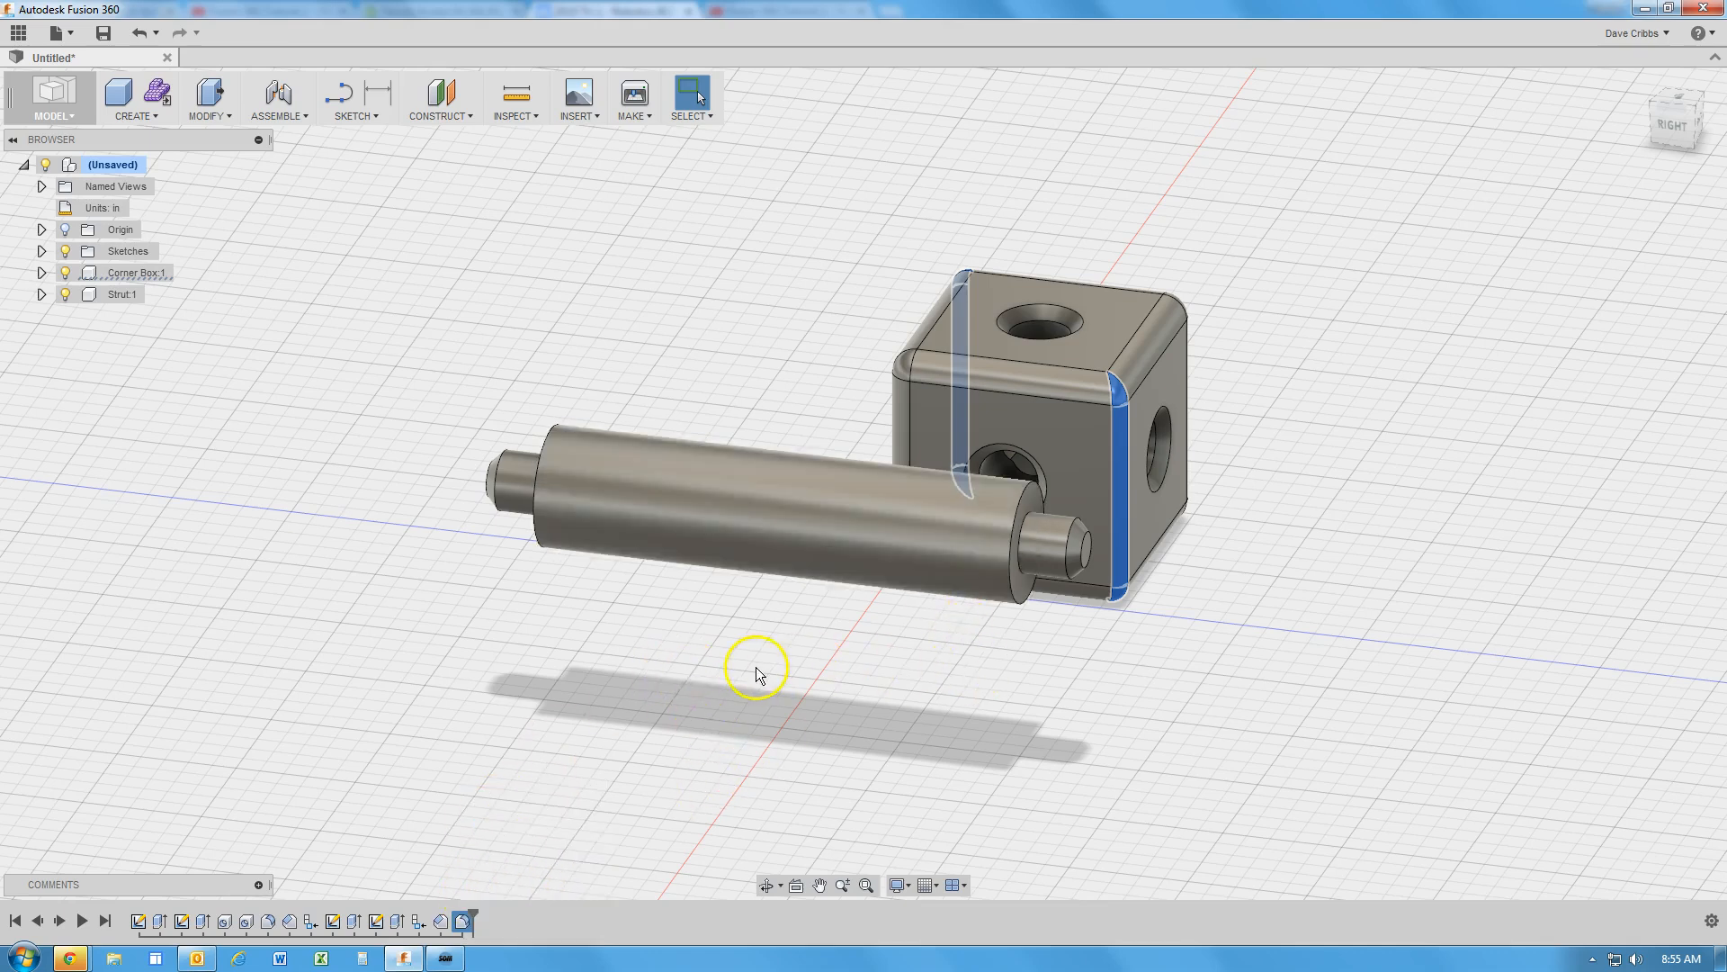
{"action": "left_click", "coordinate": [138, 36]}
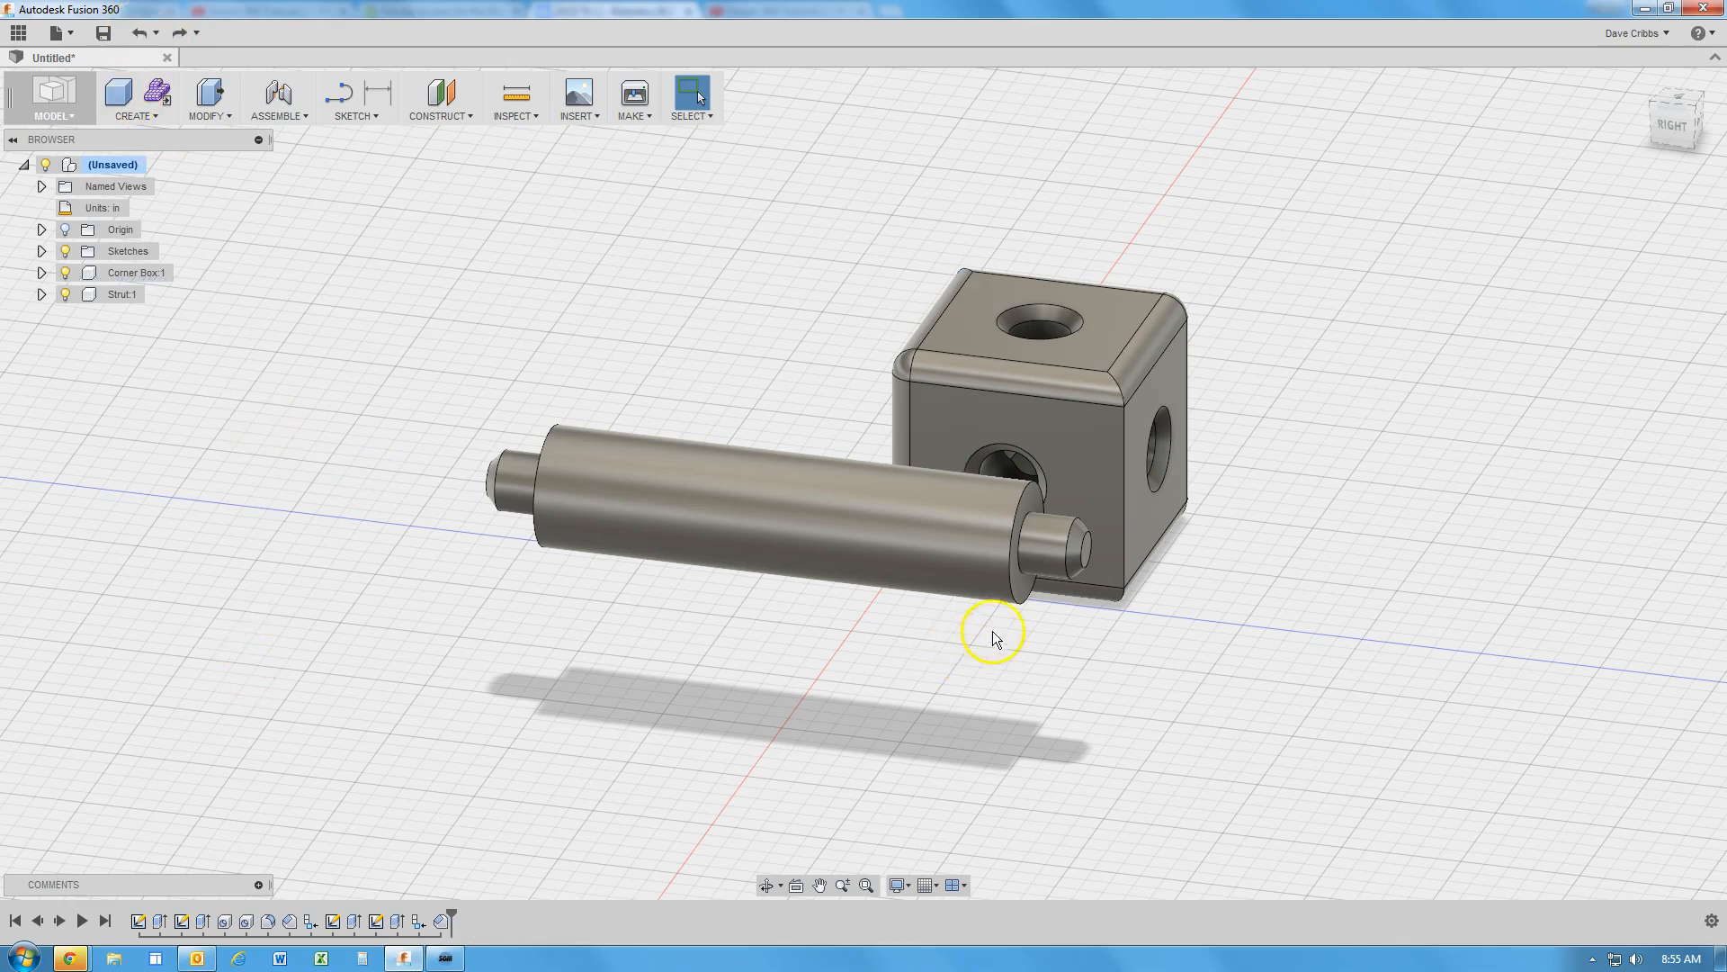
Fillet the corner box's two remaining sharp vertical edges with a constant 0.1 in radius
{"action": "left_click", "coordinate": [1125, 470]}
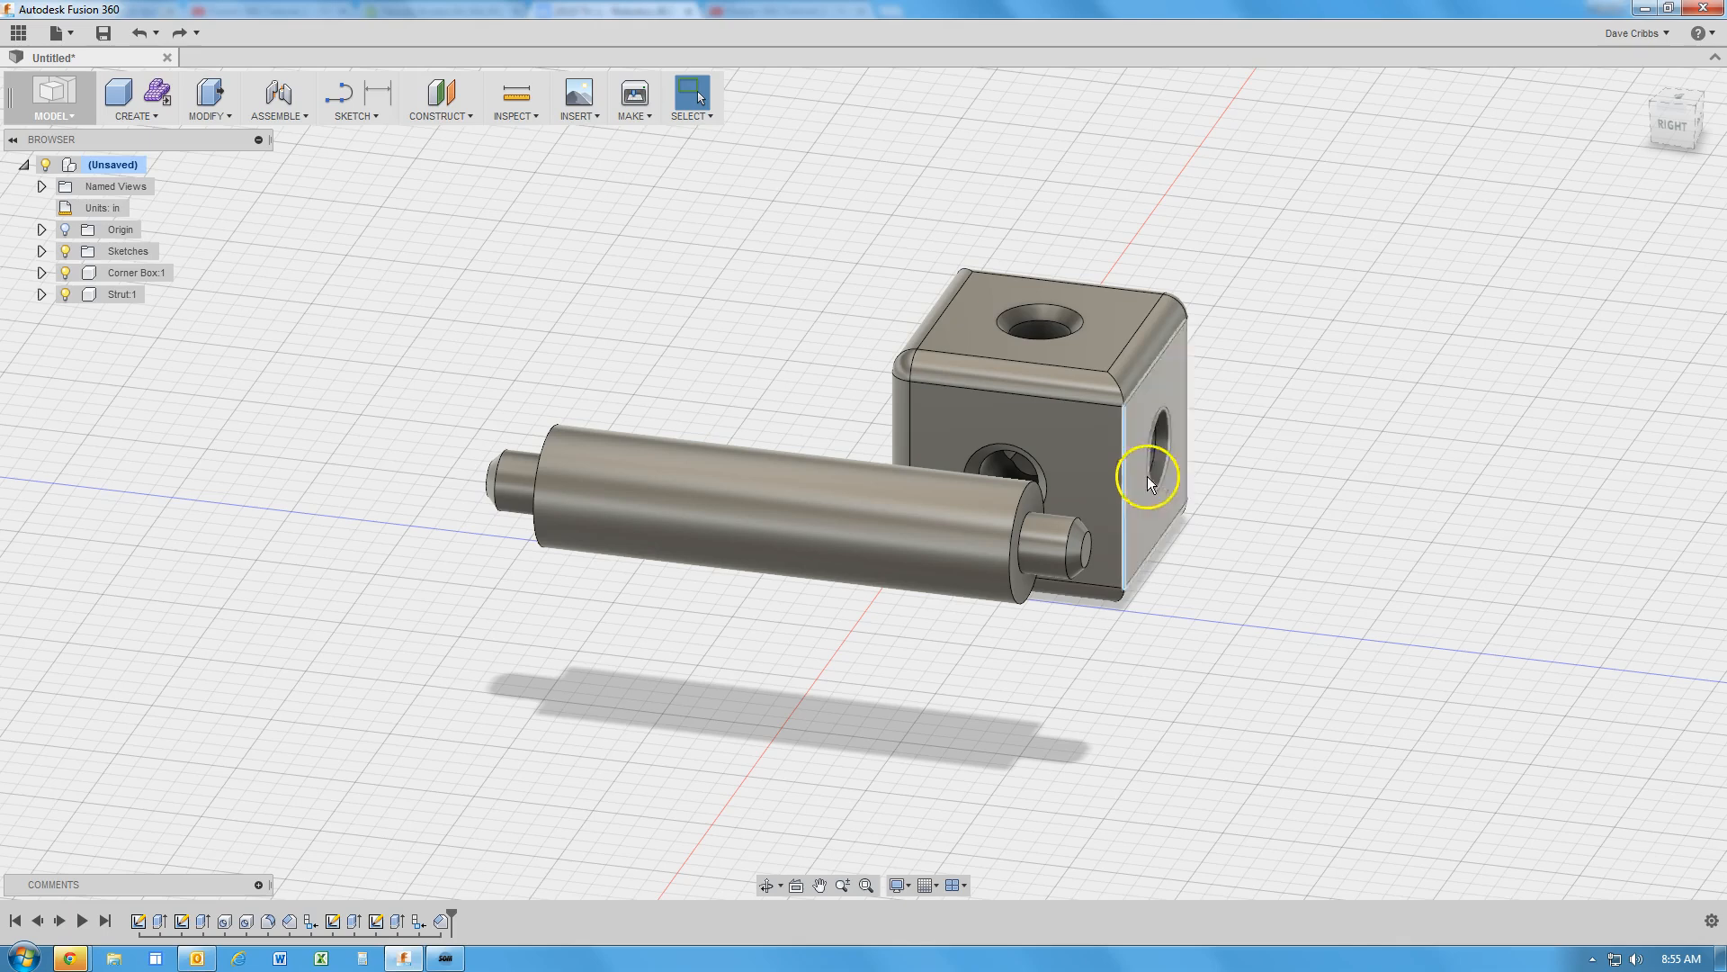
{"action": "middle_click_drag", "start_coordinate": [1279, 627], "coordinate": [733, 540], "text": "shift"}
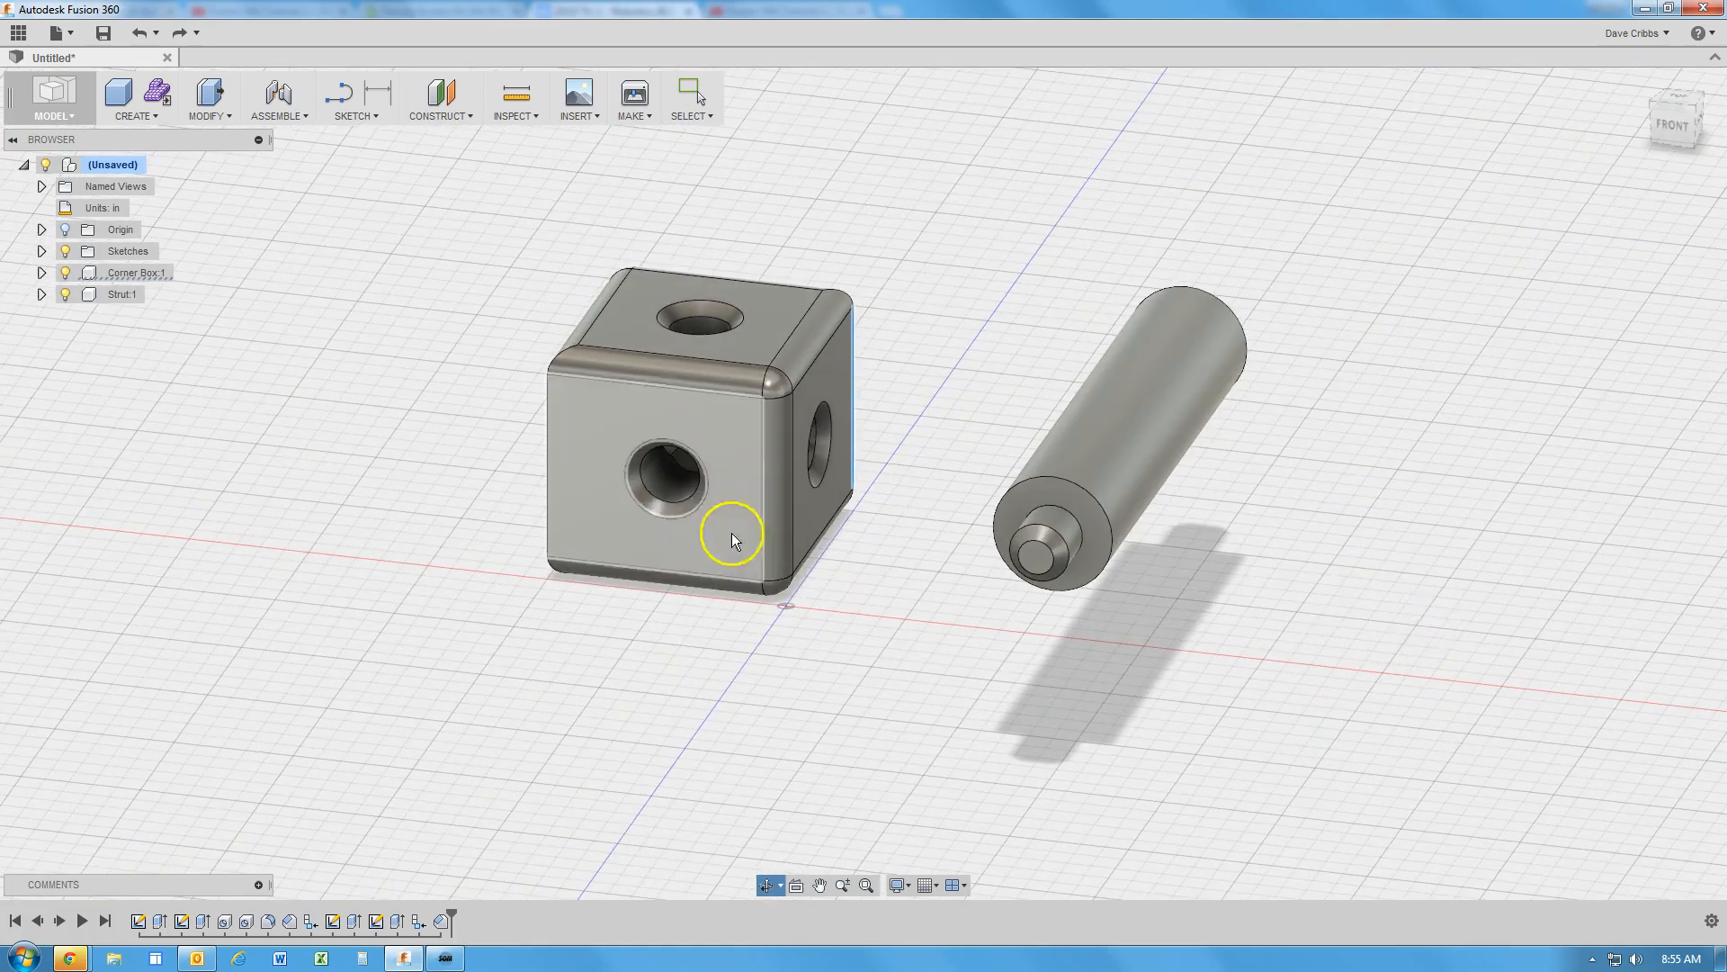
{"action": "left_click", "coordinate": [547, 473], "text": "ctrl"}
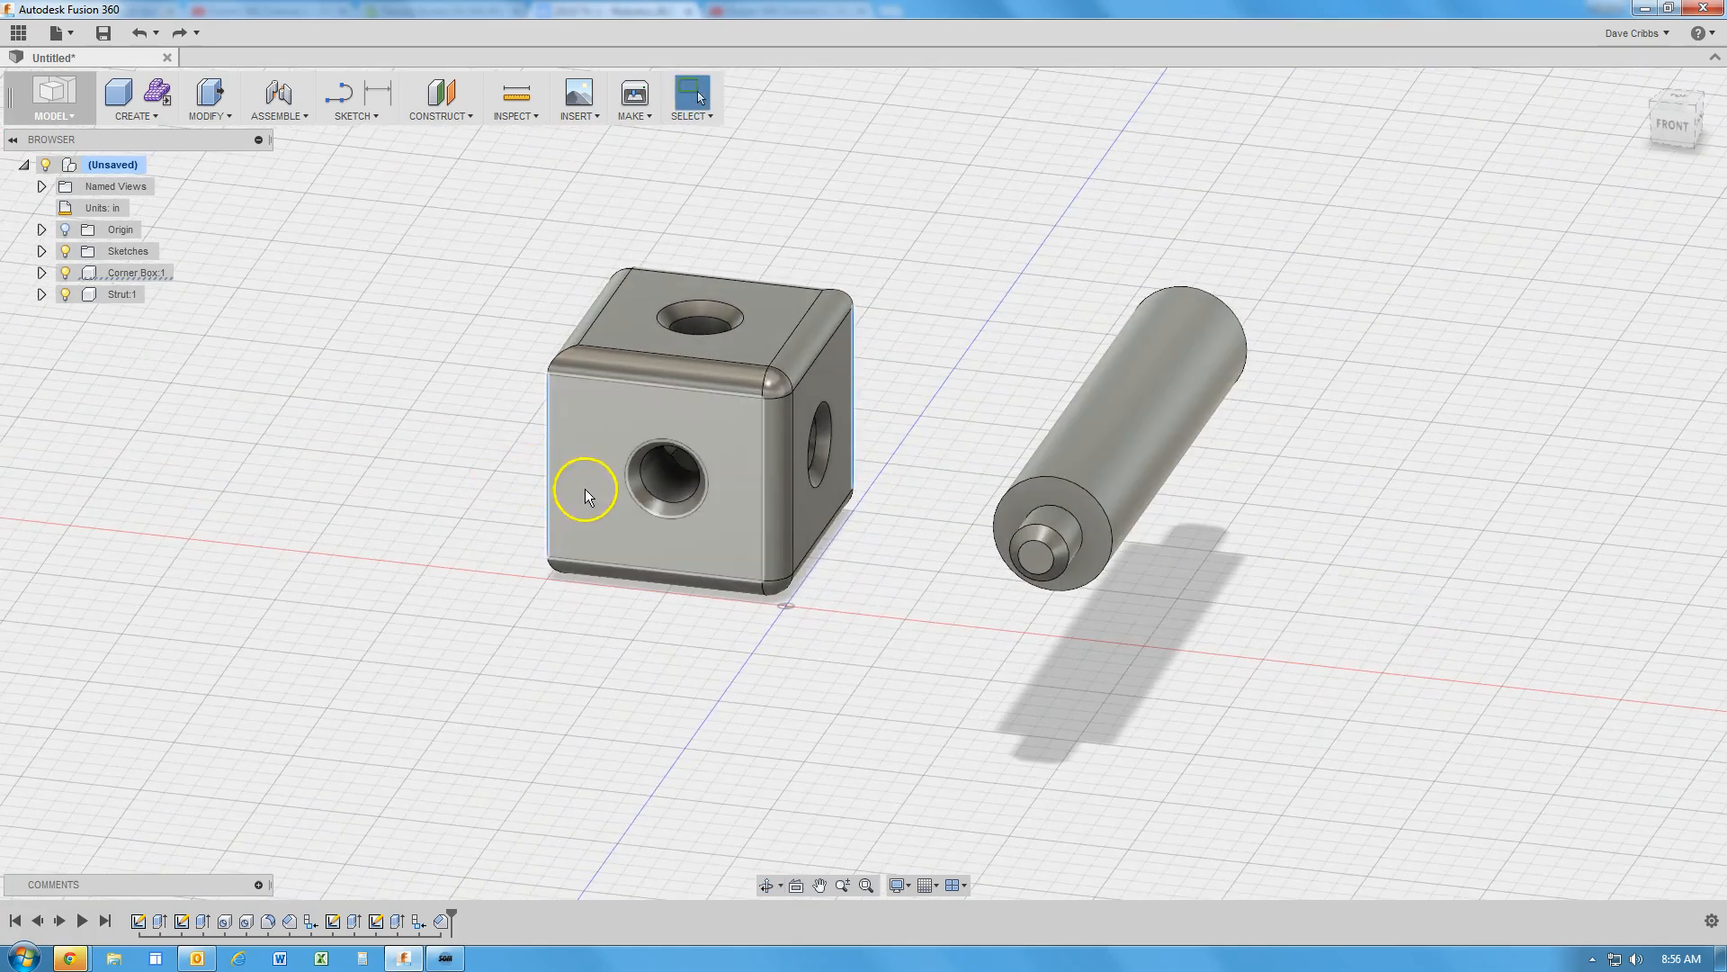
{"action": "left_click", "coordinate": [210, 99]}
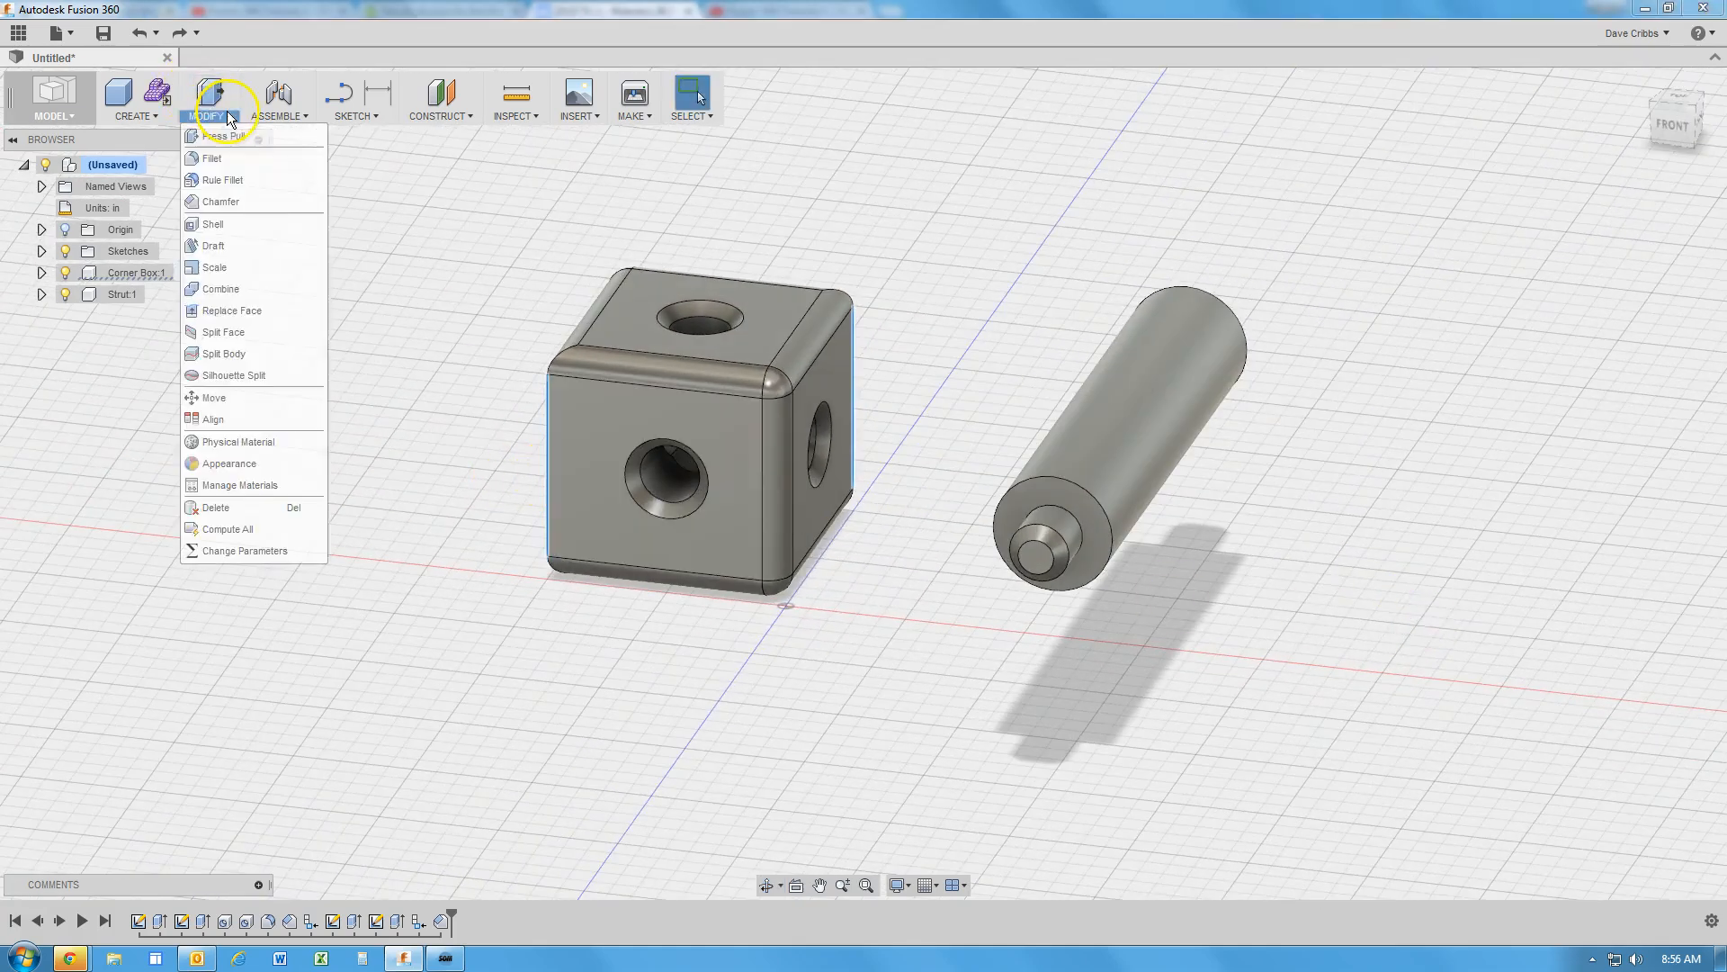
{"action": "left_click", "coordinate": [241, 160]}
{"action": "left_click", "coordinate": [1632, 340]}
{"action": "key", "text": "BackSpace"}
{"action": "type", "text": ".1"}
{"action": "left_click", "coordinate": [1619, 389]}
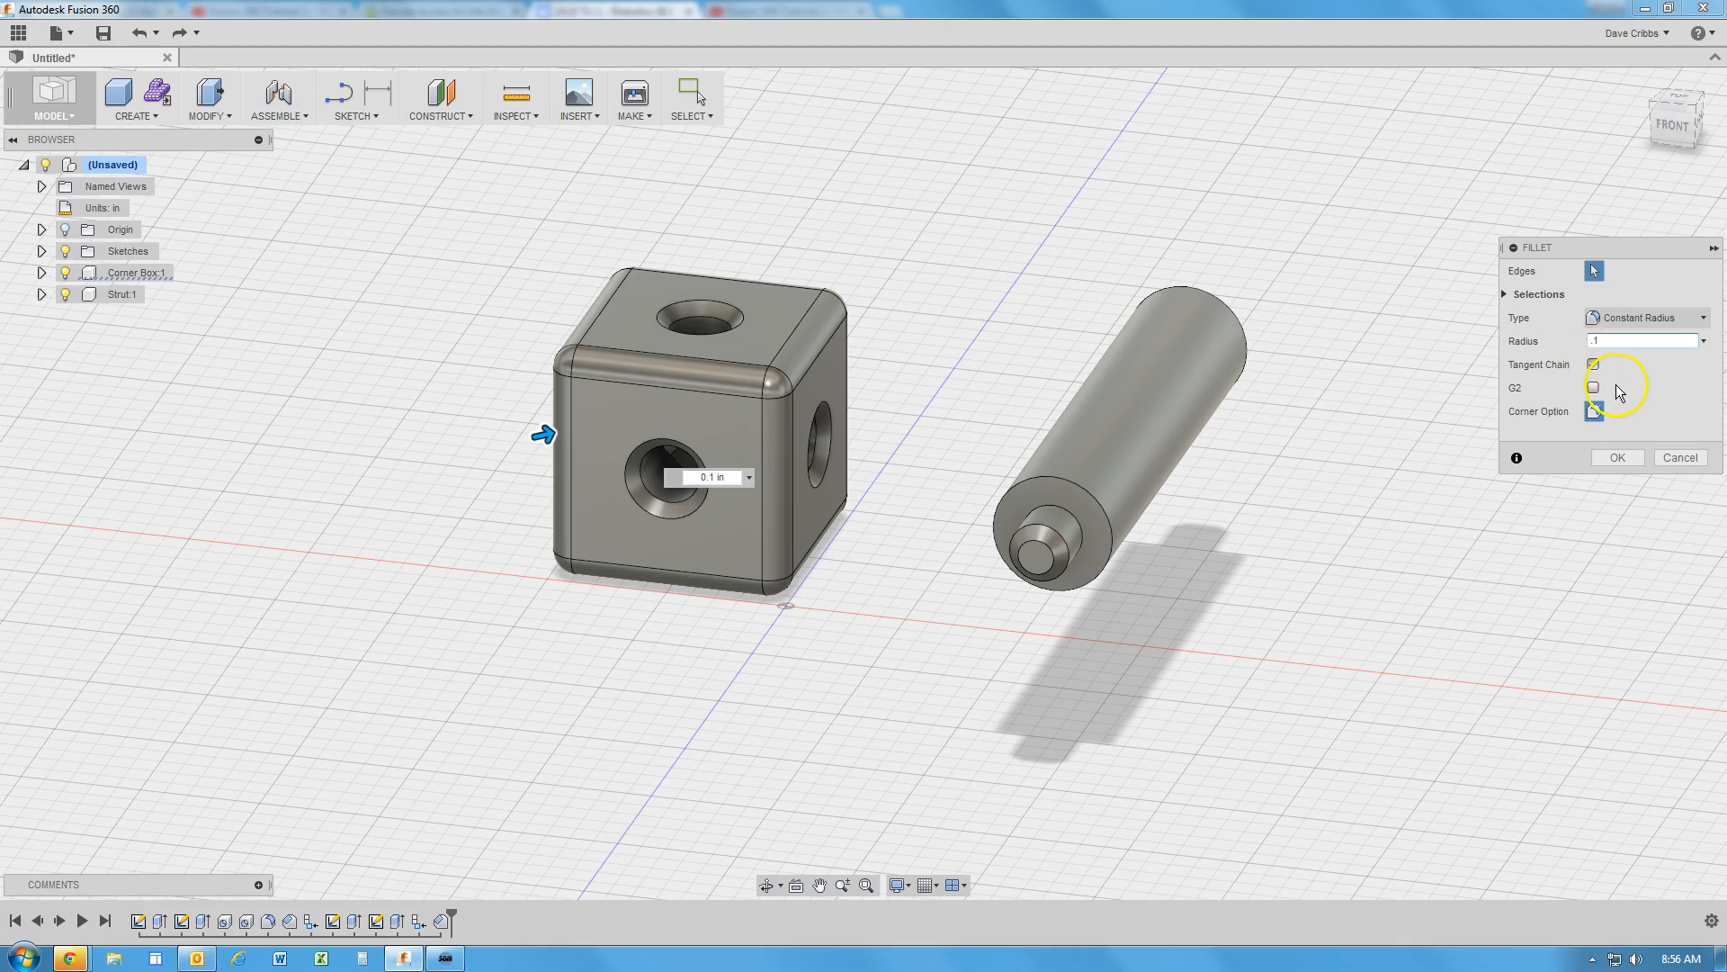
{"action": "left_click", "coordinate": [1619, 456]}
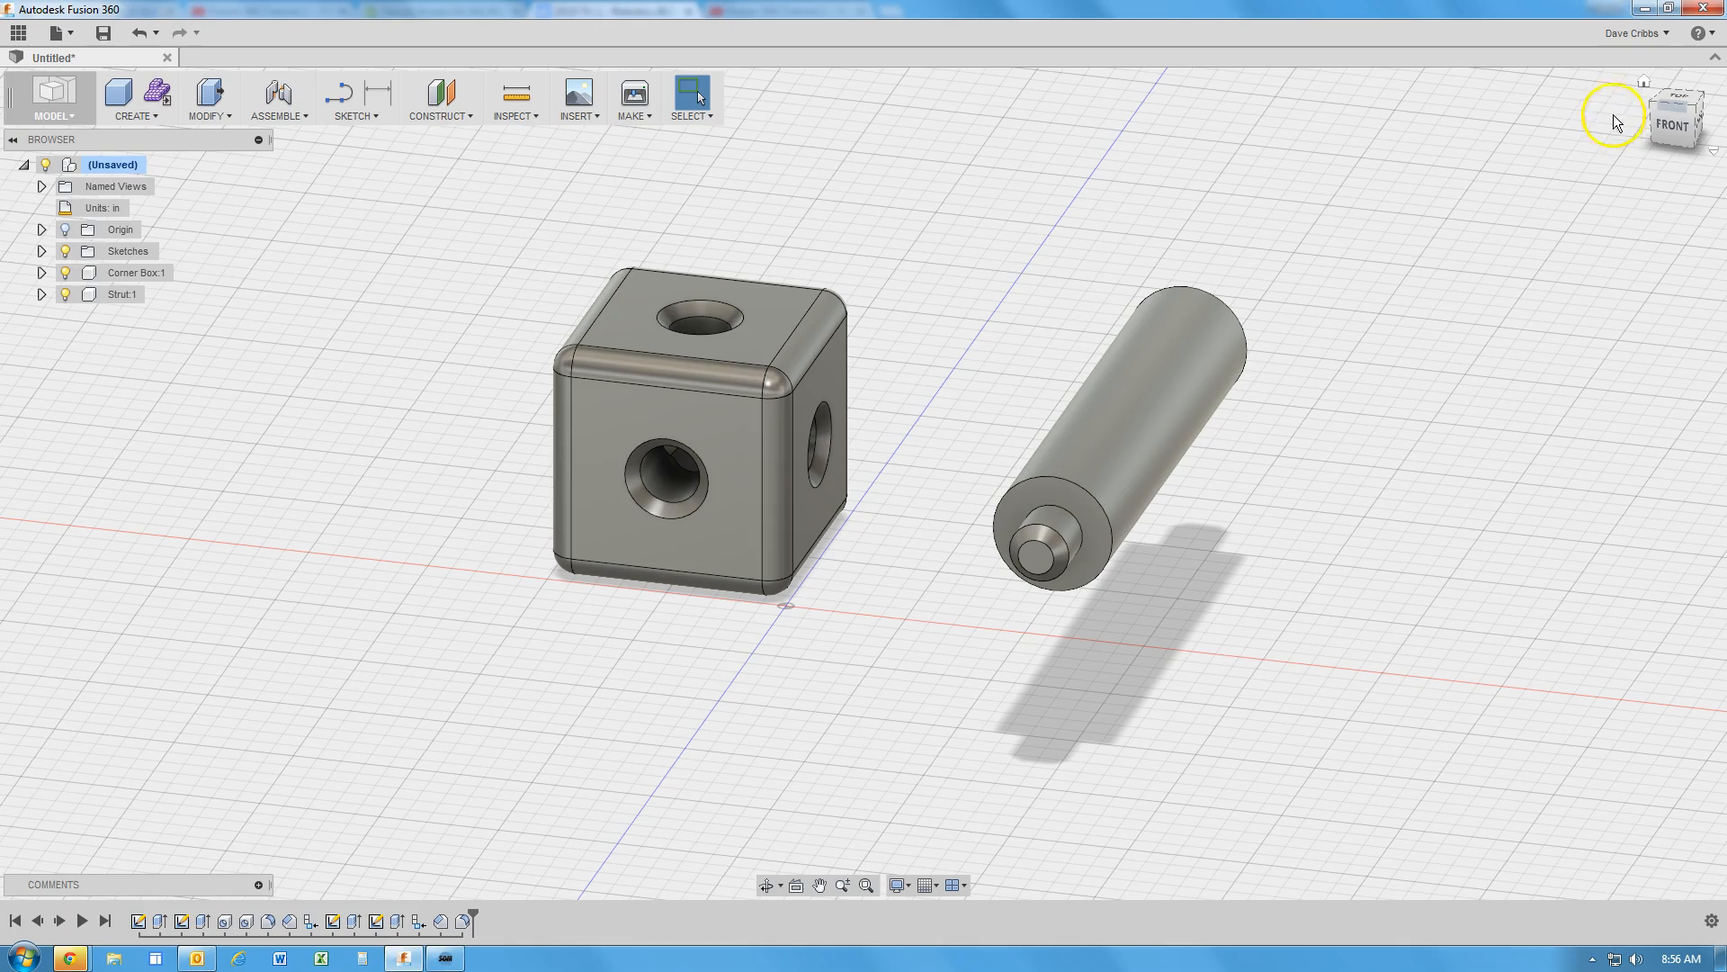
Copy the Corner Box component and paste a duplicate moved about -1.468 in in X, 0.177 in in Y and 1.292 in in Z
{"action": "left_click", "coordinate": [1645, 84]}
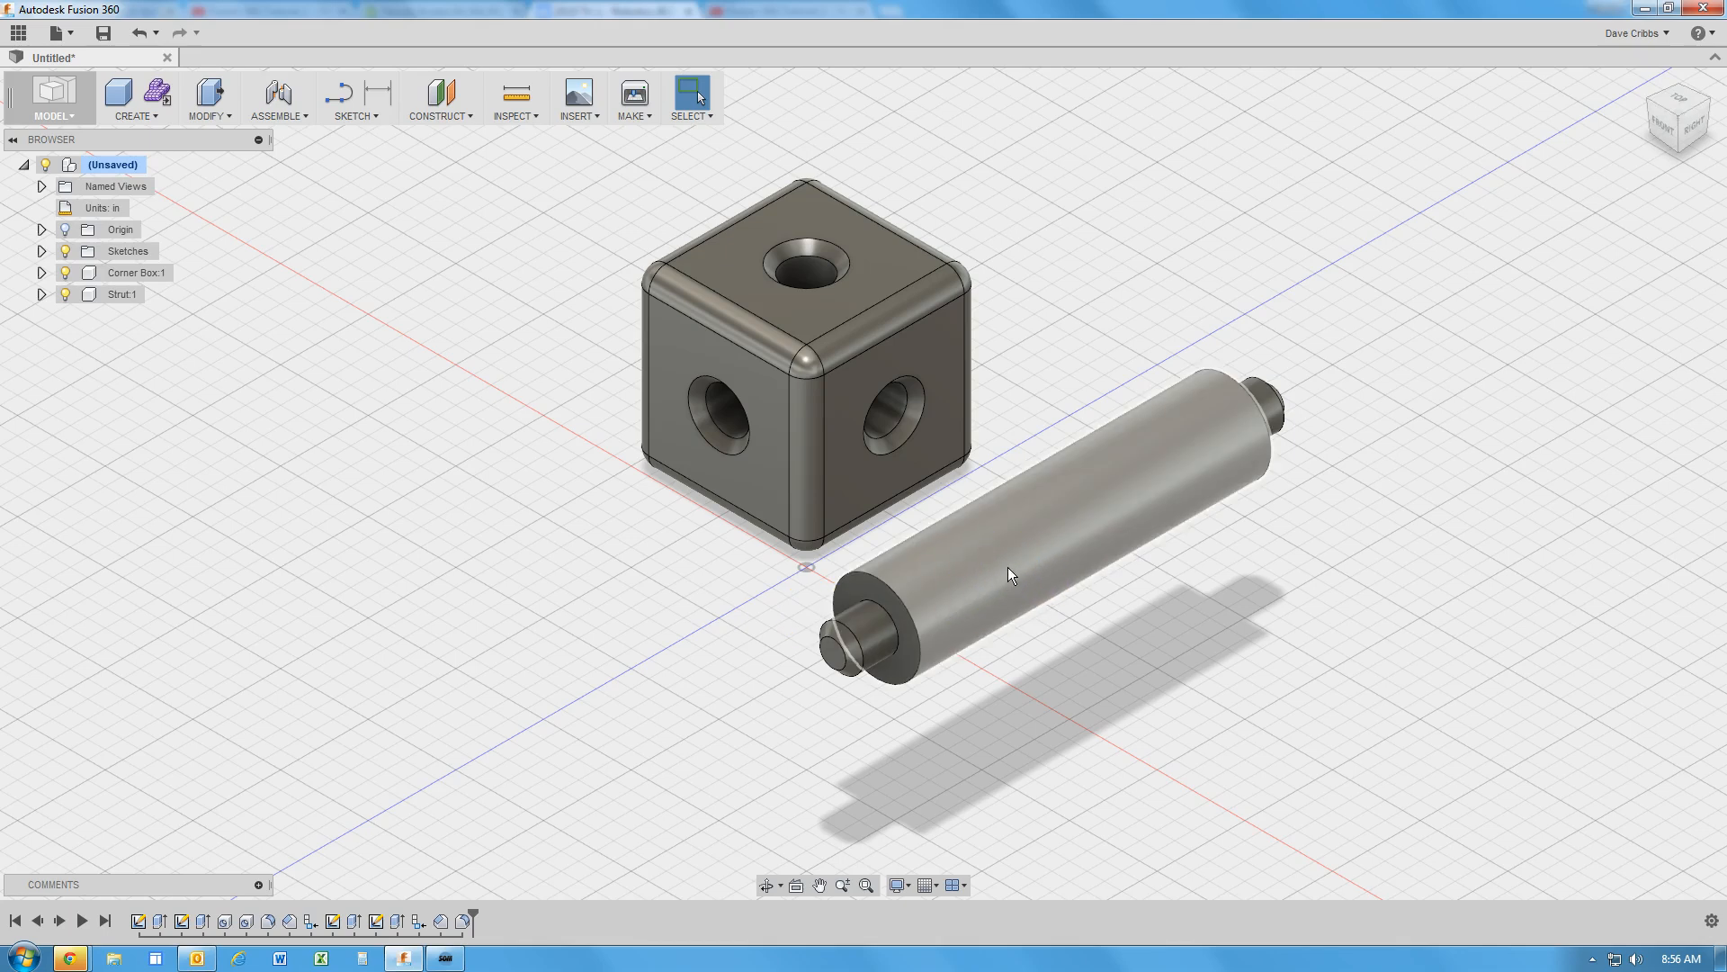
{"action": "scroll", "coordinate": [990, 563], "scroll_direction": "down", "scroll_amount": 4}
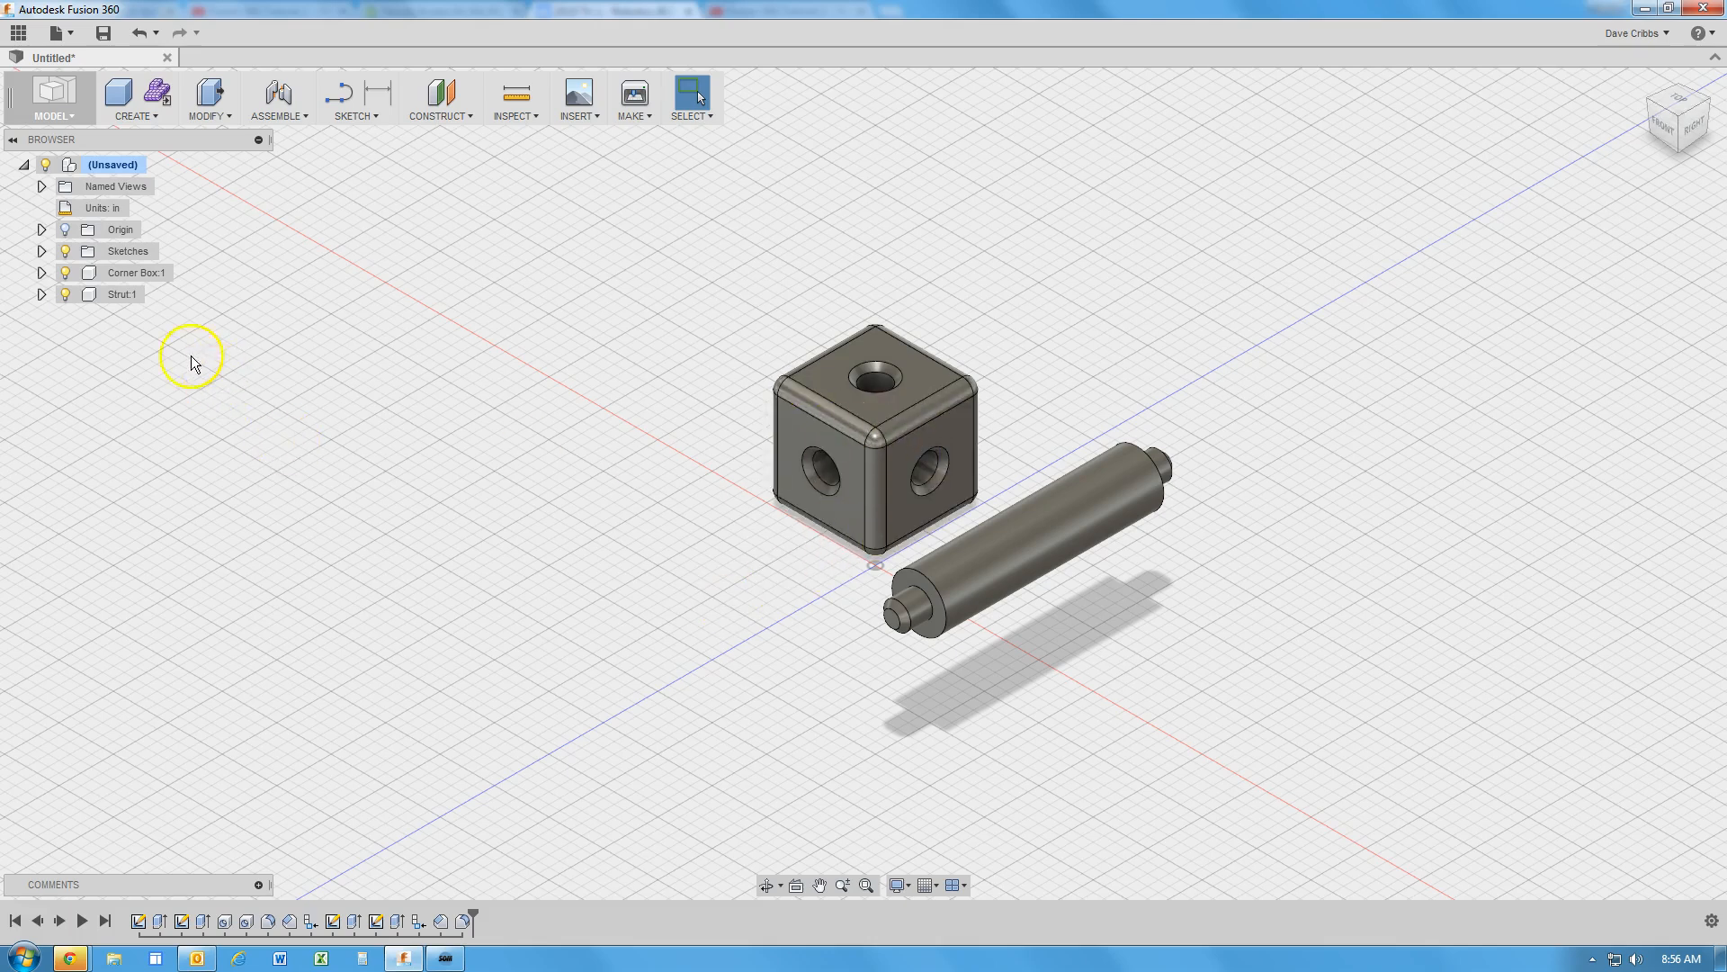
{"action": "left_click", "coordinate": [167, 273]}
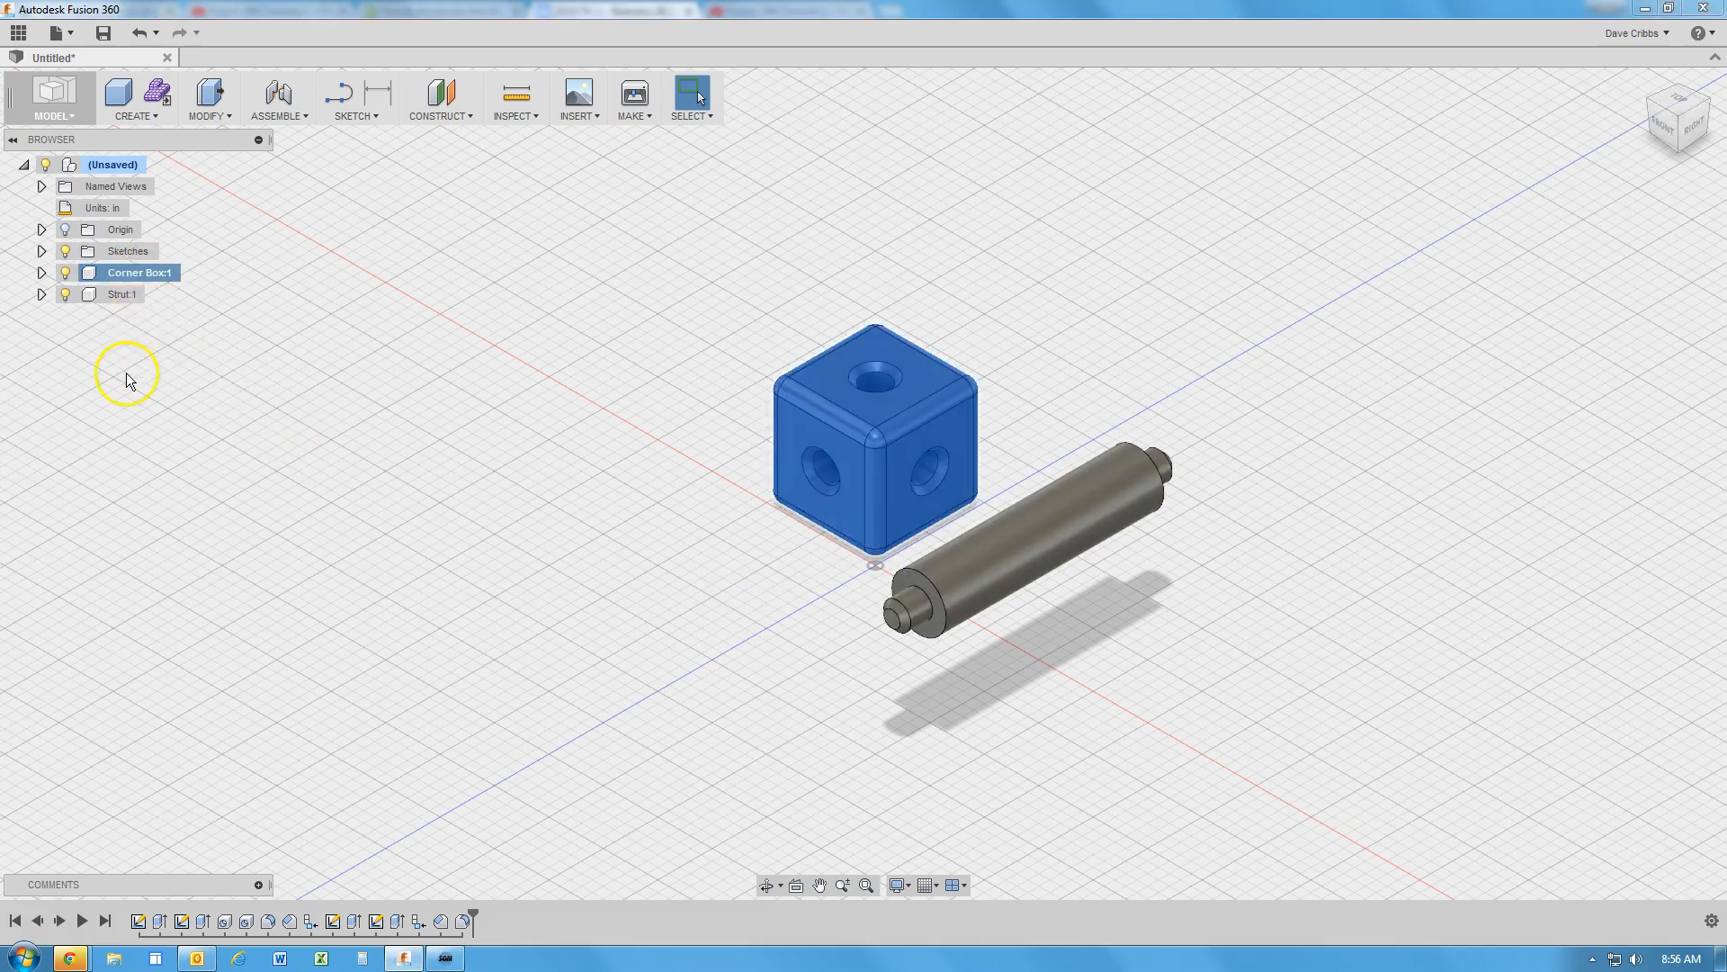
{"action": "right_click", "coordinate": [131, 271]}
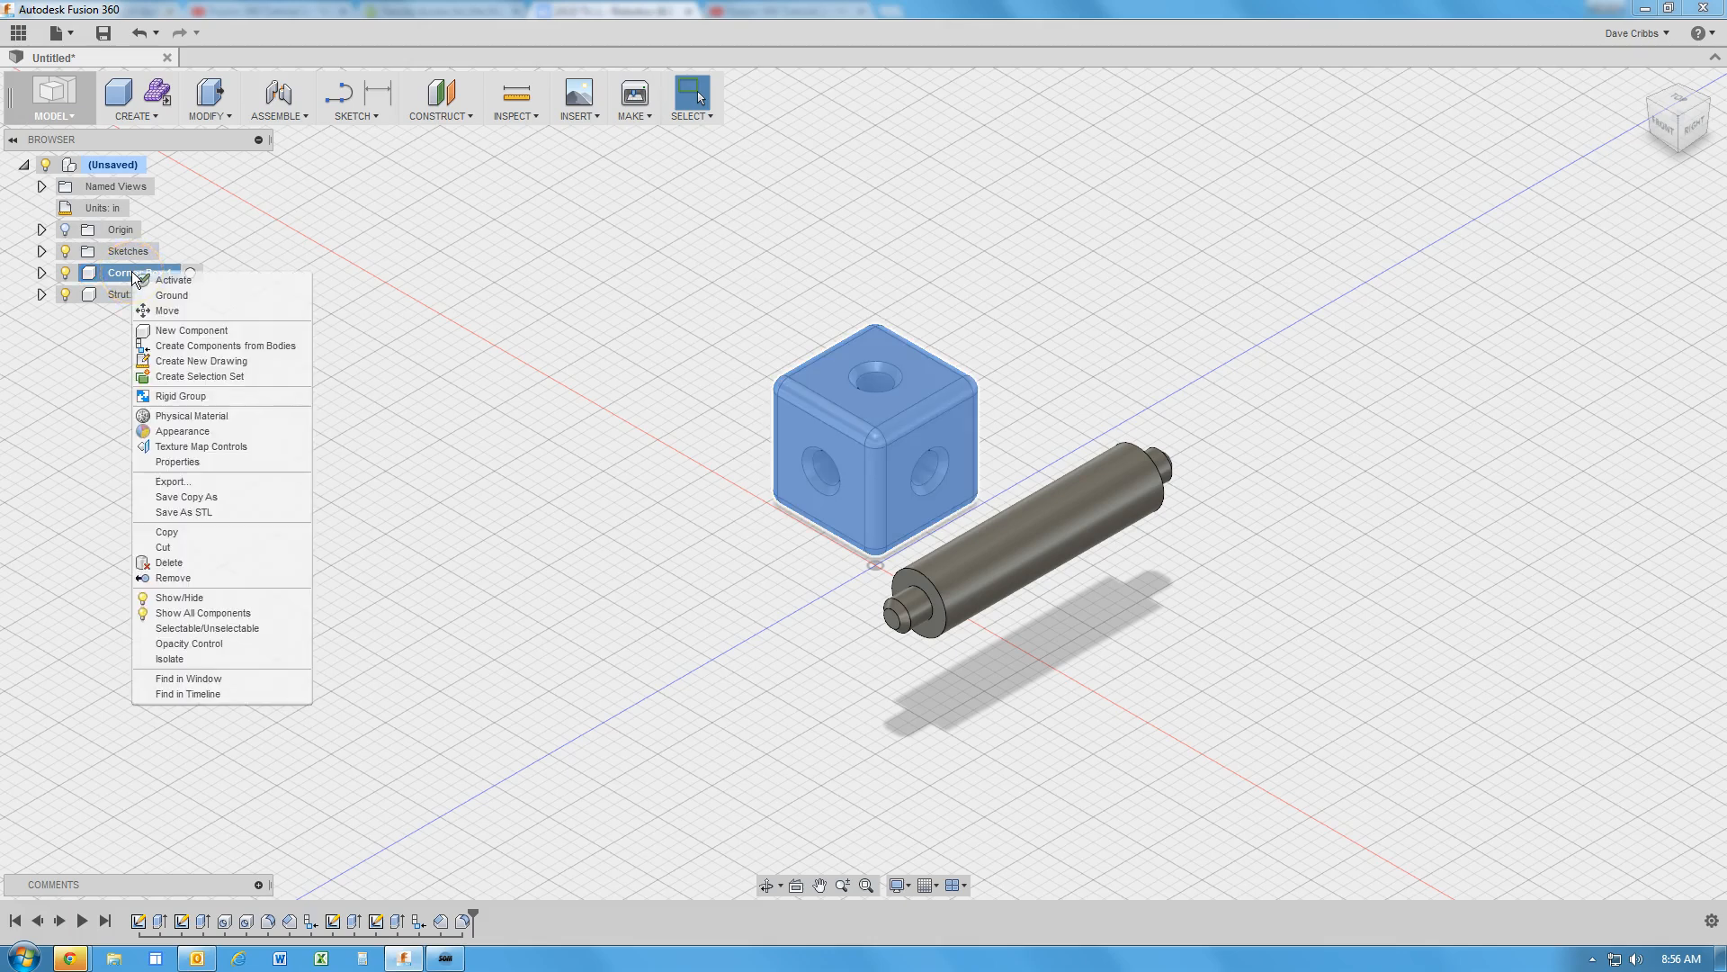
{"action": "left_click", "coordinate": [199, 533]}
{"action": "left_click", "coordinate": [517, 405]}
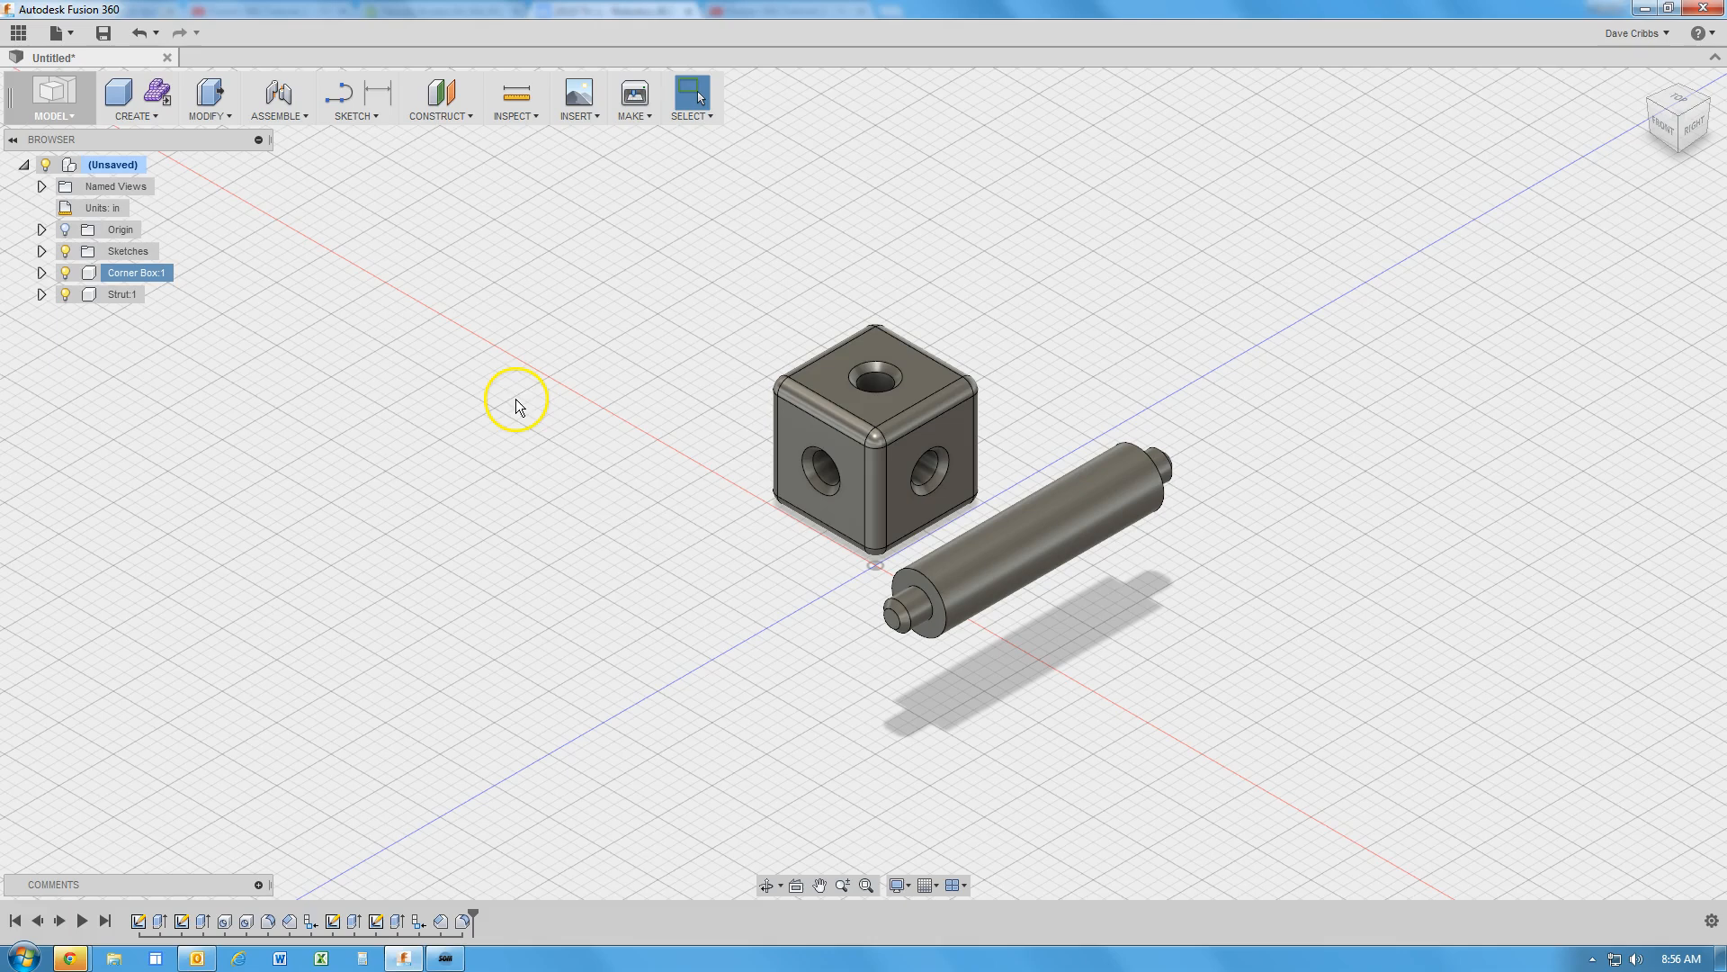
{"action": "right_click", "coordinate": [607, 506]}
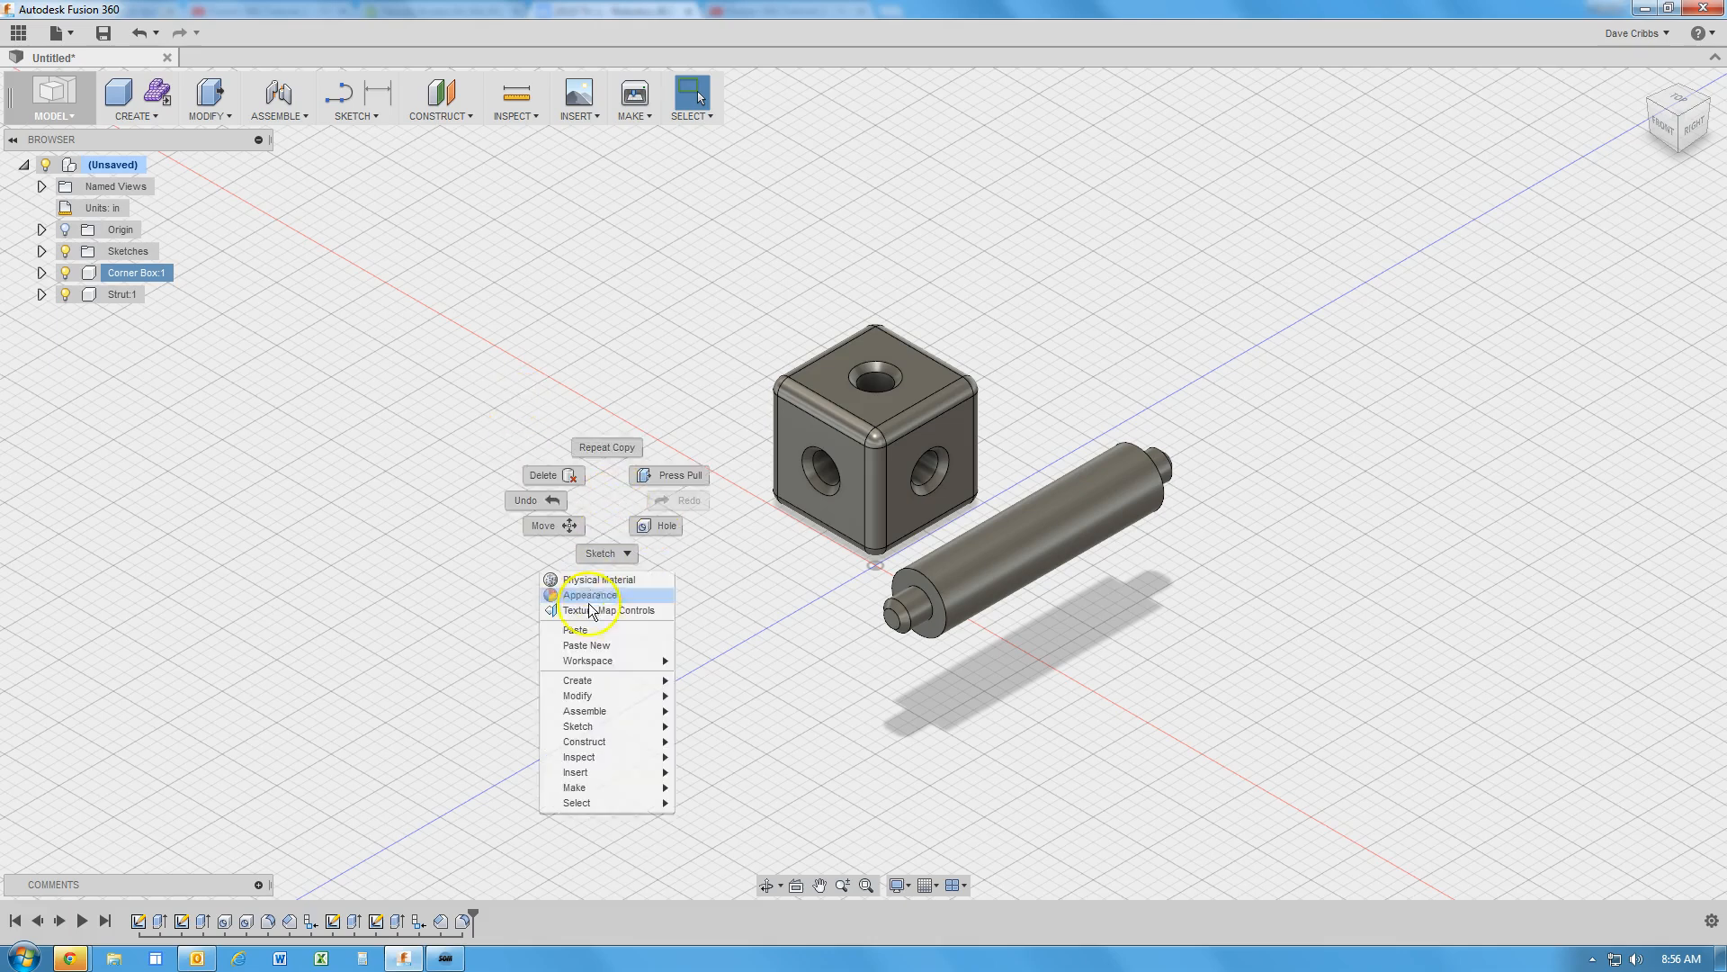
{"action": "left_click", "coordinate": [590, 631]}
{"action": "left_click", "coordinate": [591, 630]}
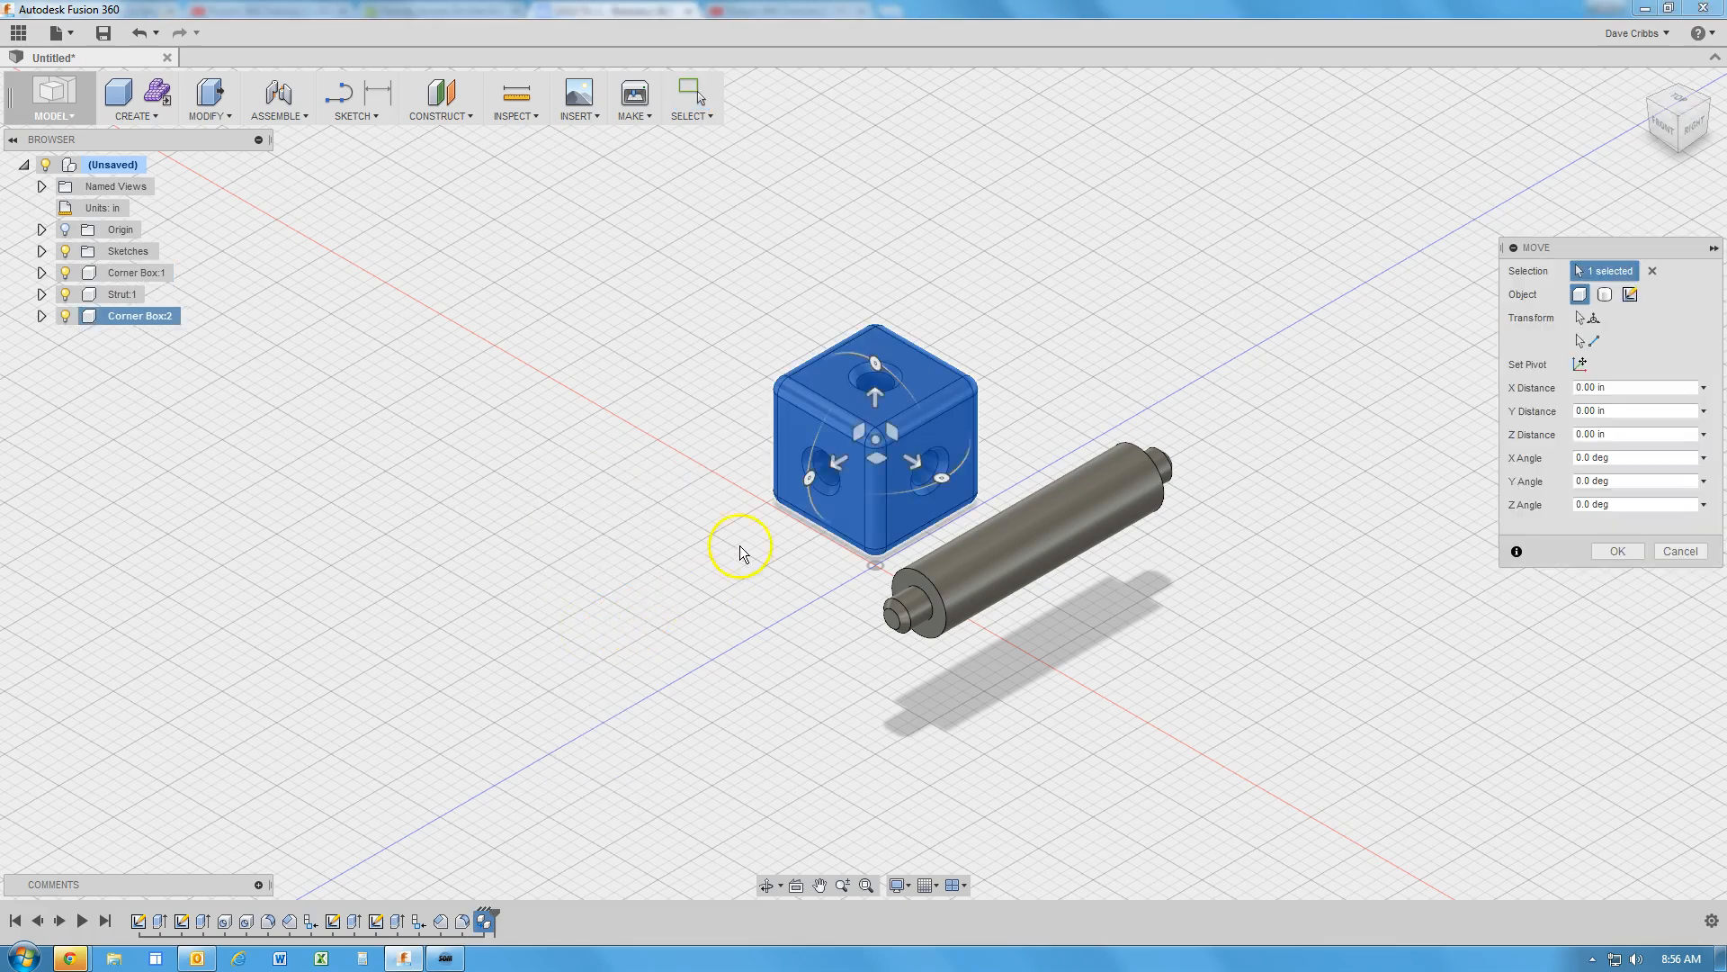
{"action": "left_click_drag", "start_coordinate": [876, 440], "coordinate": [575, 406]}
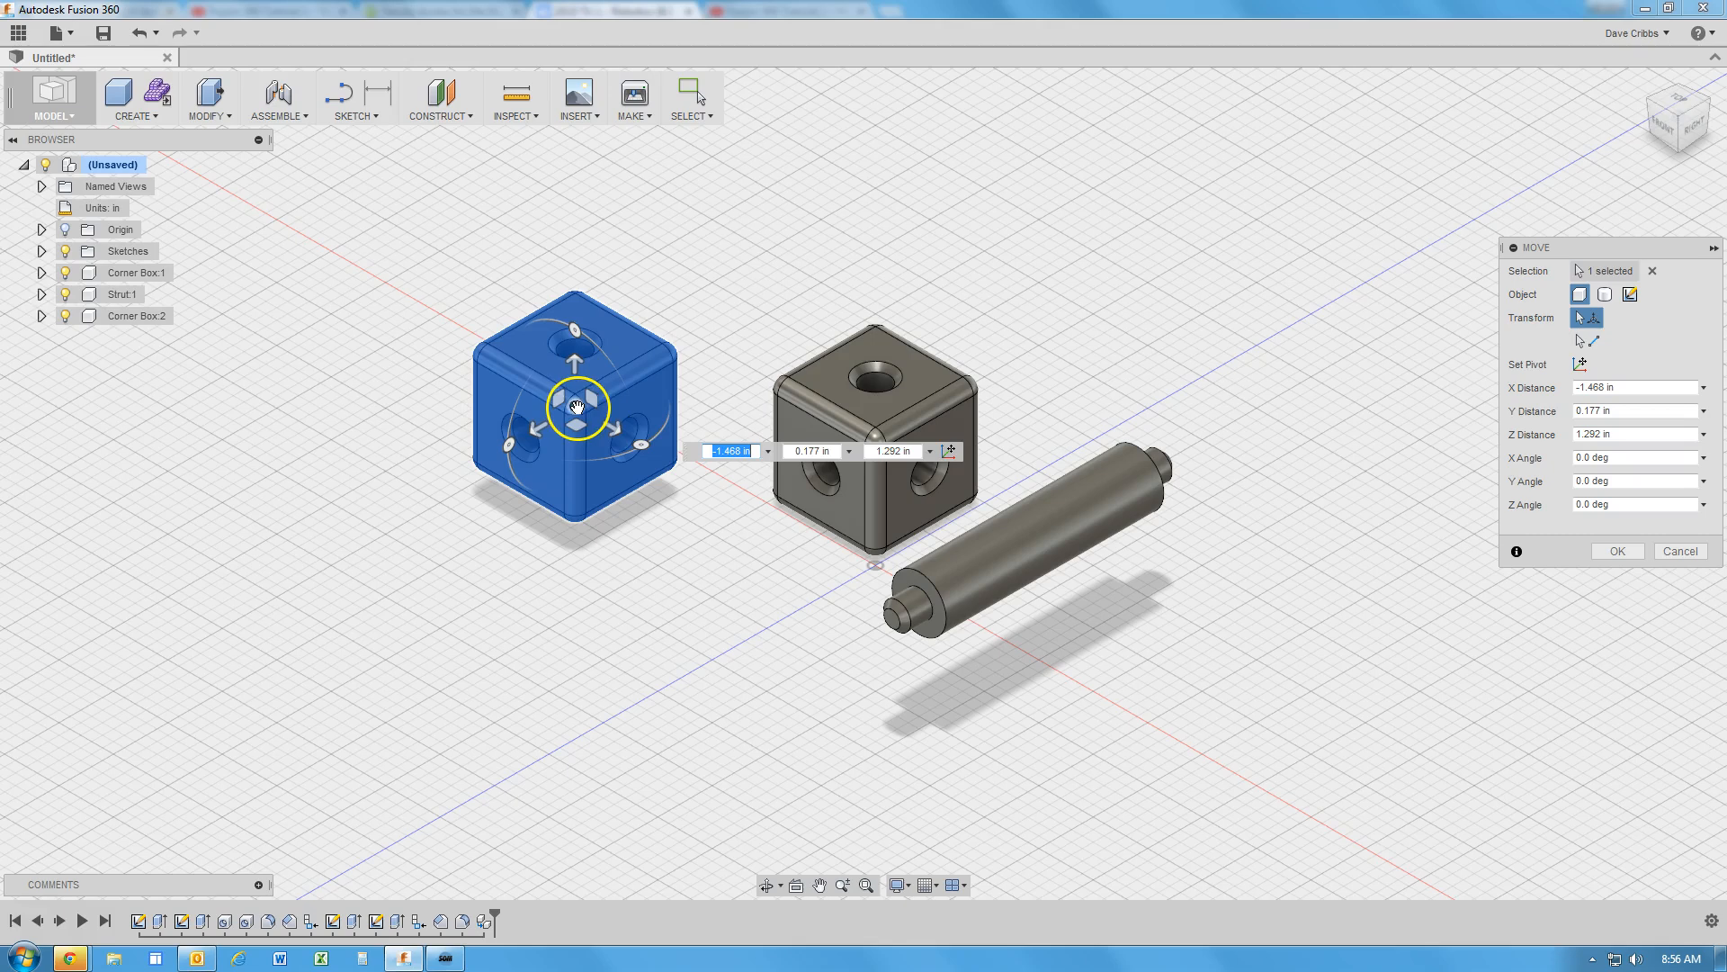
{"action": "left_click", "coordinate": [1616, 552]}
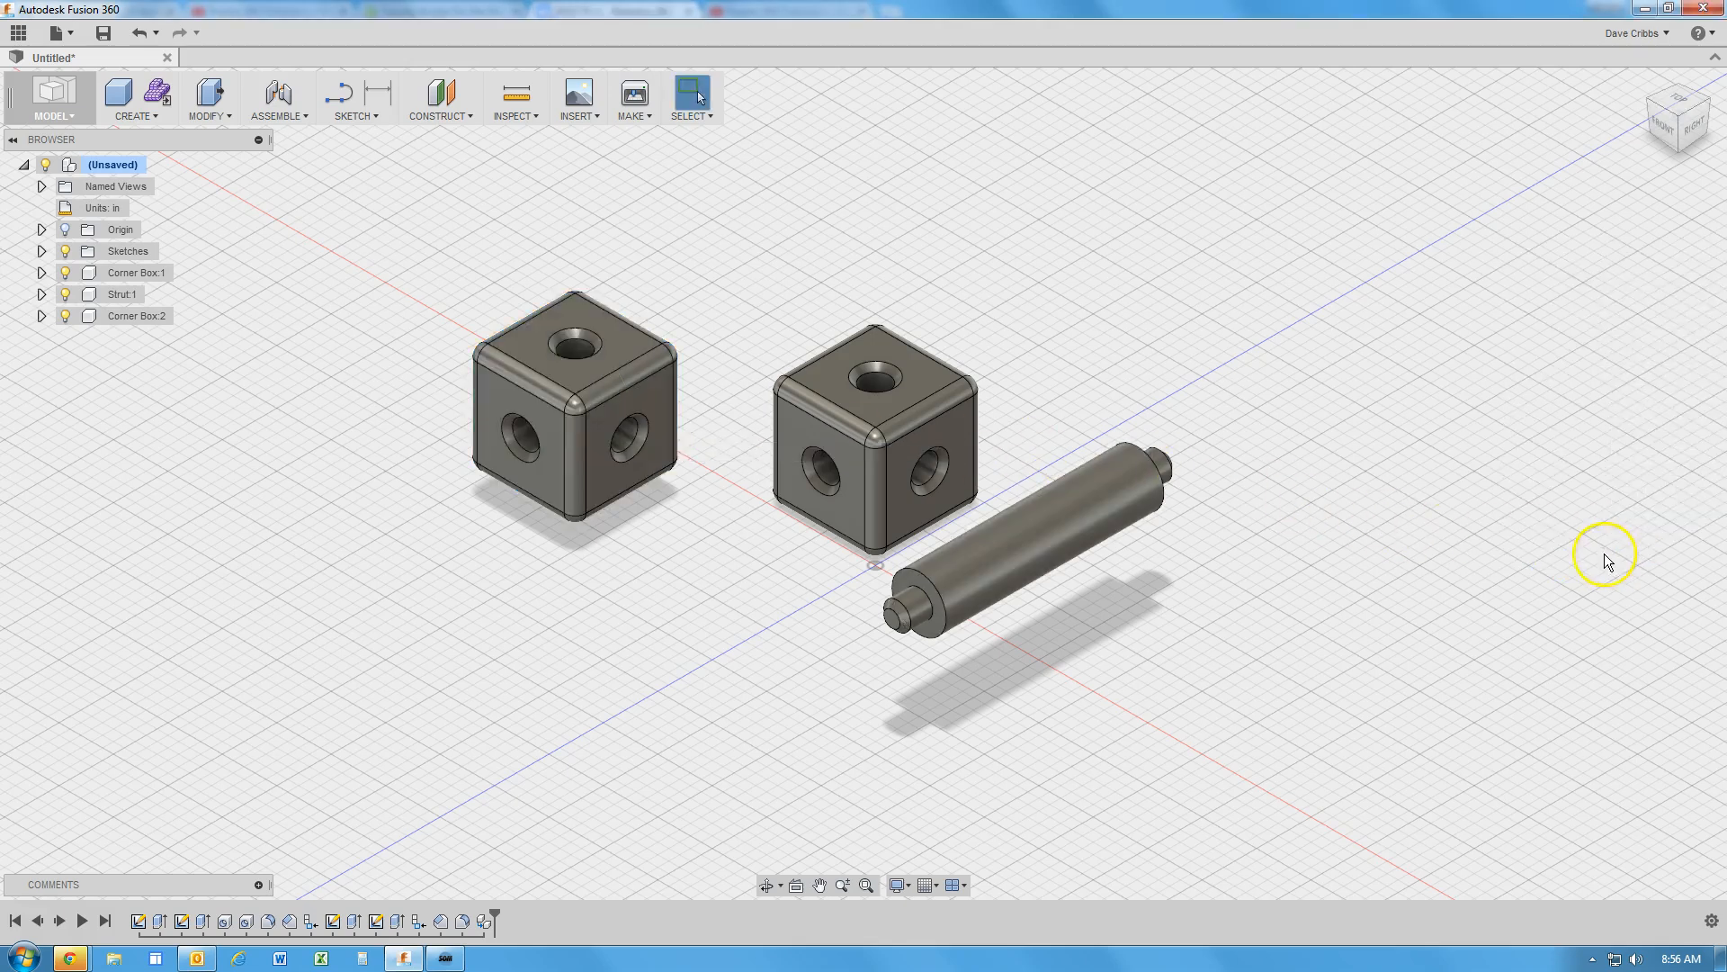
Paste another Corner Box copy and move it about -0.974 in in X, 1.164 in in Y and -0.19 in in Z
{"action": "right_click", "coordinate": [840, 245]}
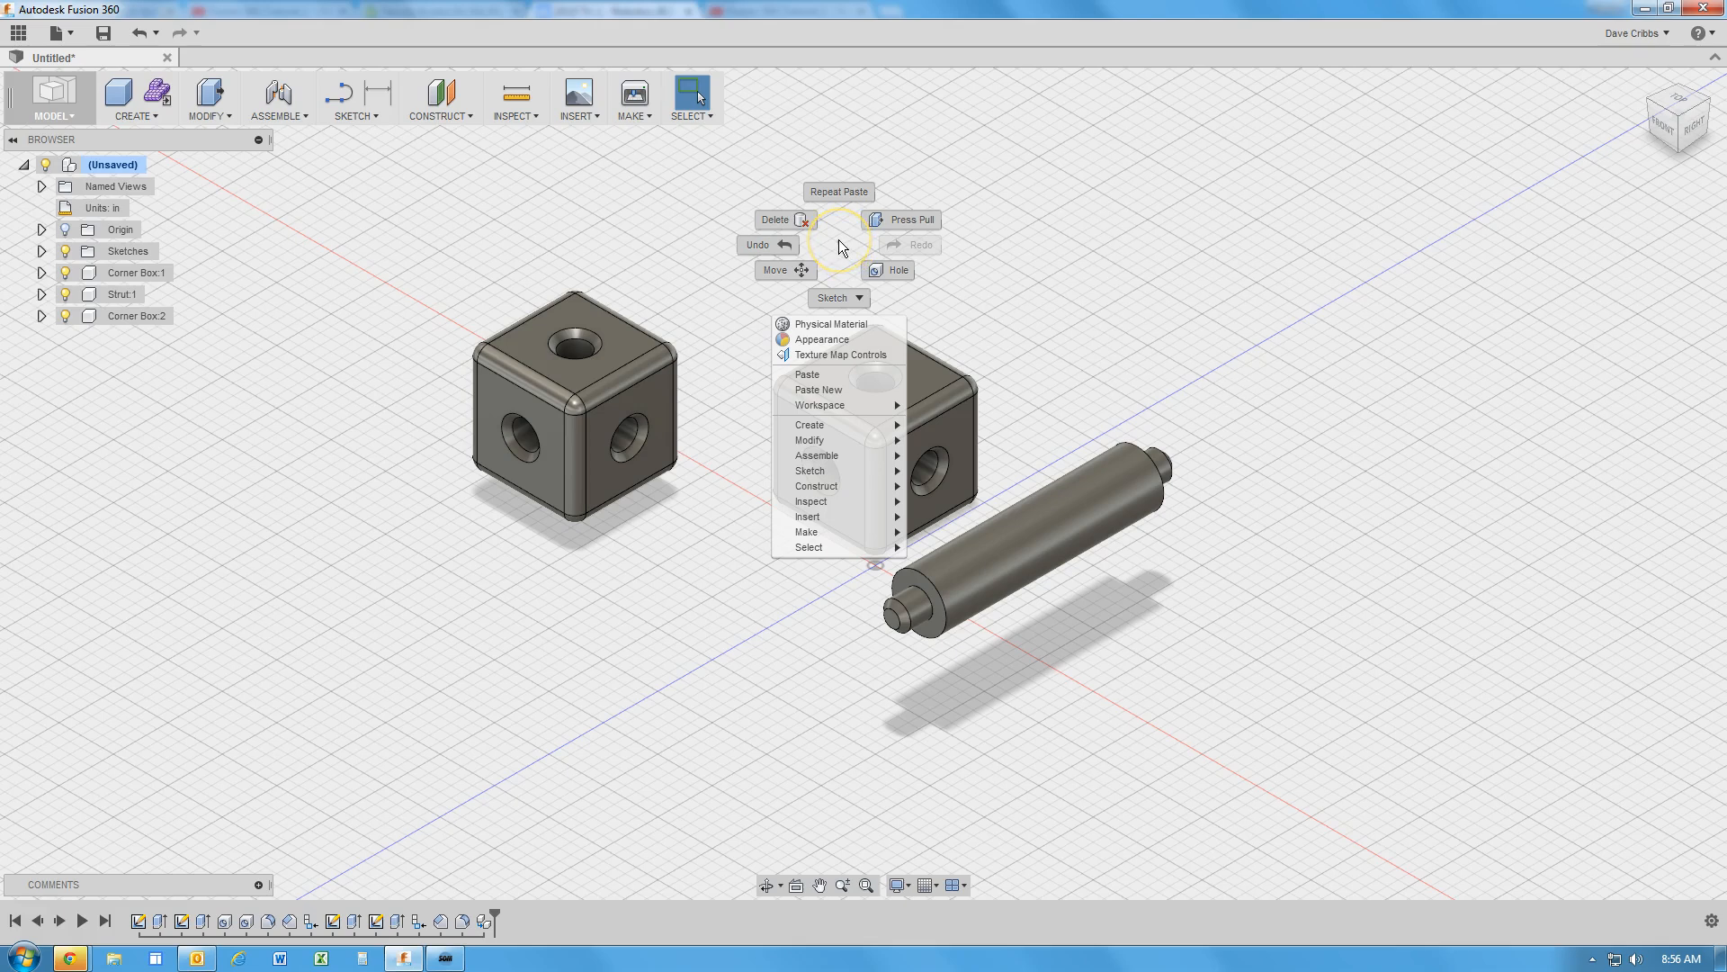
{"action": "left_click", "coordinate": [835, 375]}
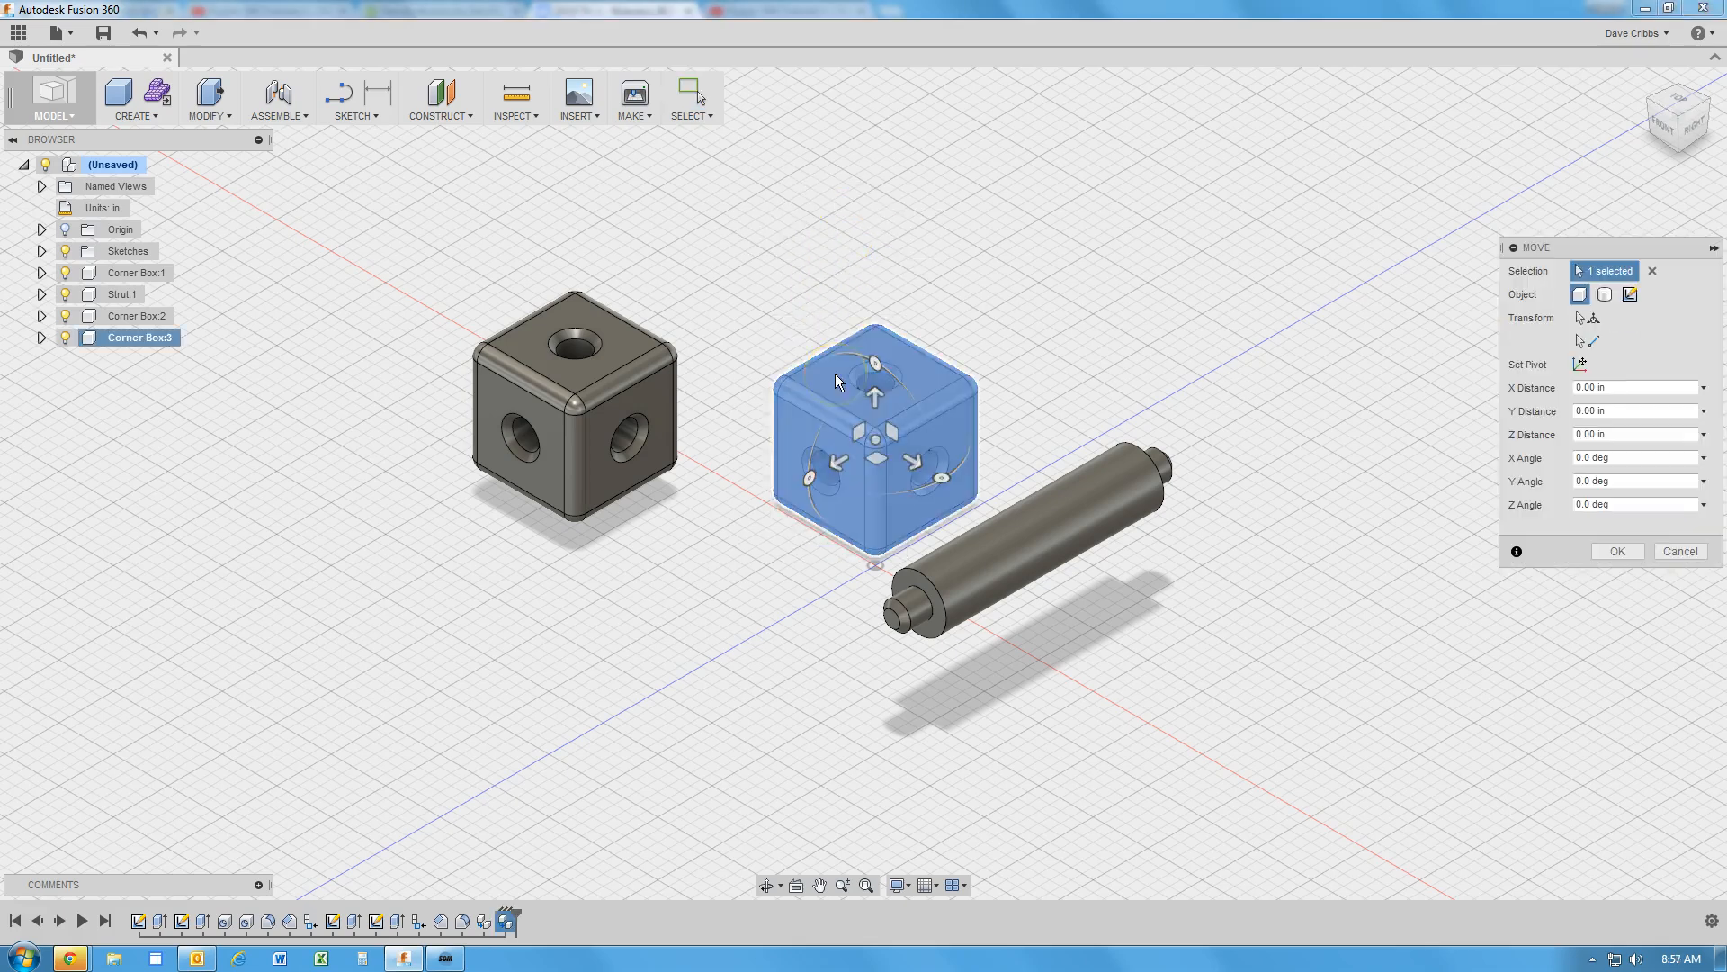
{"action": "left_click_drag", "start_coordinate": [876, 439], "coordinate": [790, 220]}
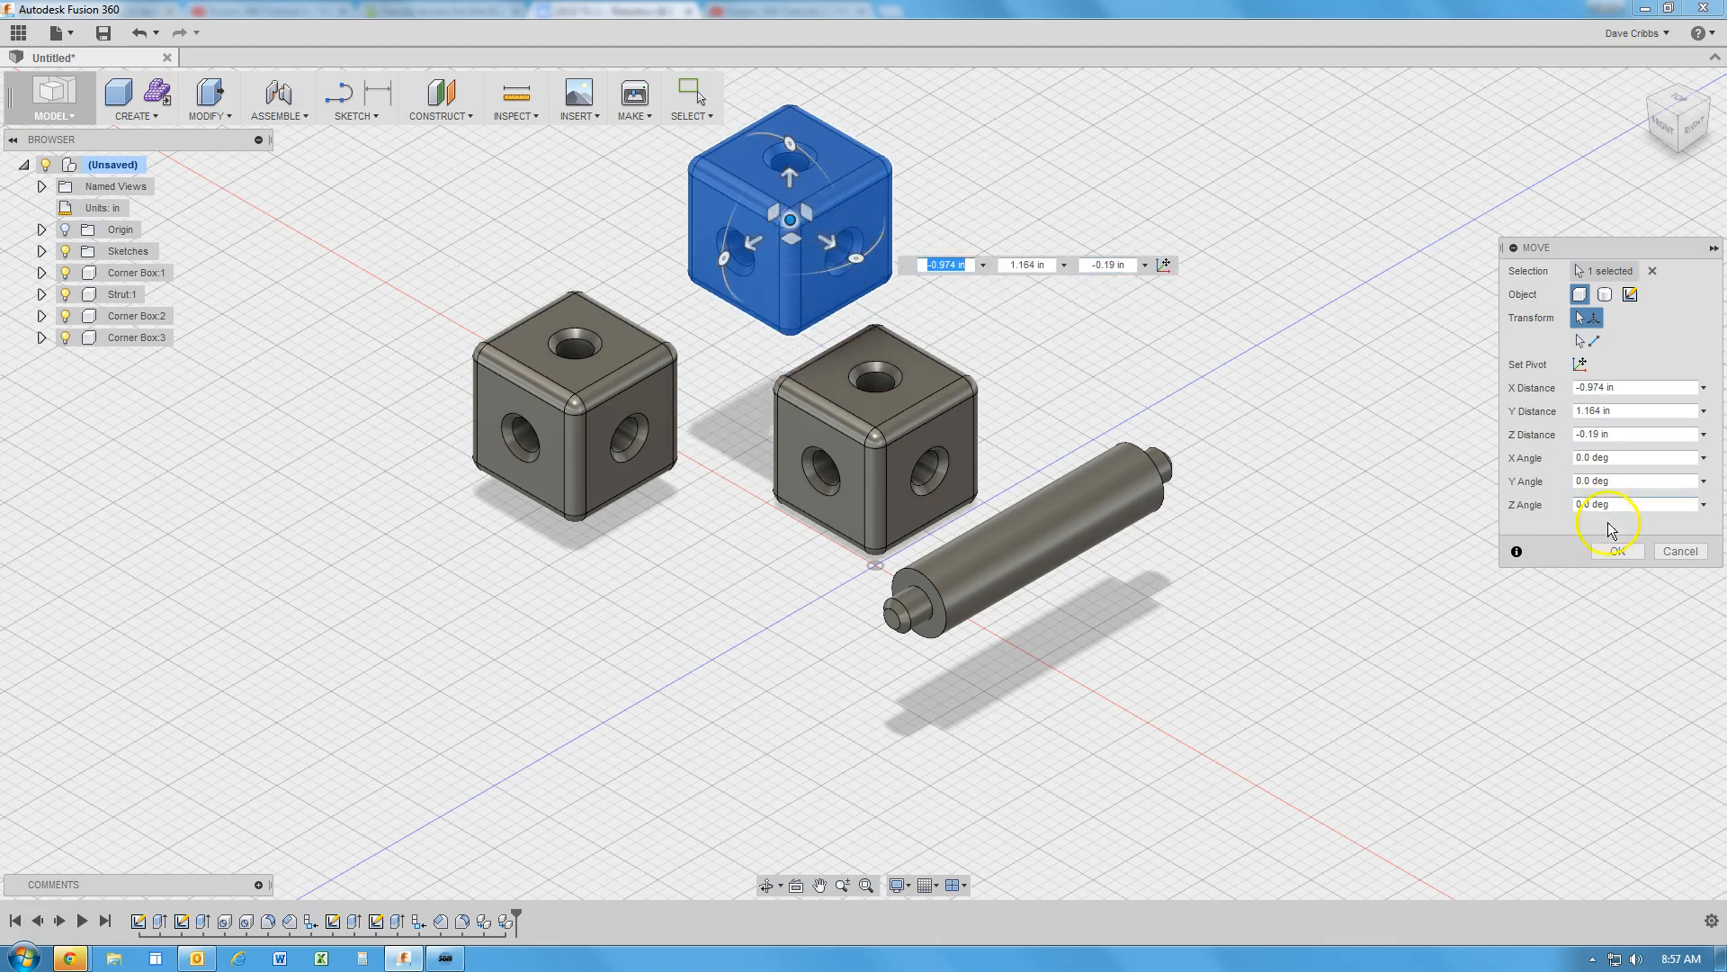
{"action": "left_click", "coordinate": [1617, 551]}
Paste a further Corner Box copy and move it about 0.302 in in X, 1.288 in in Y and -1.59 in in Z
{"action": "right_click", "coordinate": [1042, 284]}
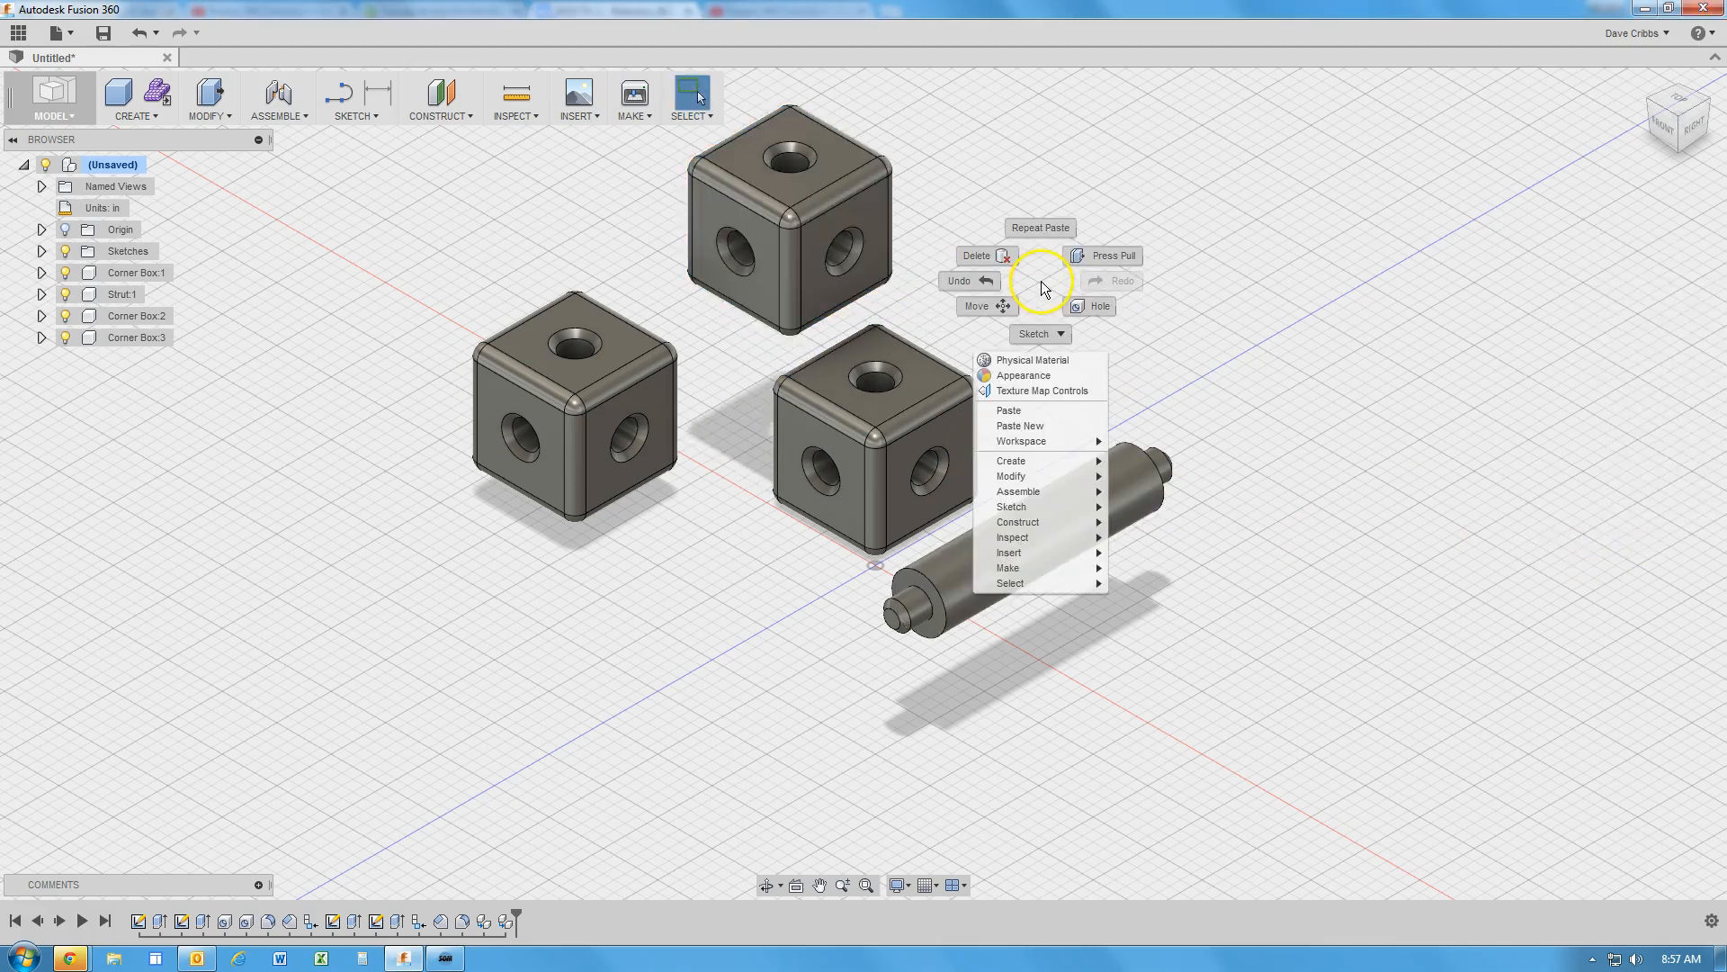
{"action": "left_click", "coordinate": [1021, 416]}
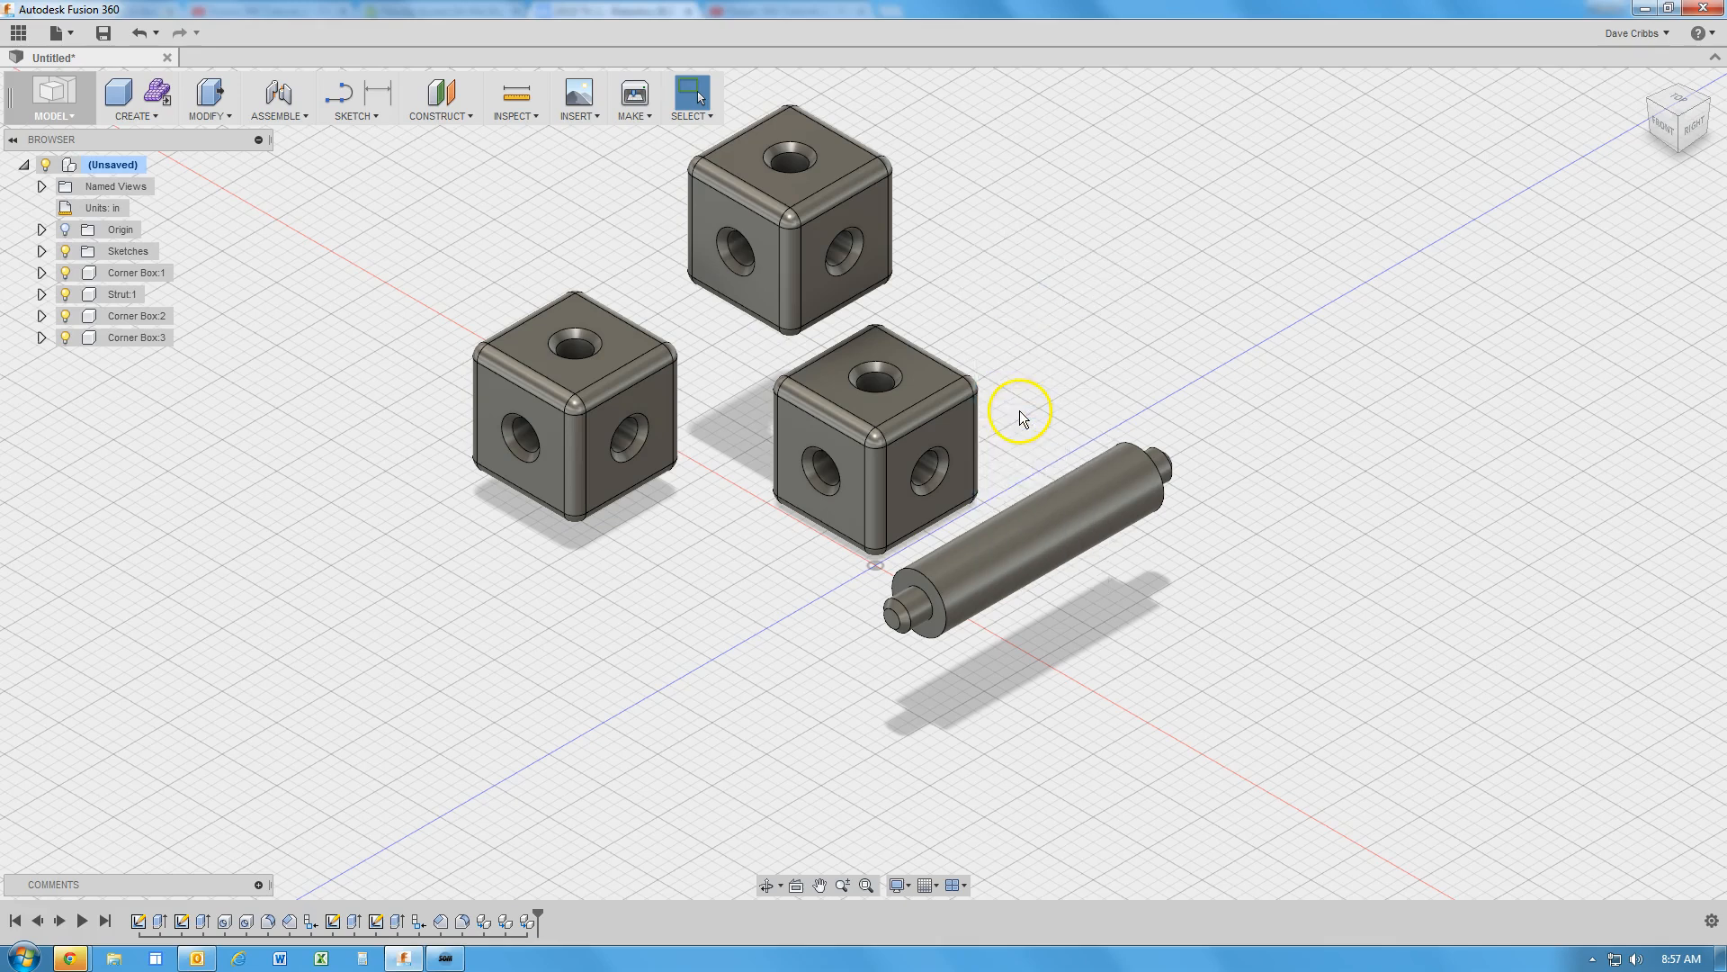
{"action": "key", "text": "ctrl+v"}
{"action": "left_click_drag", "start_coordinate": [885, 445], "coordinate": [1082, 196]}
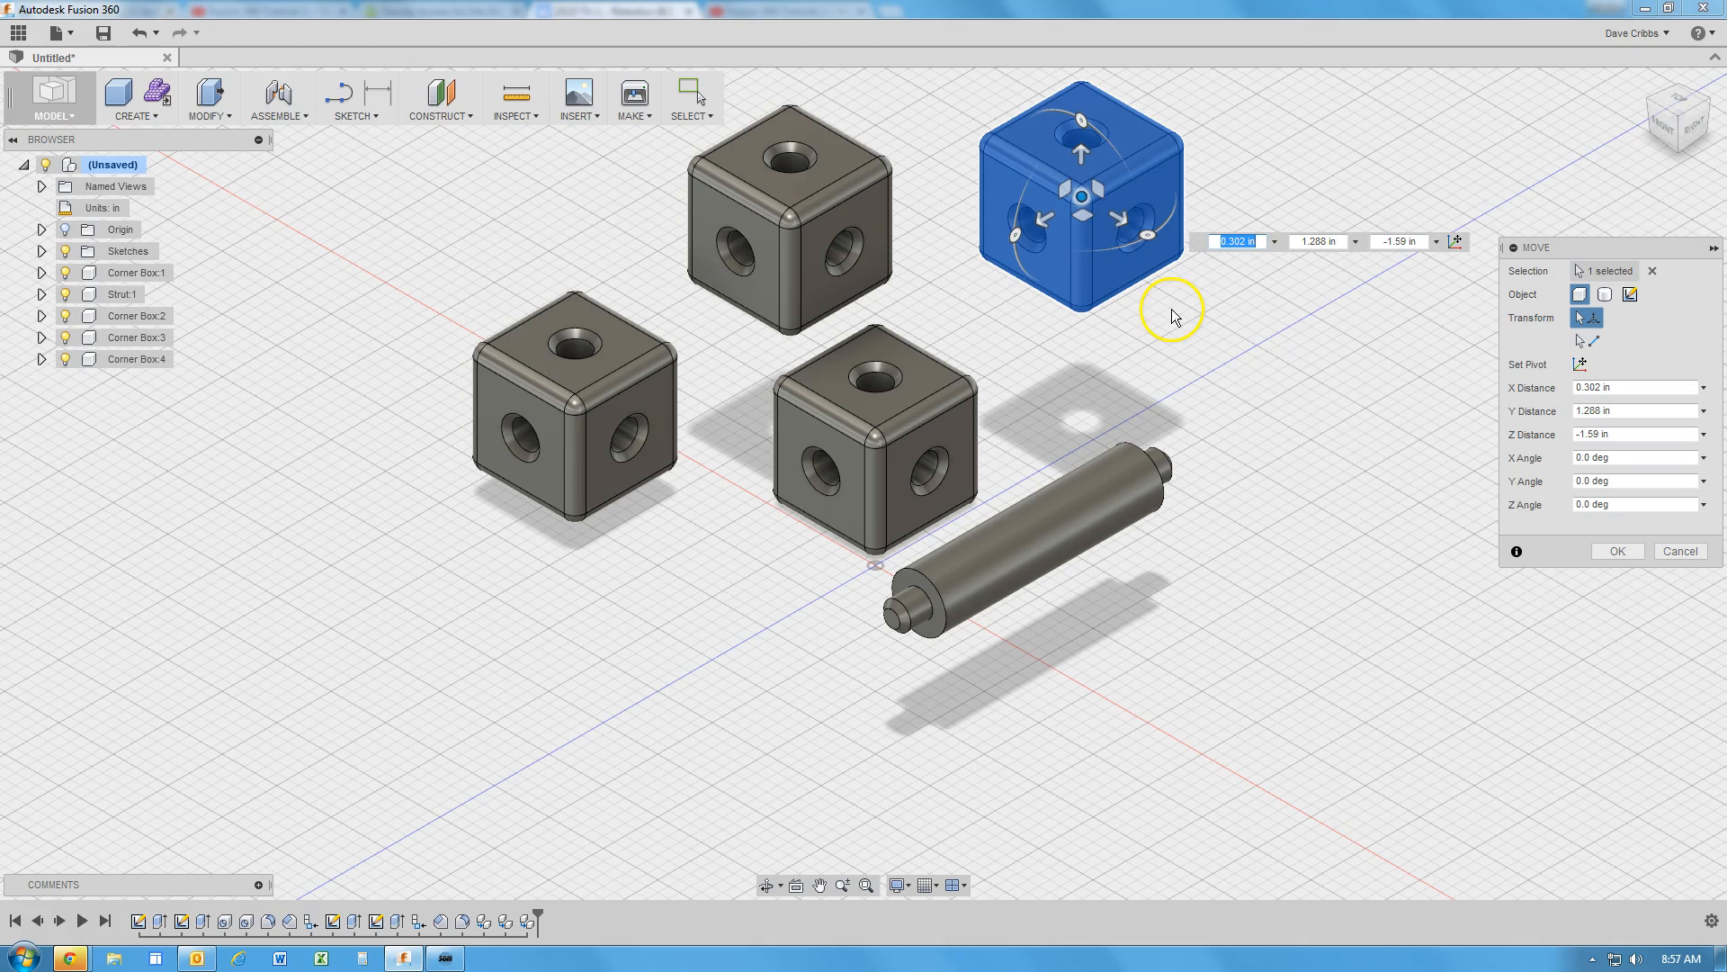
{"action": "left_click", "coordinate": [1641, 552]}
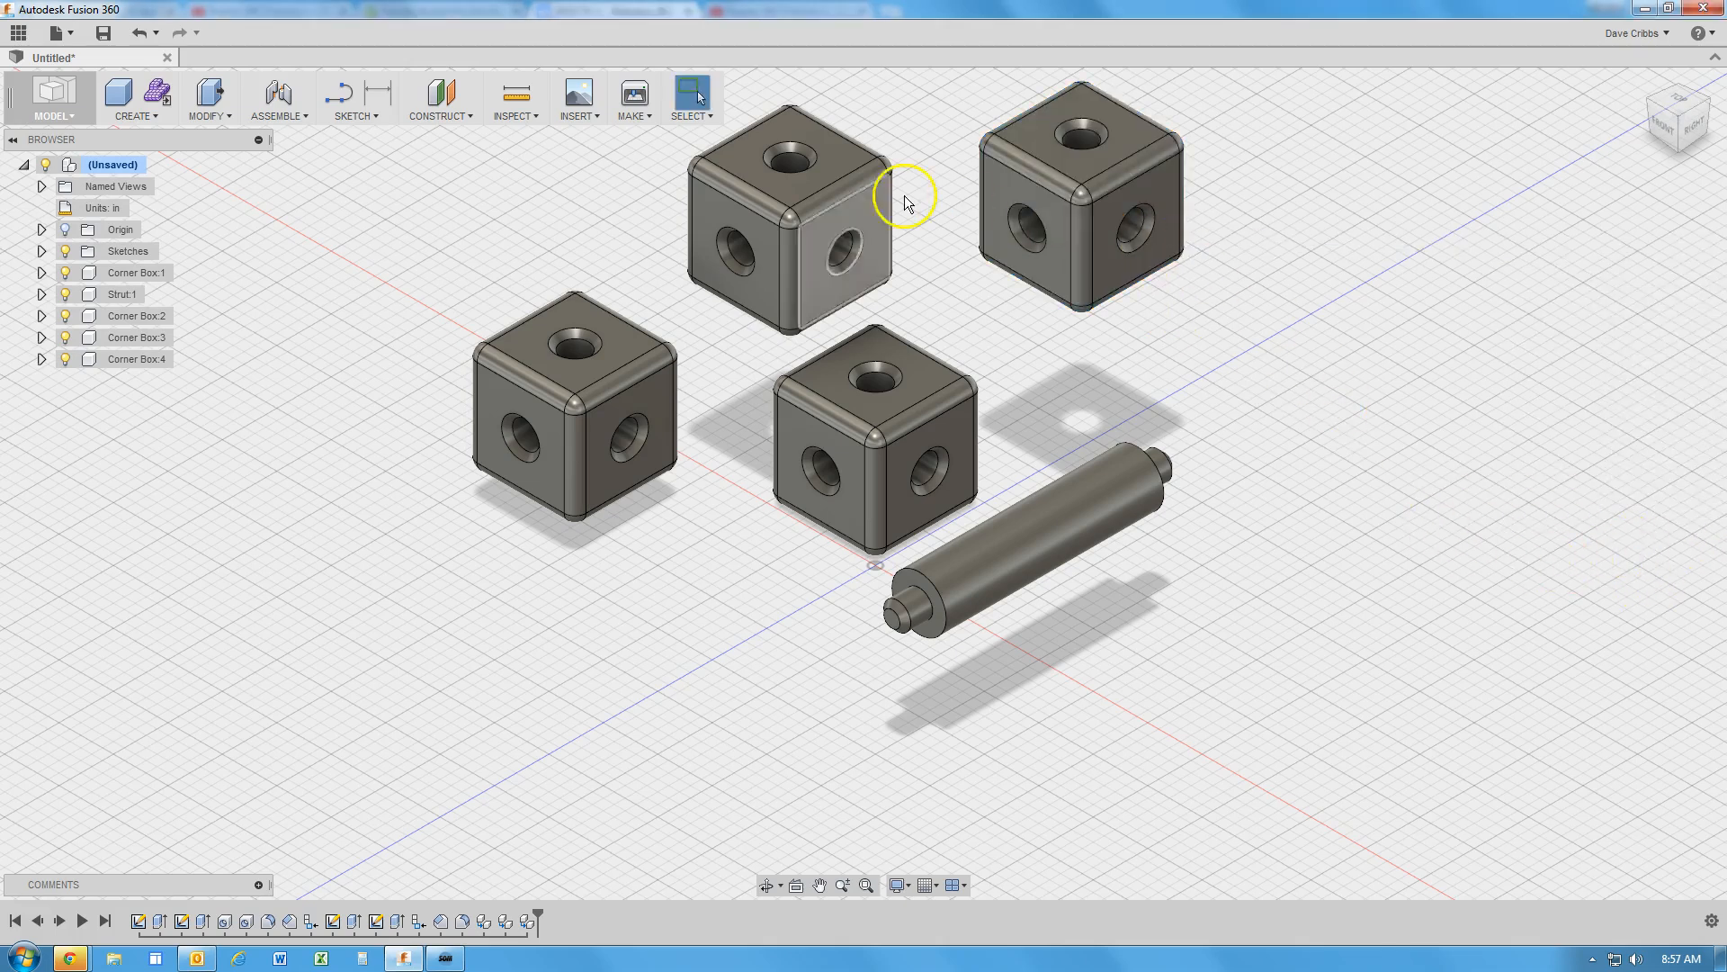
Copy the Strut component and paste a duplicate moved about -1.638 in in X, -0.74 in in Y and 2.378 in in Z
{"action": "scroll", "coordinate": [1044, 354], "scroll_direction": "down", "scroll_amount": 3}
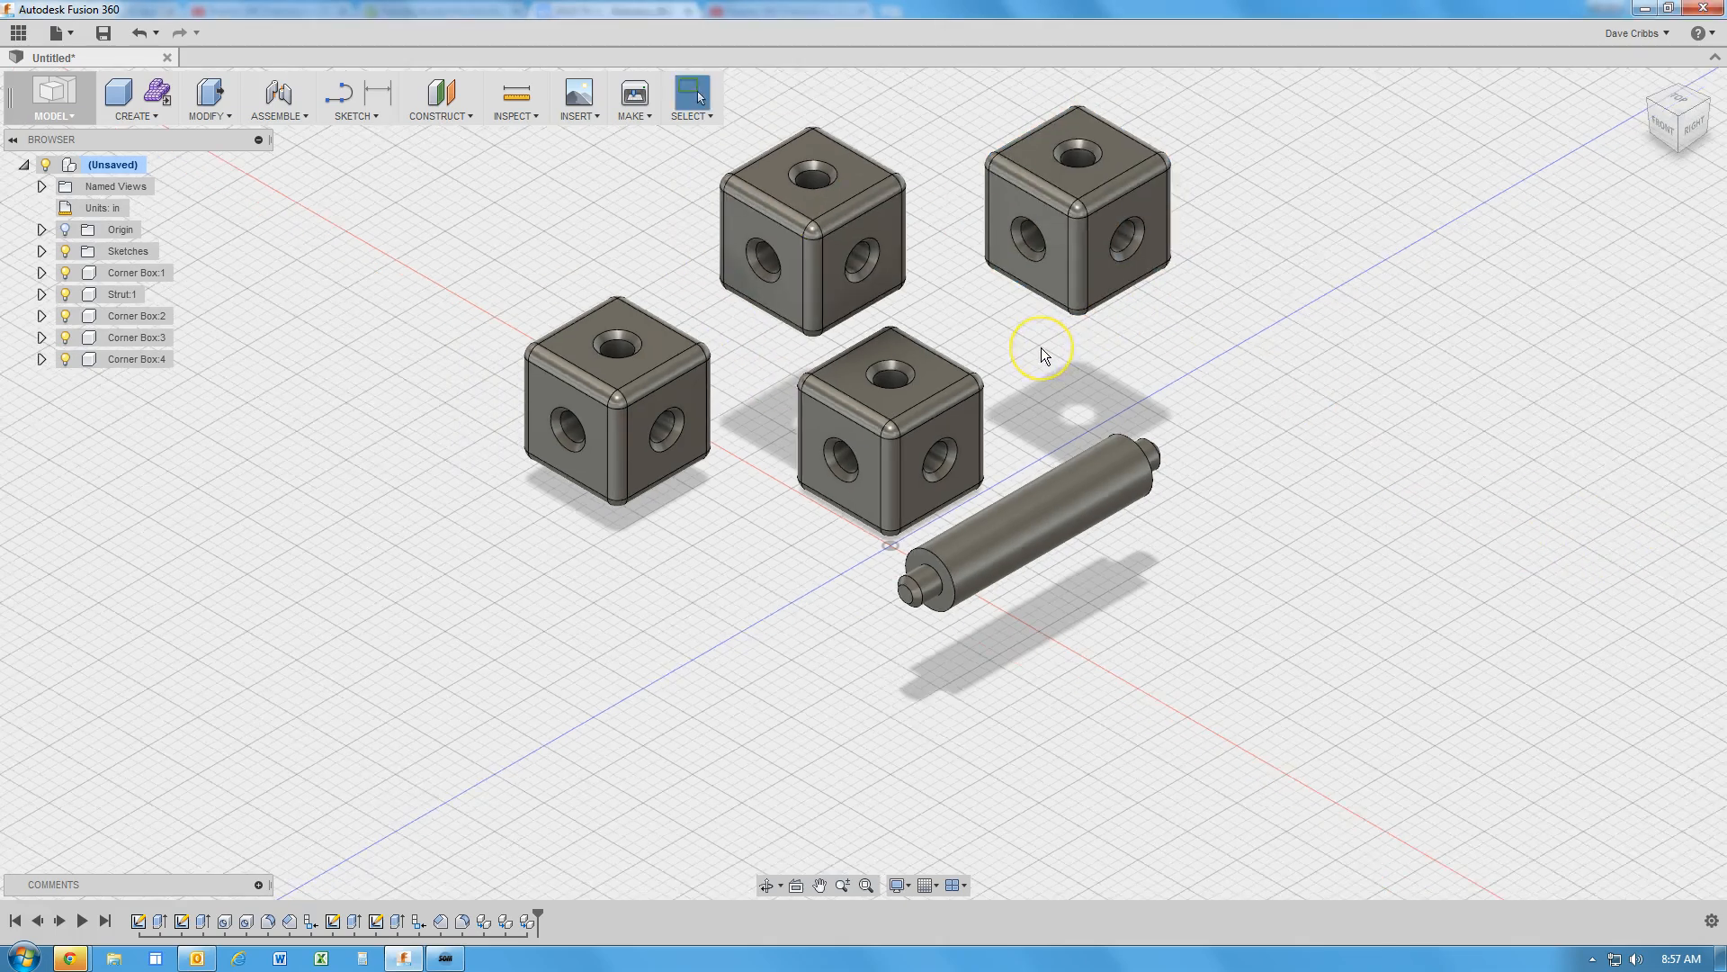
{"action": "scroll", "coordinate": [1042, 353], "scroll_direction": "down", "scroll_amount": 2}
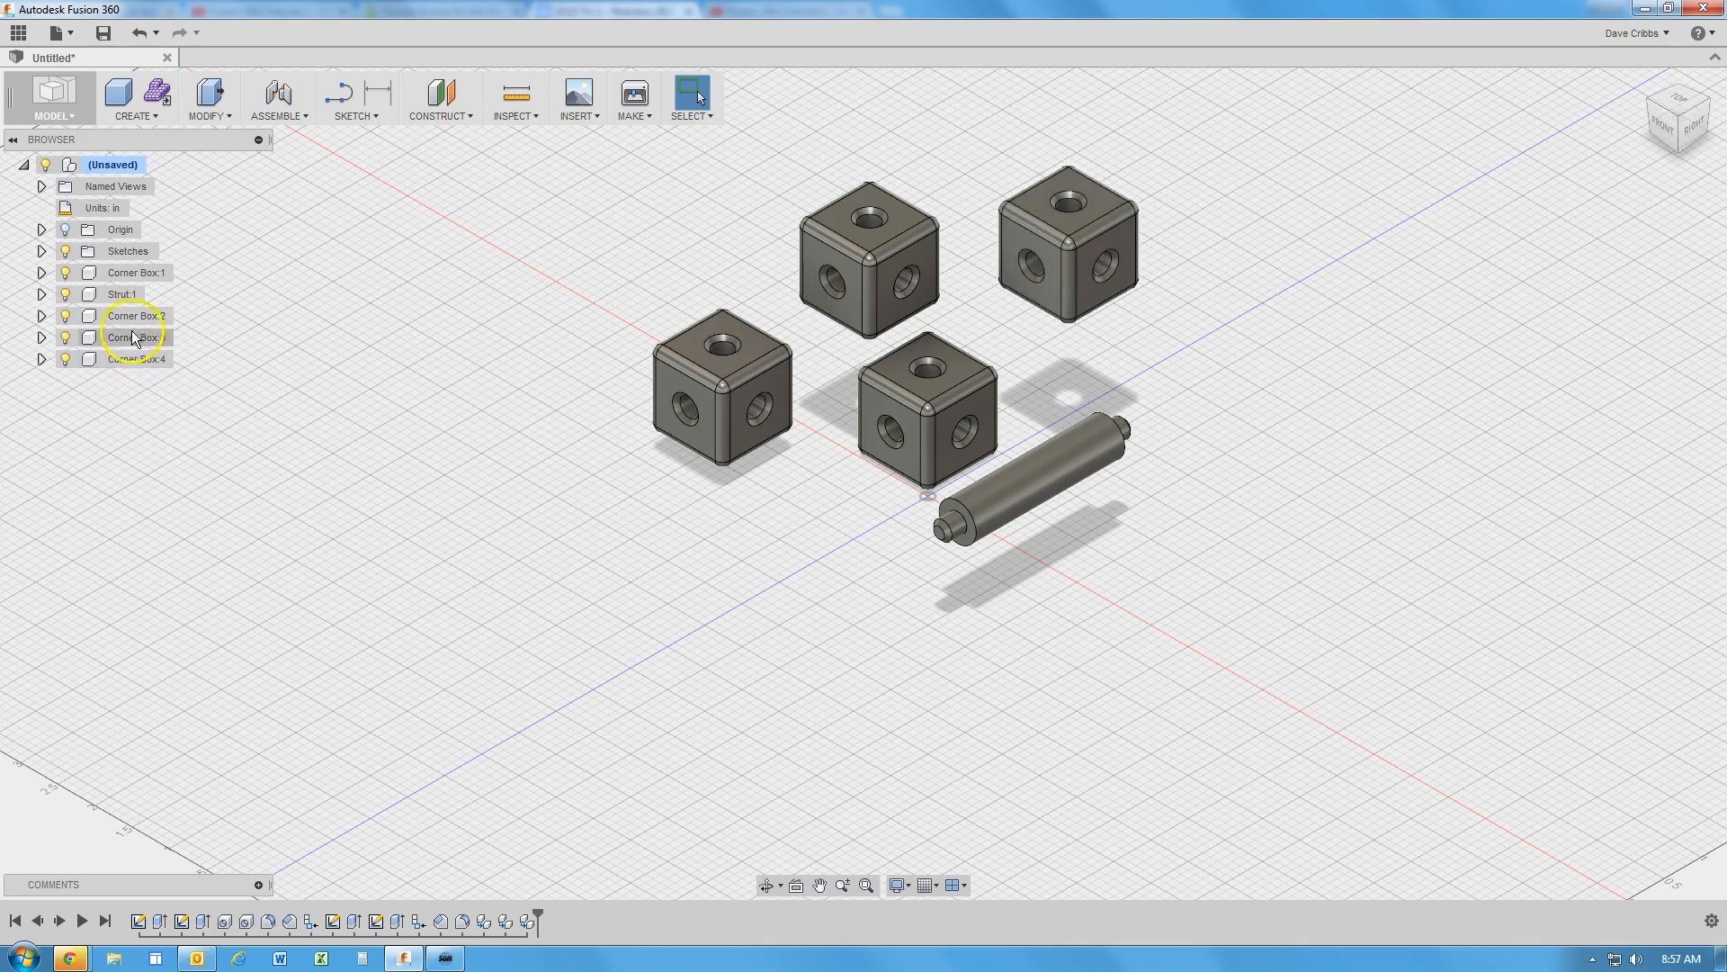
{"action": "left_click", "coordinate": [115, 299]}
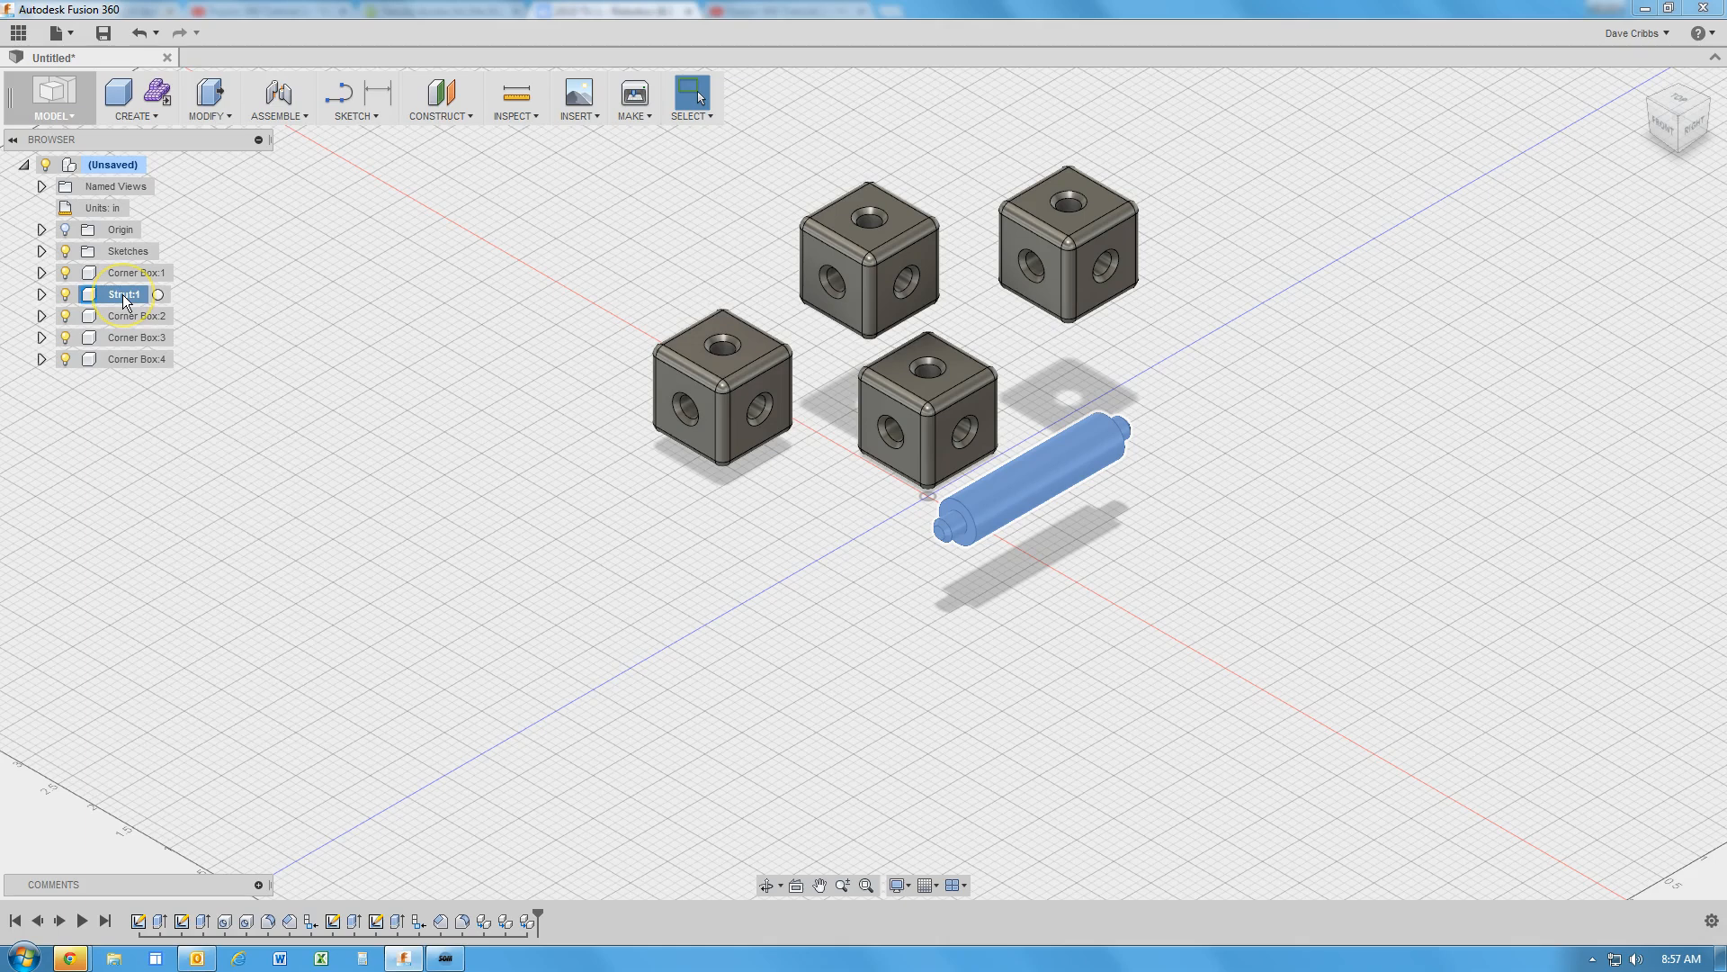
{"action": "right_click", "coordinate": [124, 301]}
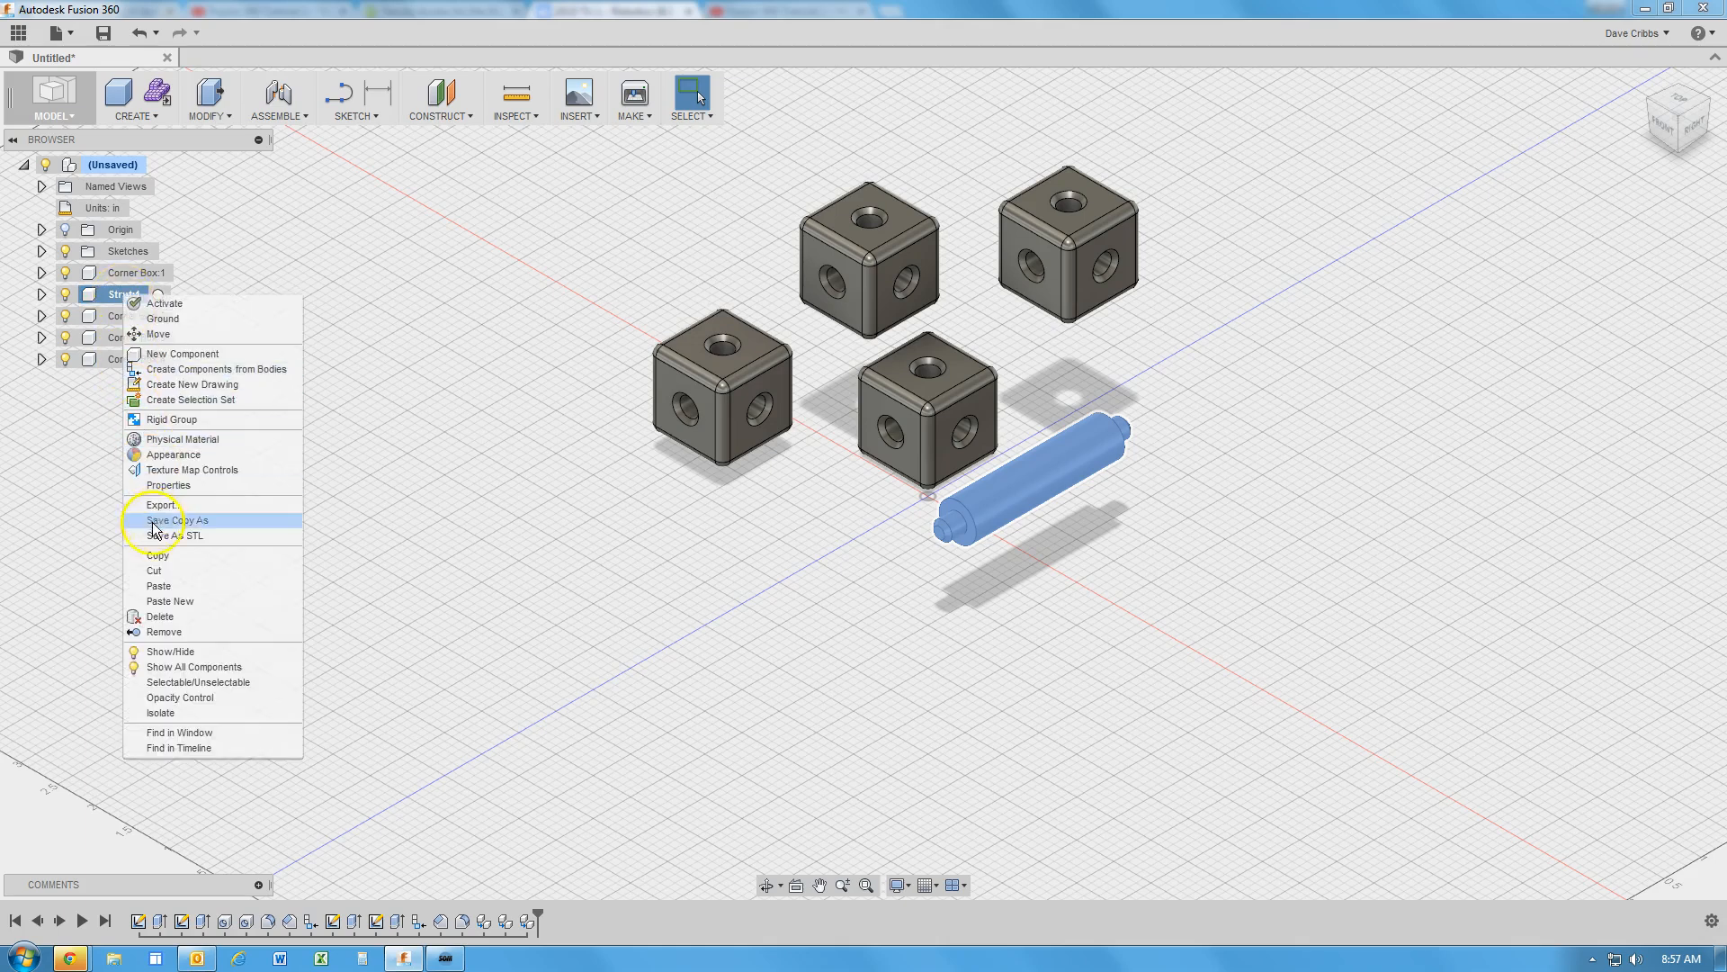
{"action": "left_click", "coordinate": [167, 556]}
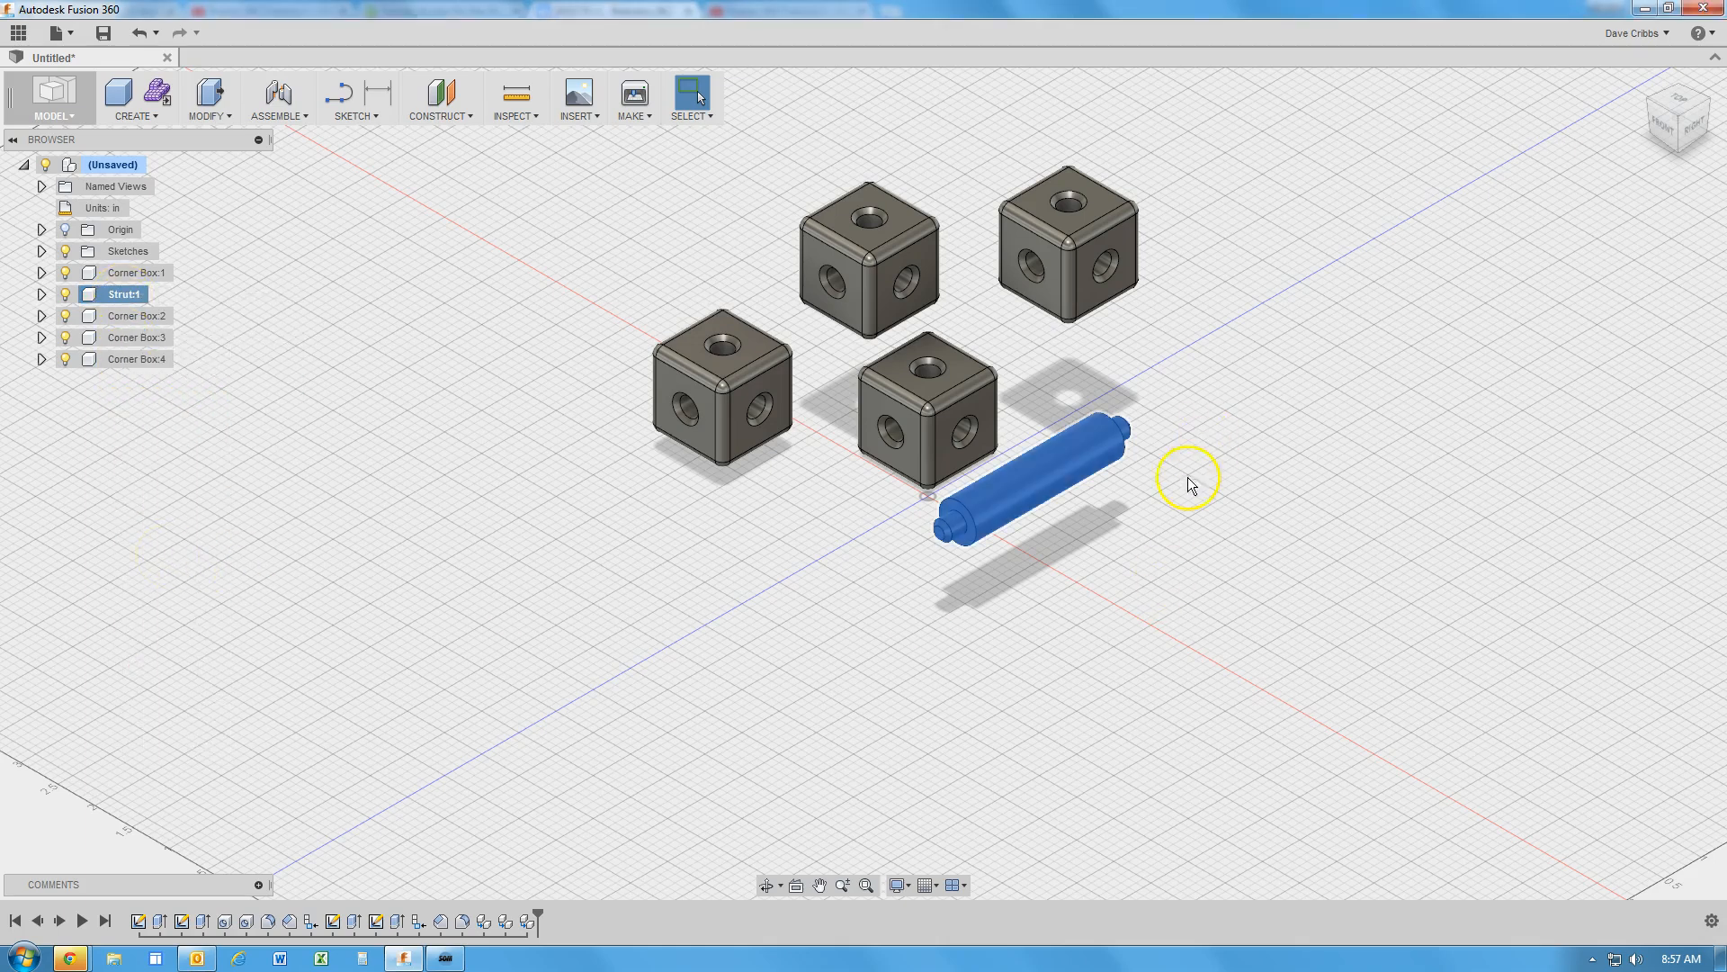
{"action": "right_click", "coordinate": [1120, 549]}
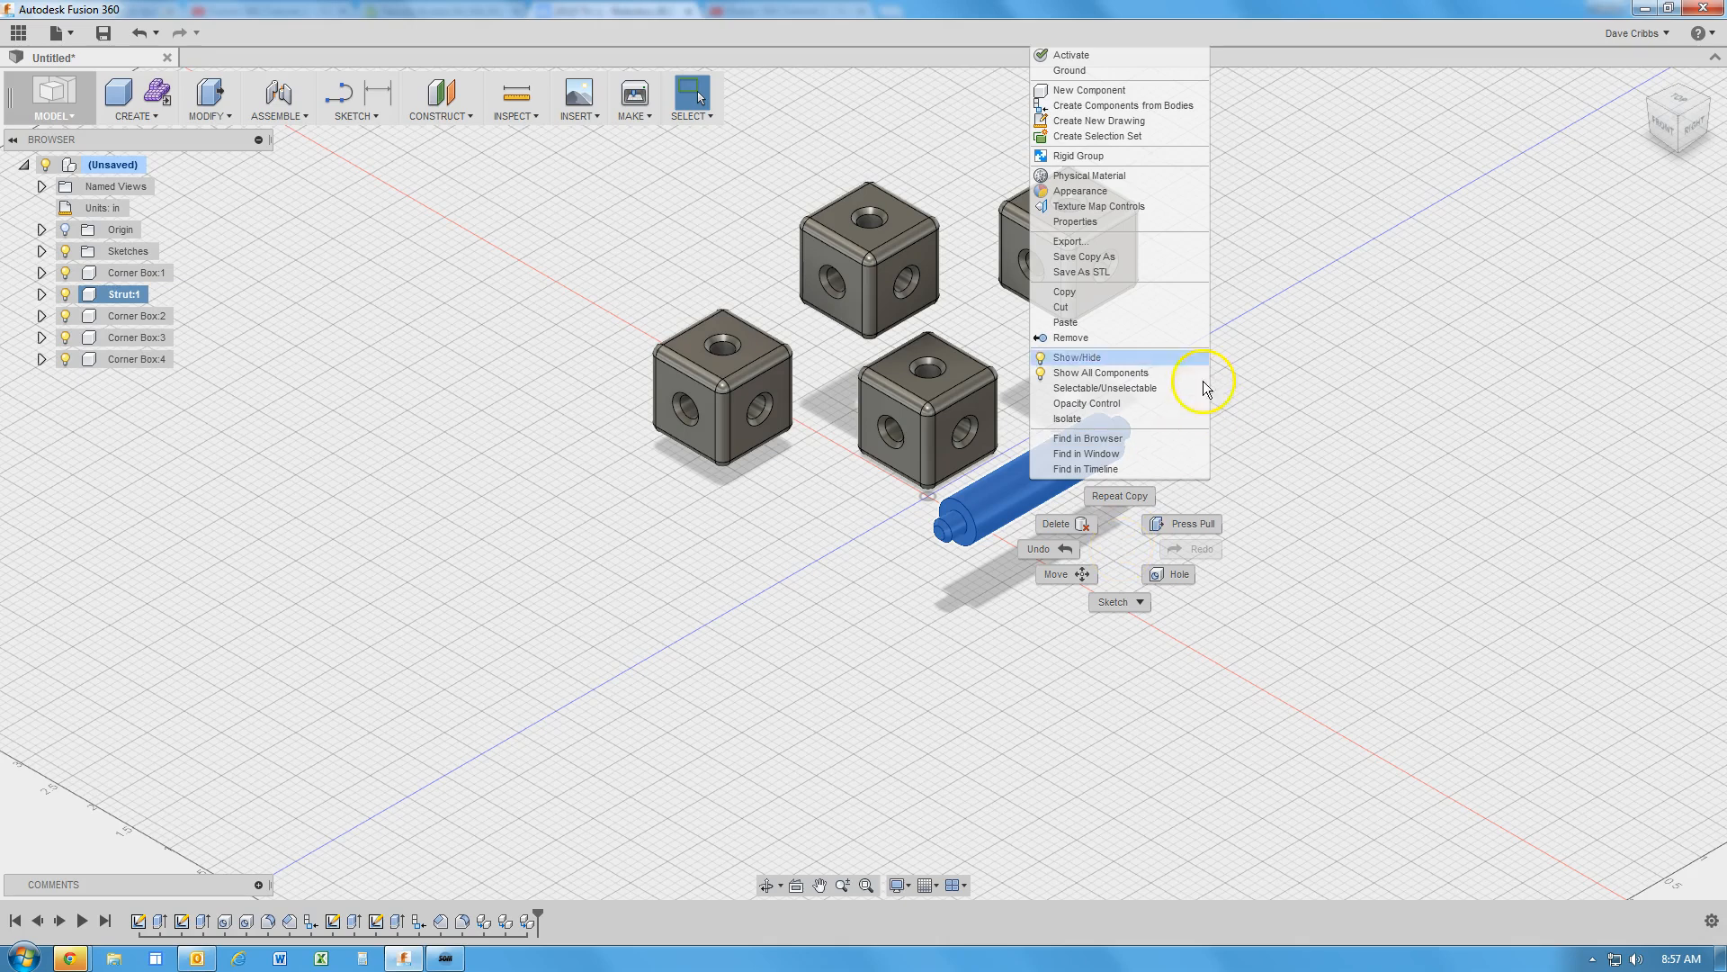
{"action": "left_click", "coordinate": [1067, 322]}
{"action": "left_click_drag", "start_coordinate": [1031, 479], "coordinate": [736, 580]}
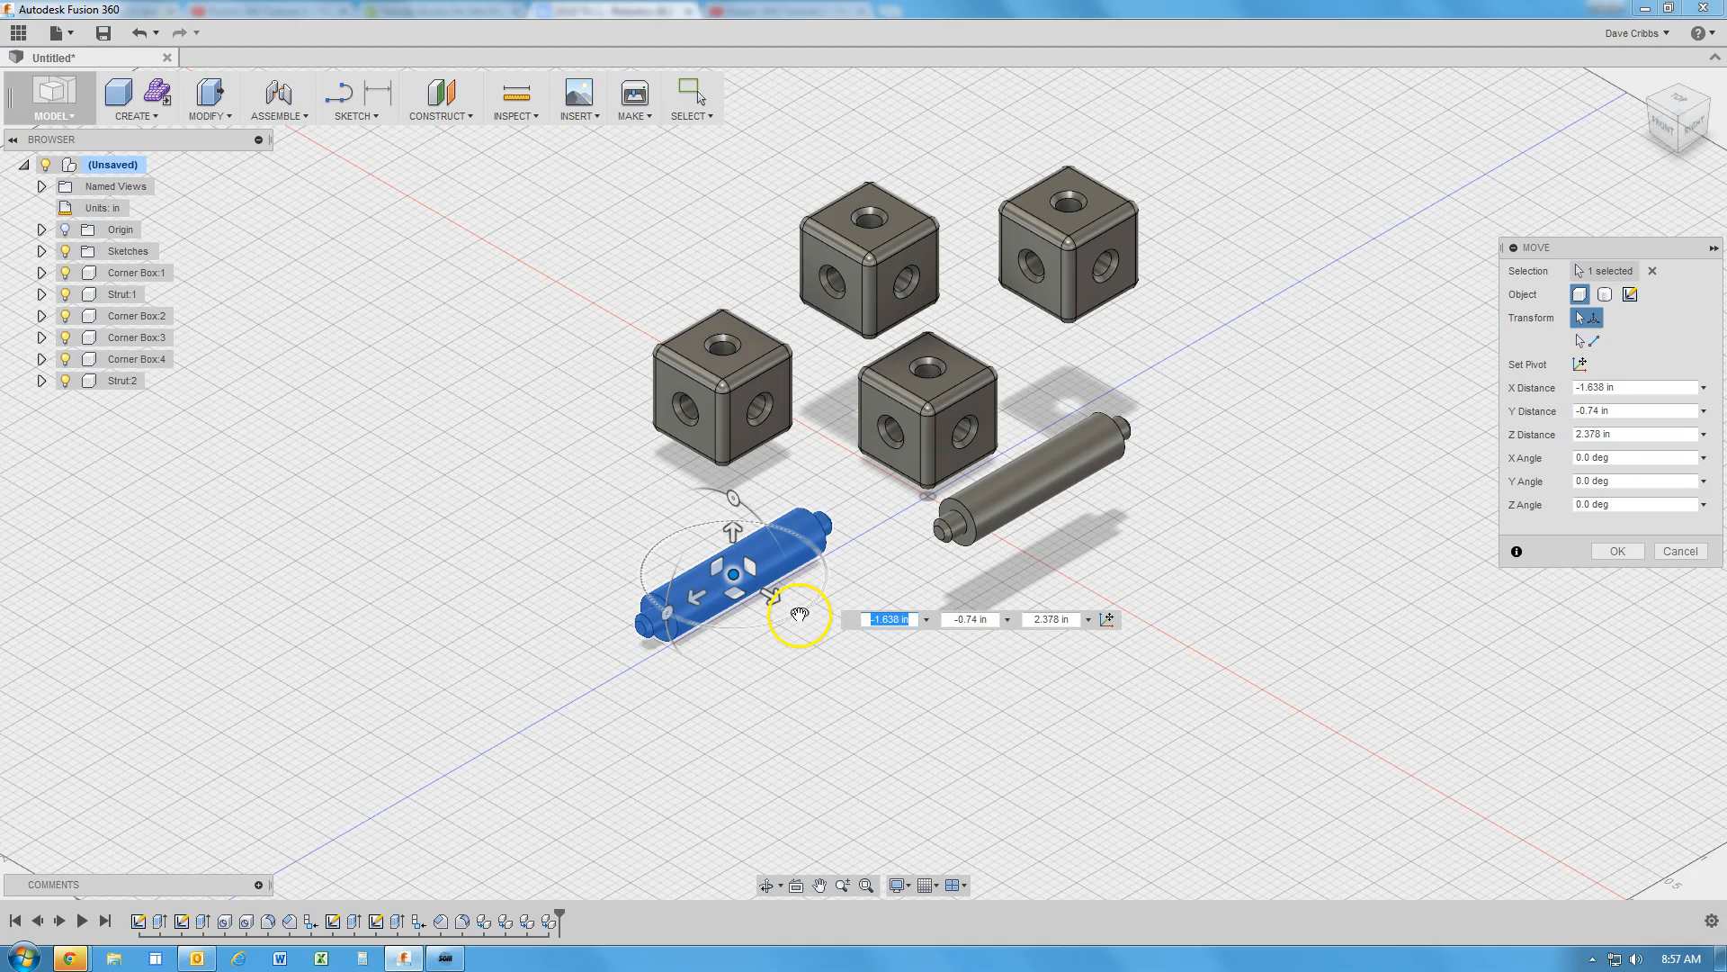
Rotate the pasted strut -90 degrees about the Y axis and finish the move
{"action": "left_click_drag", "start_coordinate": [799, 613], "coordinate": [666, 614]}
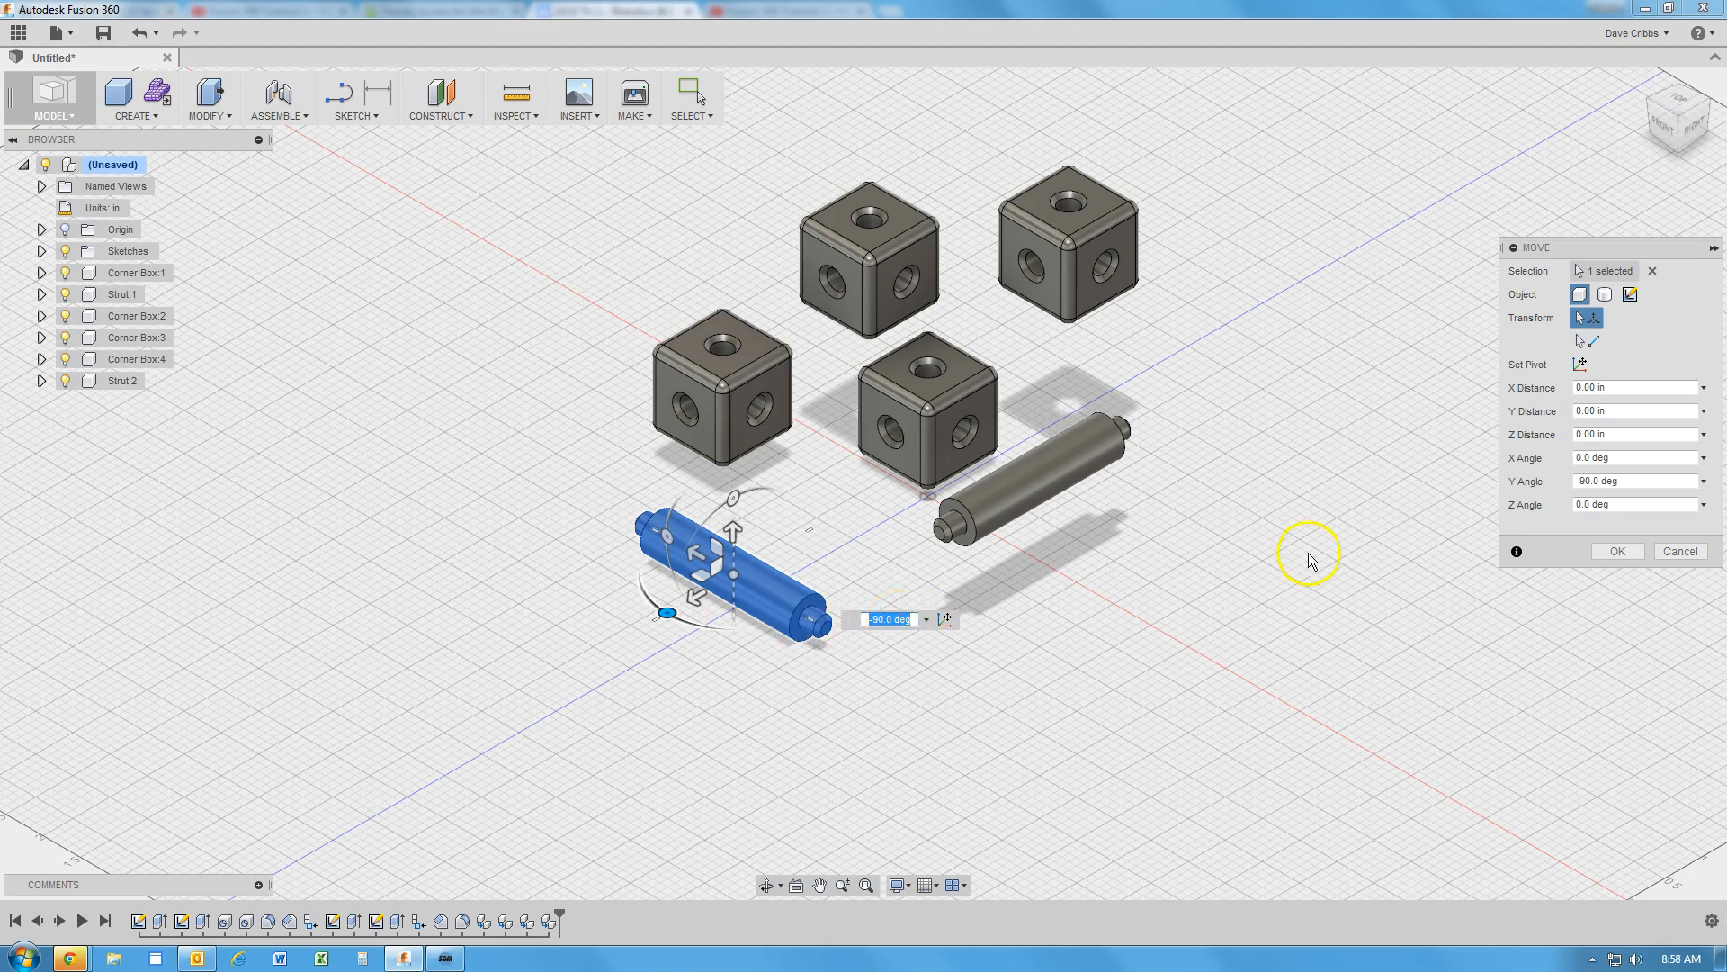
{"action": "left_click", "coordinate": [1618, 551]}
{"action": "left_click", "coordinate": [1525, 551]}
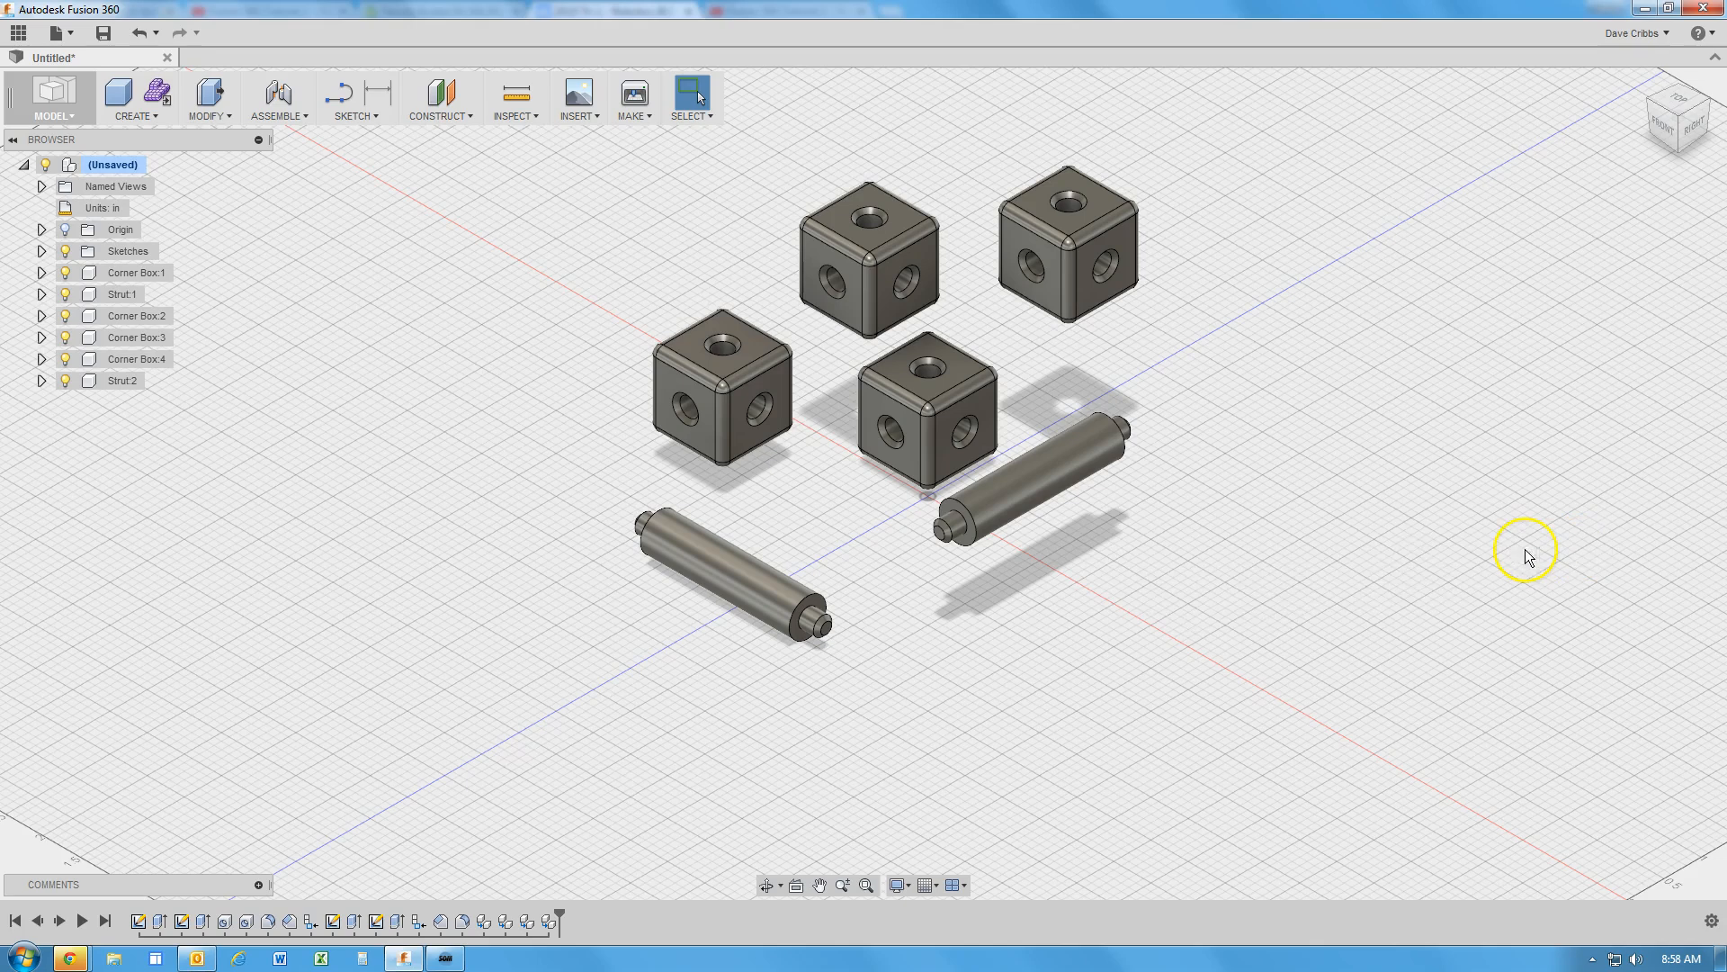
Paste another Strut copy, move it about 1.161 in in X, -0.58 in in Y and -0.581 in in Z, and rotate it upright
{"action": "left_click", "coordinate": [1049, 475]}
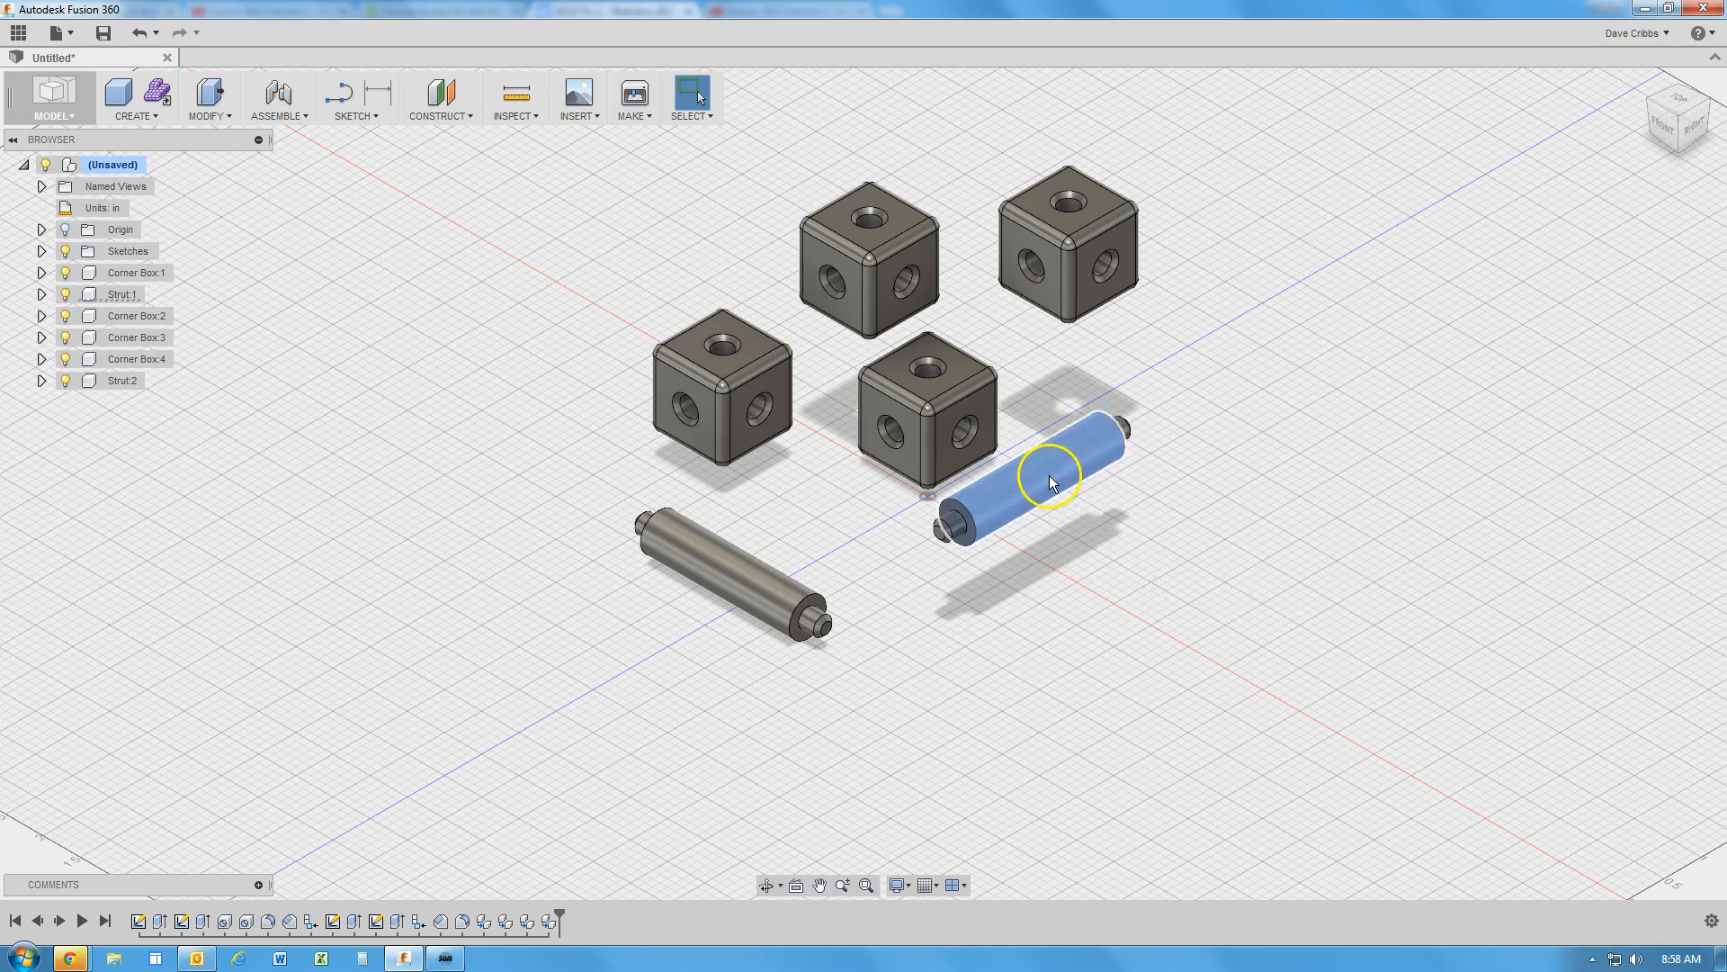
{"action": "left_click", "coordinate": [147, 294]}
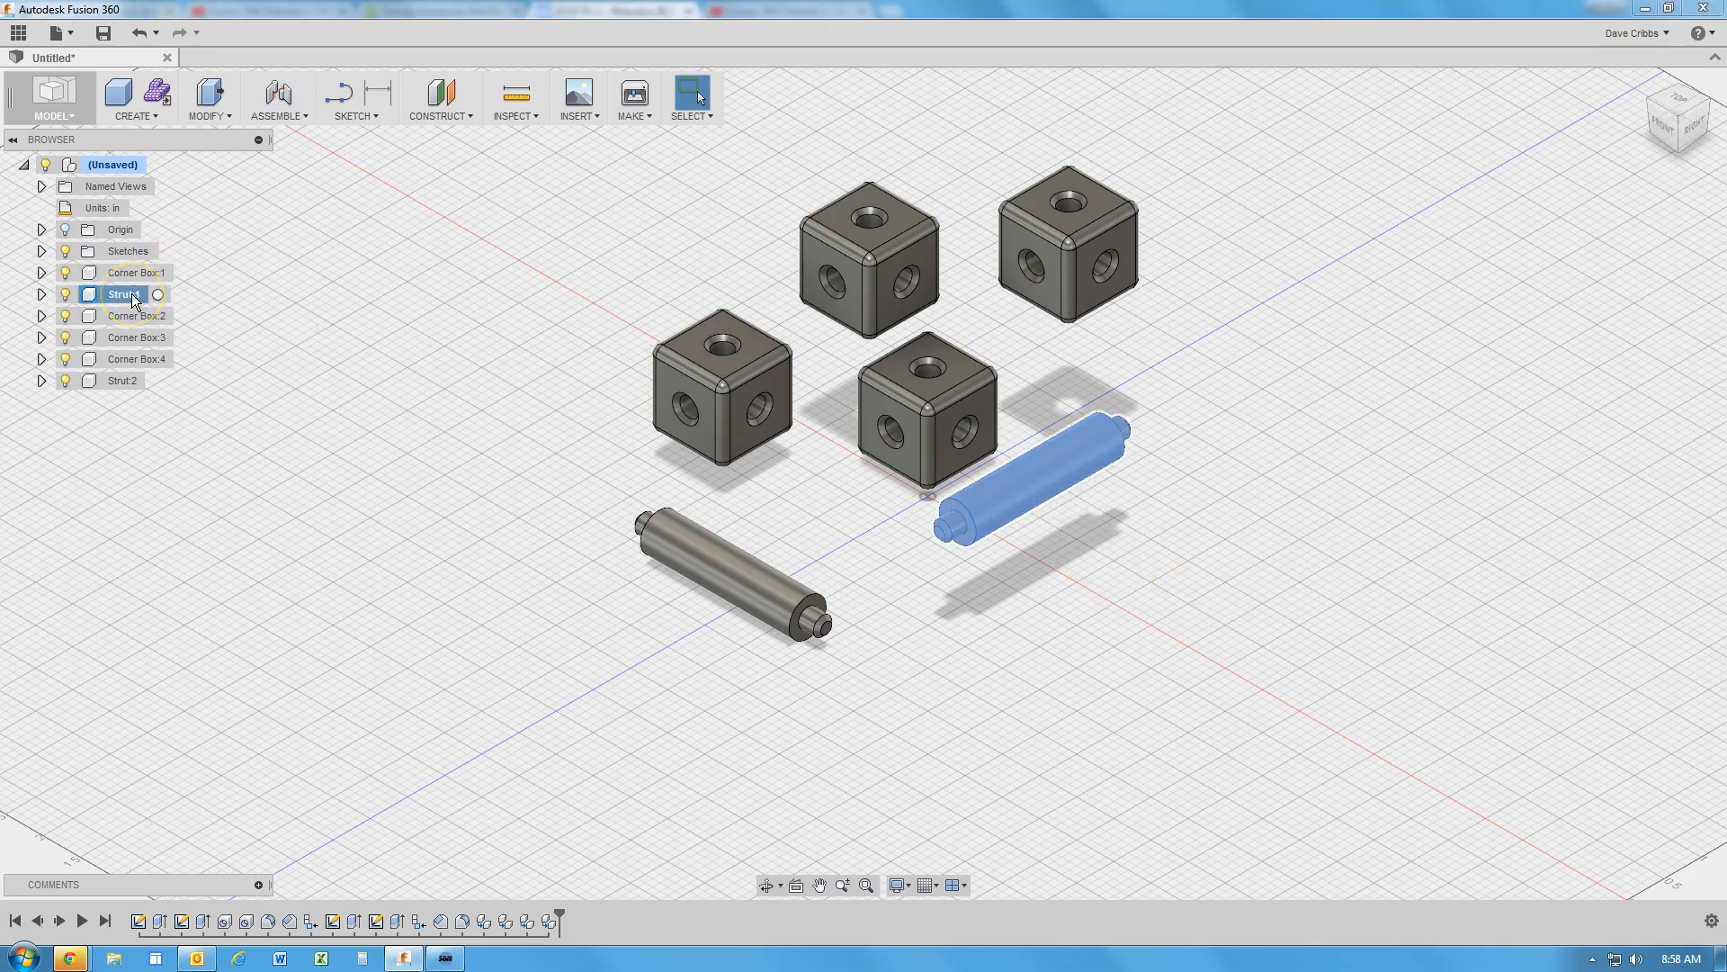
{"action": "right_click", "coordinate": [134, 300]}
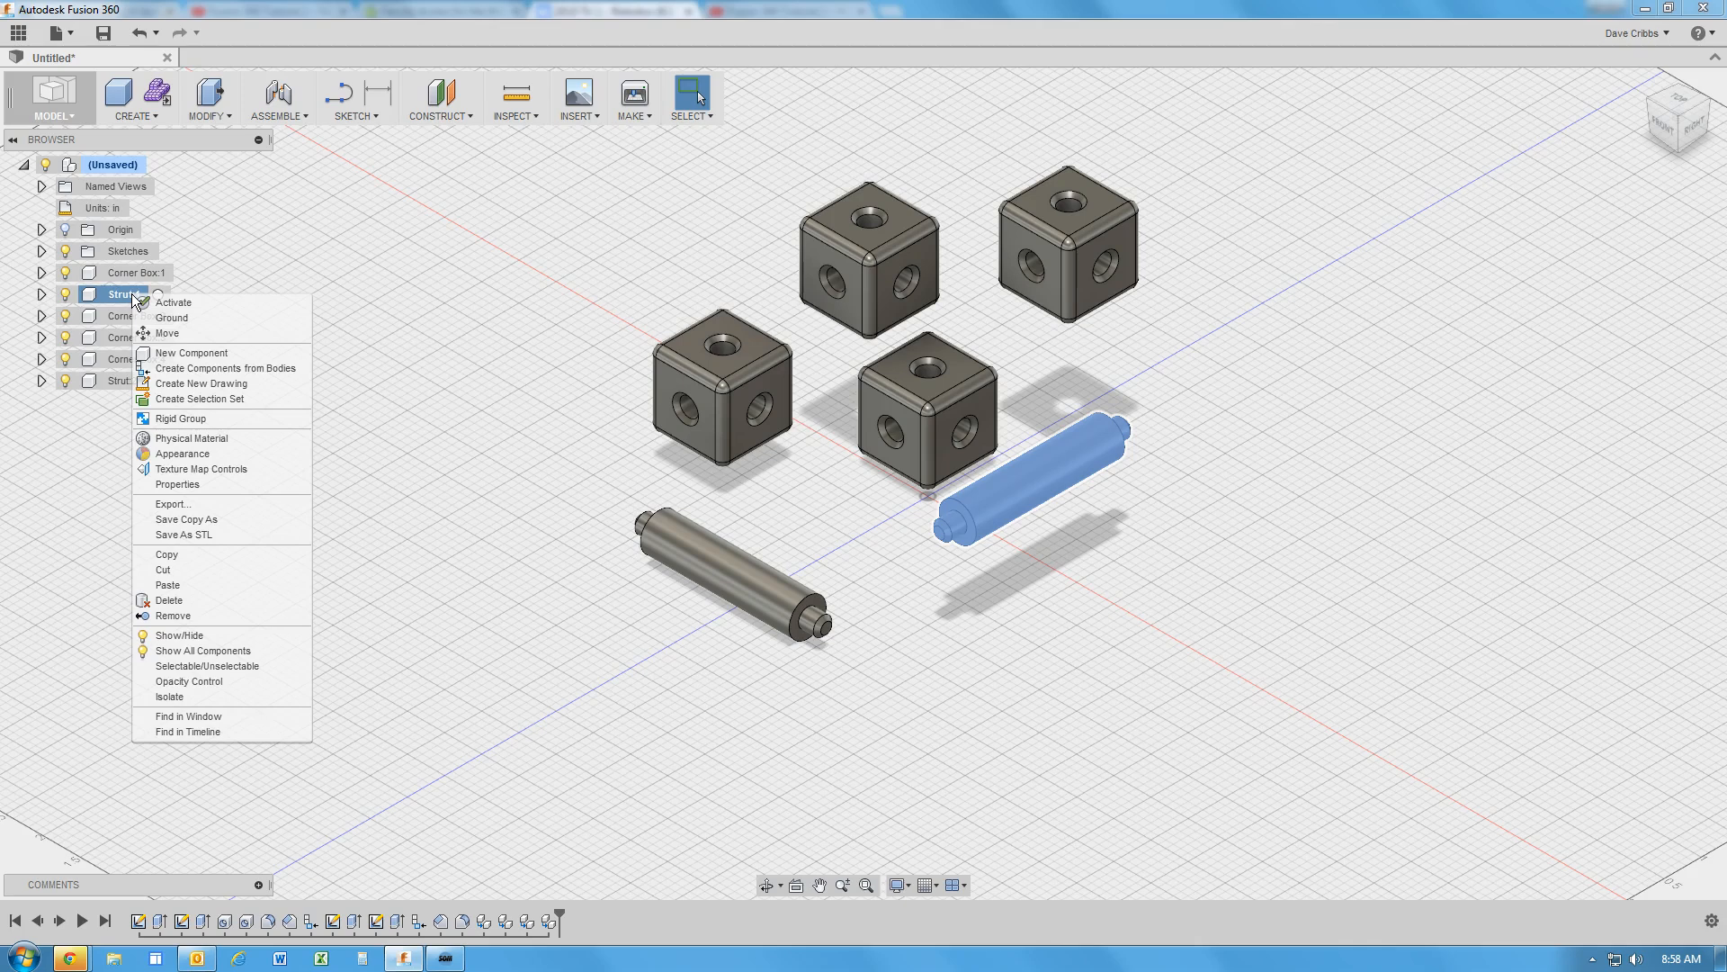
{"action": "left_click", "coordinate": [512, 402]}
{"action": "right_click", "coordinate": [1086, 605]}
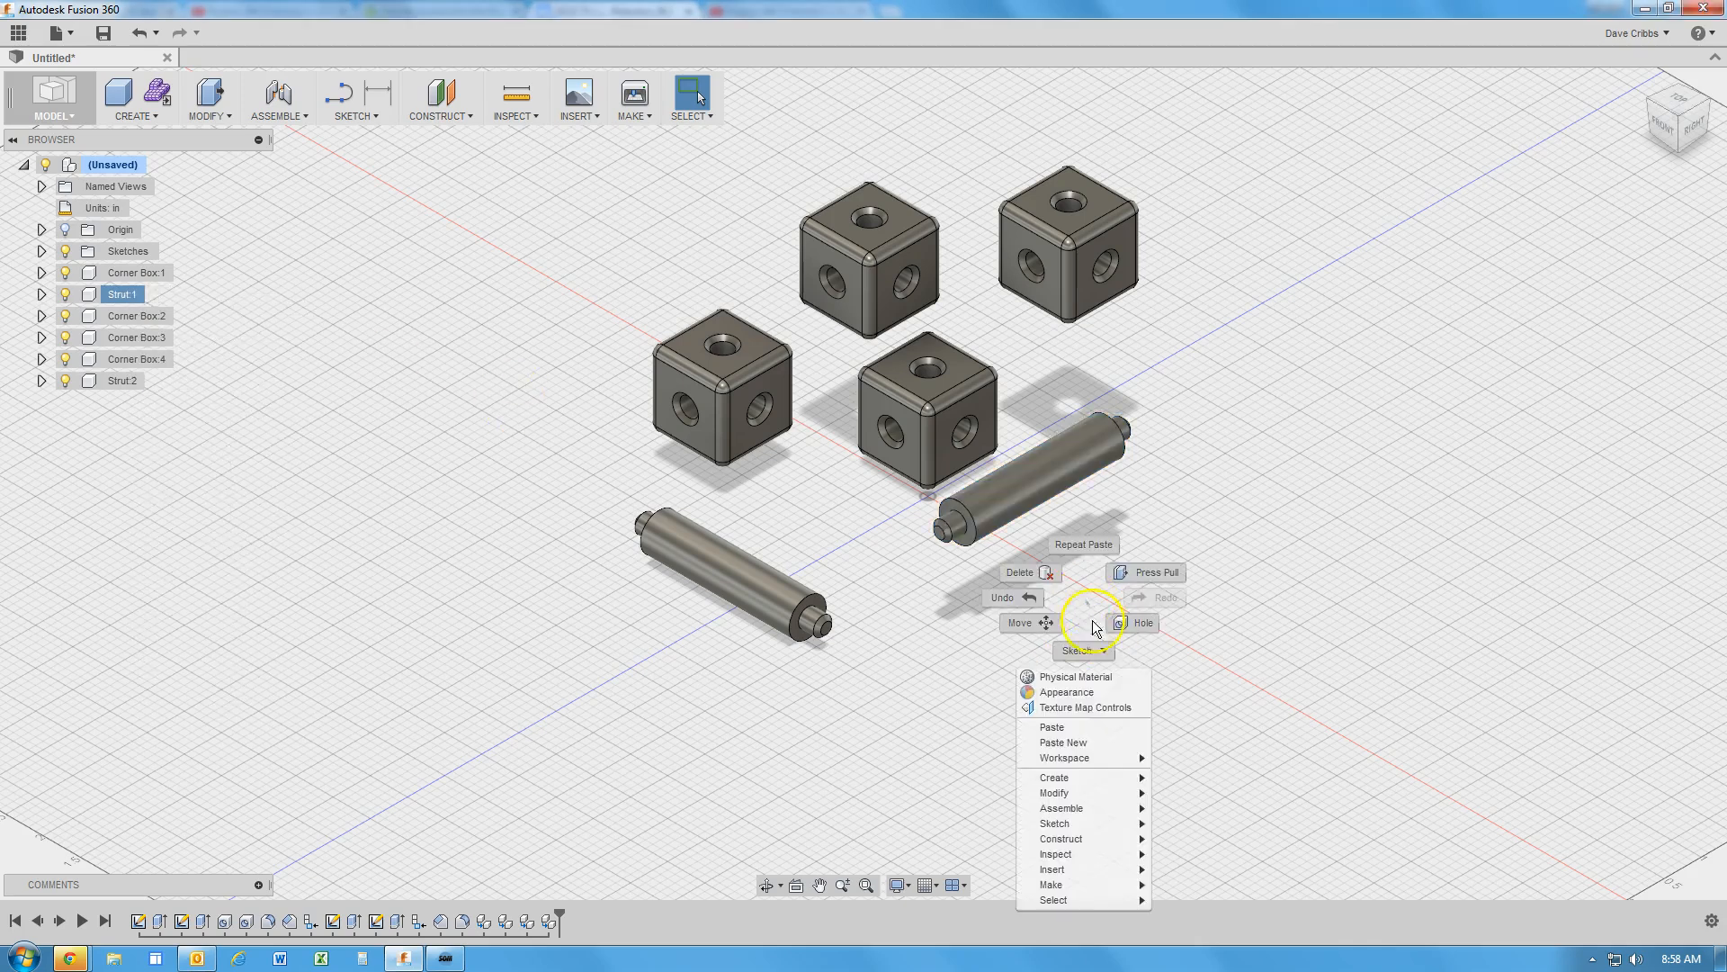
{"action": "left_click", "coordinate": [1083, 736]}
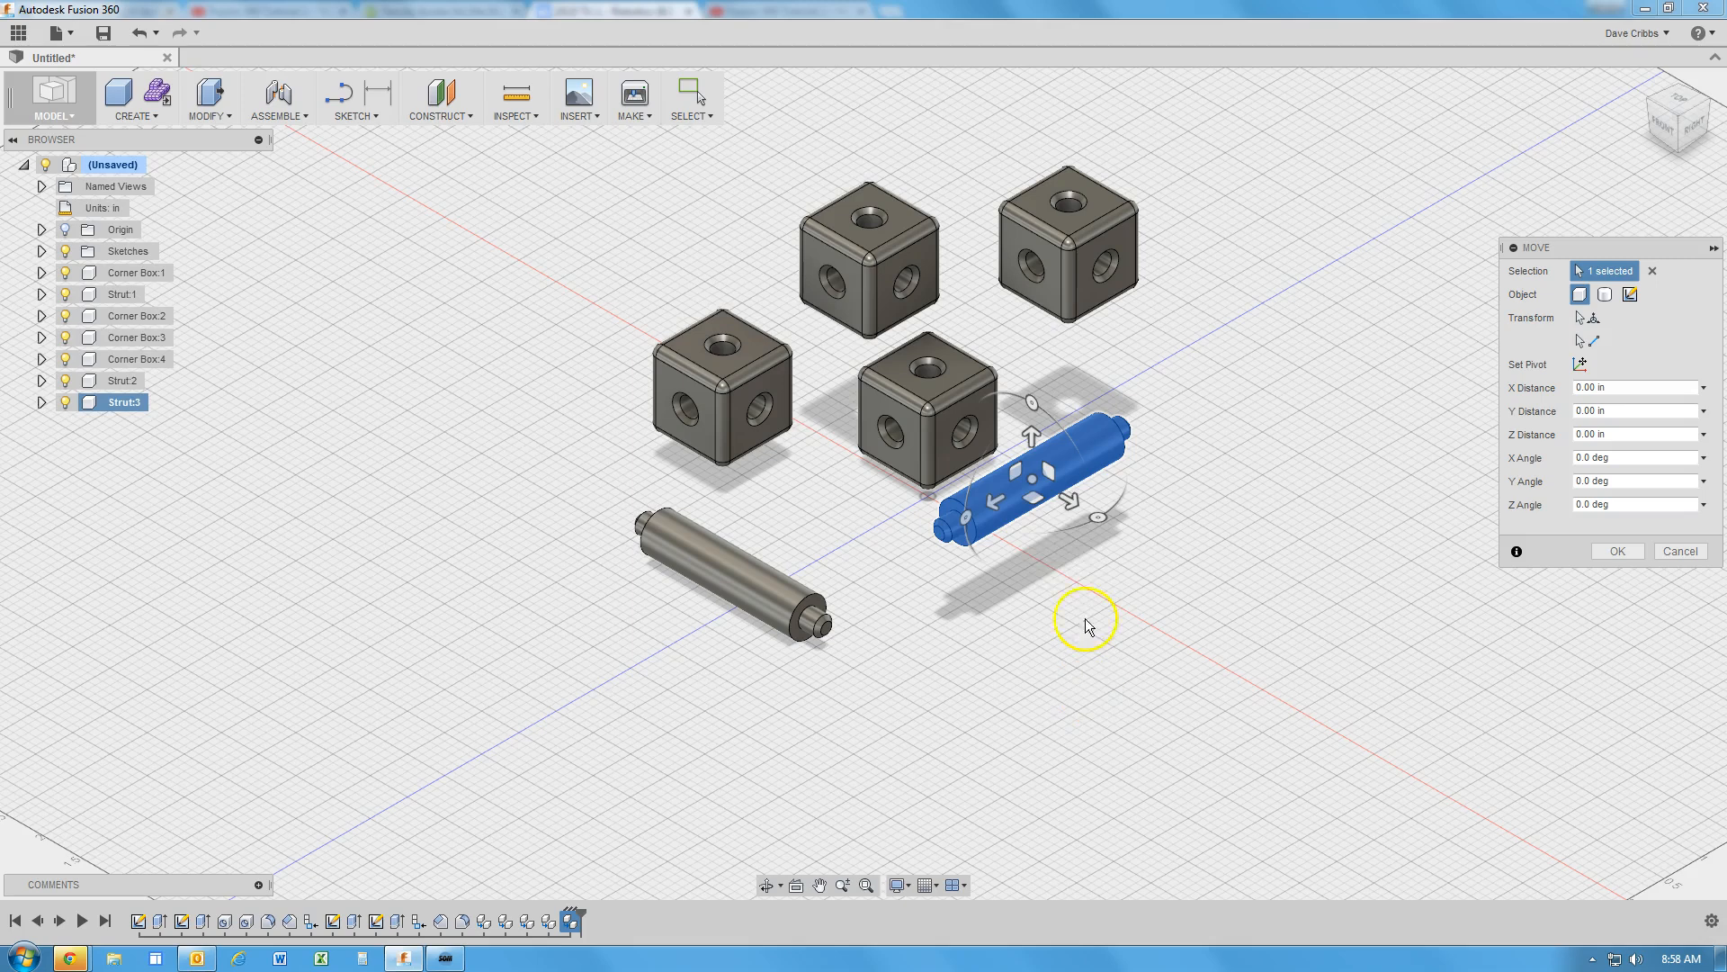
{"action": "left_click_drag", "start_coordinate": [1116, 528], "coordinate": [1168, 557]}
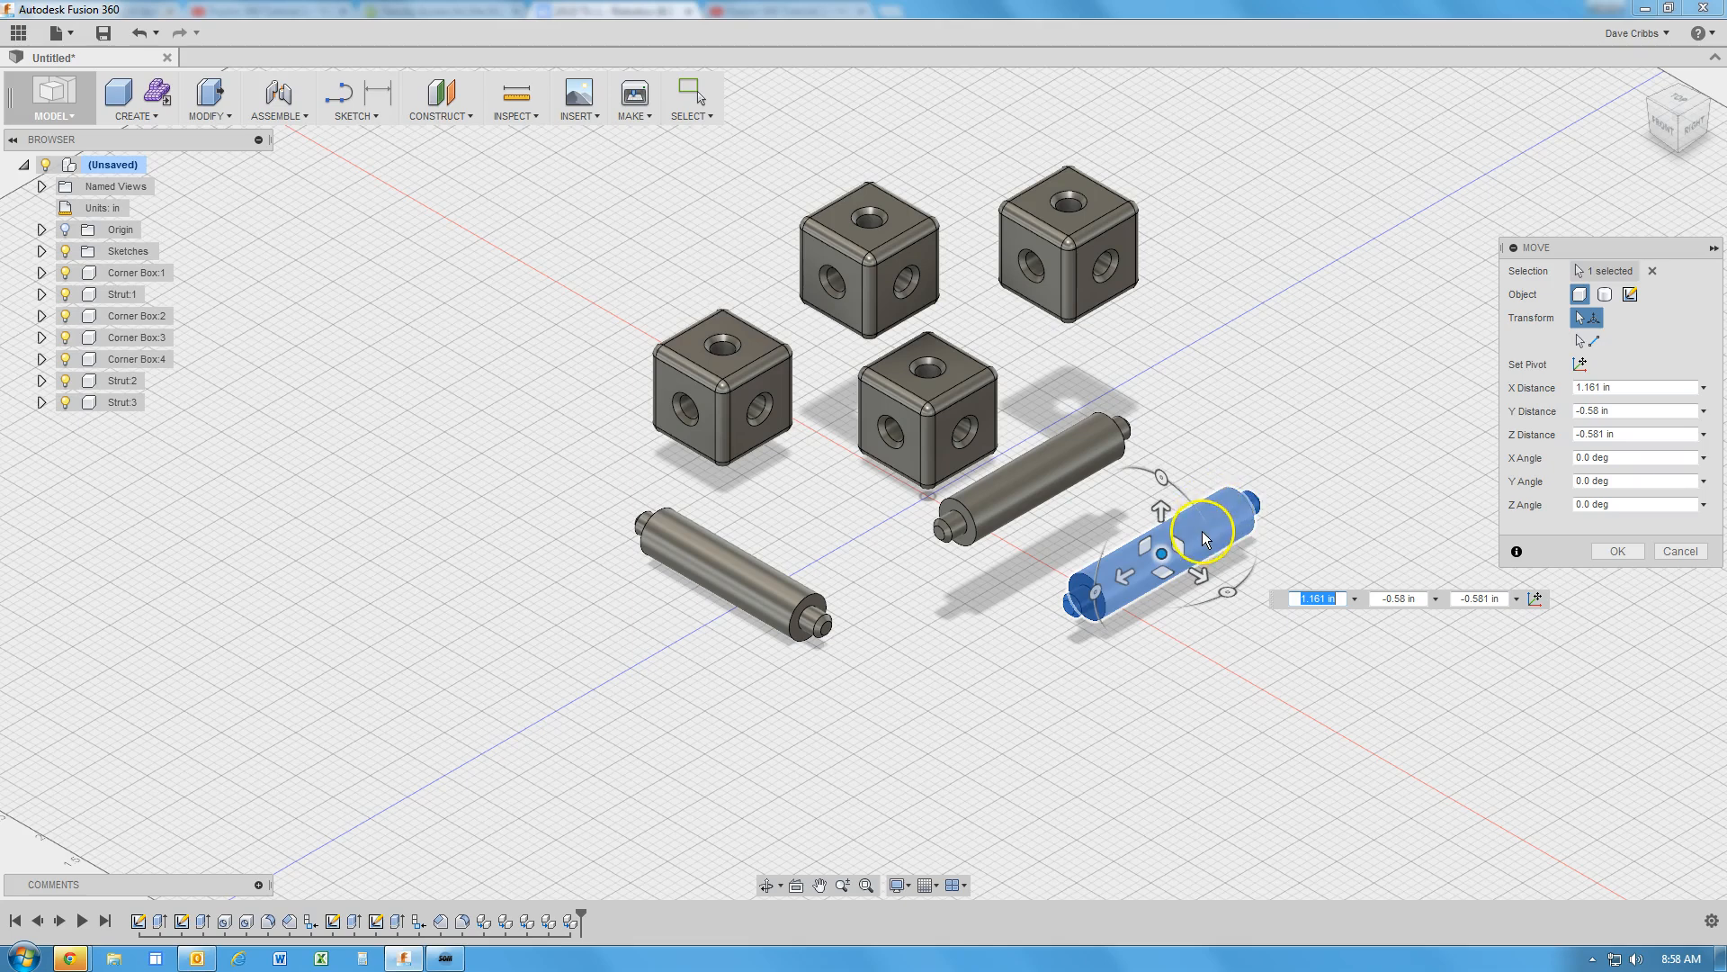
{"action": "left_click_drag", "start_coordinate": [1095, 592], "coordinate": [1160, 473]}
{"action": "left_click", "coordinate": [1620, 553]}
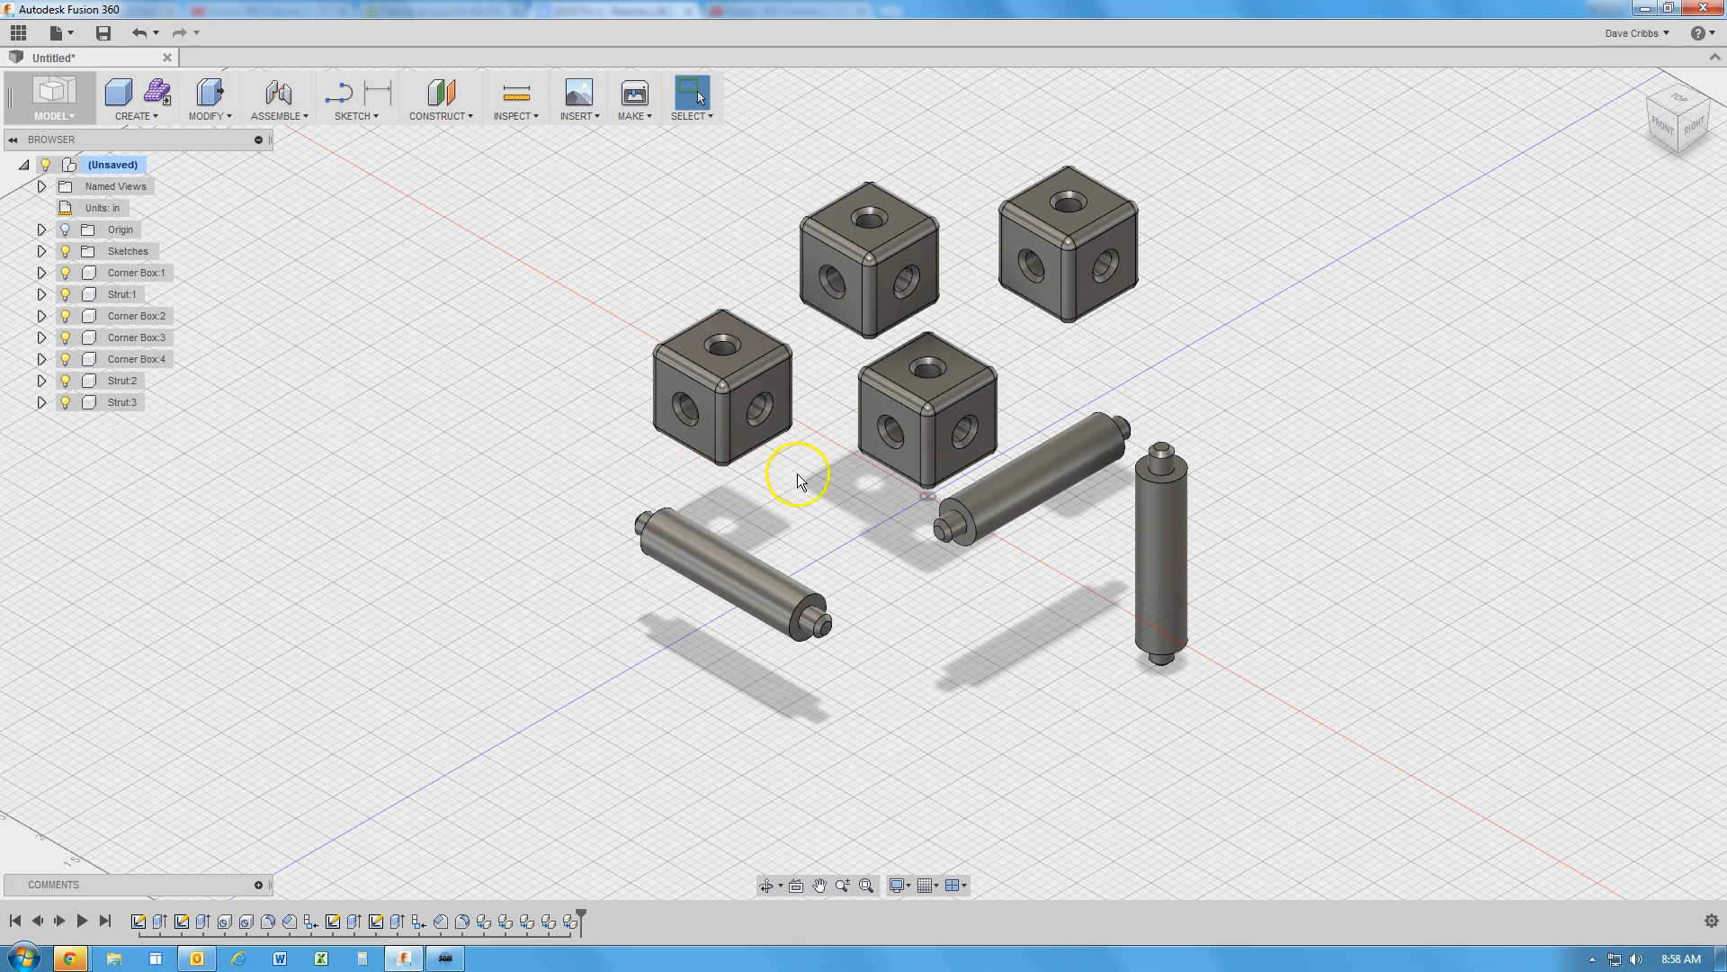
Ground the original Corner Box:1 component
{"action": "left_click", "coordinate": [925, 374]}
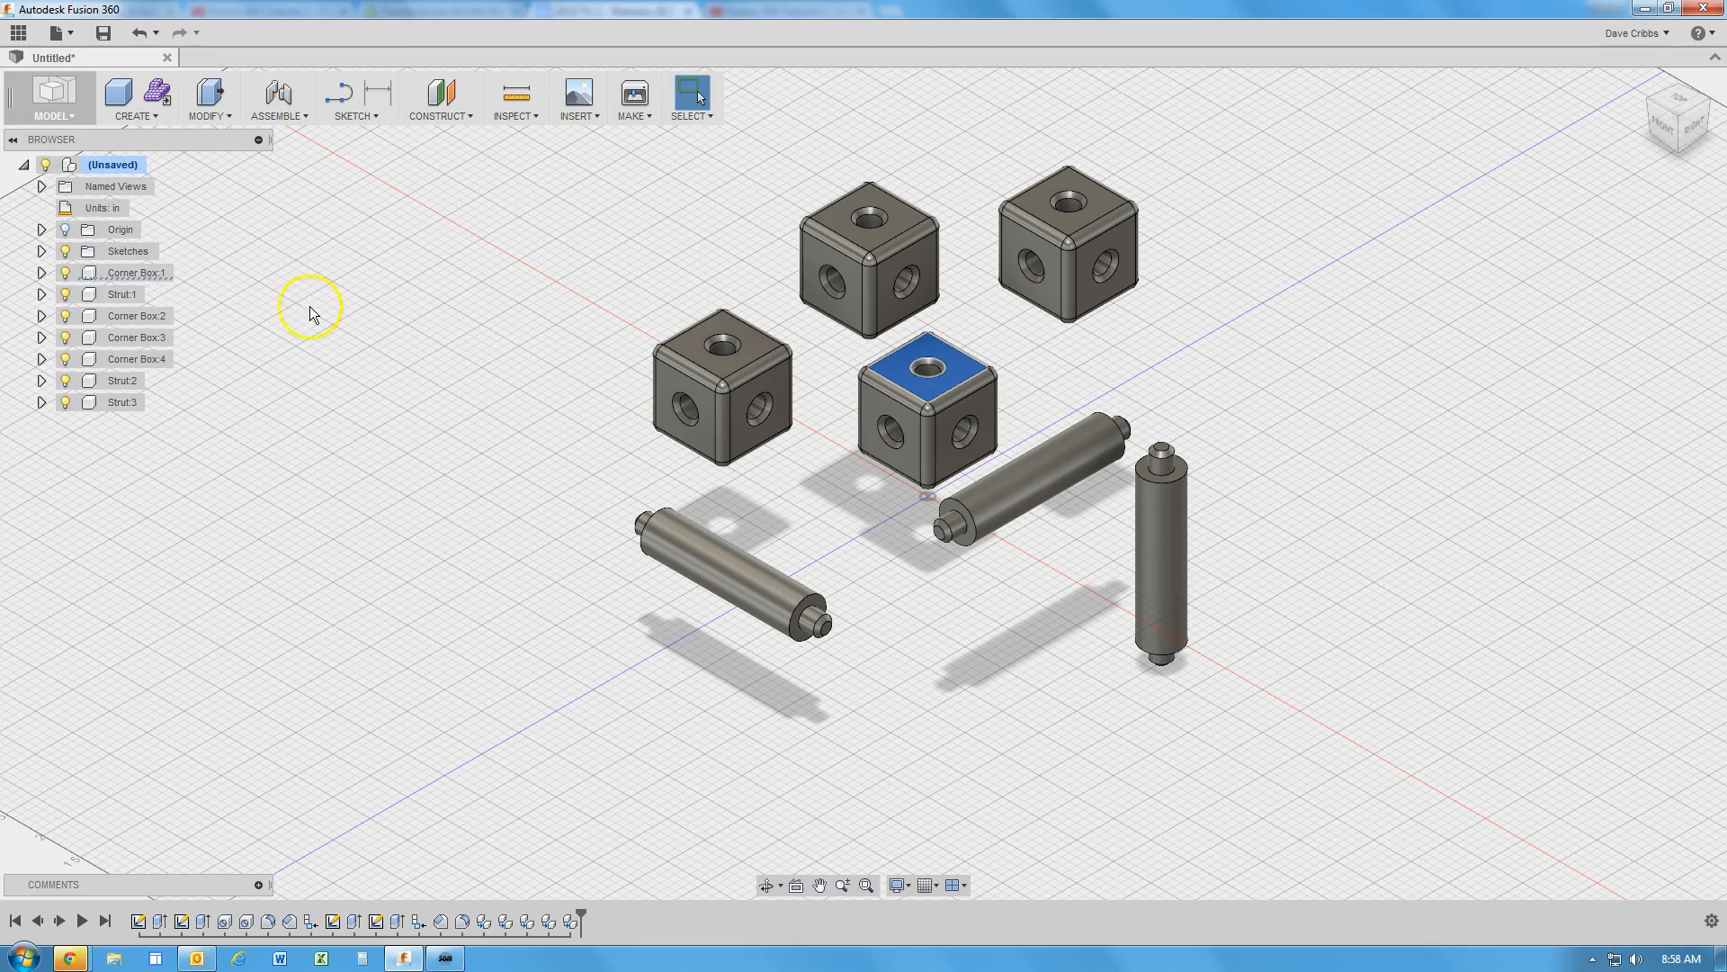
{"action": "left_click", "coordinate": [135, 272]}
{"action": "right_click", "coordinate": [139, 272]}
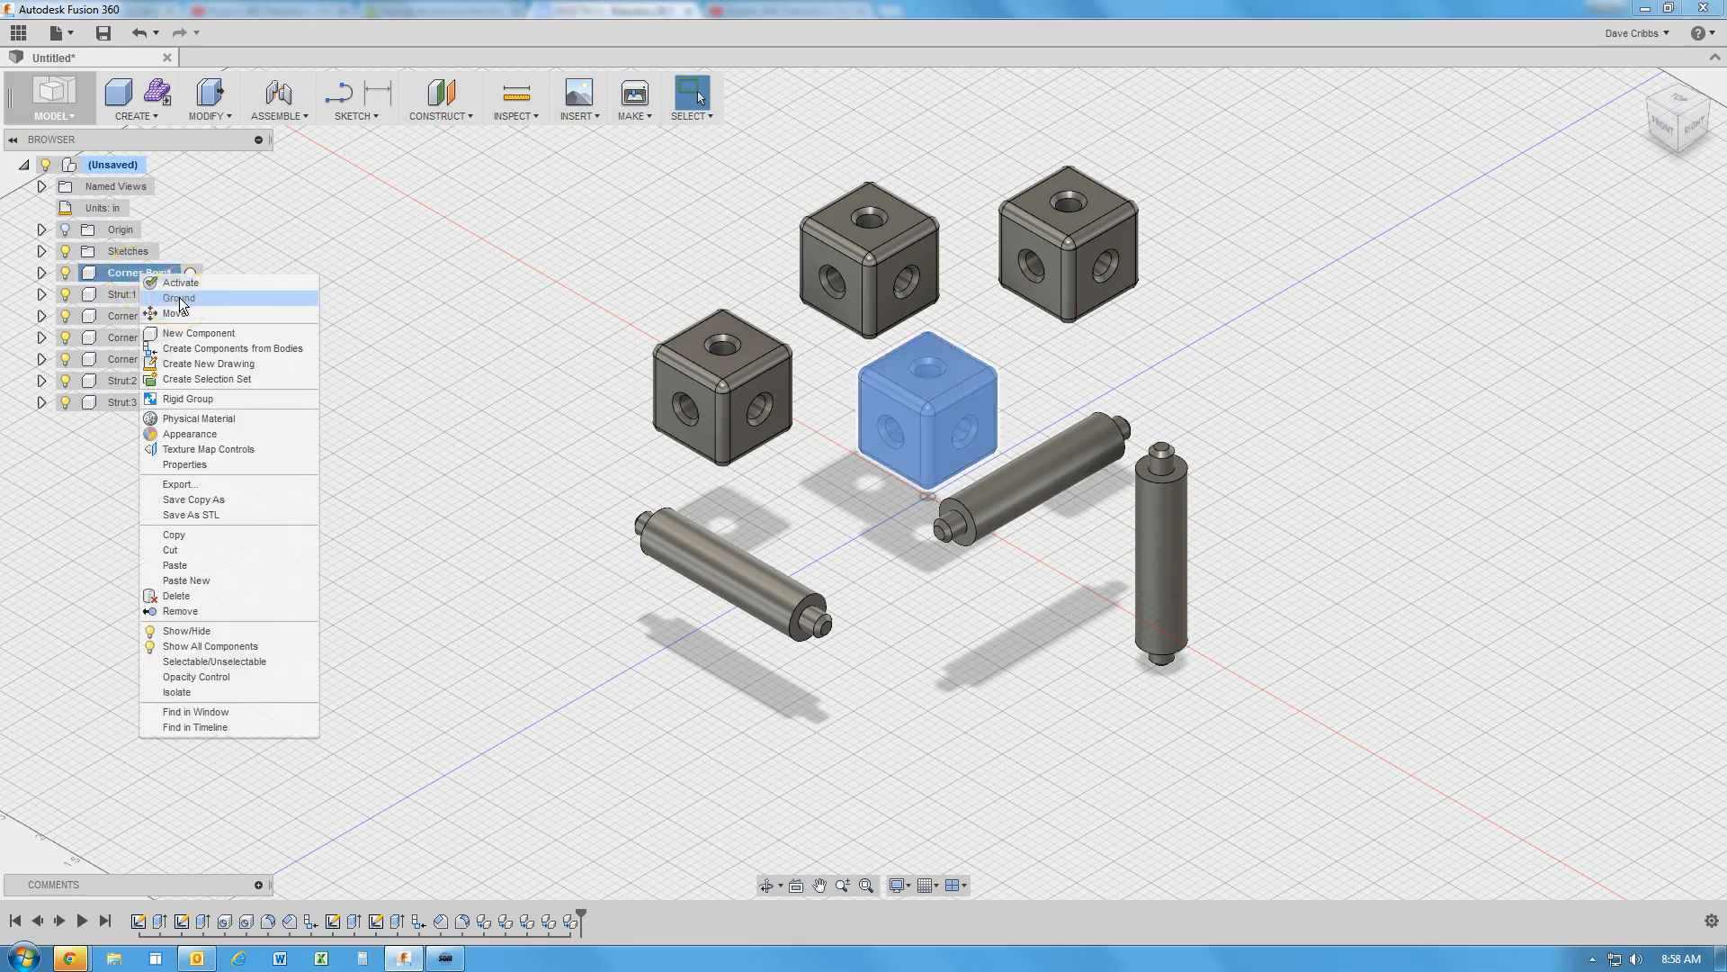
{"action": "left_click", "coordinate": [179, 298]}
{"action": "left_click", "coordinate": [102, 282]}
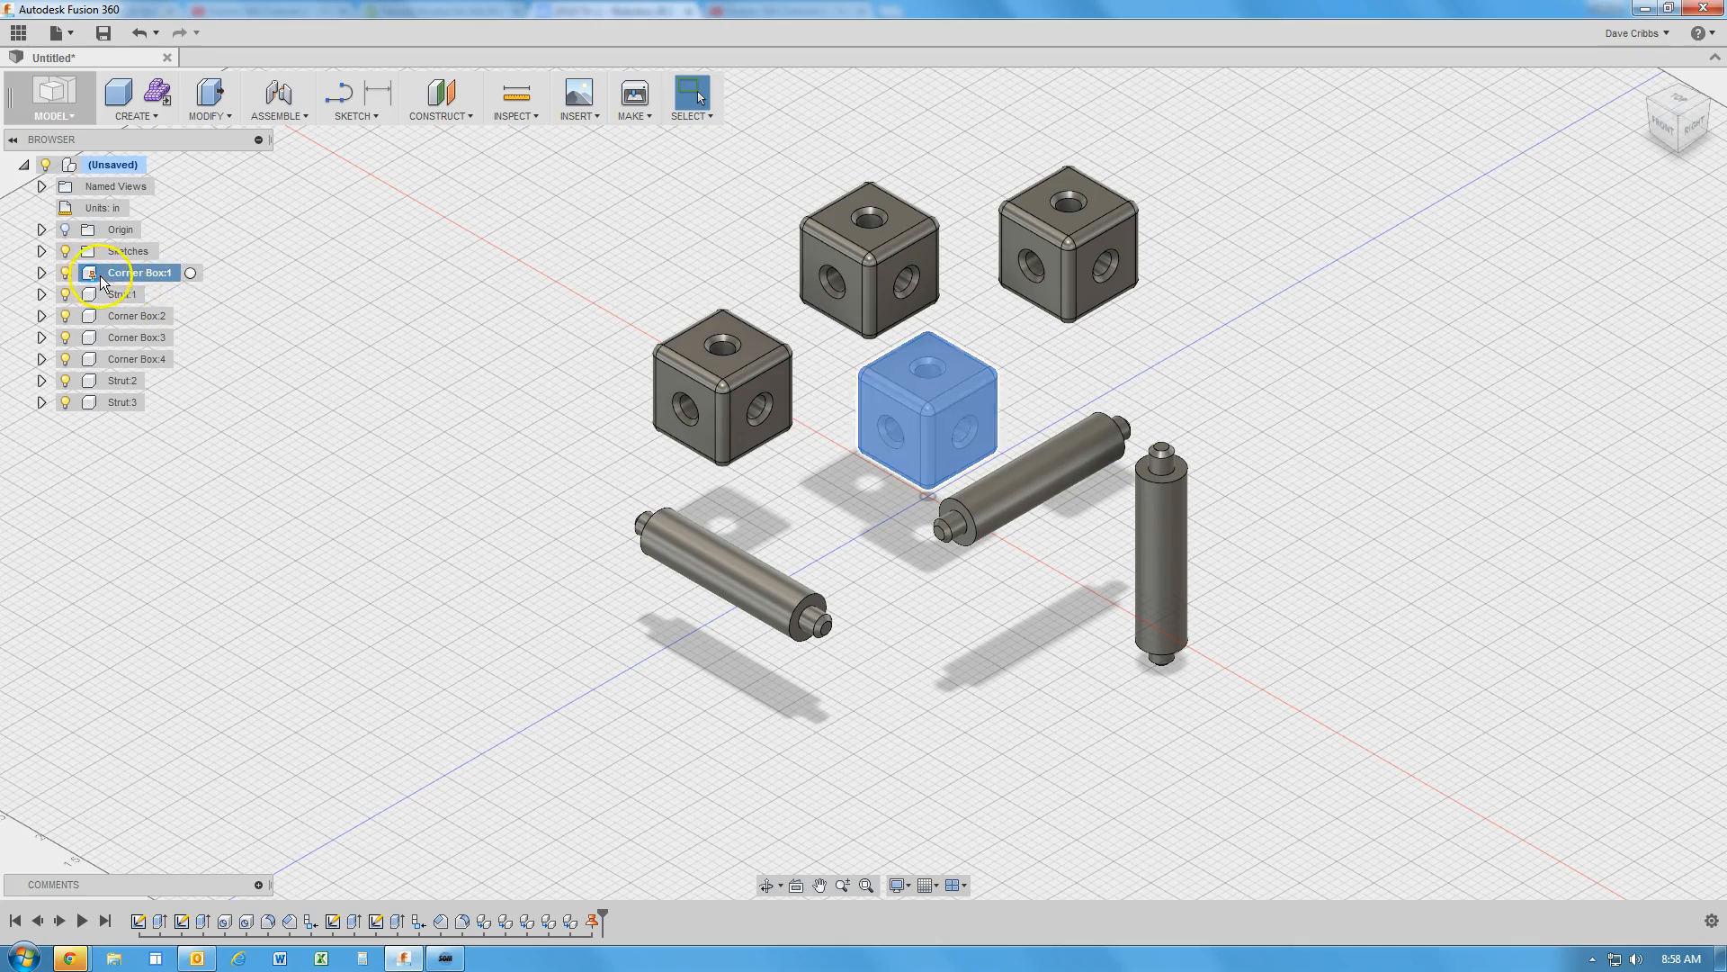
{"action": "left_click", "coordinate": [1023, 399]}
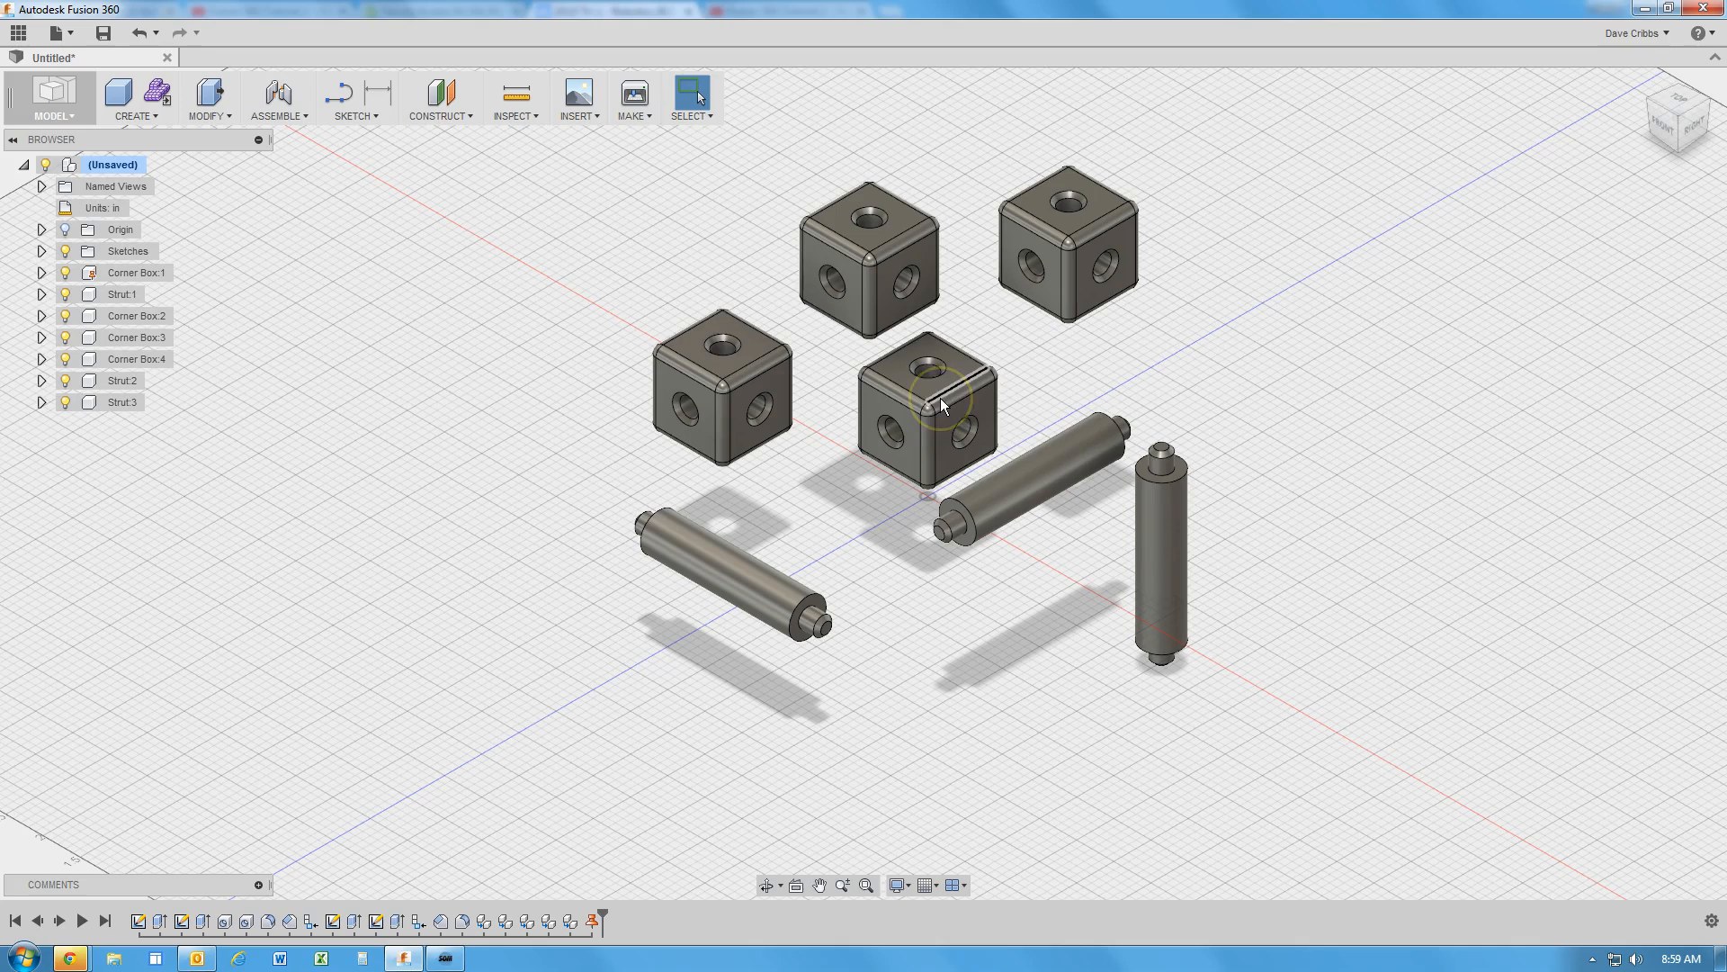
Move the original strut away from the grounded corner box and capture its new position when starting a joint
{"action": "left_click_drag", "start_coordinate": [1034, 470], "coordinate": [1099, 429]}
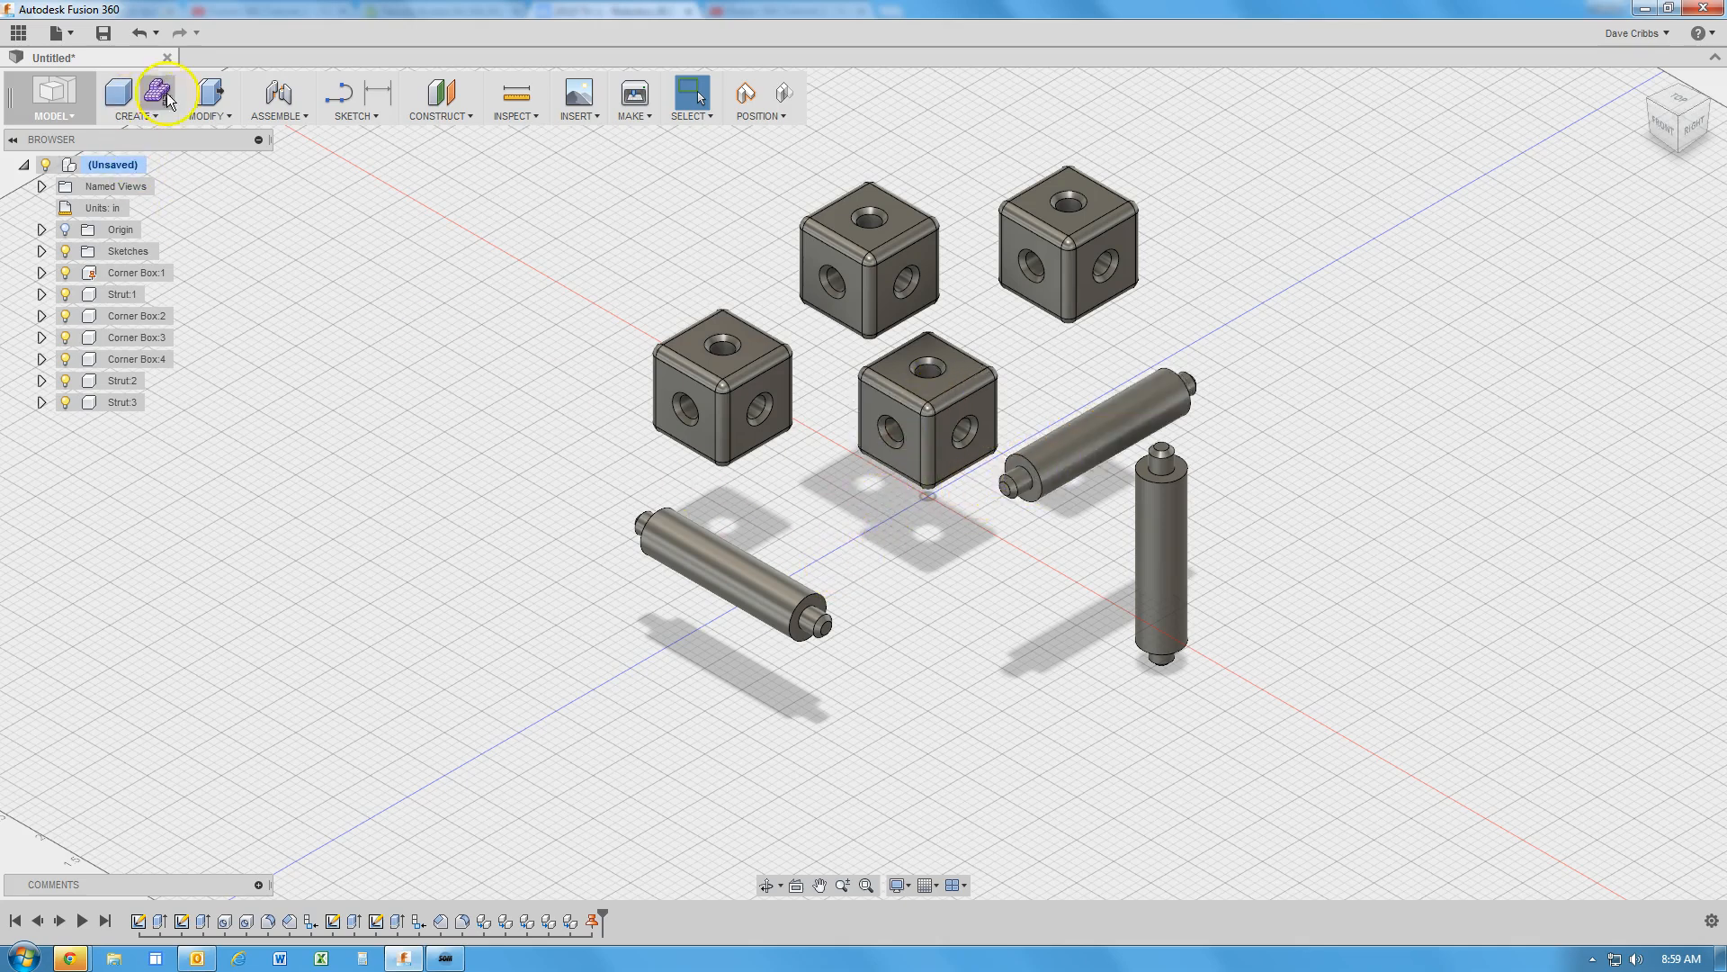
{"action": "left_click", "coordinate": [279, 98]}
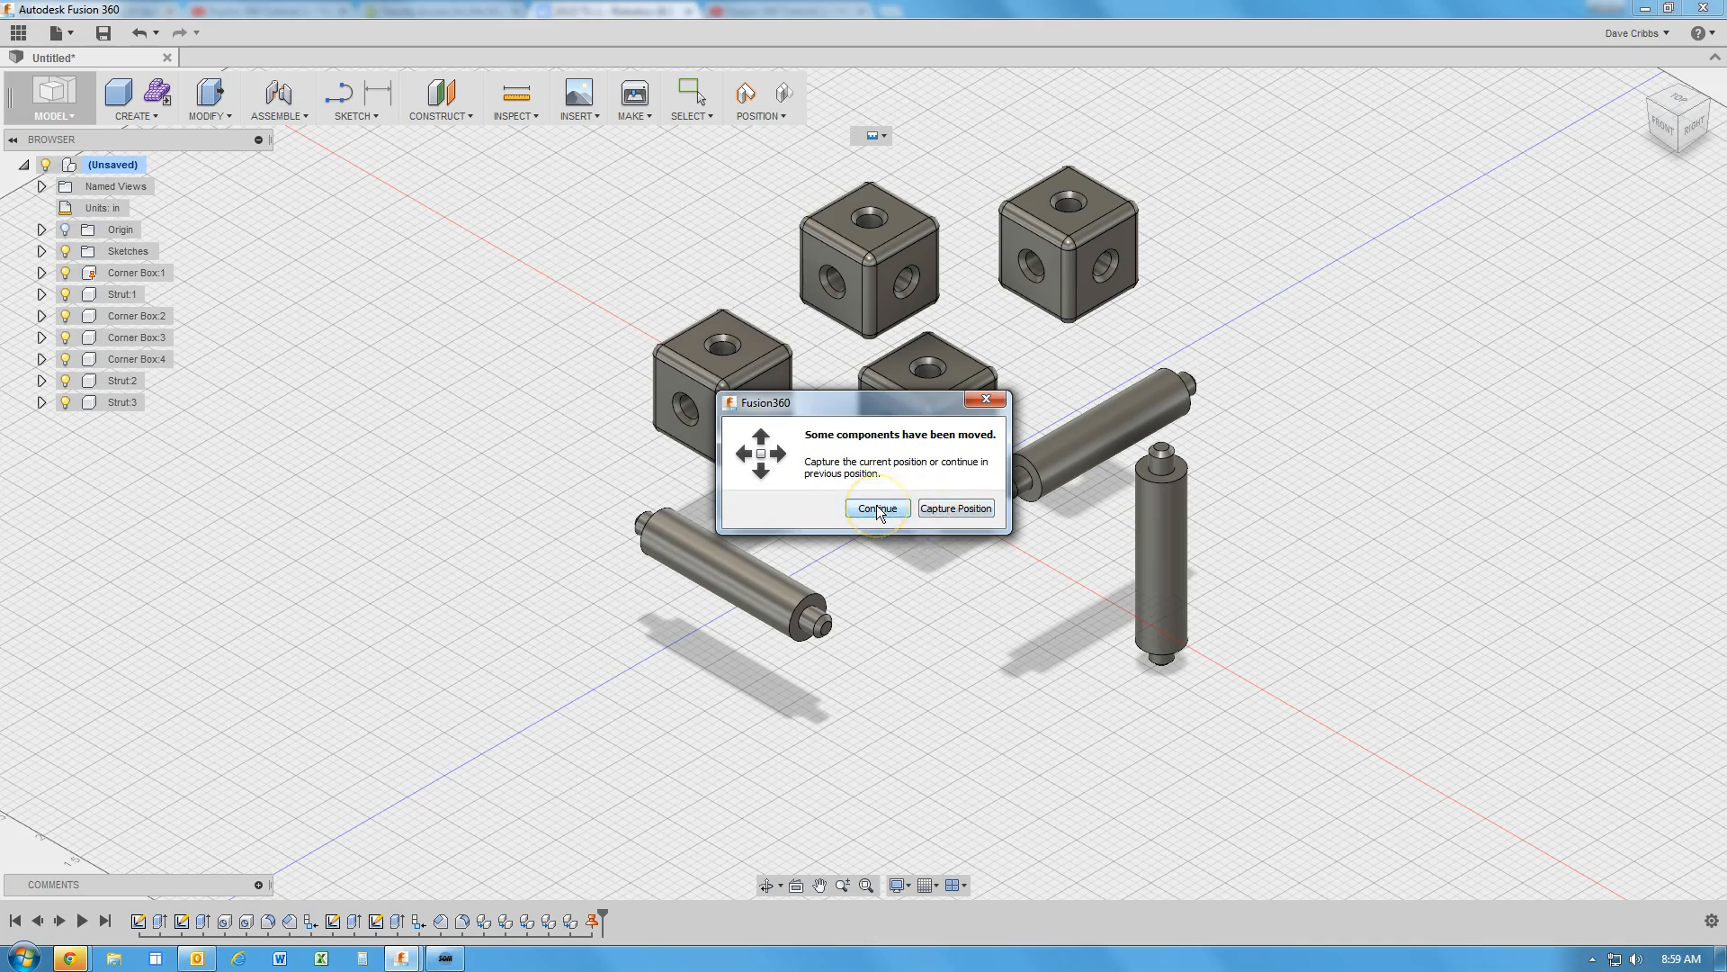
{"action": "left_click", "coordinate": [947, 509]}
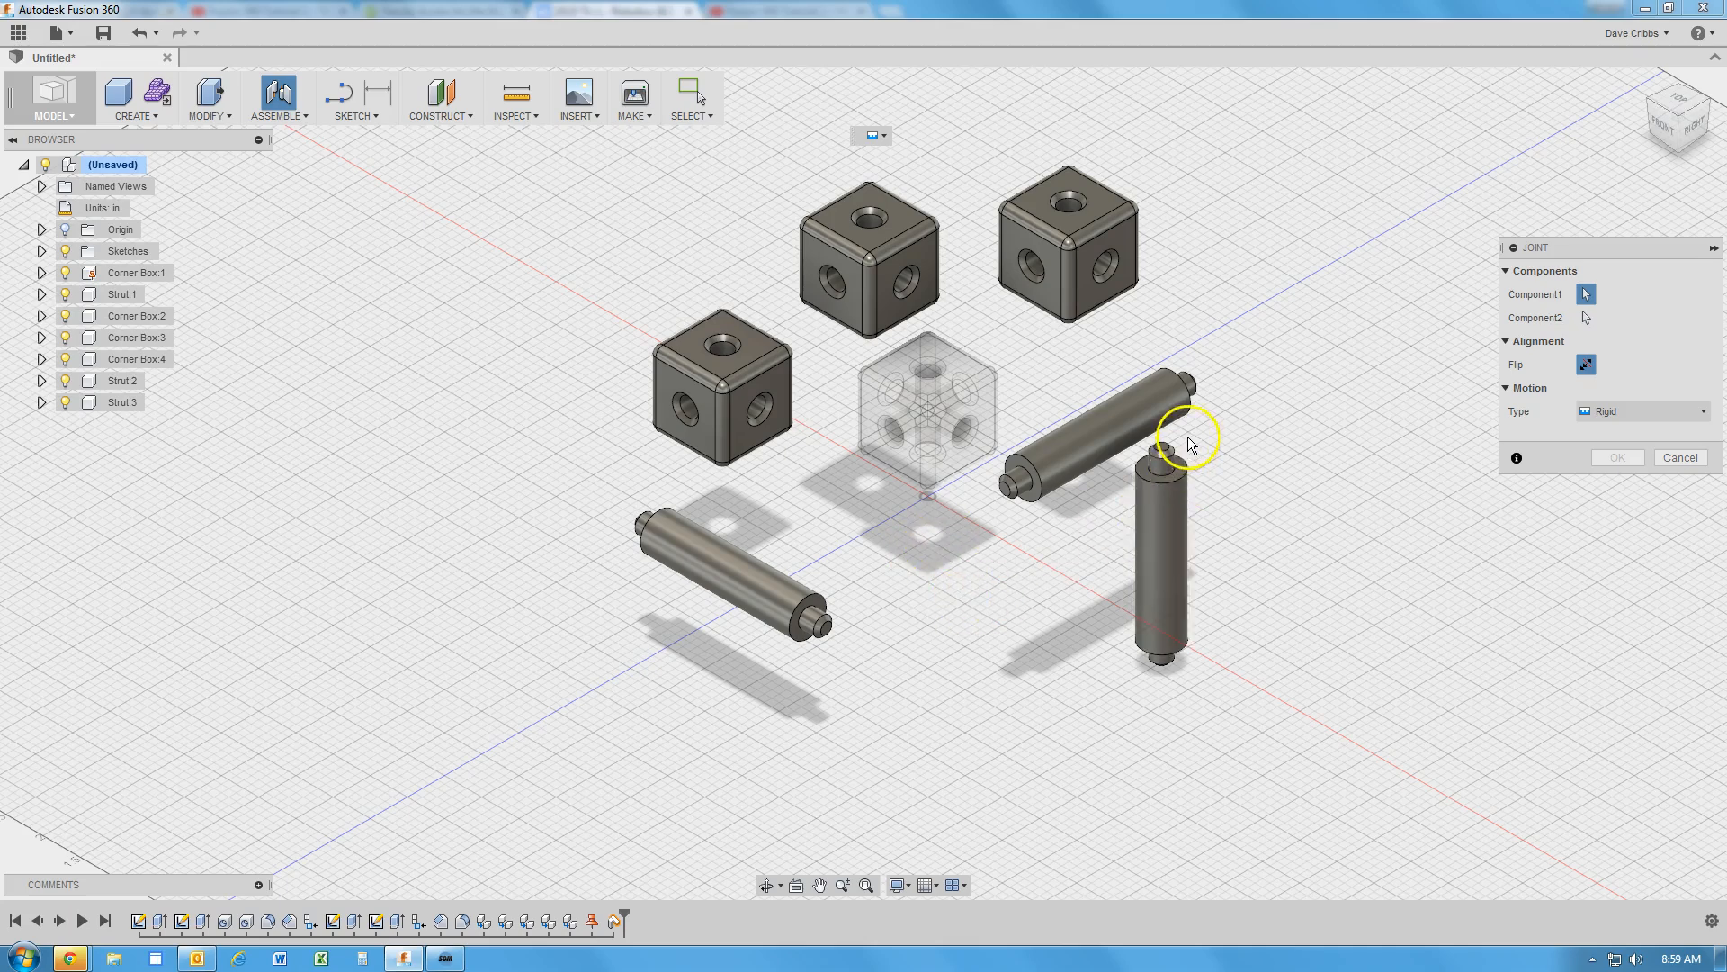
Pick the near end pin of the original strut as the joint's first component and set the motion type to Cylindrical
{"action": "scroll", "coordinate": [1030, 511], "scroll_direction": "up", "scroll_amount": 6}
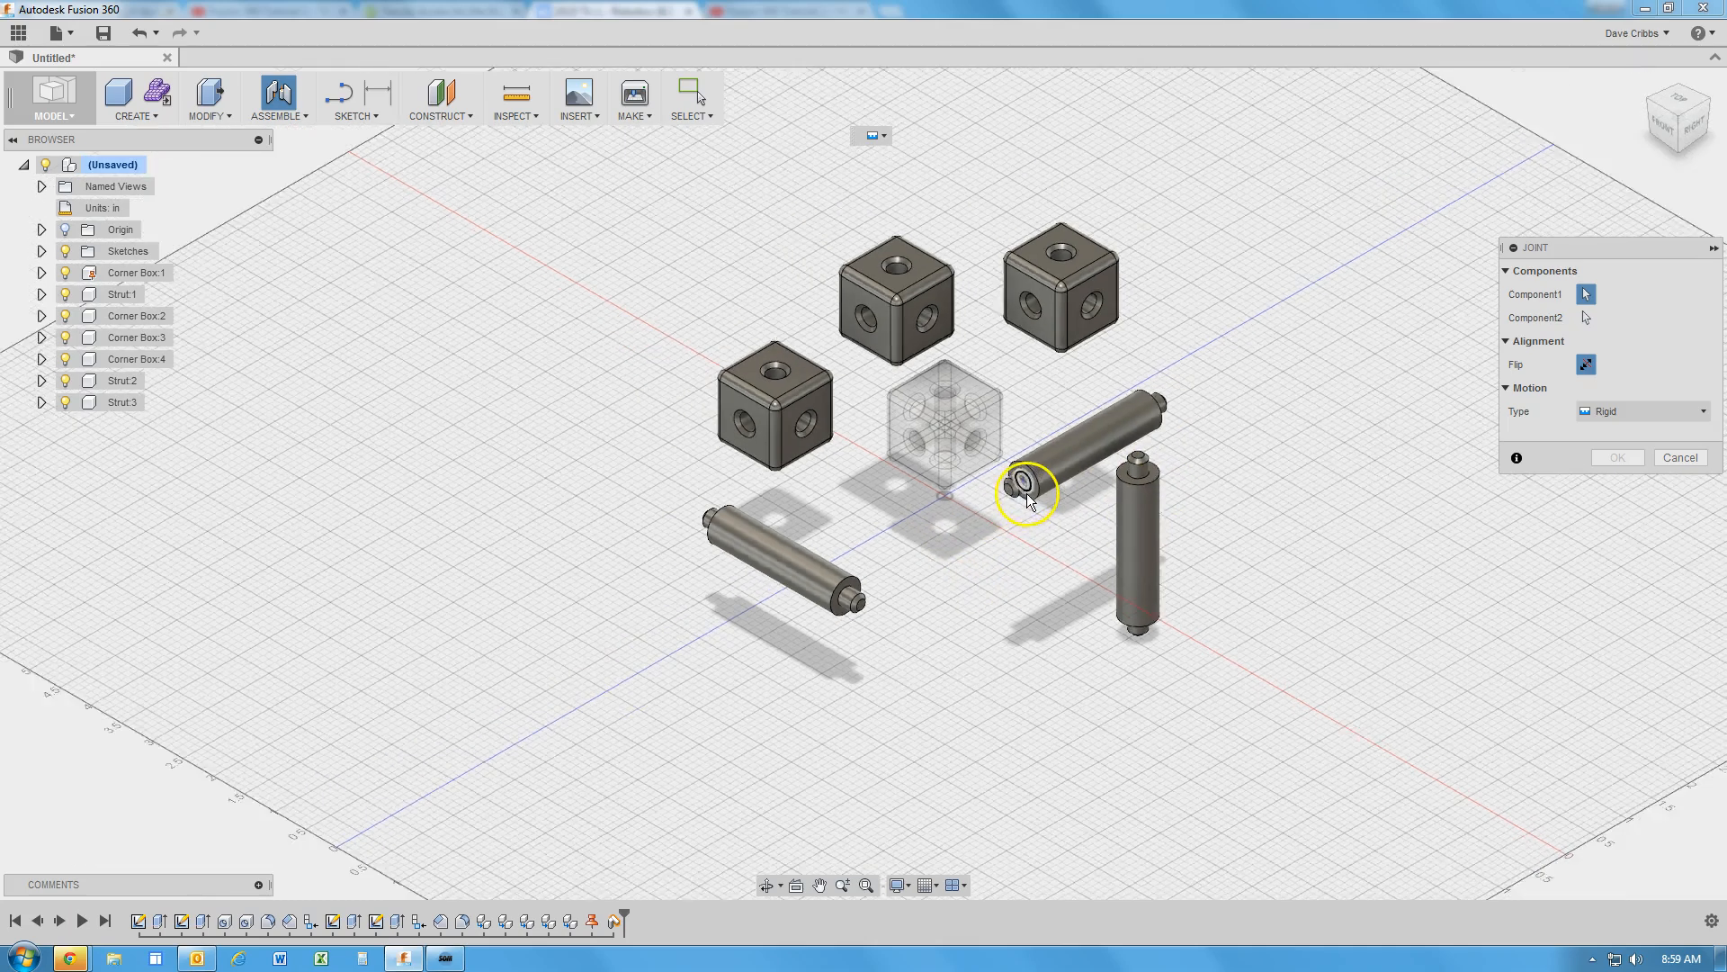
{"action": "scroll", "coordinate": [1021, 501], "scroll_direction": "up", "scroll_amount": 3}
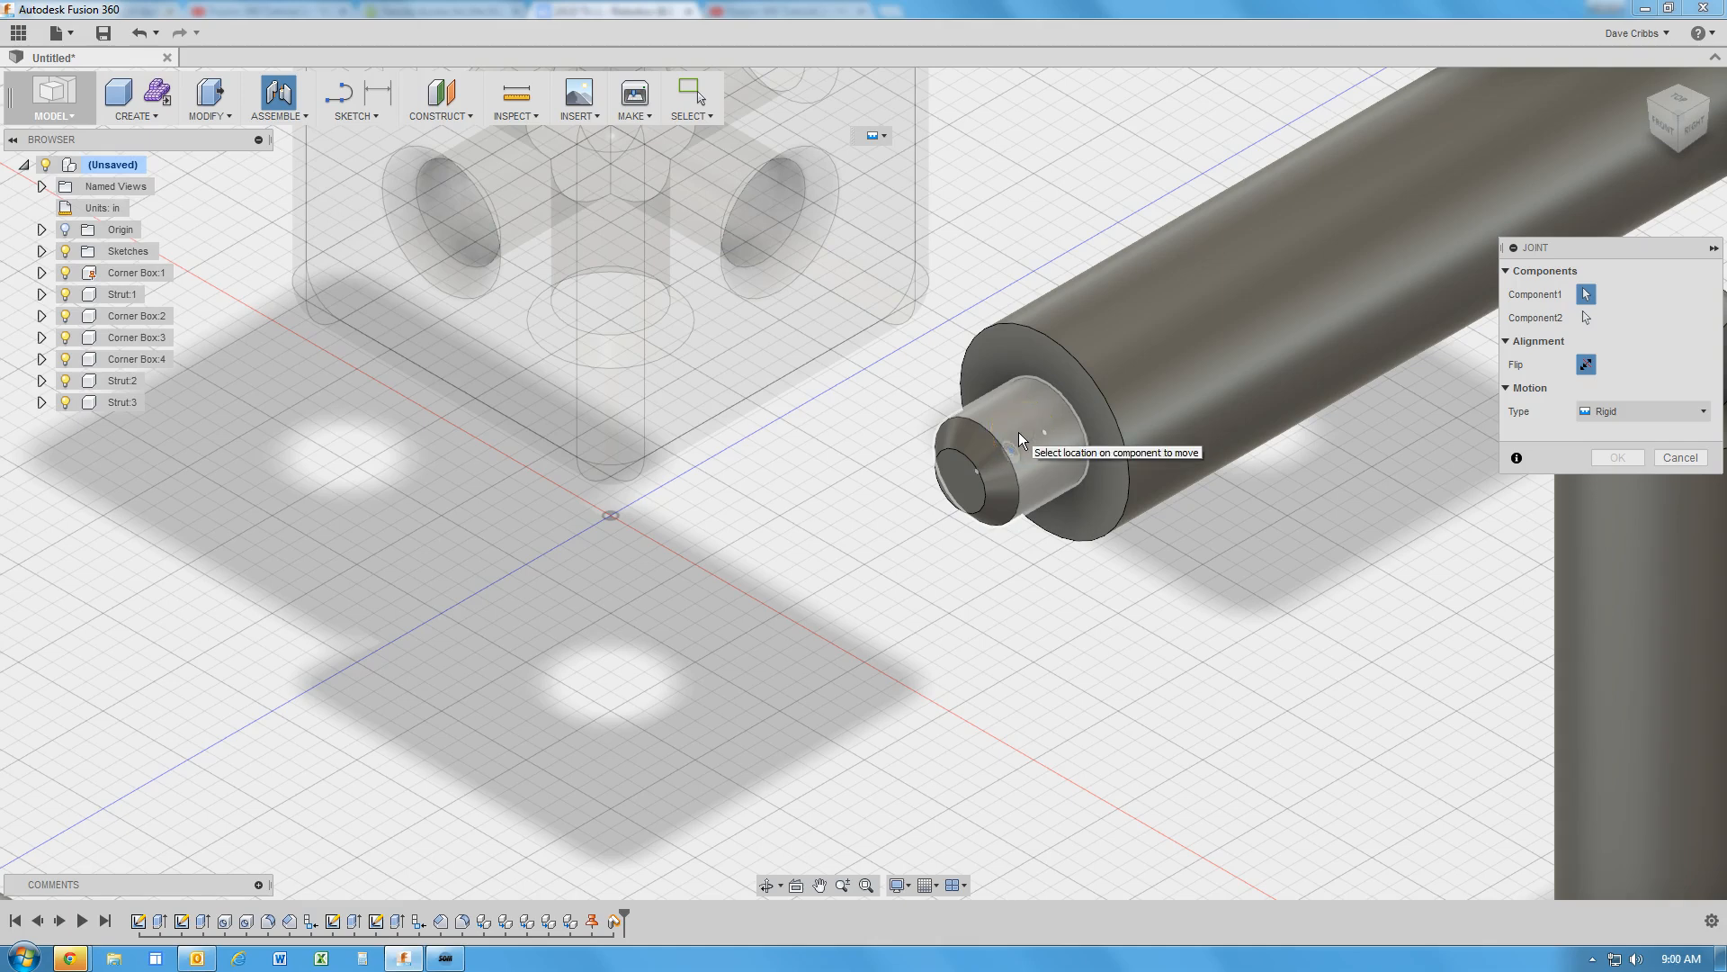
{"action": "left_click", "coordinate": [1018, 432]}
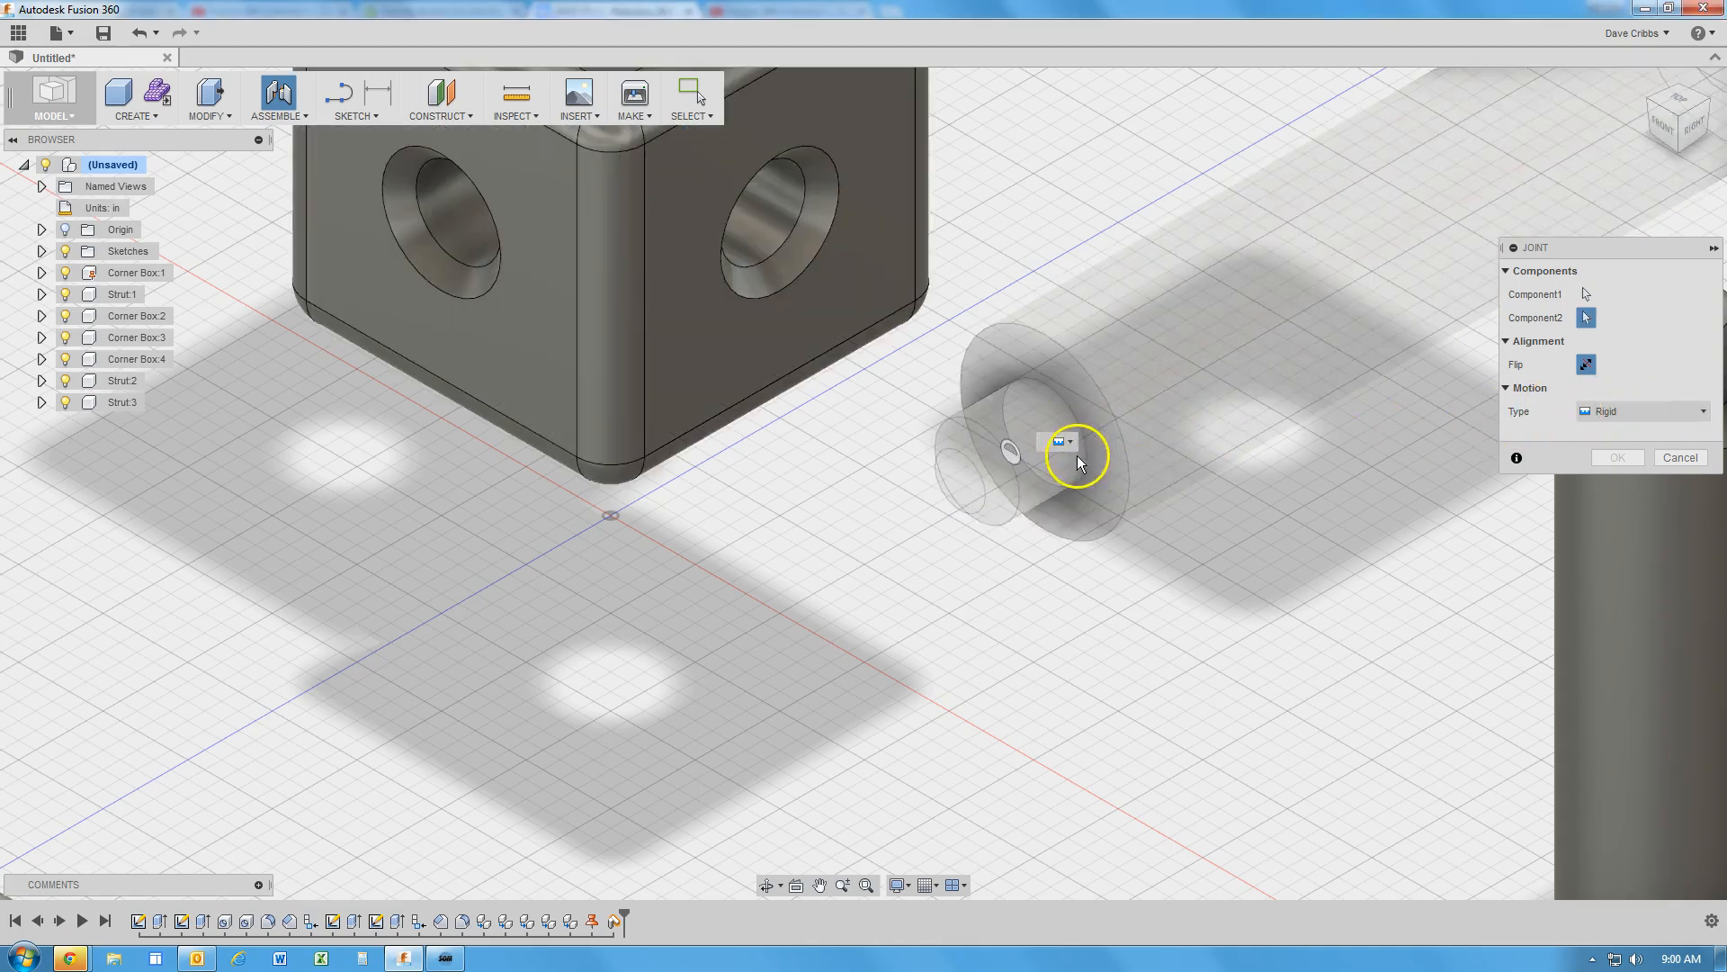
{"action": "left_click", "coordinate": [1075, 445]}
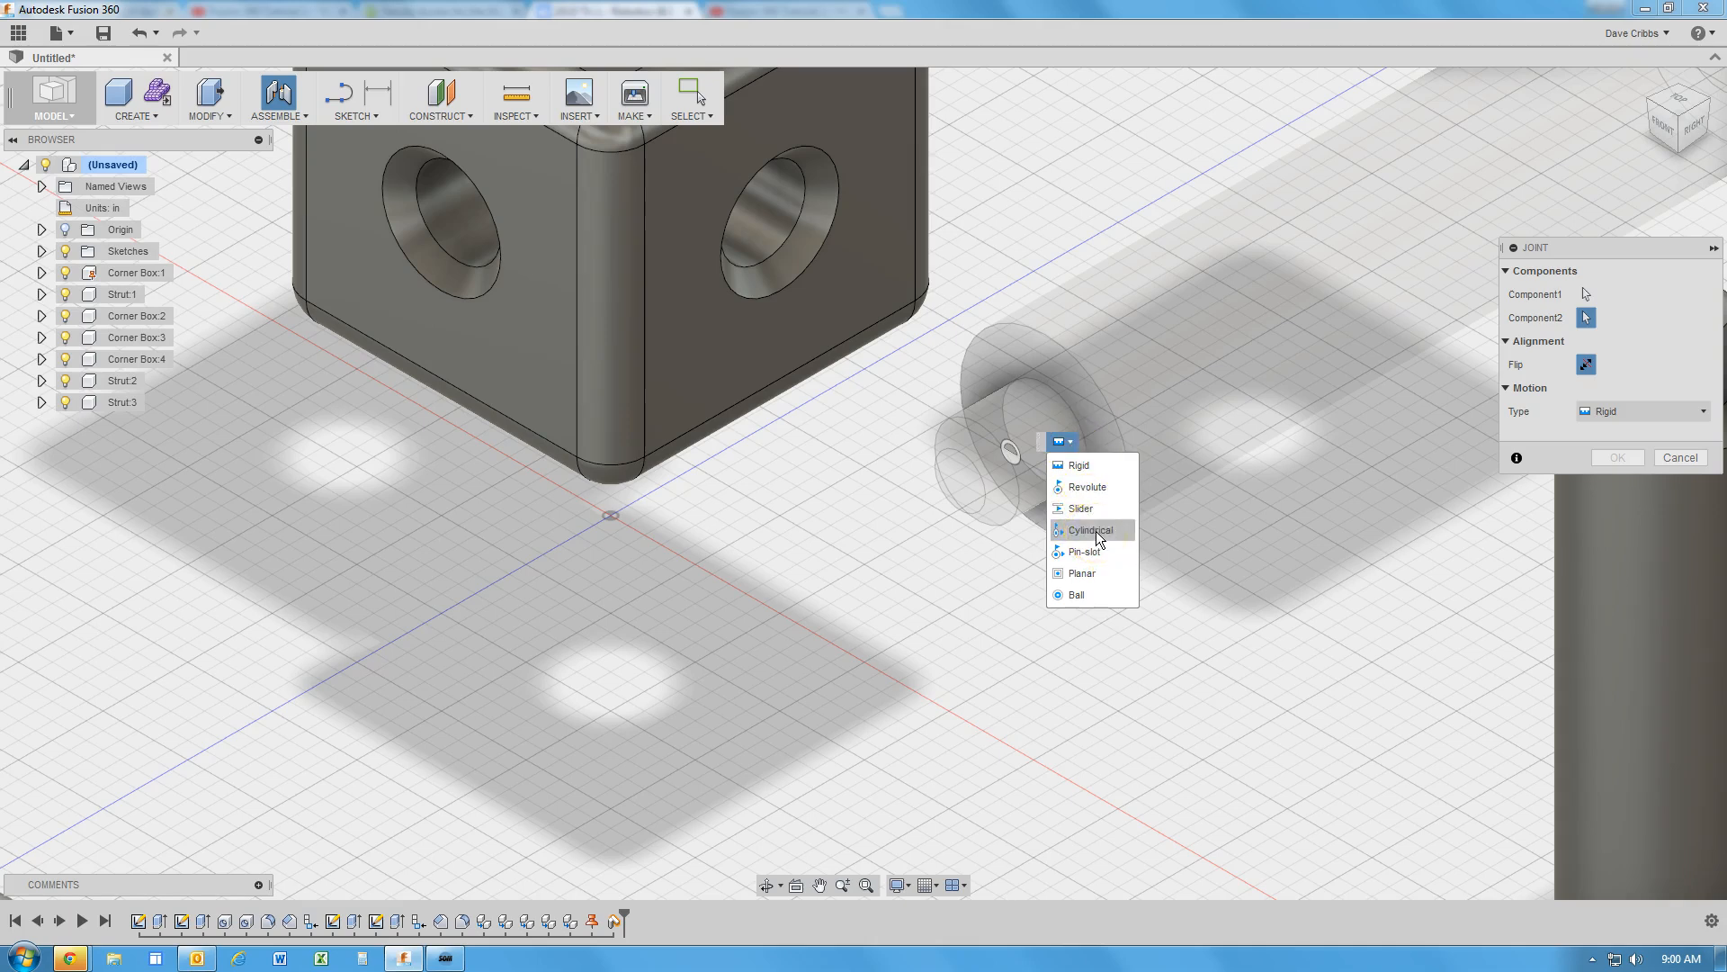
{"action": "left_click", "coordinate": [1096, 531]}
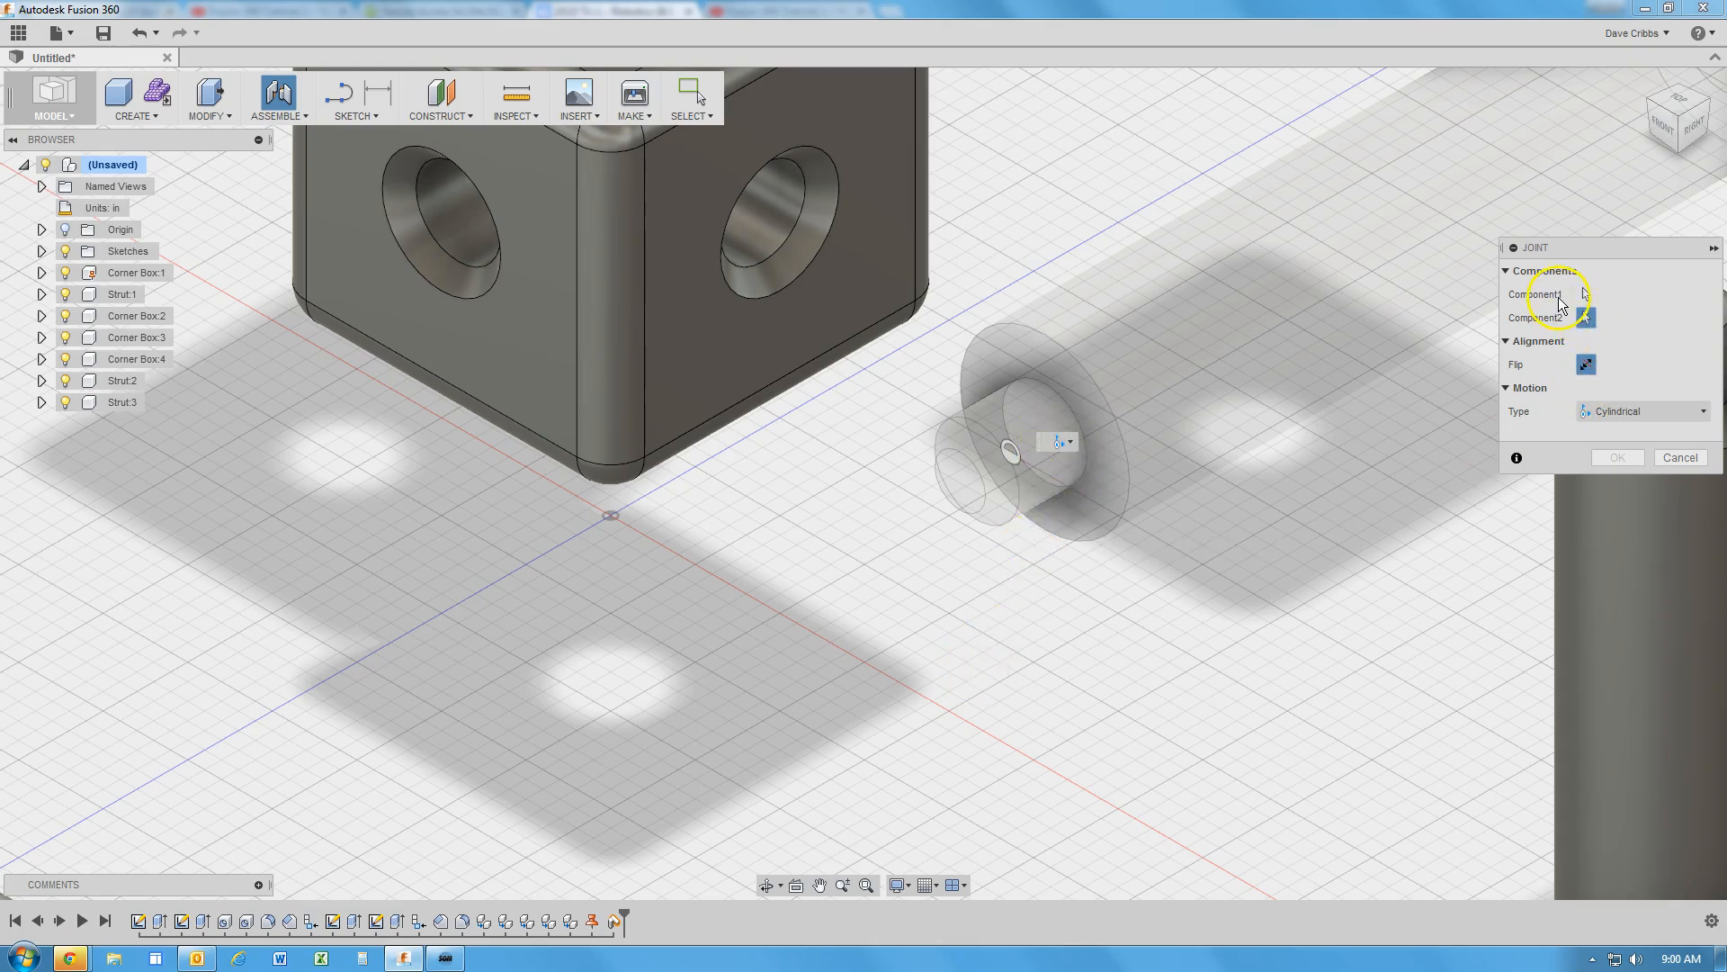
Reselect the strut's end pin, join it to the right-face hole of the grounded corner box, and flip the alignment so the strut points outward
{"action": "left_click", "coordinate": [1585, 294]}
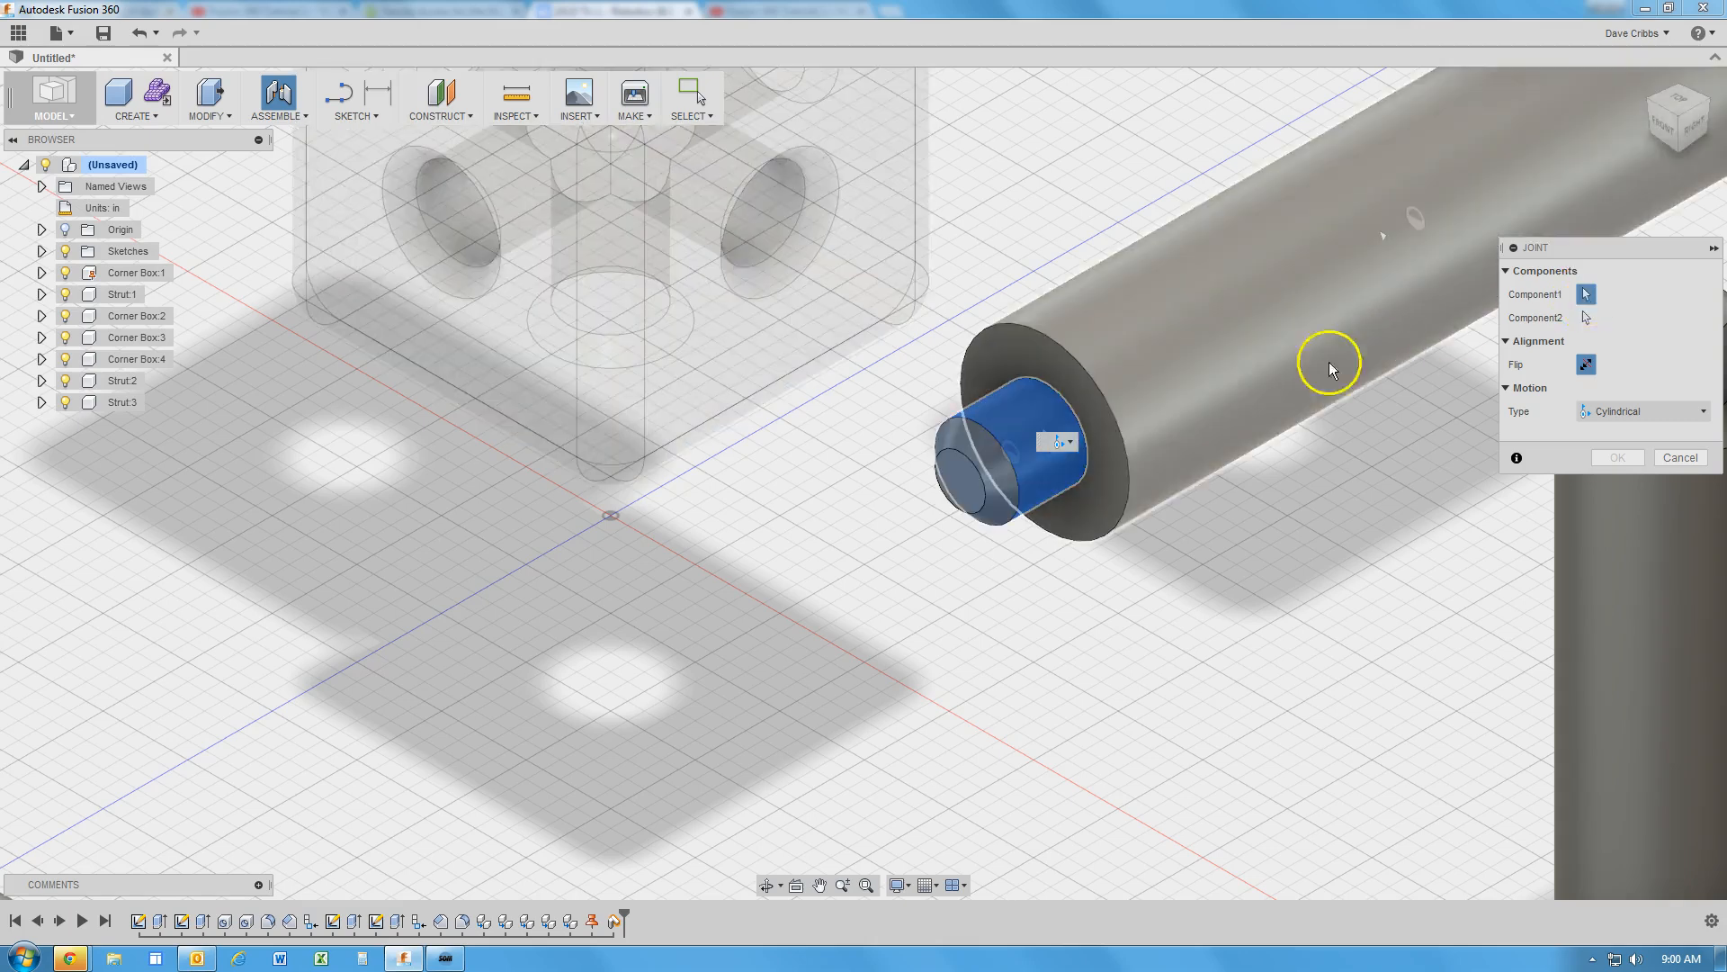
{"action": "left_click", "coordinate": [1049, 452]}
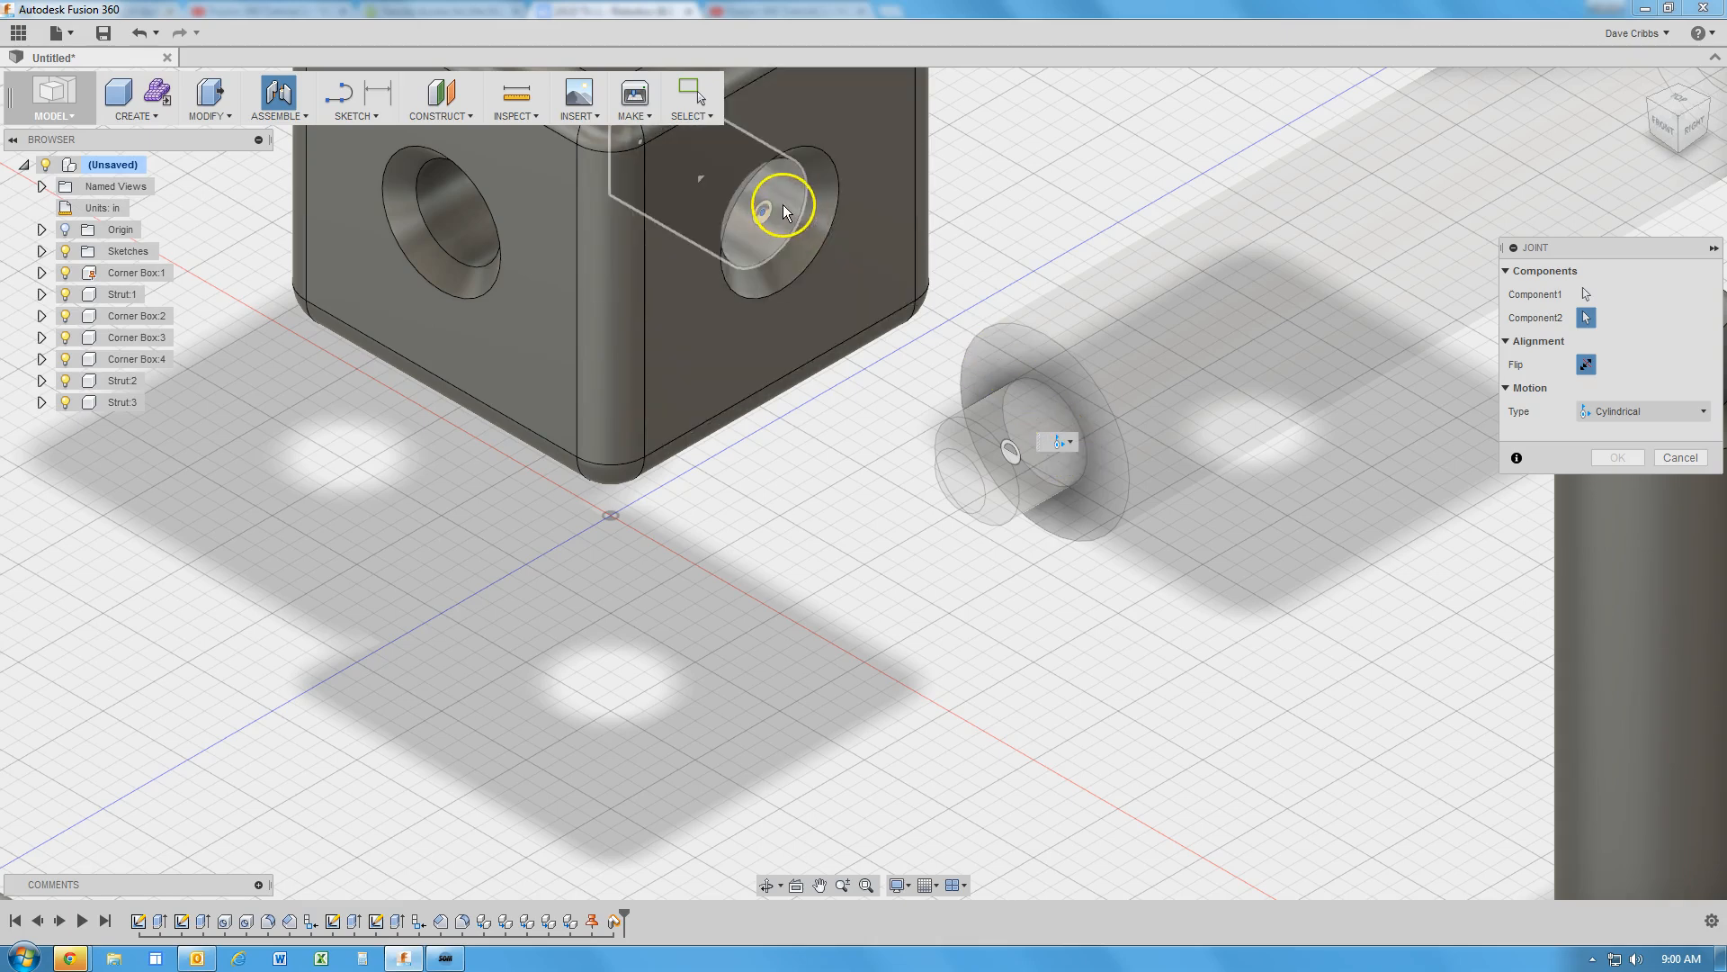
{"action": "left_click", "coordinate": [783, 205]}
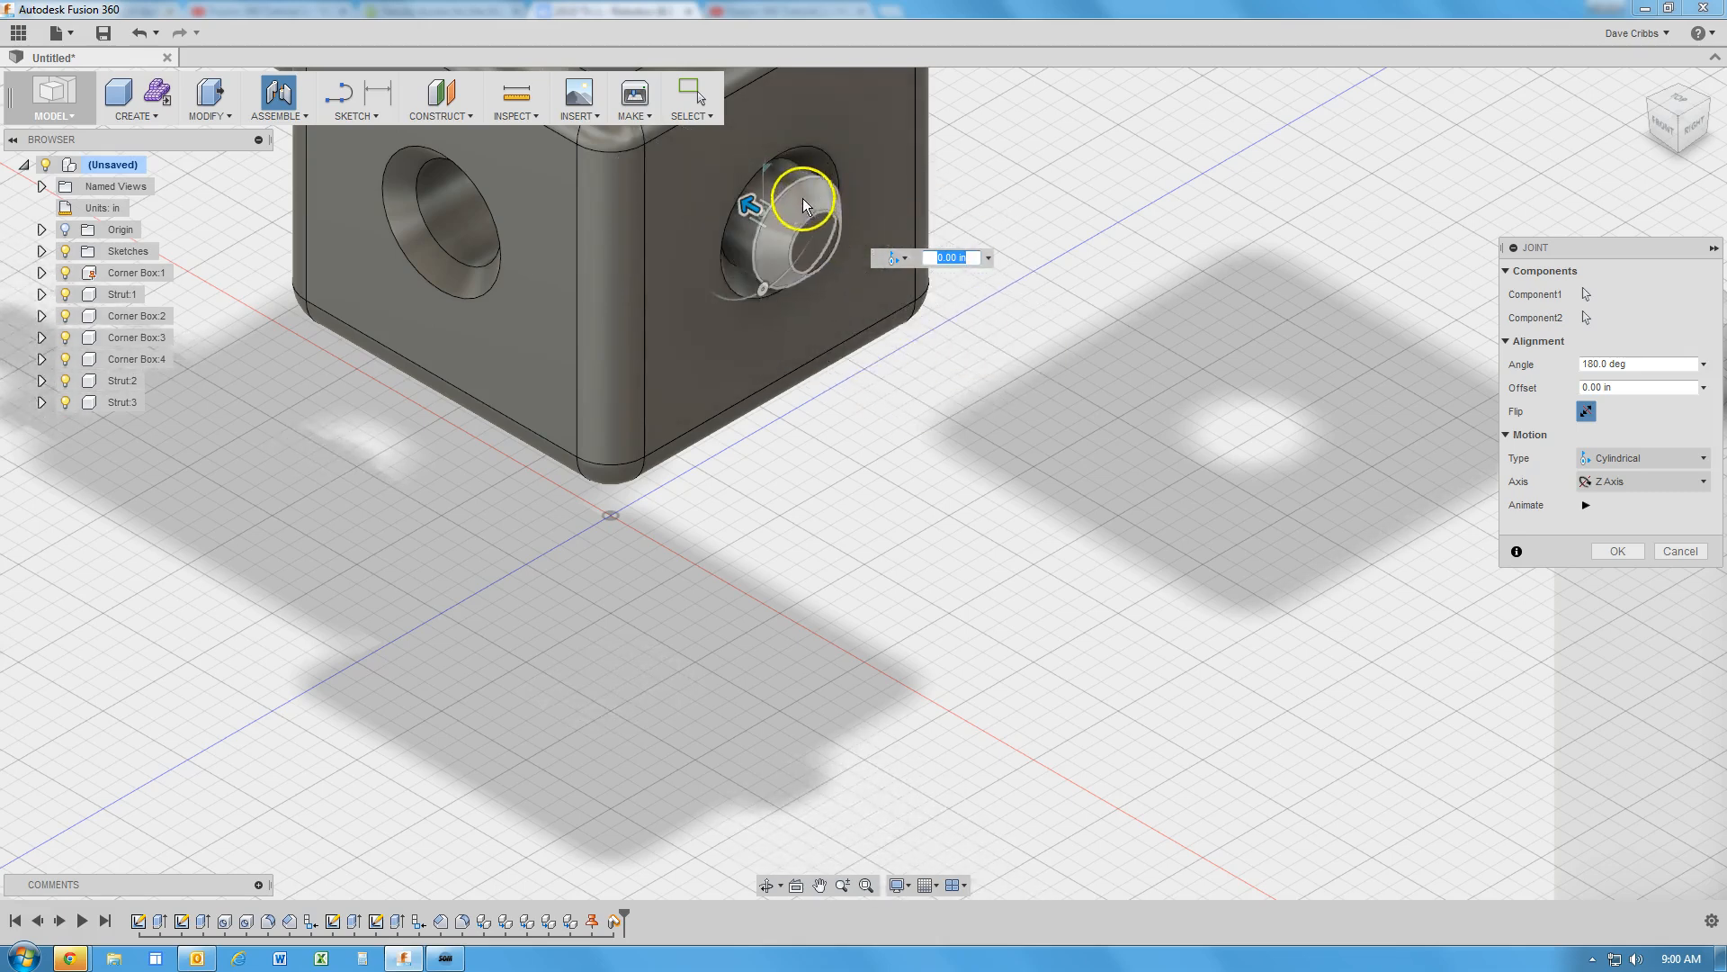
{"action": "left_click", "coordinate": [1587, 412]}
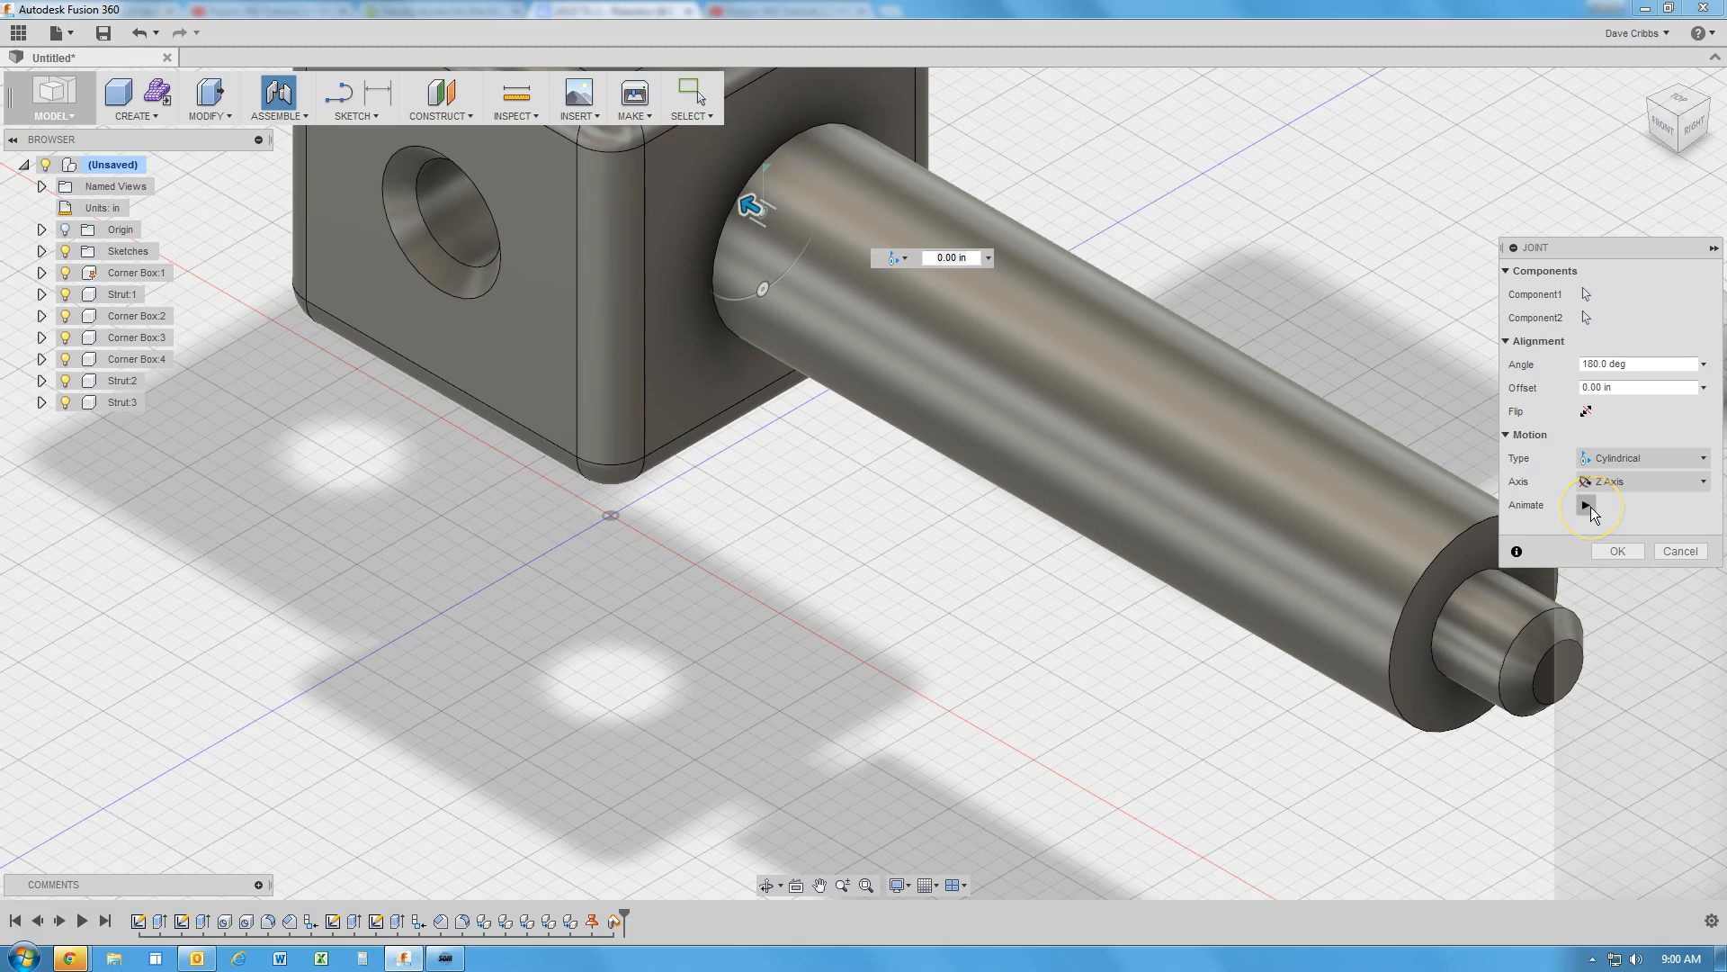
Animate the cylindrical joint and examine the strut's motion in the box from the top and front views
{"action": "left_click", "coordinate": [1587, 504]}
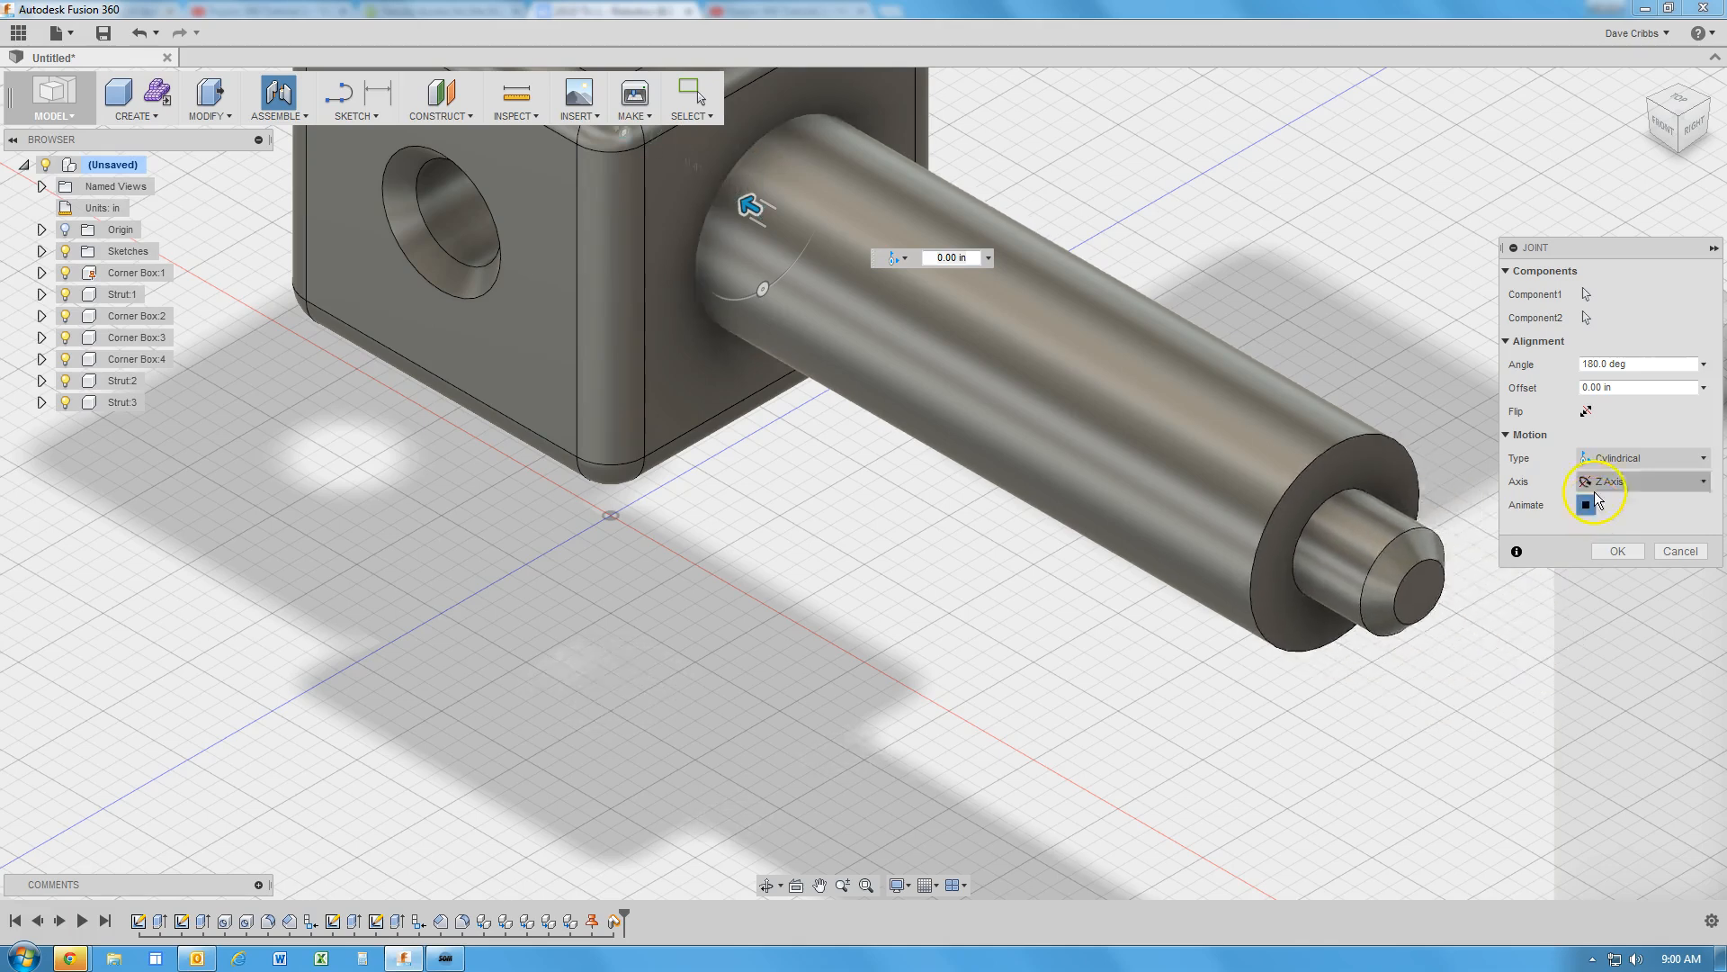
{"action": "left_click", "coordinate": [1679, 103]}
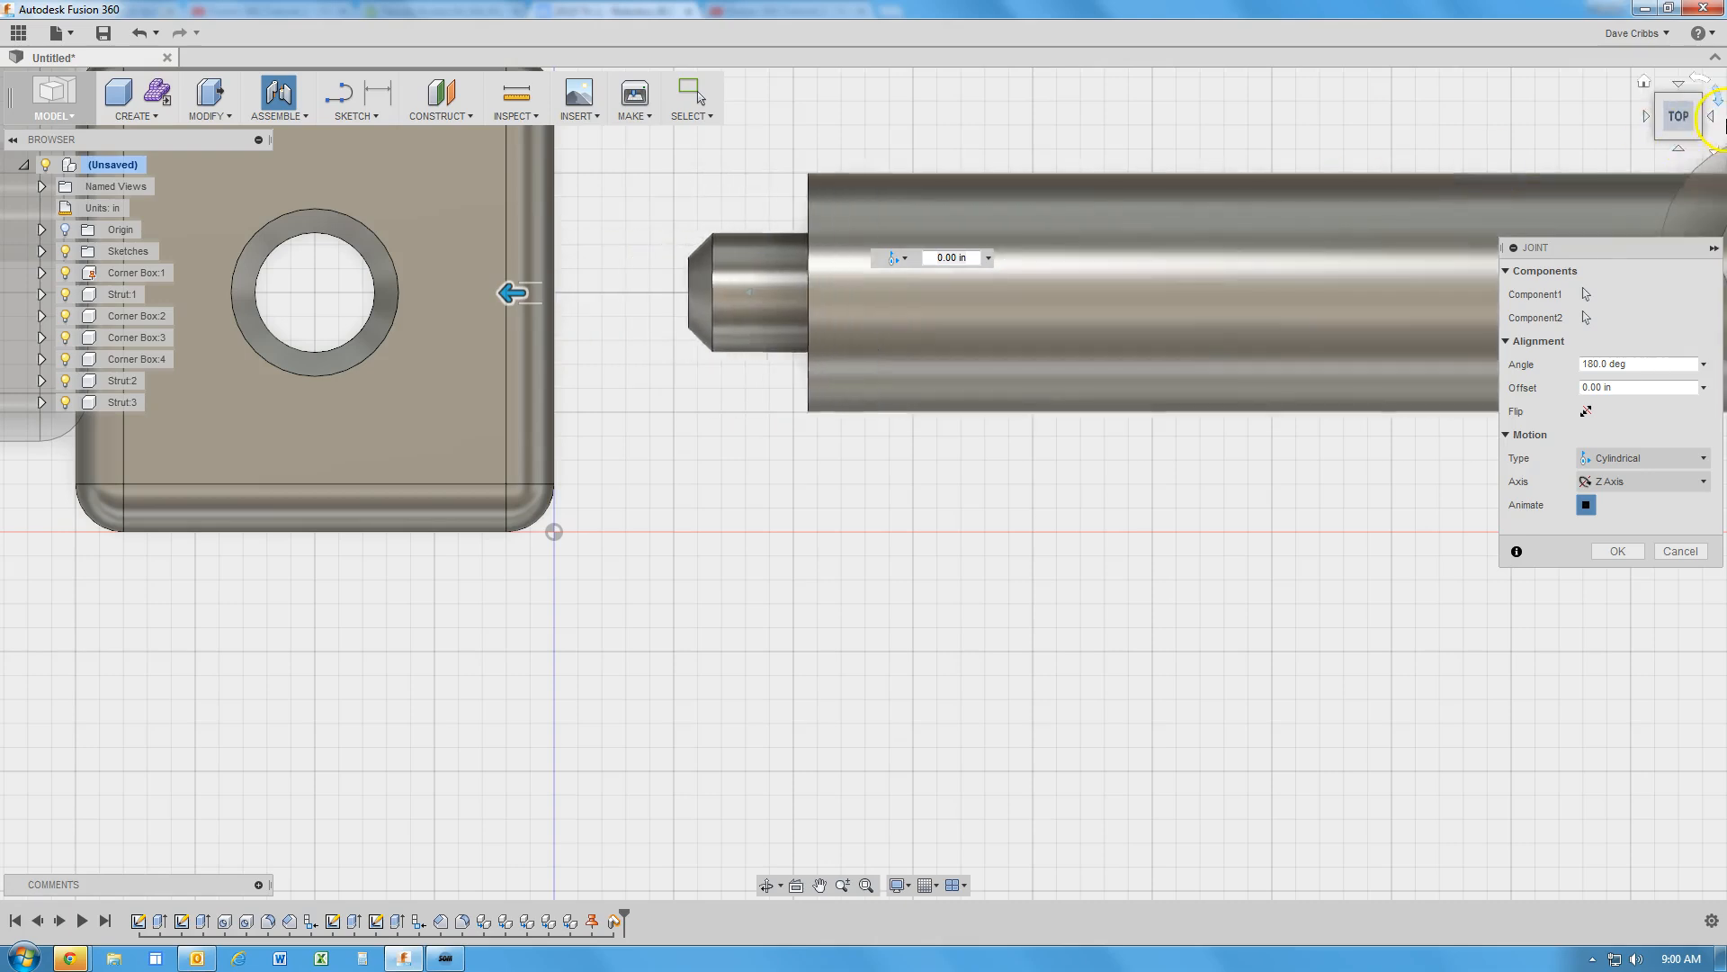
{"action": "left_click", "coordinate": [1681, 150]}
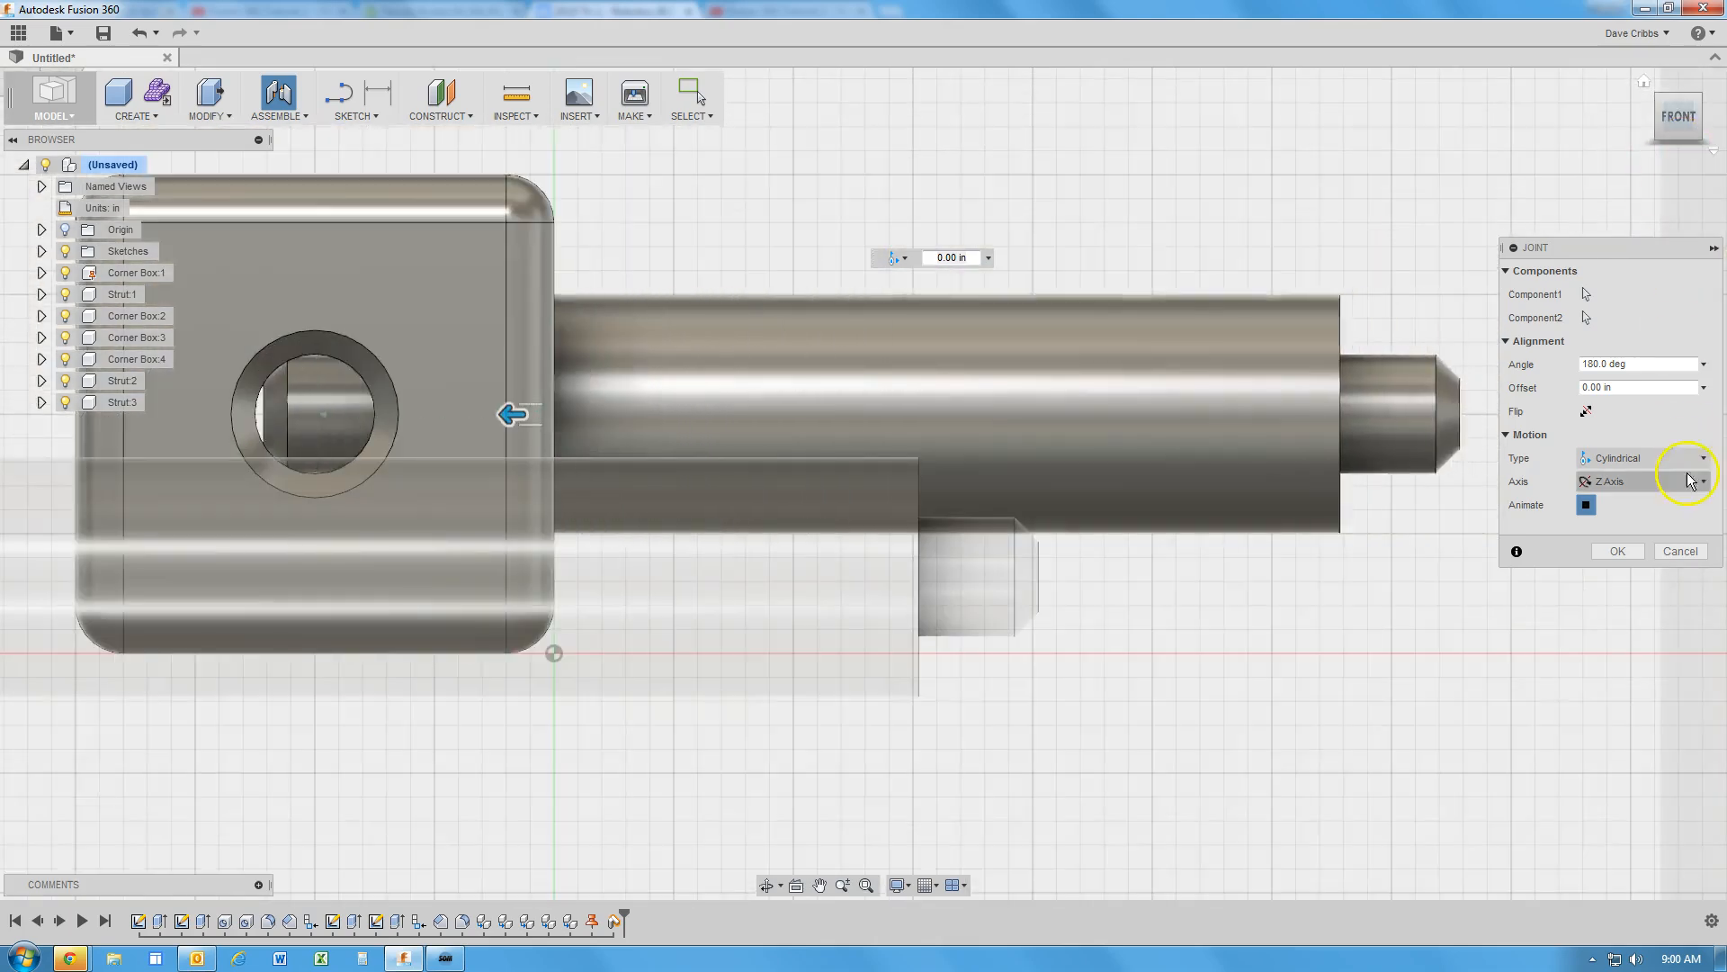
Stop the motion animation and accept the cylindrical joint between the strut and the grounded corner box
{"action": "left_click", "coordinate": [1587, 506]}
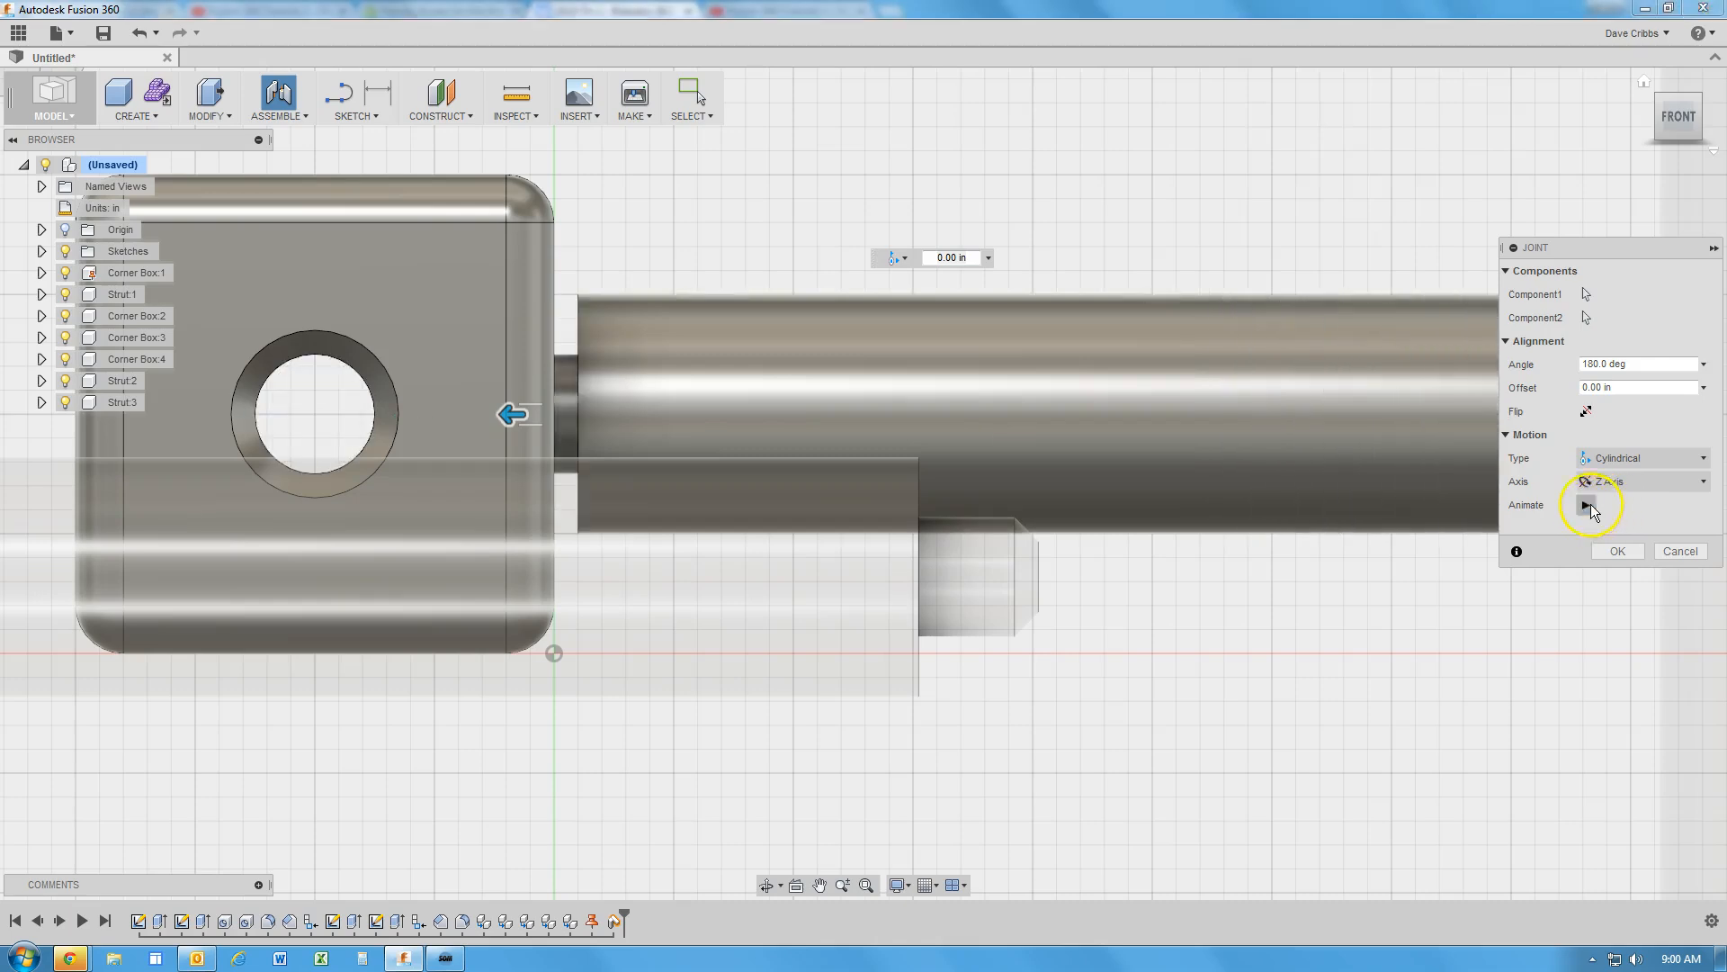
{"action": "left_click", "coordinate": [1644, 82]}
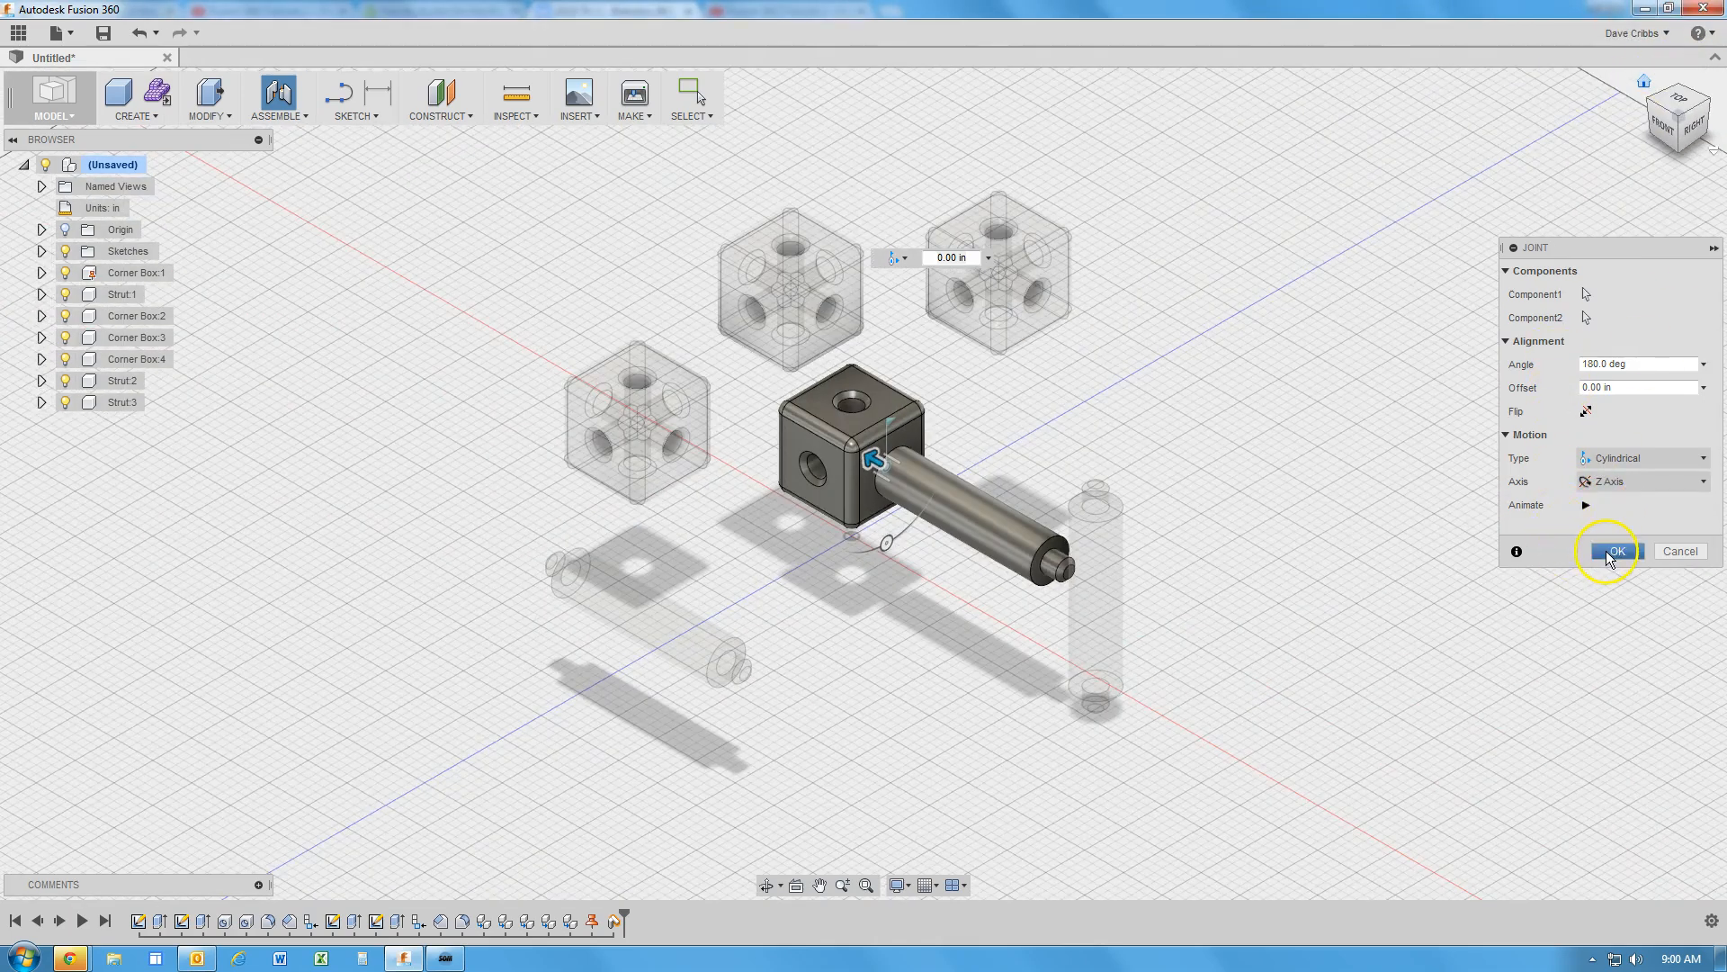
{"action": "left_click", "coordinate": [1609, 551]}
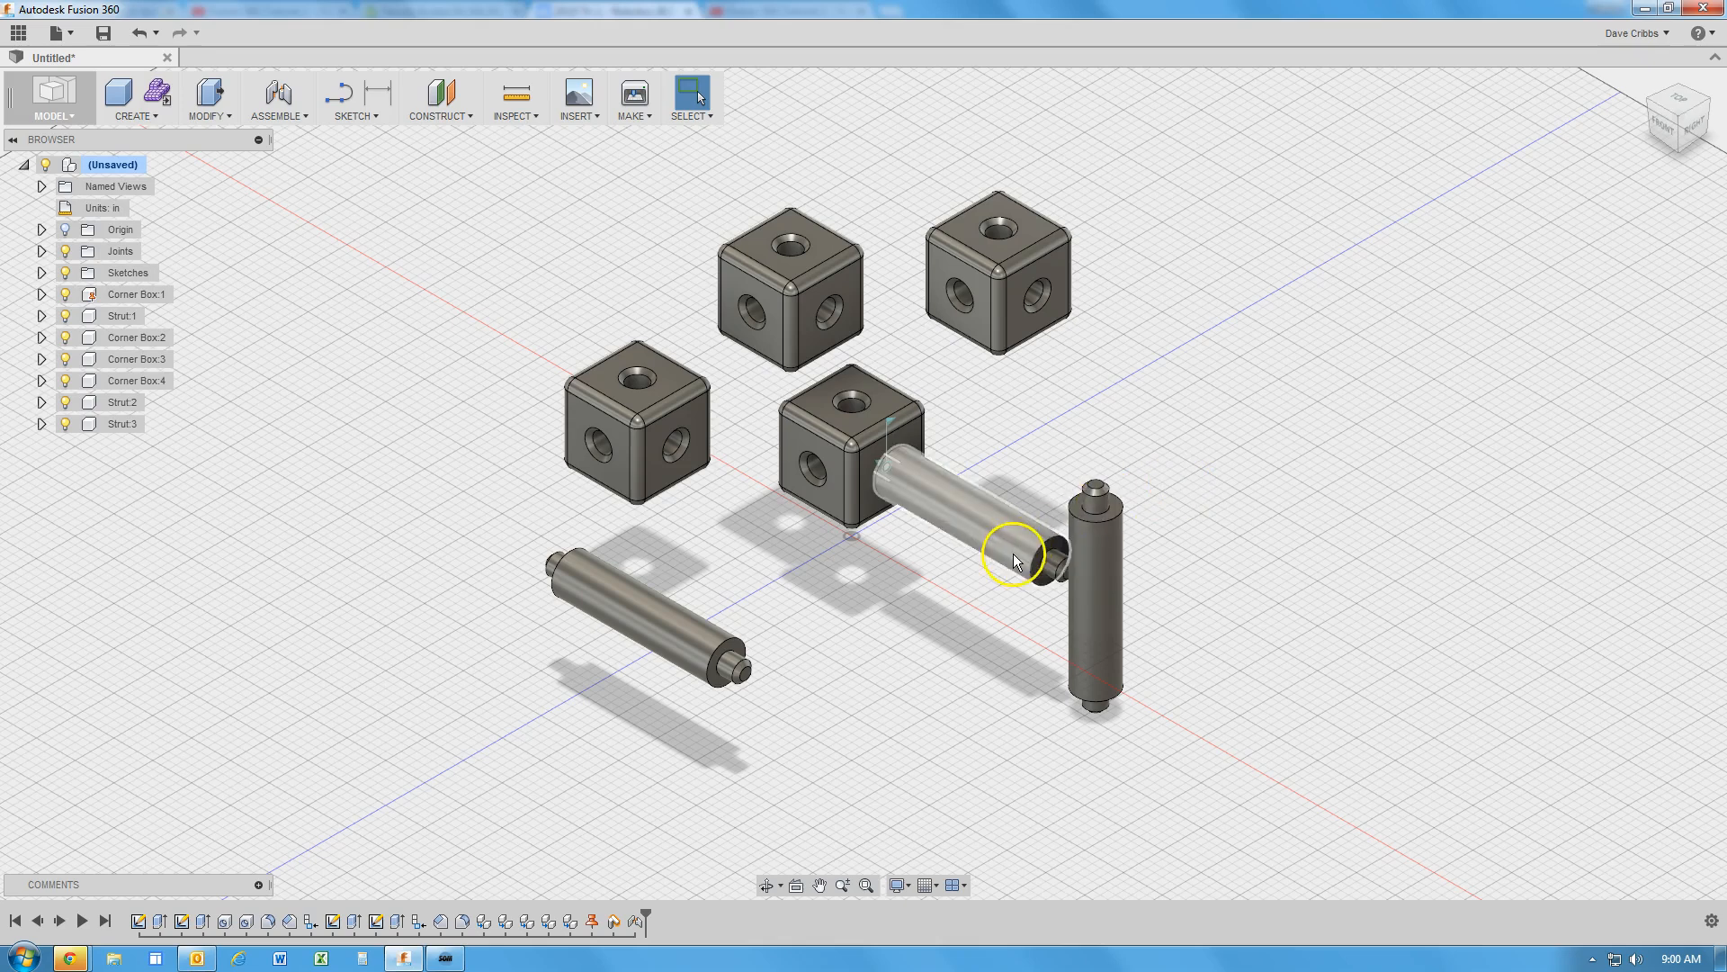
Slide the jointed strut along its axis out of the grounded corner box and capture its position when starting another joint
{"action": "mouse_move", "coordinate": [1008, 538]}
{"action": "left_mouse_down"}
{"action": "mouse_move", "coordinate": [867, 504]}
{"action": "mouse_move", "coordinate": [902, 487]}
{"action": "mouse_move", "coordinate": [940, 546]}
{"action": "mouse_move", "coordinate": [910, 413]}
{"action": "mouse_move", "coordinate": [1053, 410]}
{"action": "mouse_move", "coordinate": [887, 606]}
{"action": "mouse_move", "coordinate": [926, 483]}
{"action": "mouse_move", "coordinate": [971, 501]}
{"action": "mouse_move", "coordinate": [1024, 445]}
{"action": "mouse_move", "coordinate": [963, 515]}
{"action": "mouse_move", "coordinate": [1010, 532]}
{"action": "left_mouse_up"}
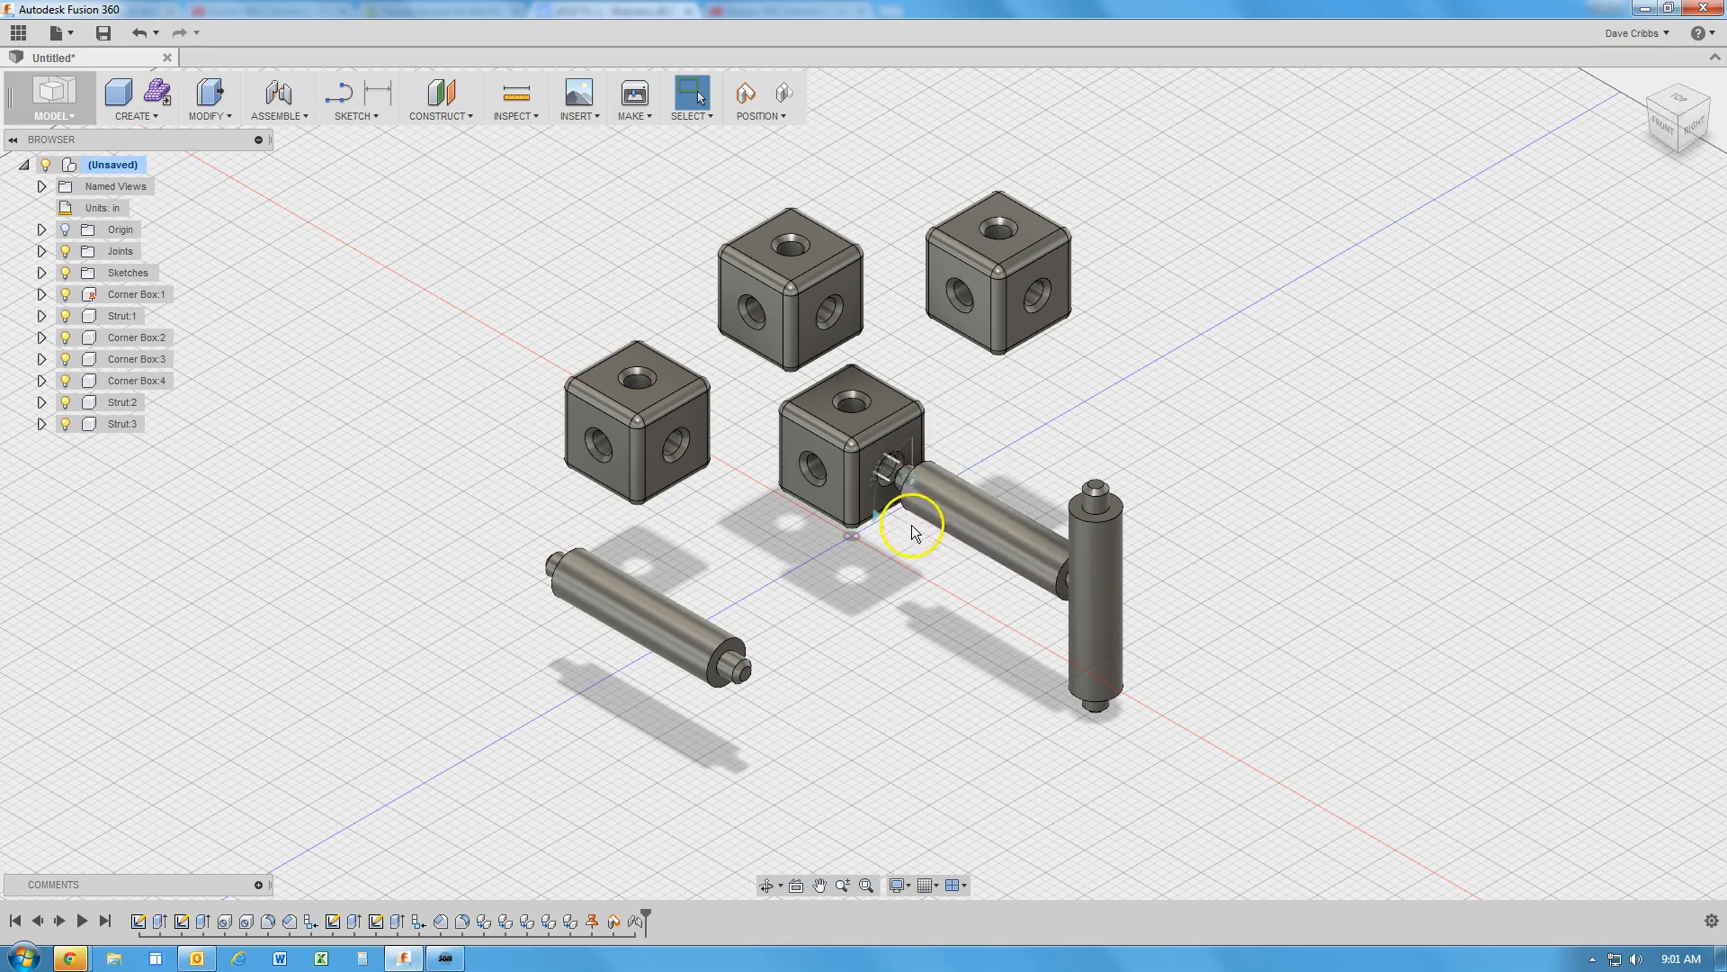
{"action": "left_click_drag", "start_coordinate": [960, 513], "coordinate": [1016, 466]}
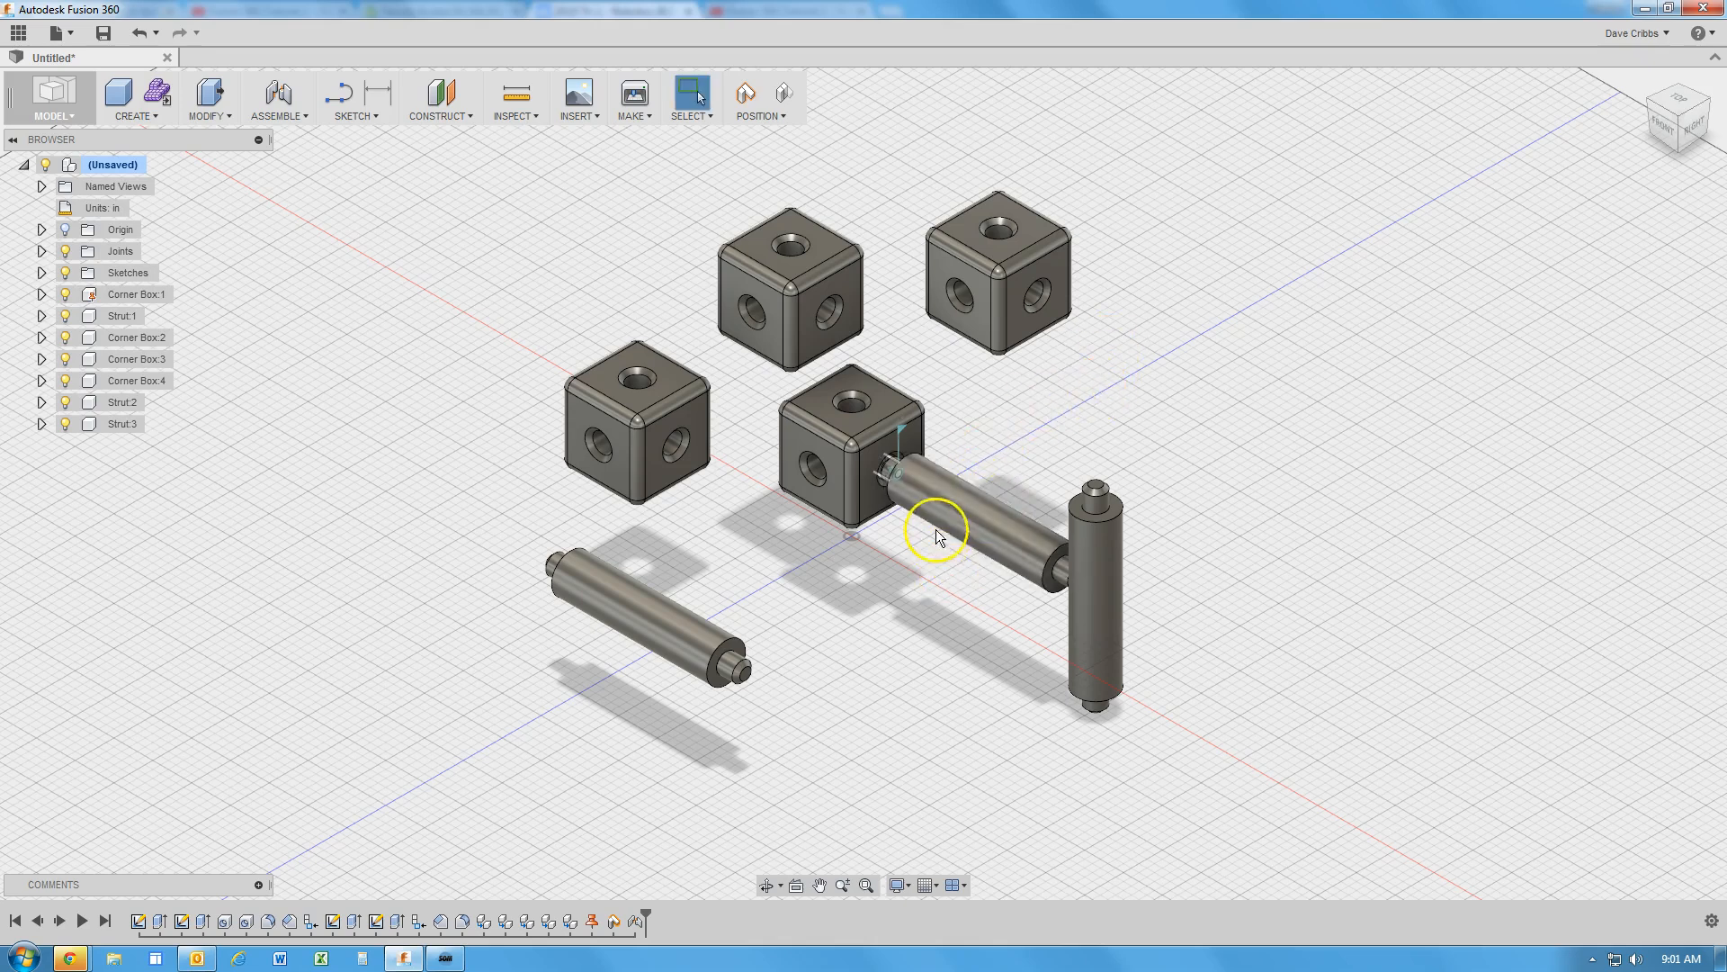
{"action": "left_click_drag", "start_coordinate": [935, 529], "coordinate": [1029, 531]}
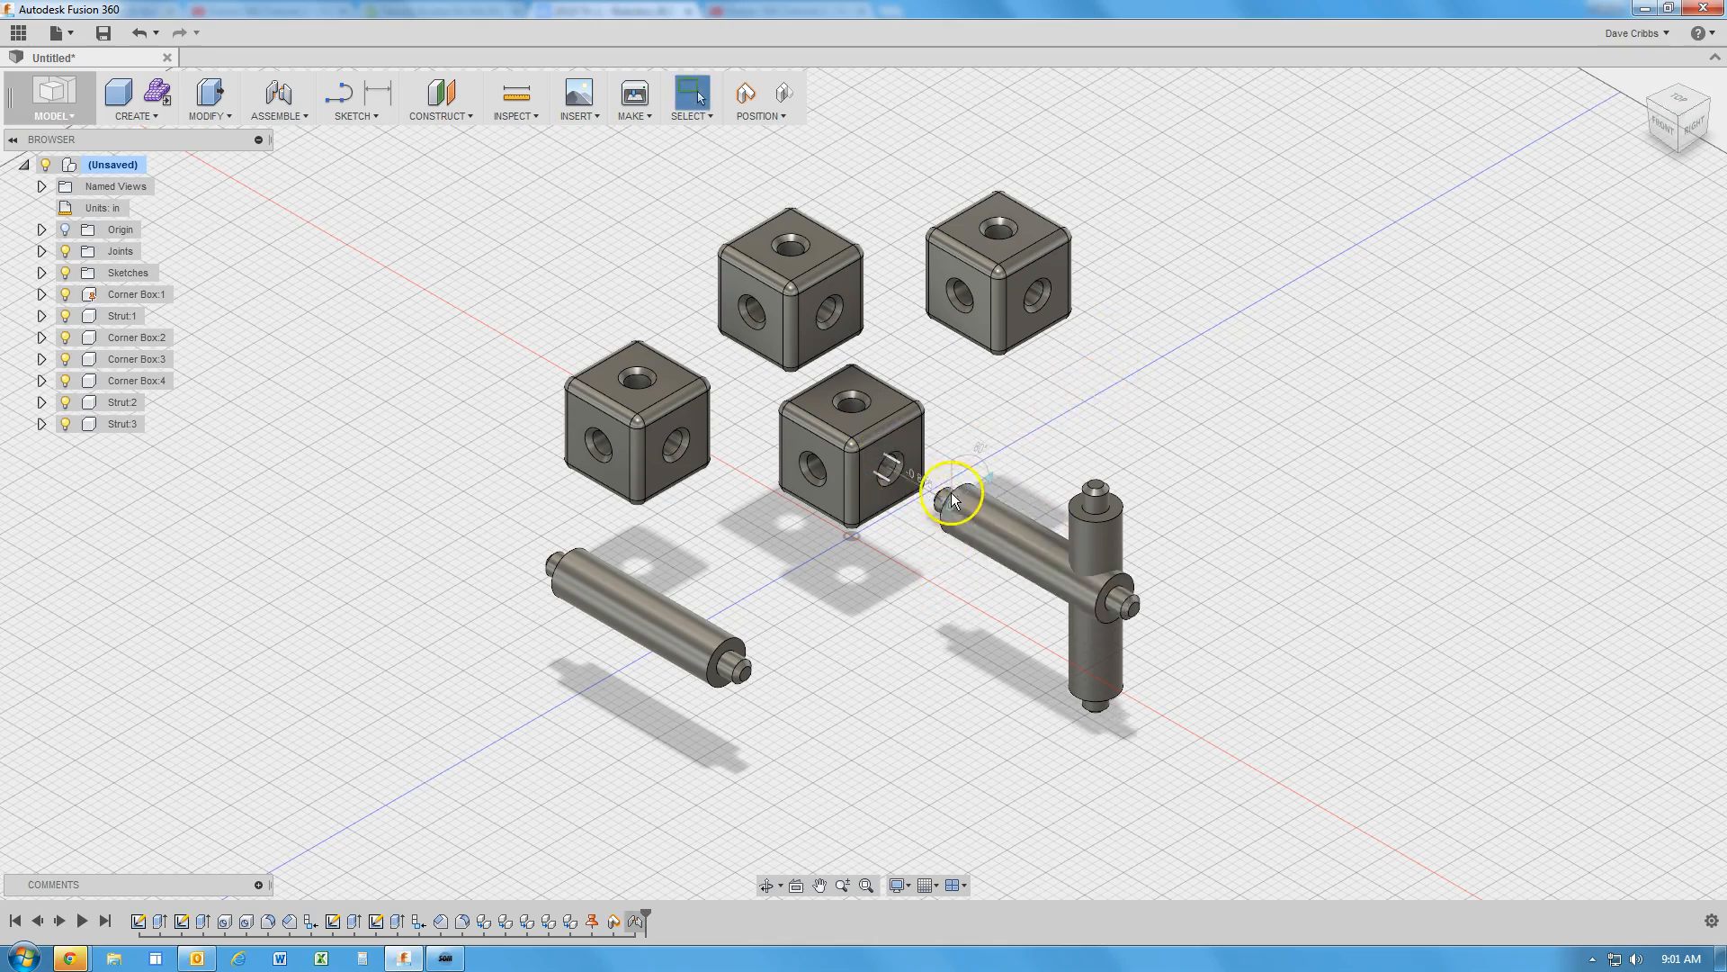
{"action": "left_click", "coordinate": [282, 97]}
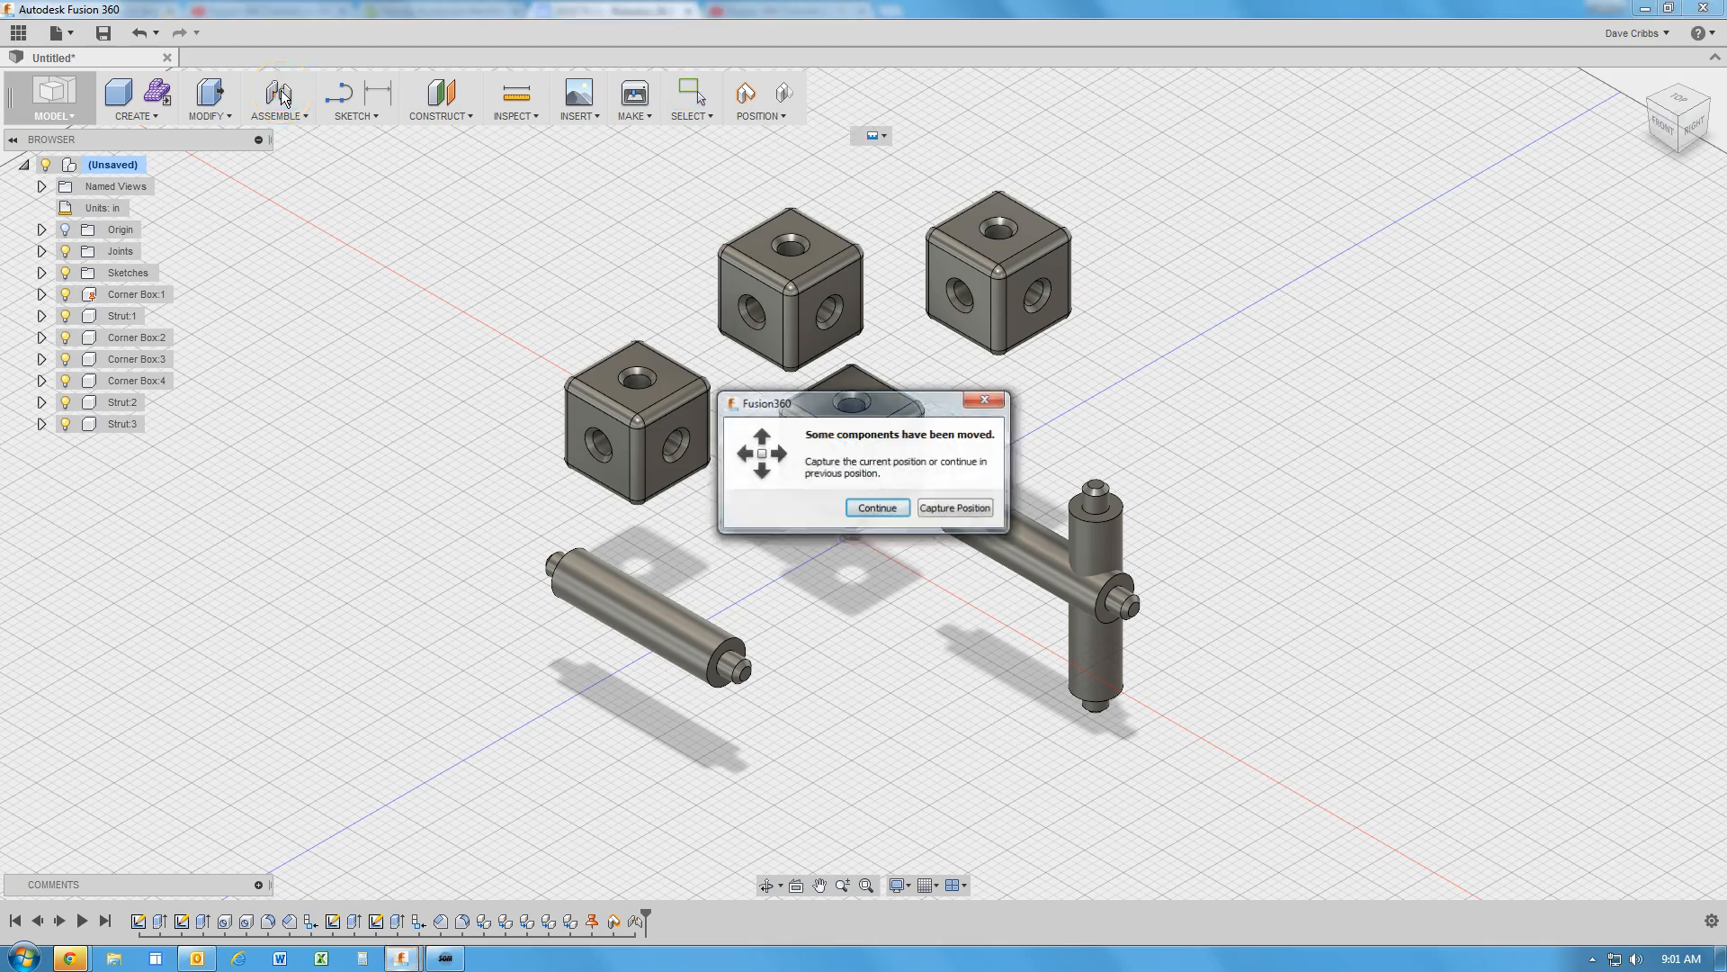
{"action": "left_click", "coordinate": [951, 509]}
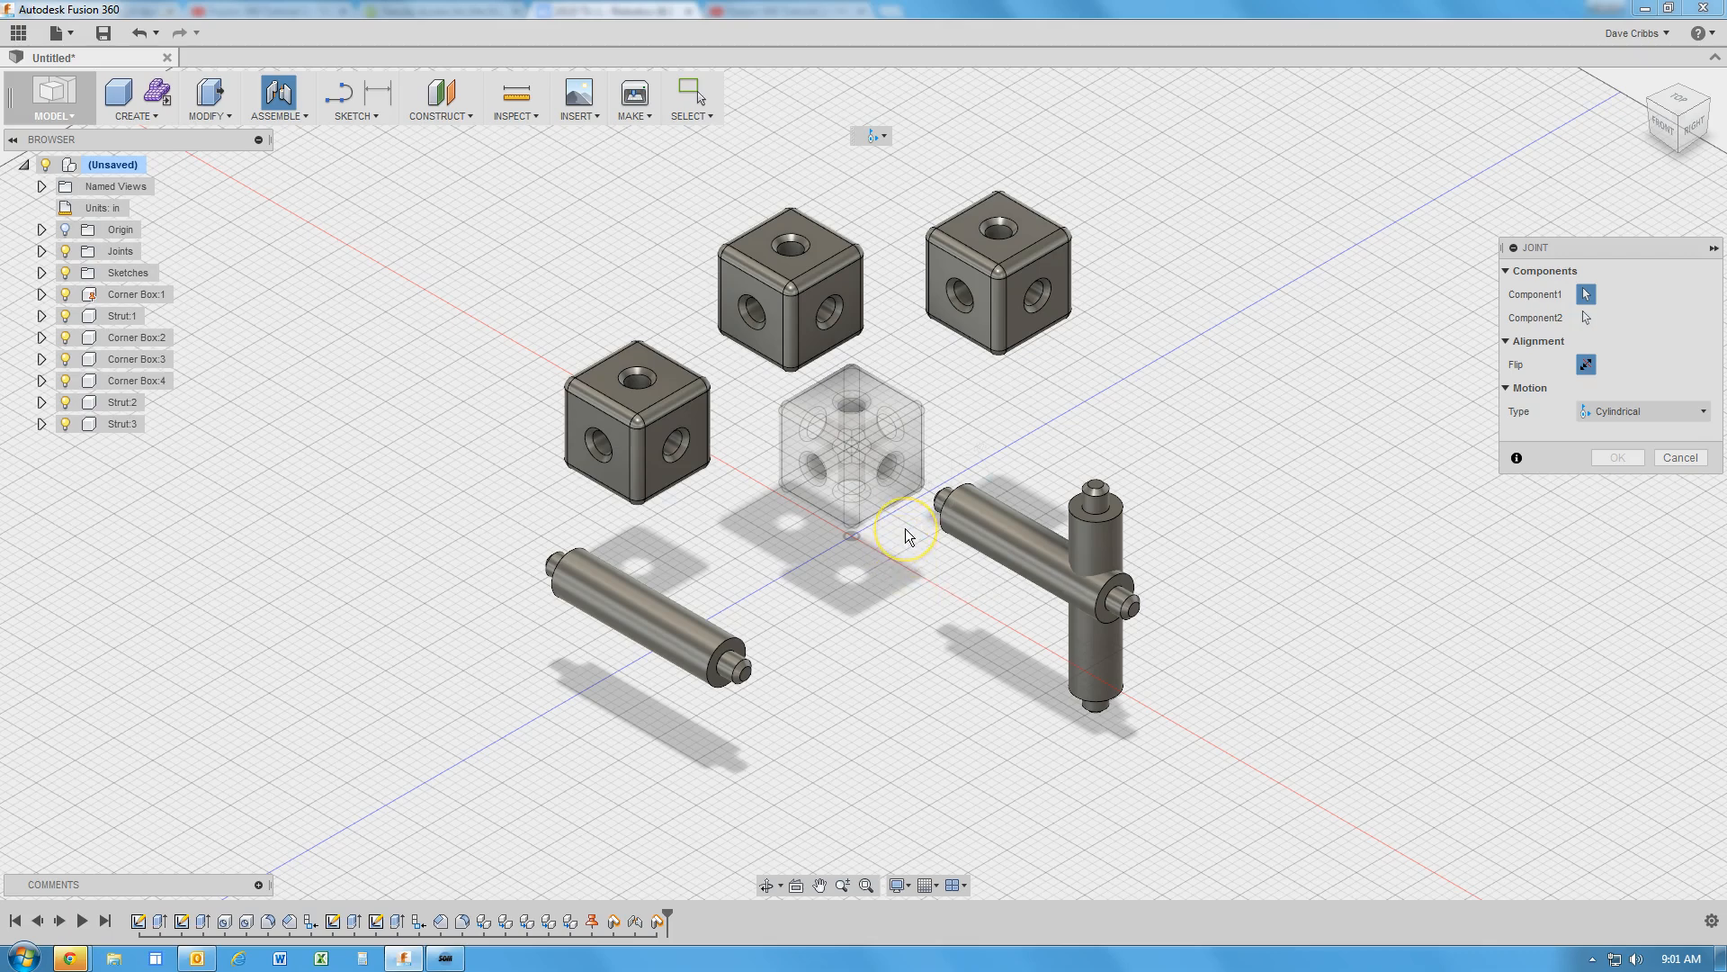
Pick the shoulder face around the strut's near end pin as the joint's first component and set the motion type to Planar
{"action": "middle_click_drag", "start_coordinate": [905, 528], "coordinate": [1035, 504], "text": "shift"}
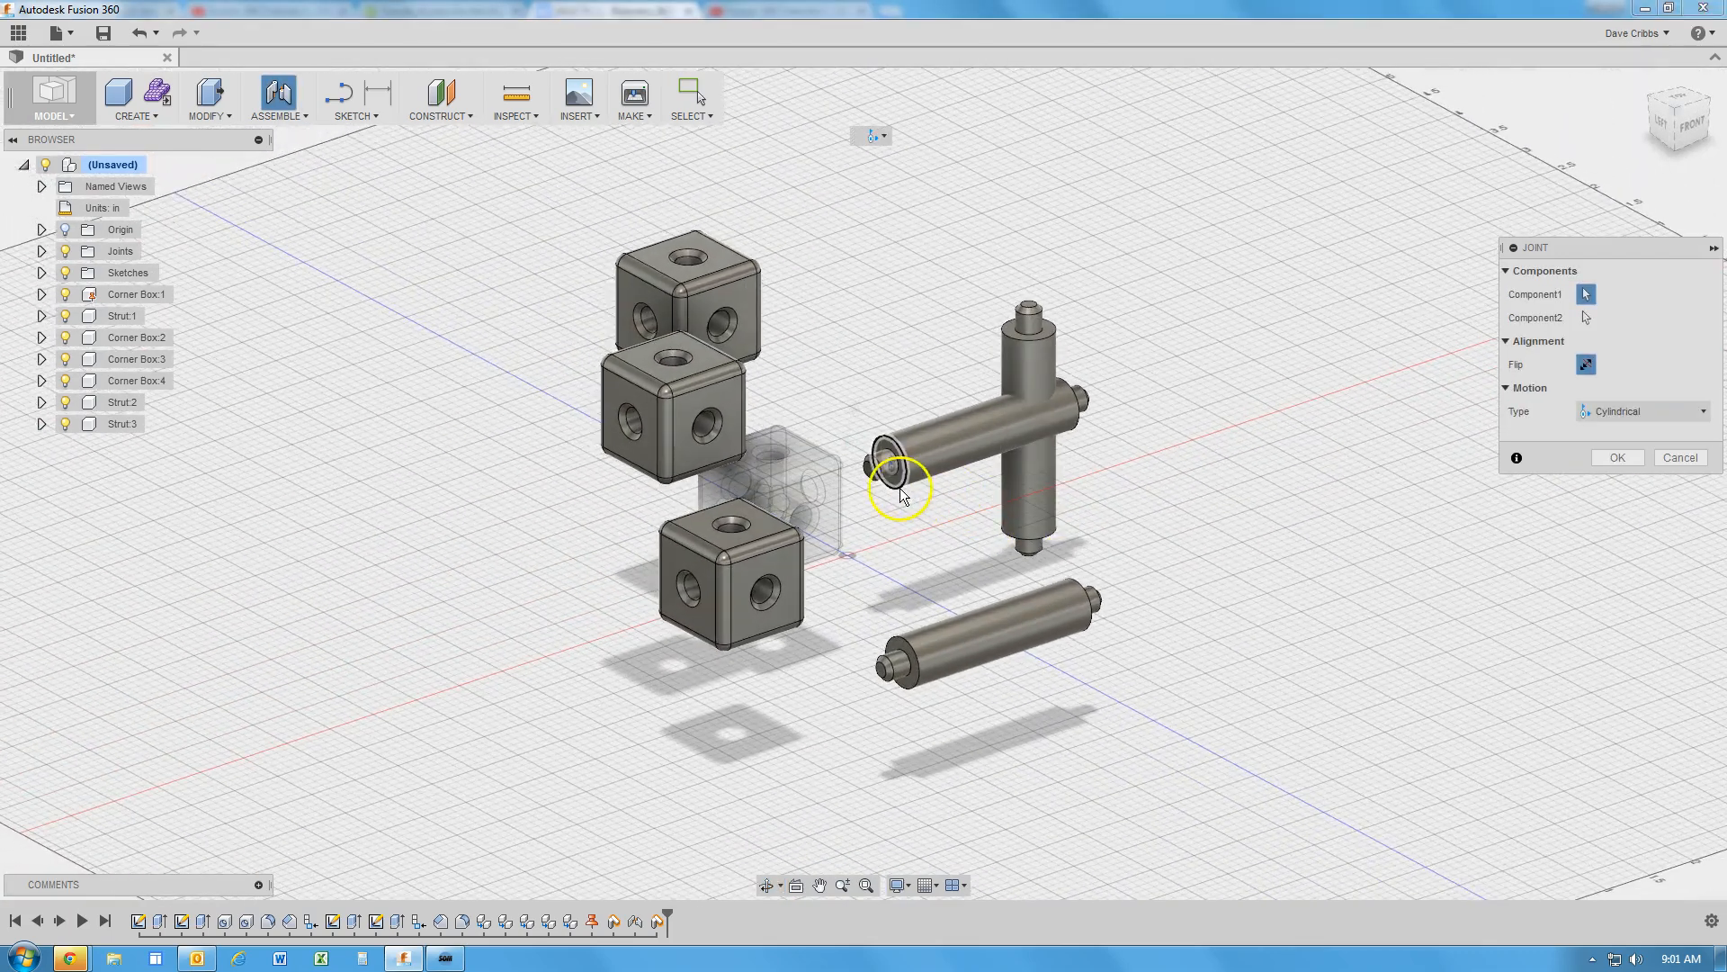
{"action": "scroll", "coordinate": [895, 468], "scroll_direction": "up", "scroll_amount": 5}
{"action": "scroll", "coordinate": [902, 481], "scroll_direction": "up", "scroll_amount": 3}
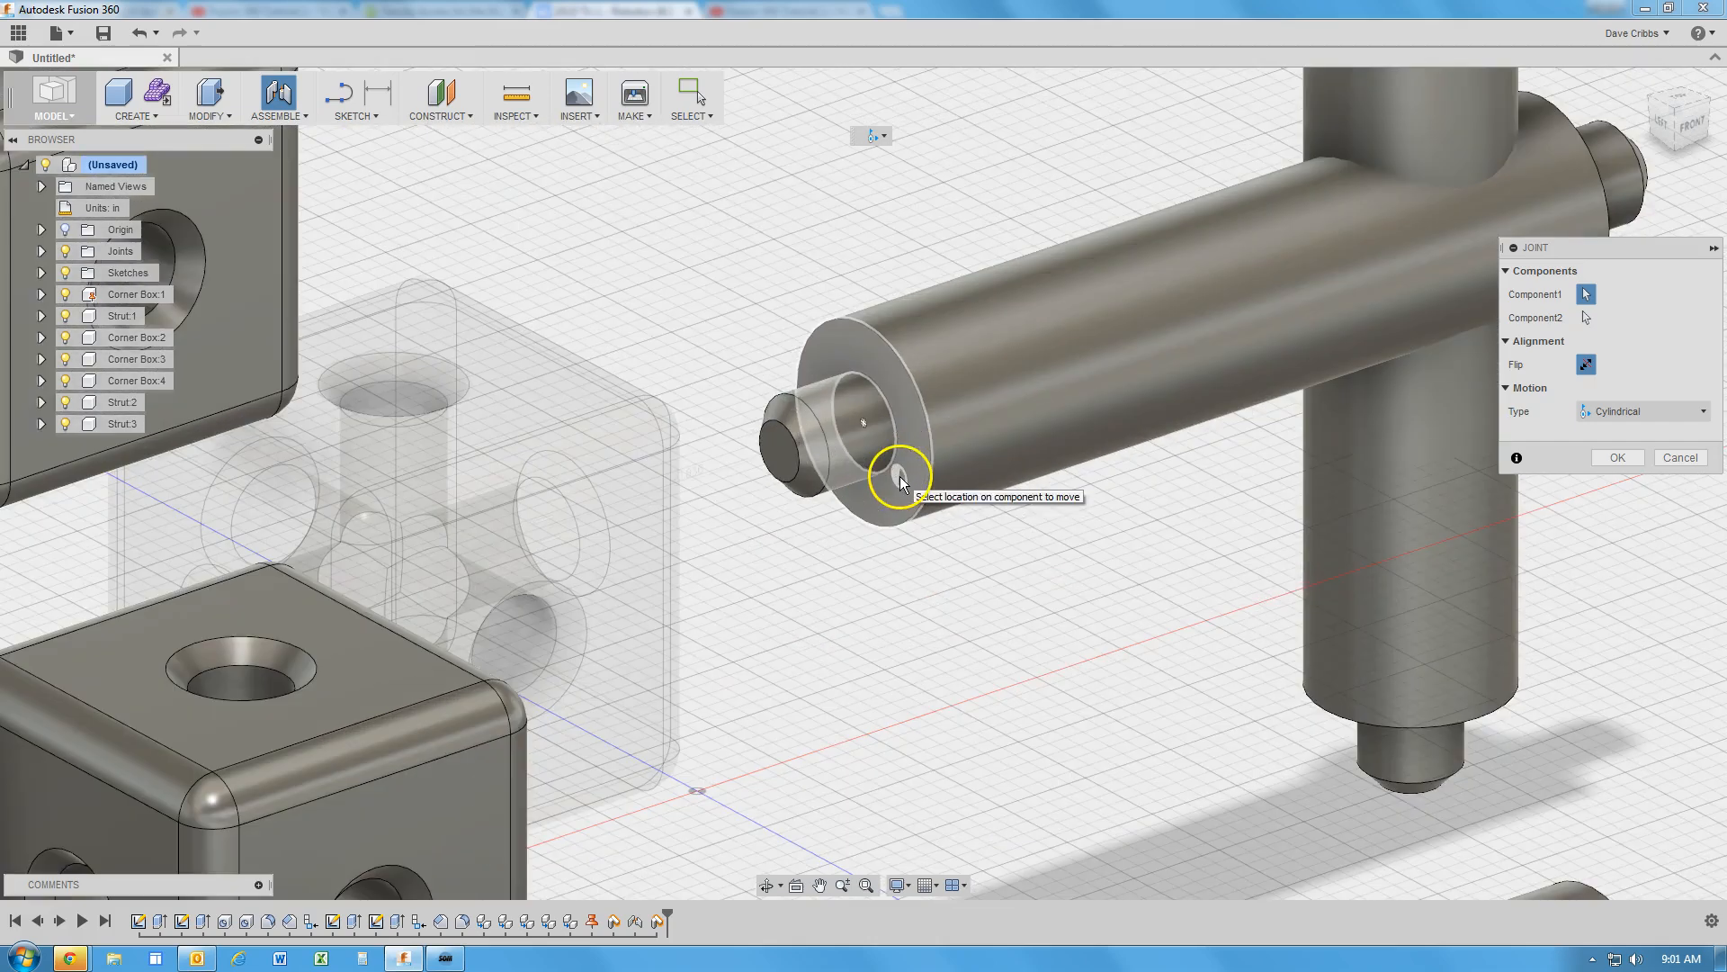
{"action": "left_click", "coordinate": [916, 475]}
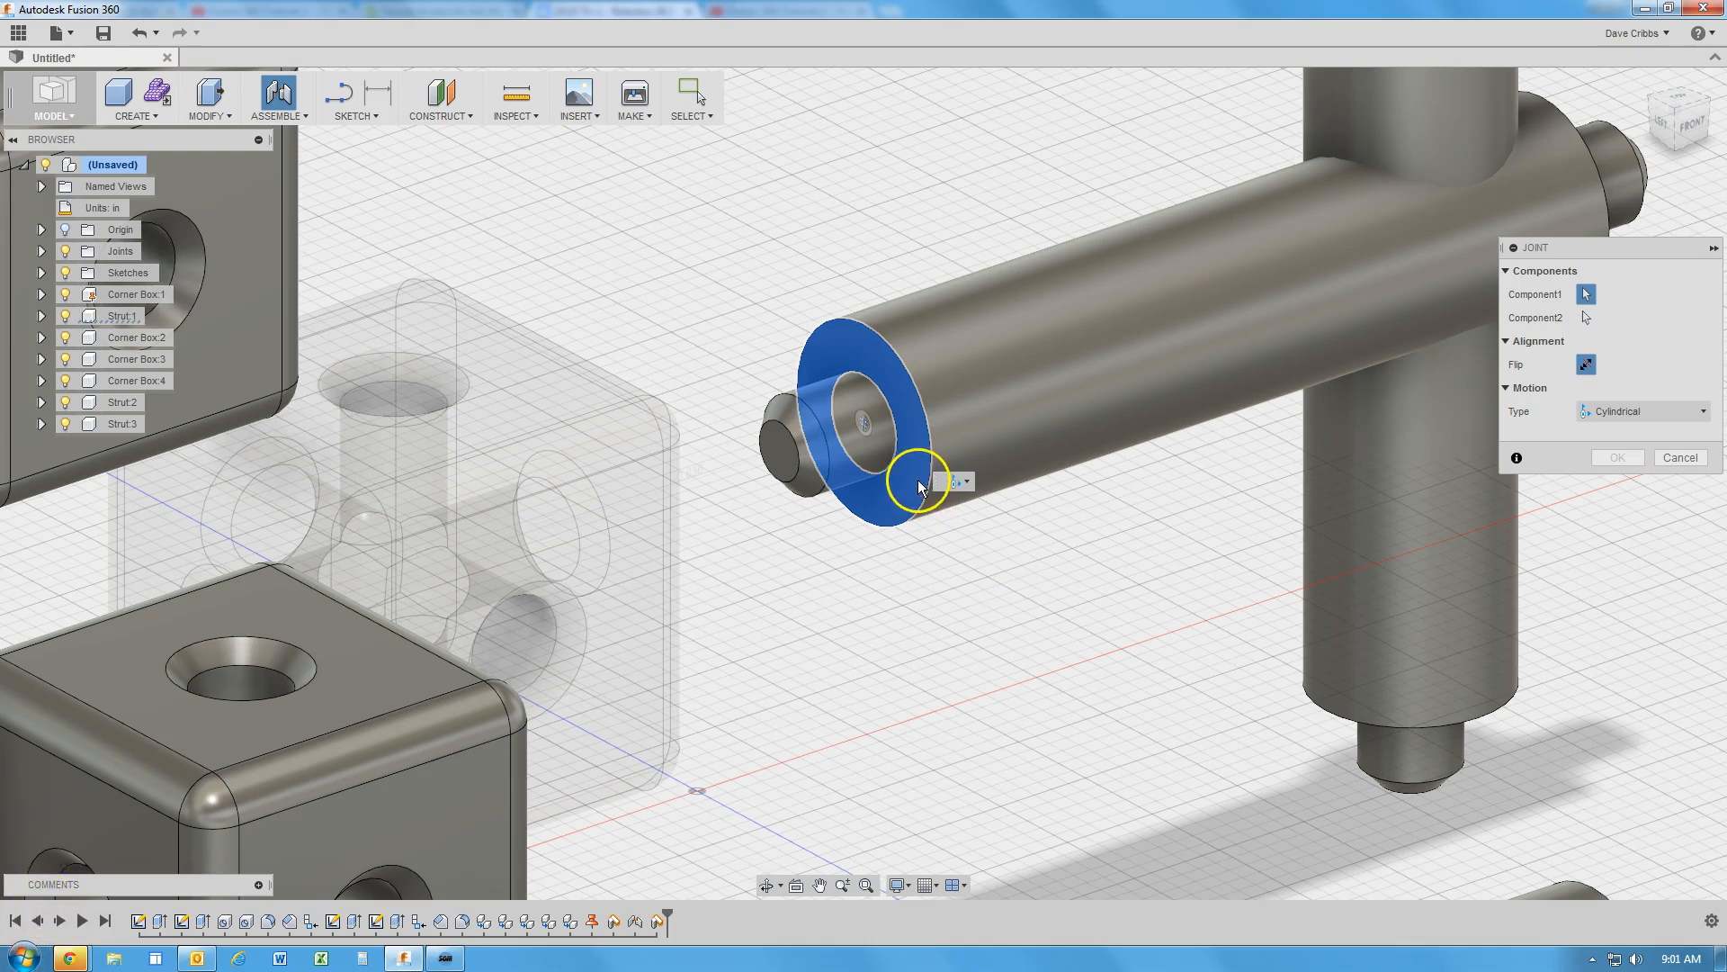
{"action": "left_click", "coordinate": [1705, 414]}
{"action": "left_click", "coordinate": [1624, 553]}
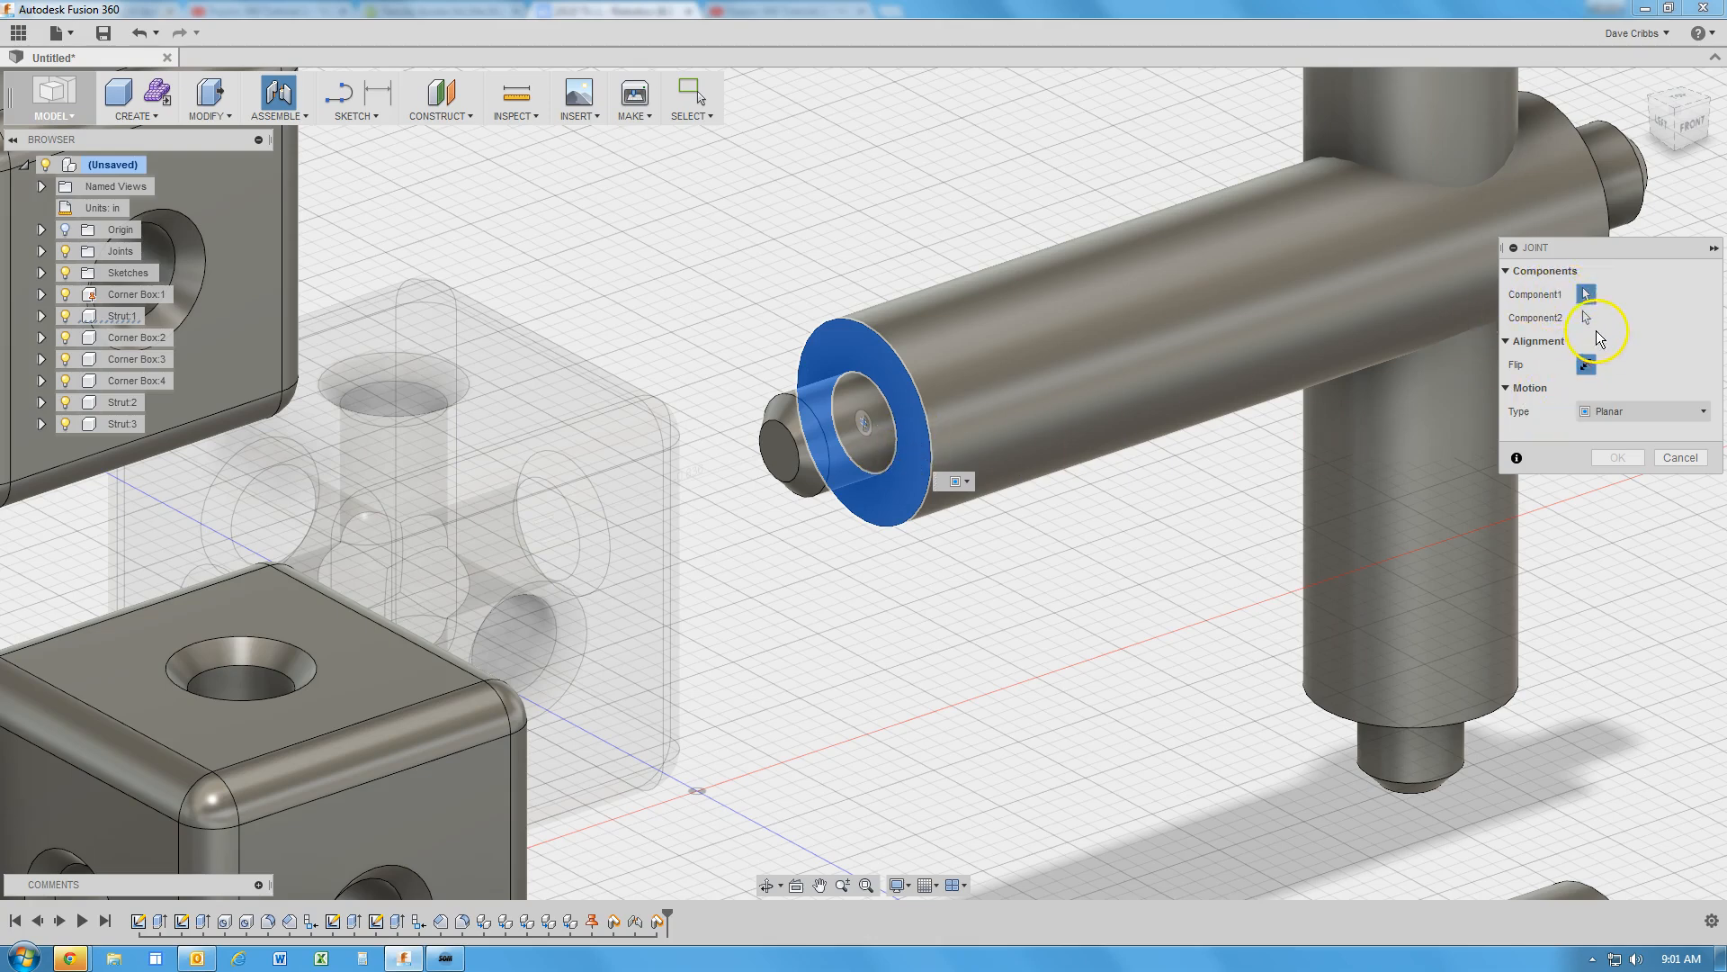
Pick the grounded corner box's right face as the second component and allow the additional joint between the two parts
{"action": "left_click", "coordinate": [1587, 318]}
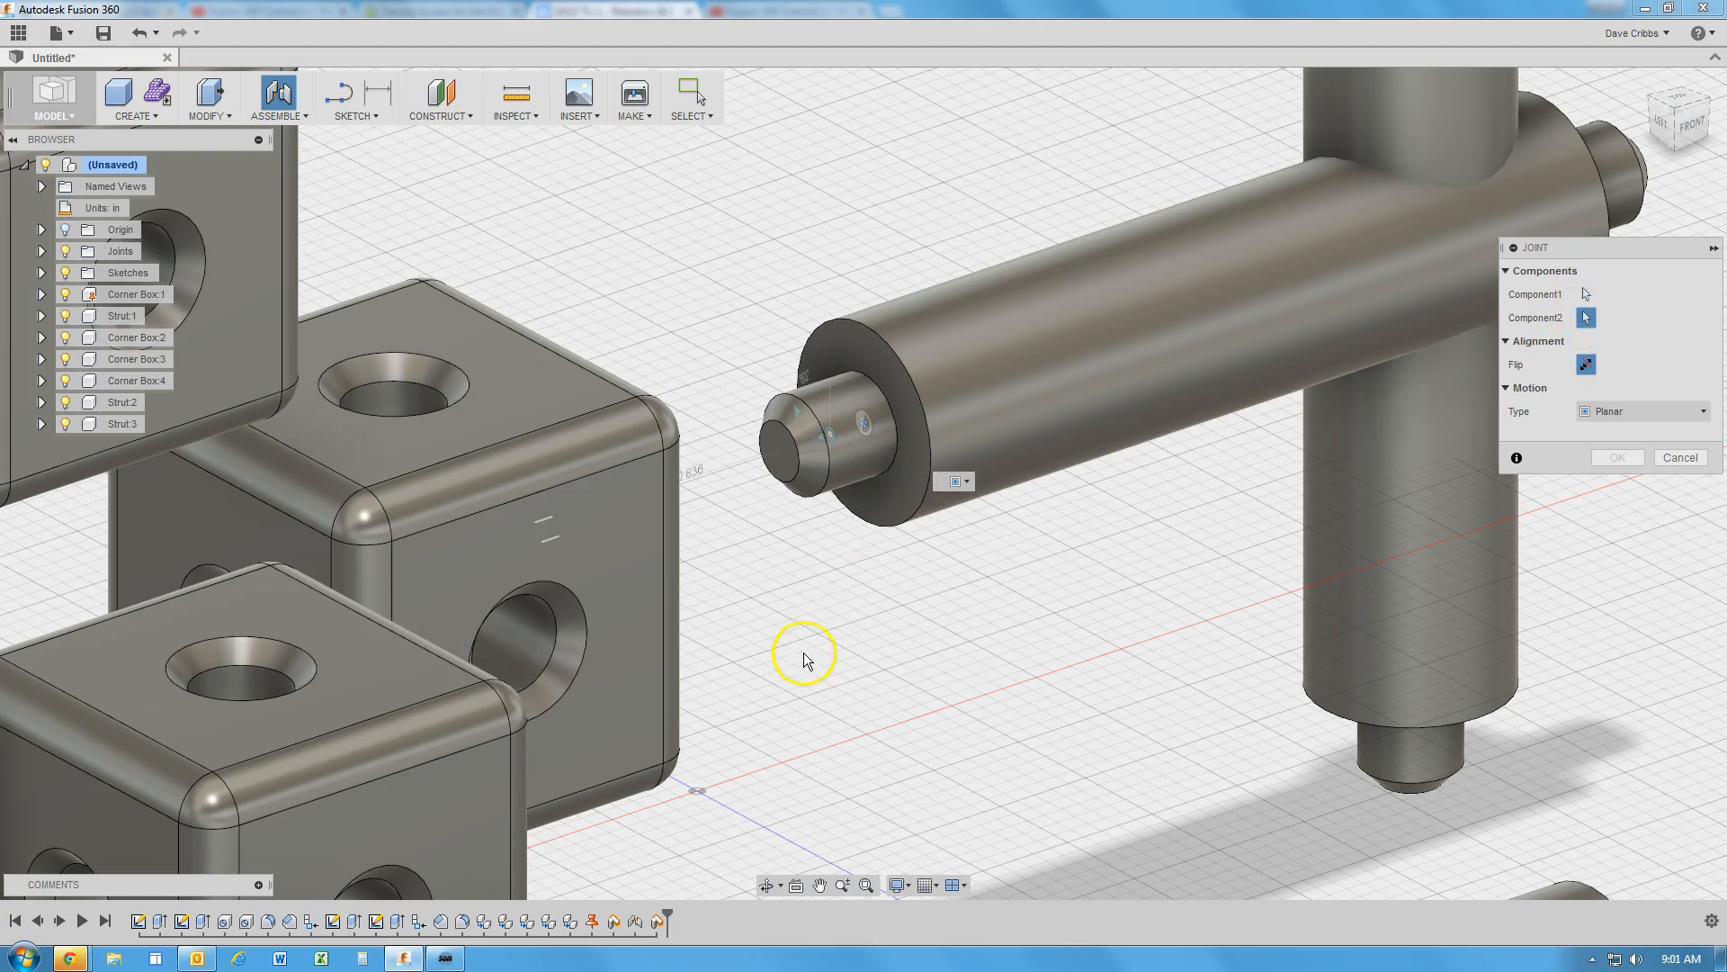
{"action": "middle_click_drag", "start_coordinate": [874, 648], "coordinate": [786, 651], "text": "shift"}
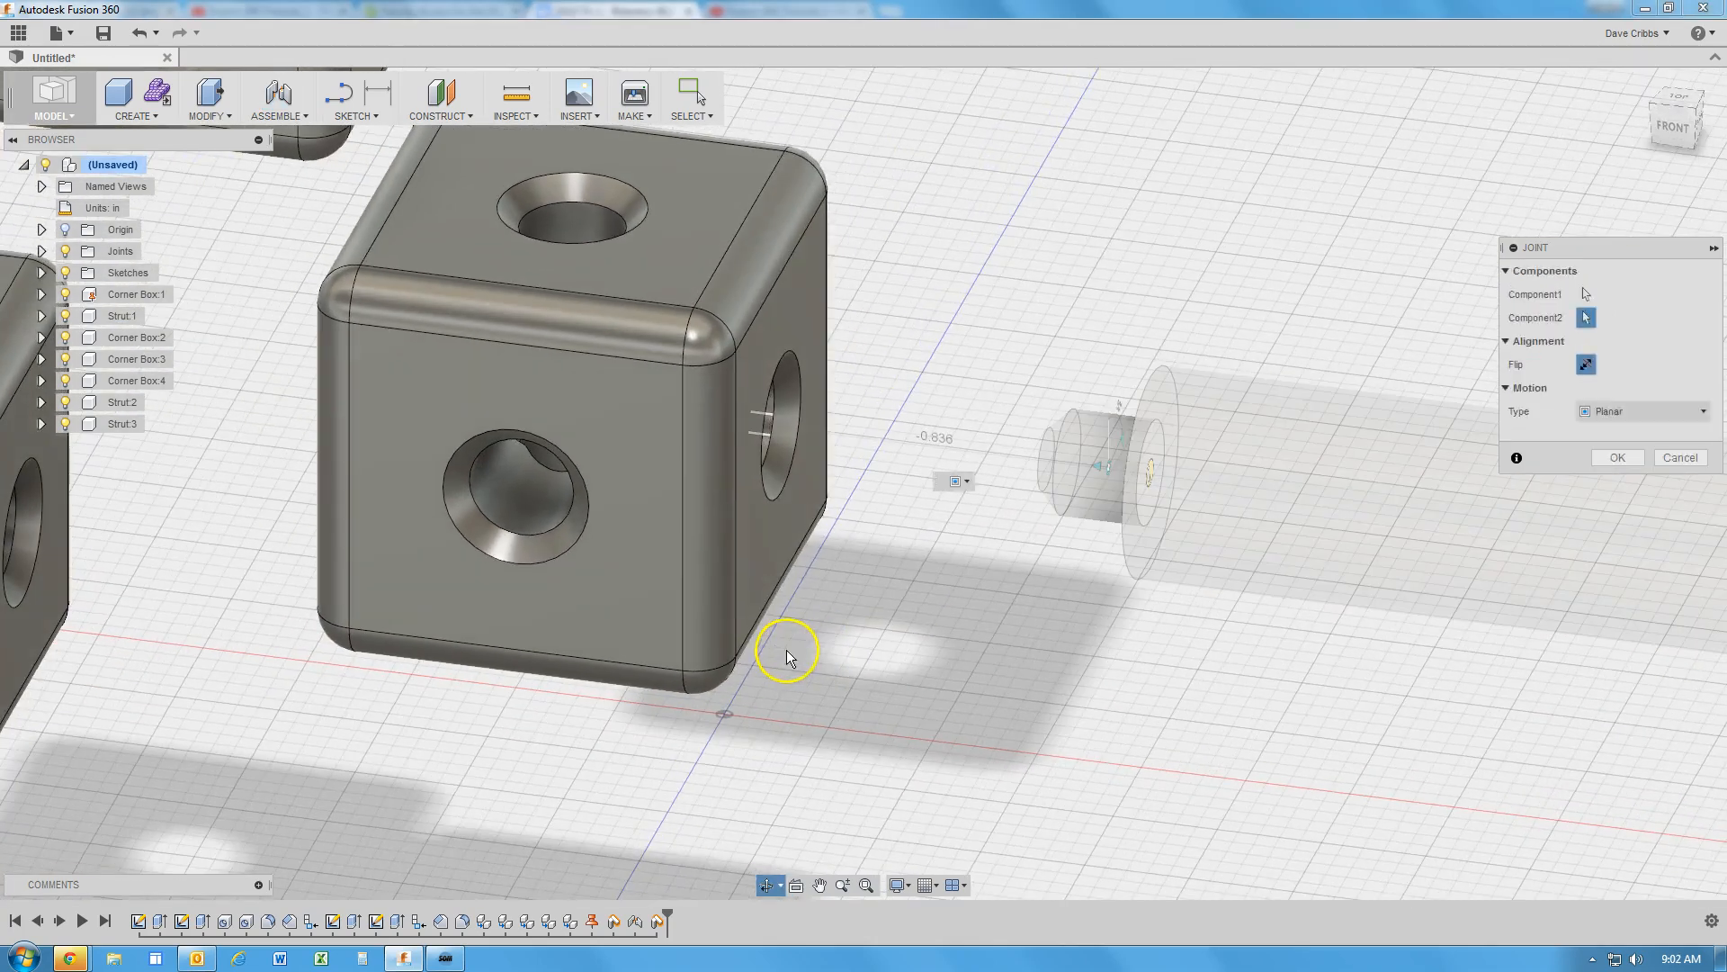
{"action": "left_click", "coordinate": [770, 543]}
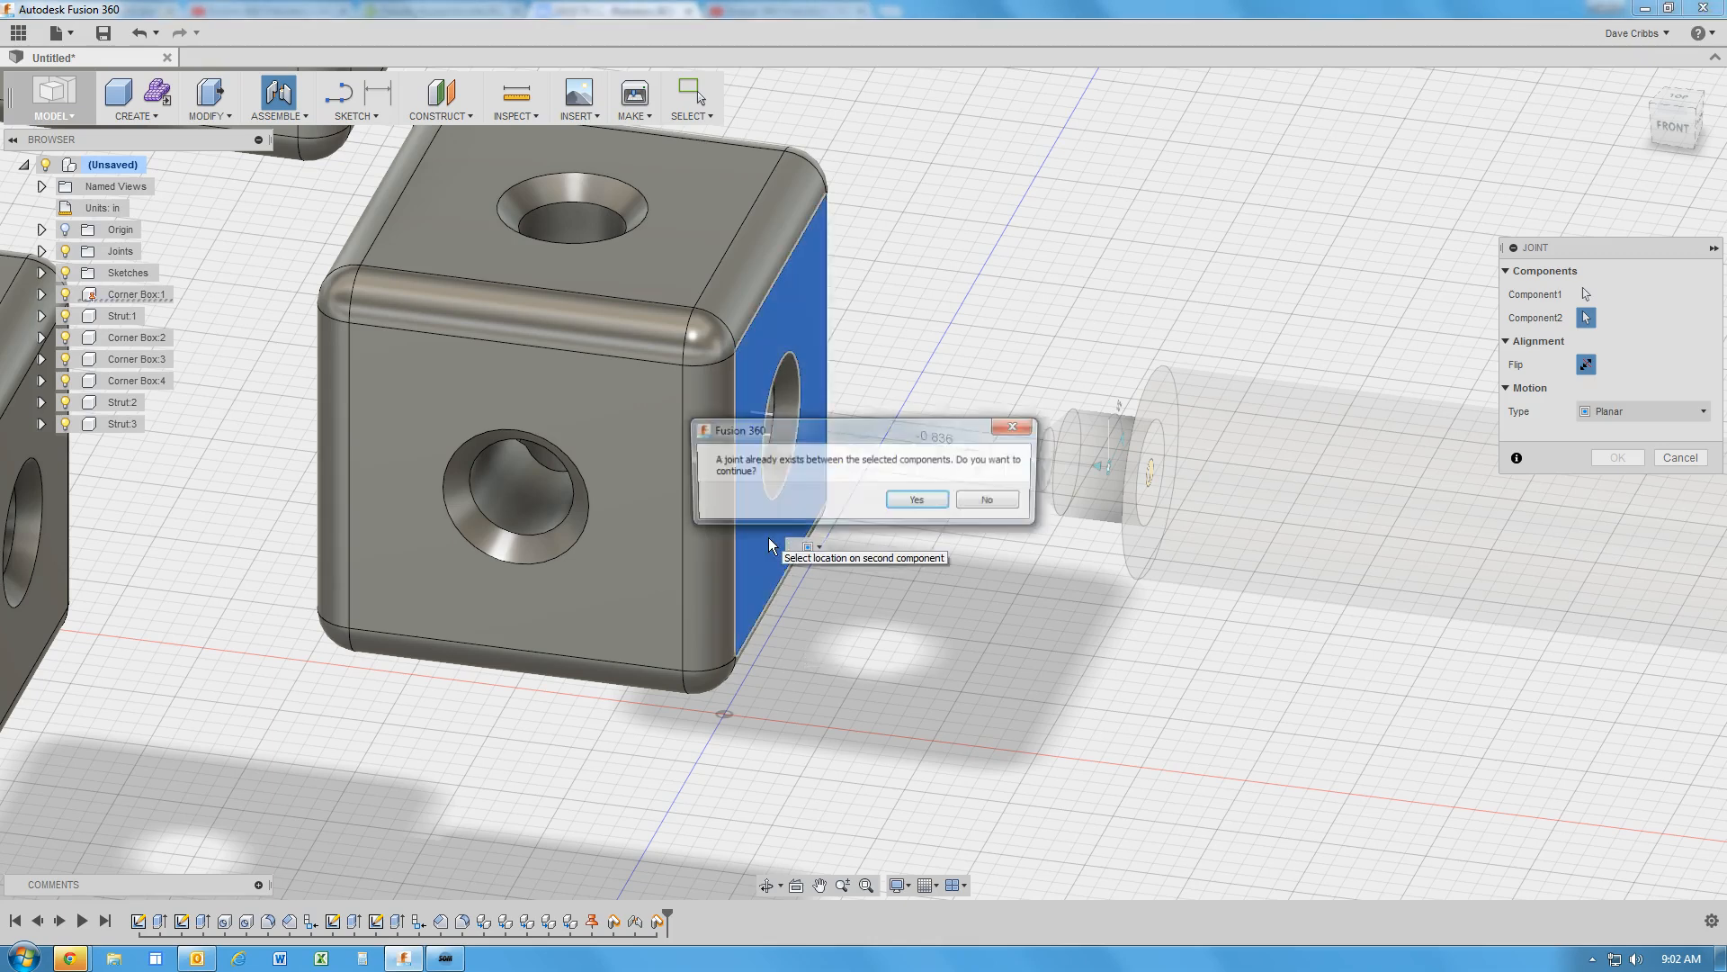
{"action": "left_click", "coordinate": [919, 501]}
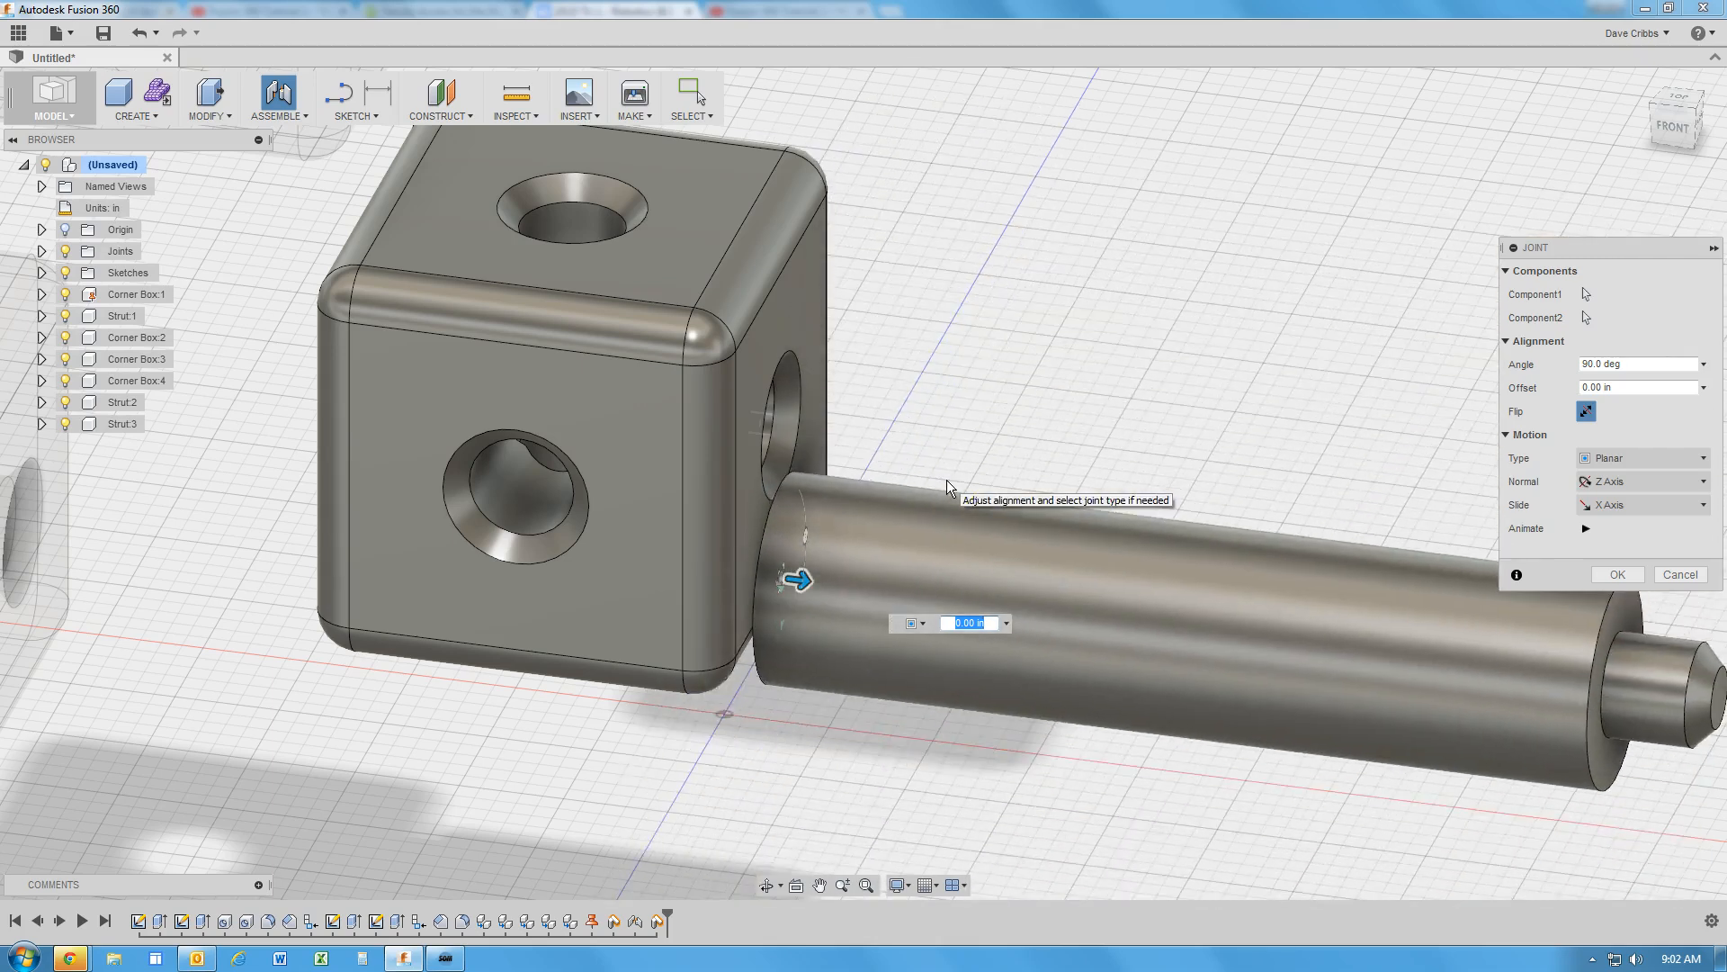
Animate the planar joint and examine the strut's motion against the box face from the top view
{"action": "left_click", "coordinate": [1586, 529]}
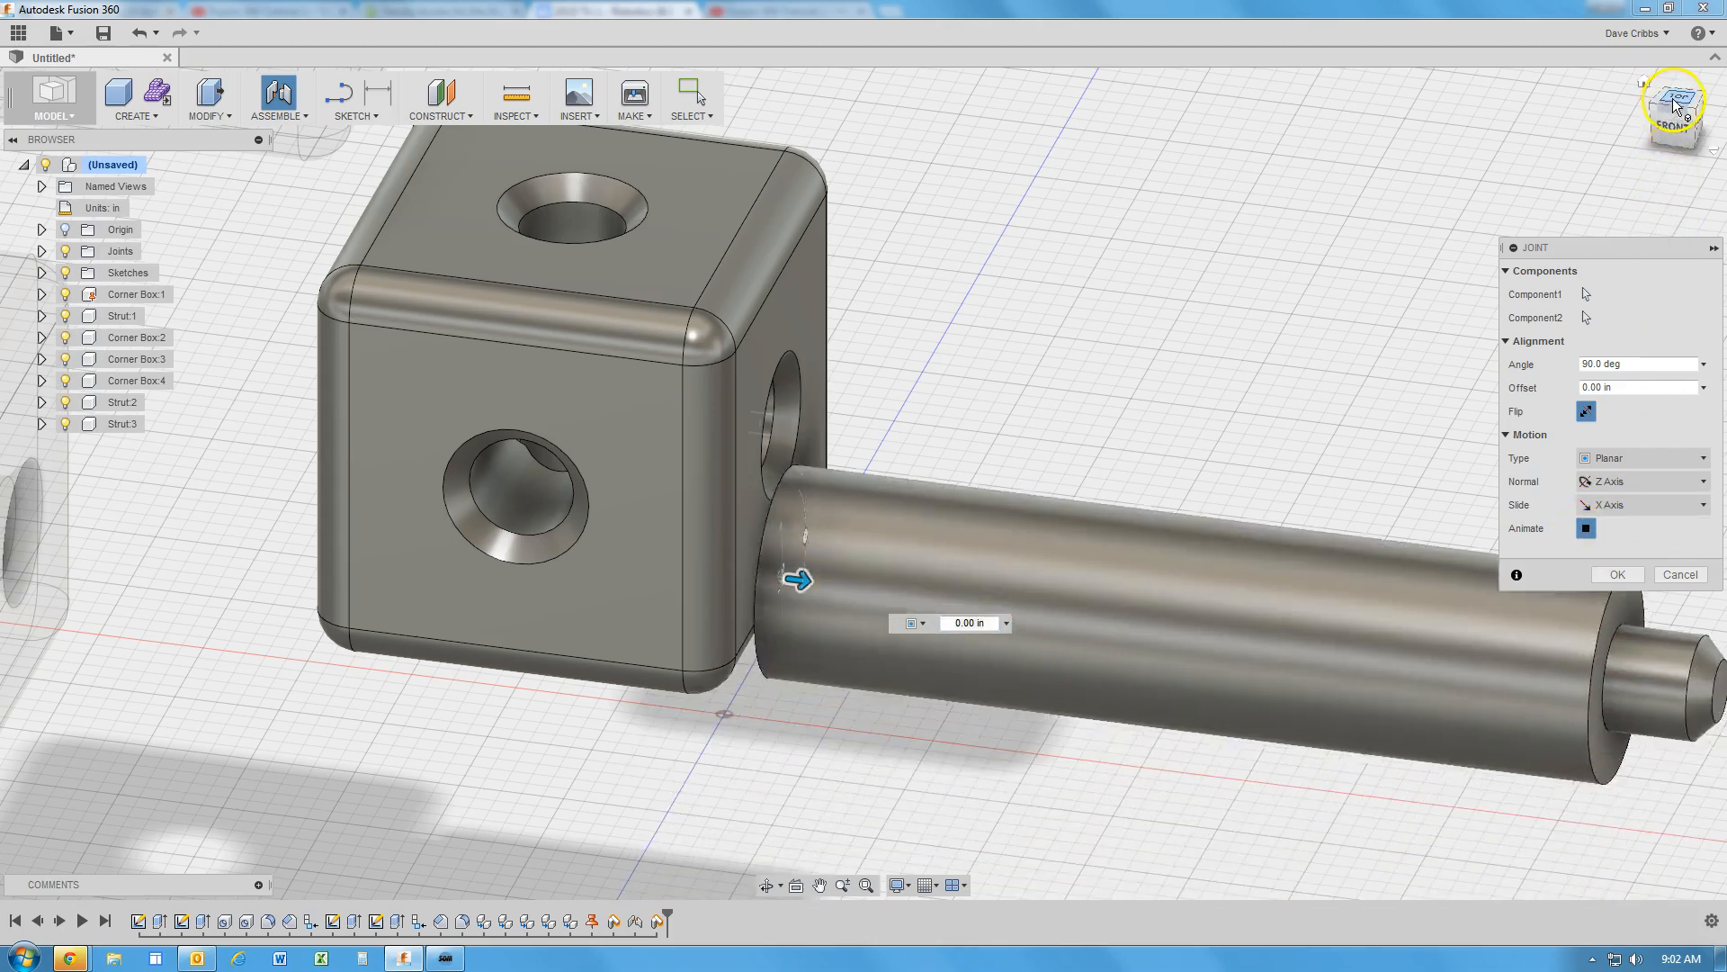
{"action": "left_click", "coordinate": [1675, 106]}
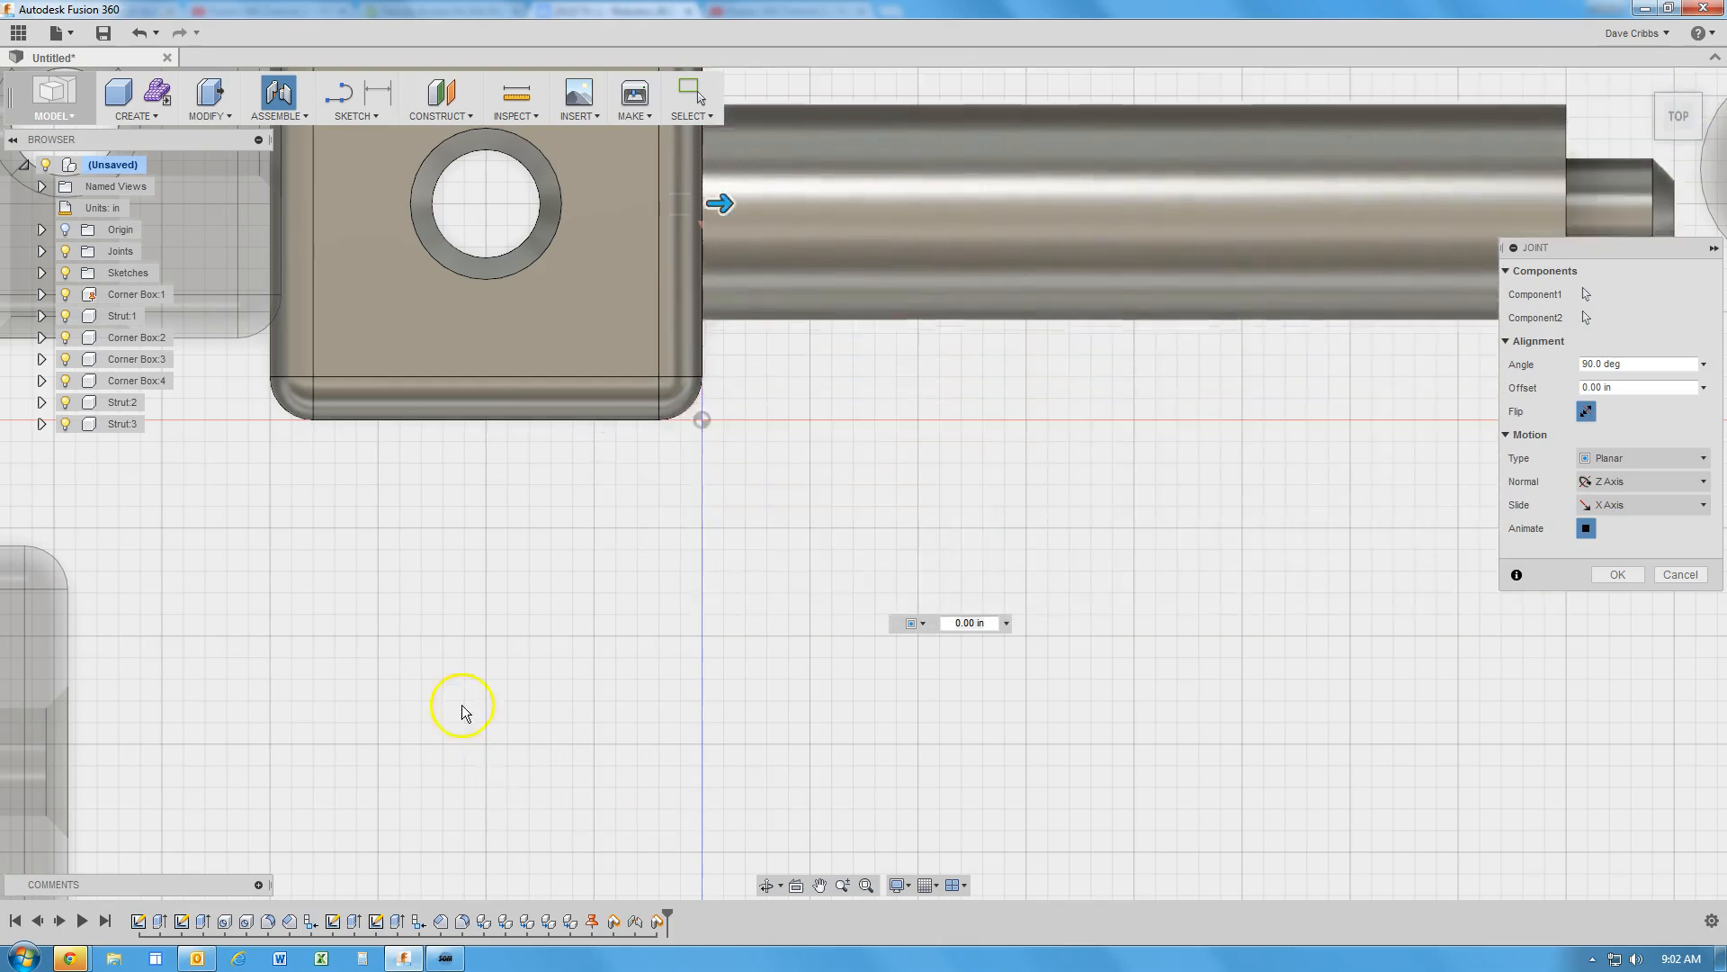
{"action": "scroll", "coordinate": [490, 679], "scroll_direction": "down", "scroll_amount": 1}
{"action": "middle_click_drag", "start_coordinate": [501, 671], "coordinate": [611, 838]}
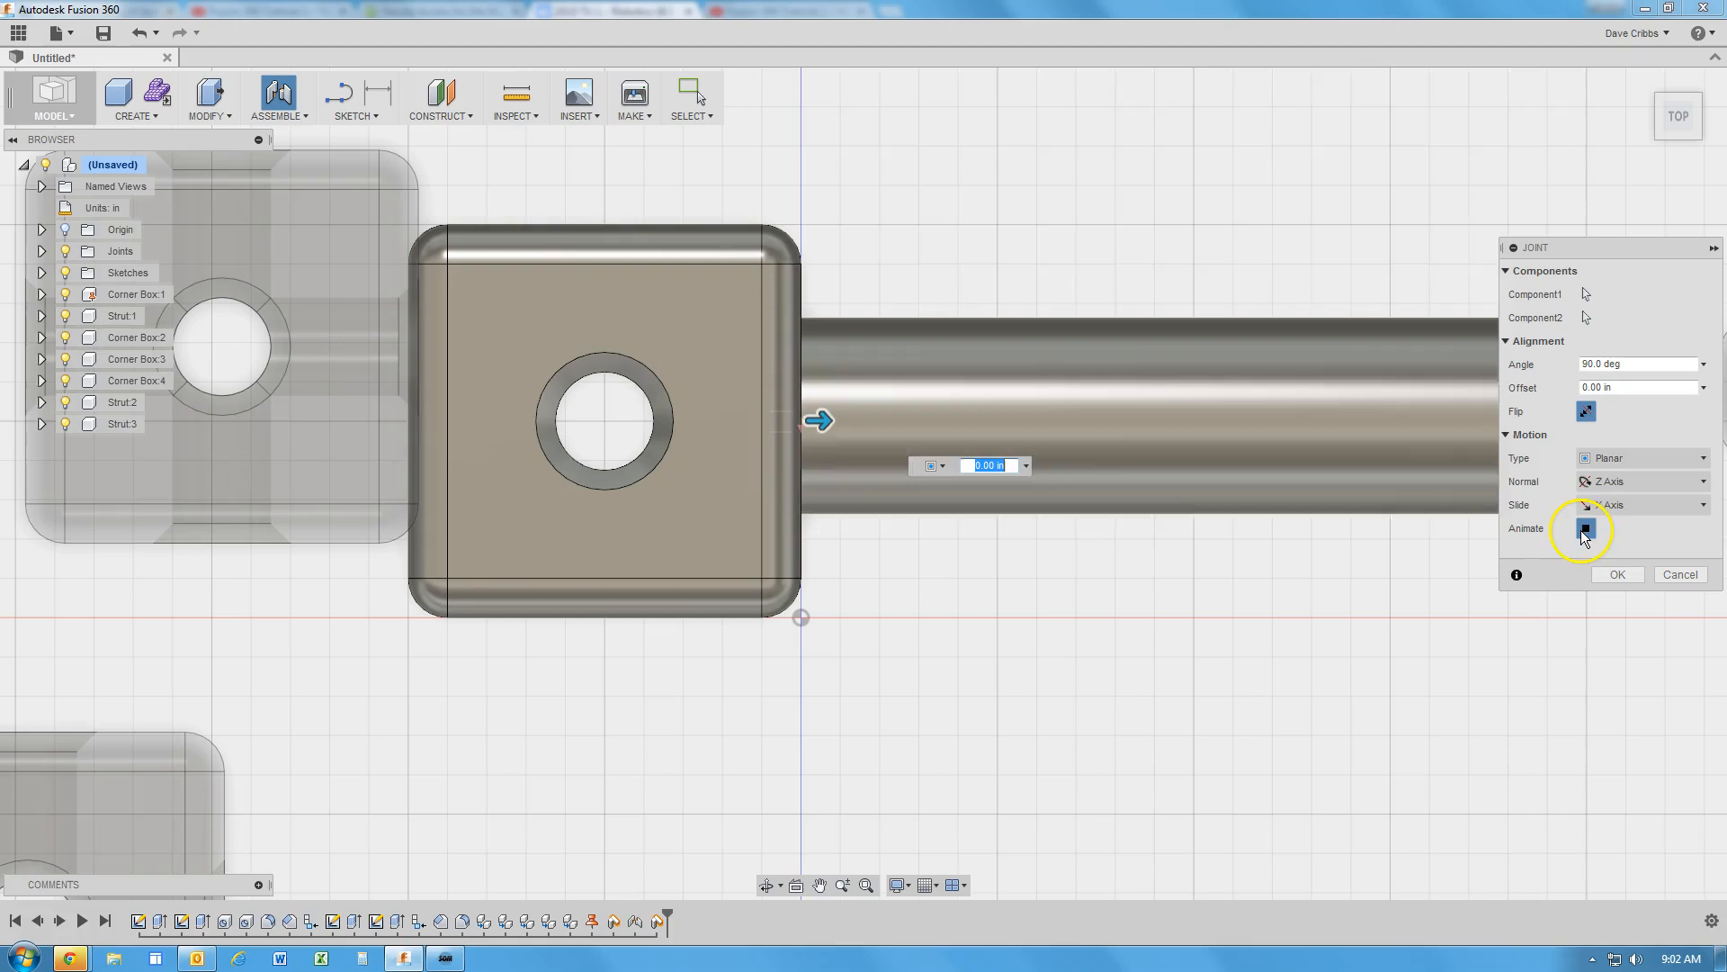
{"action": "left_click", "coordinate": [1586, 529]}
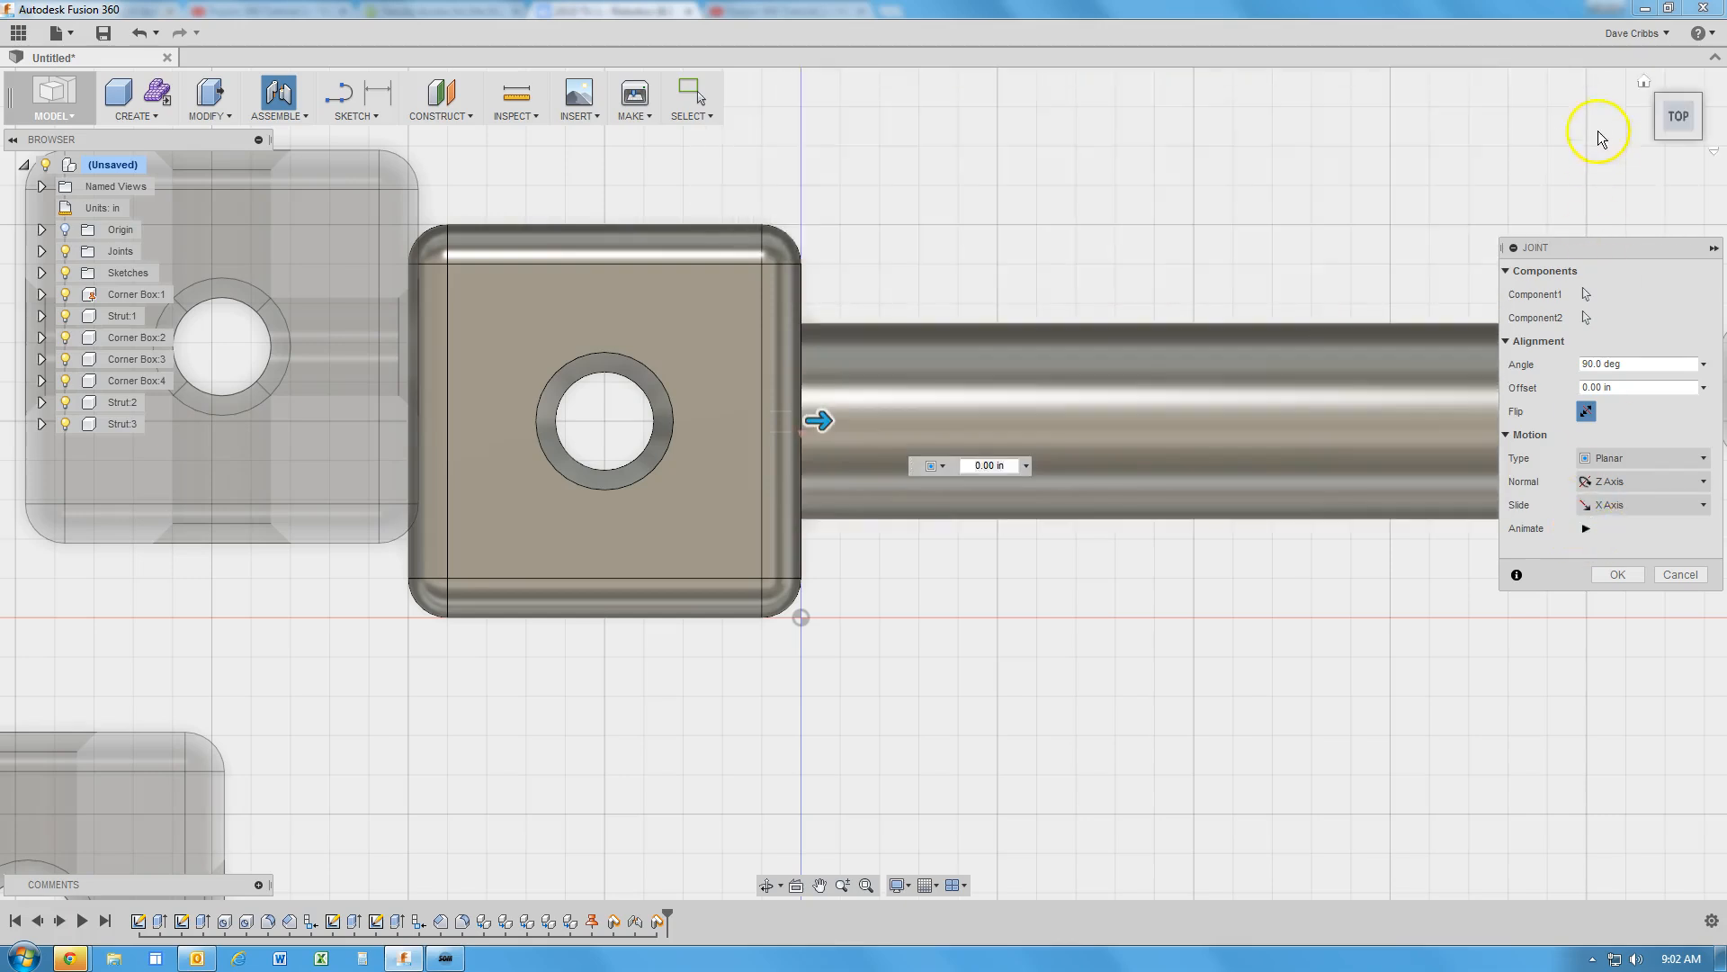
Accept the planar joint and test the strut's remaining freedom of movement in the grounded corner box
{"action": "left_click", "coordinate": [1643, 86]}
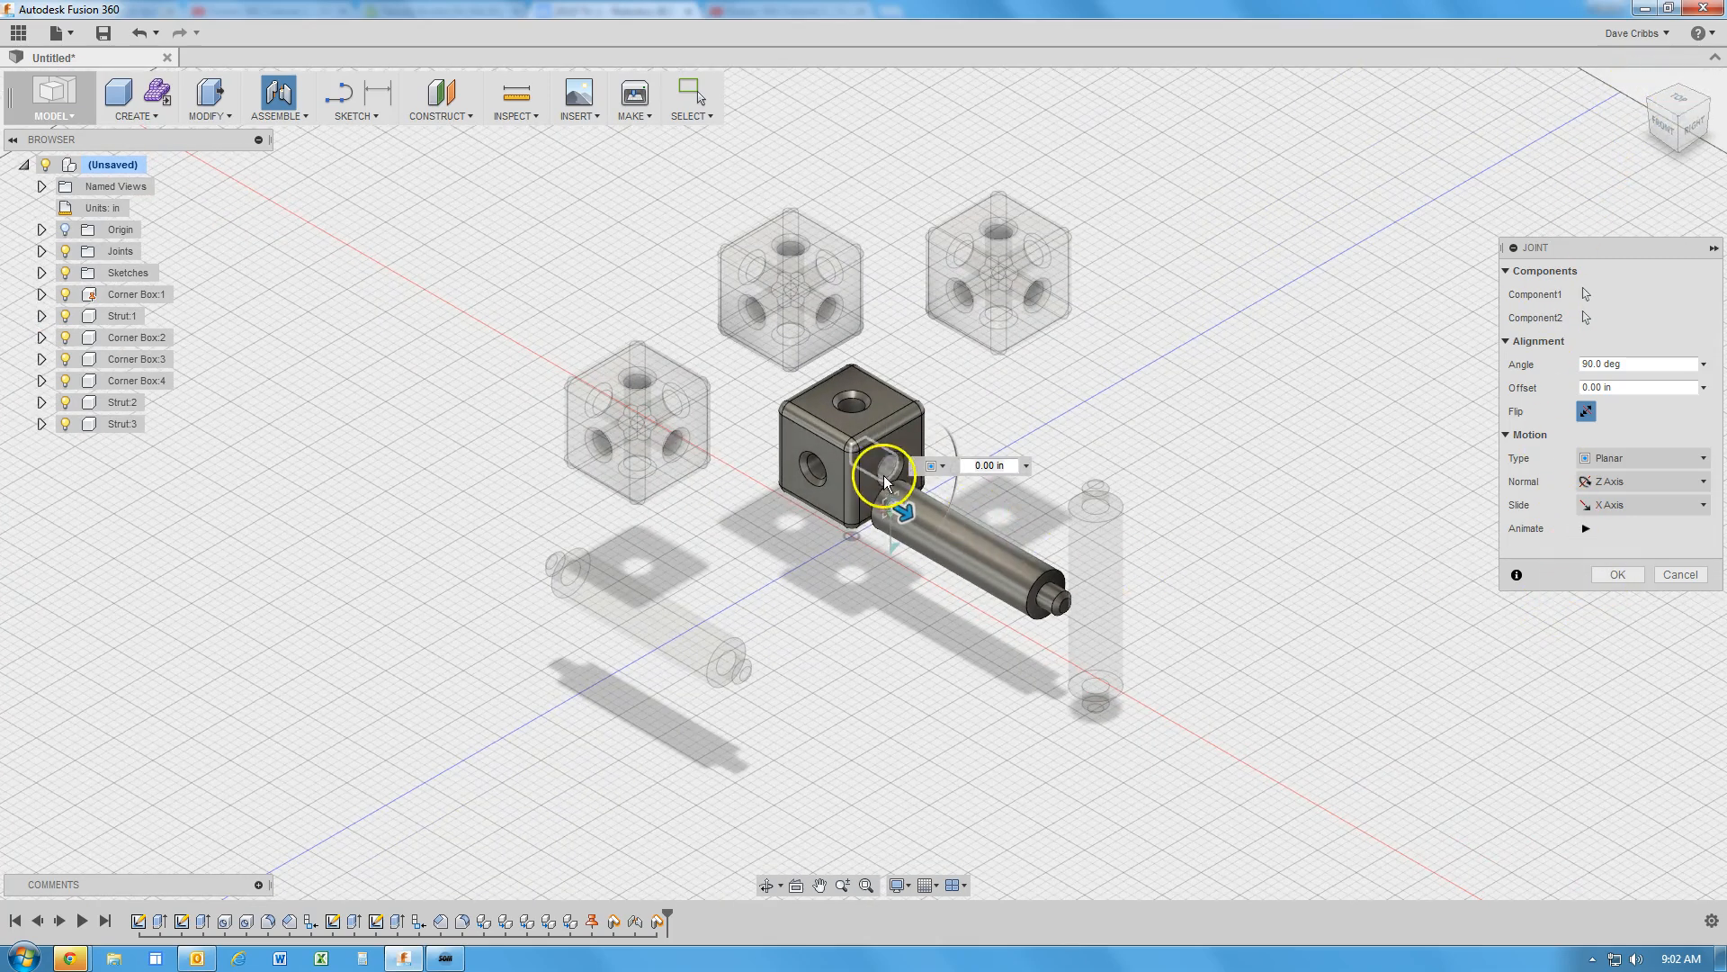
{"action": "left_click", "coordinate": [1615, 576]}
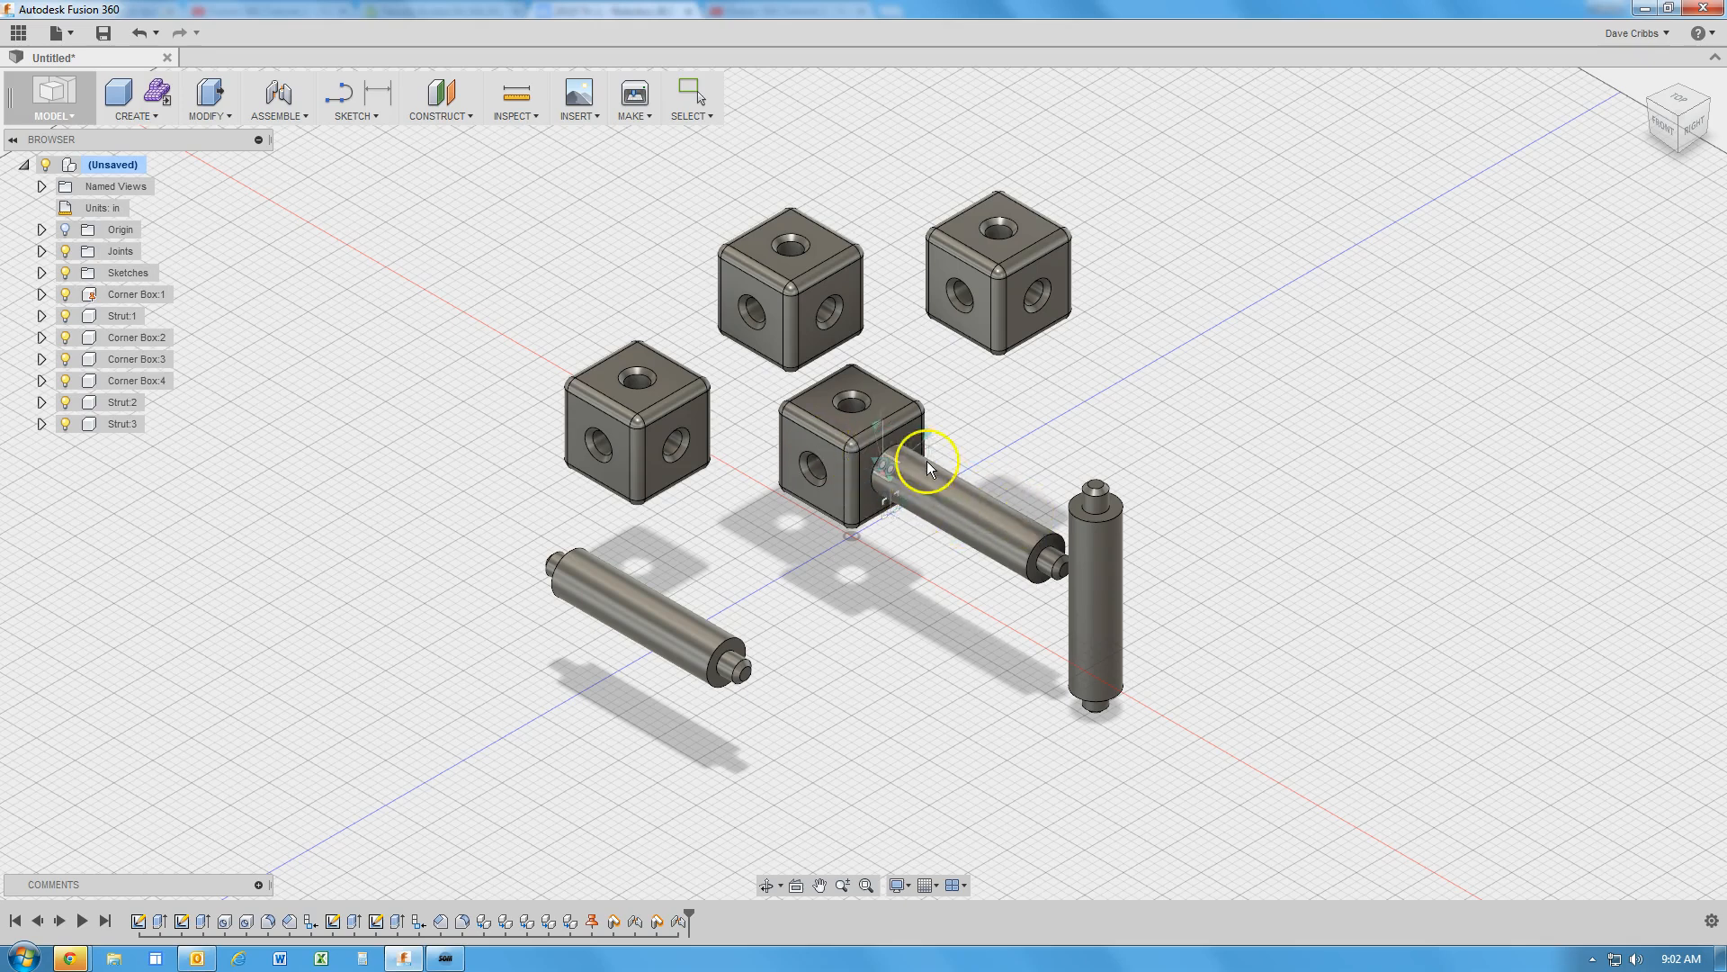
{"action": "left_click_drag", "start_coordinate": [942, 480], "coordinate": [942, 480]}
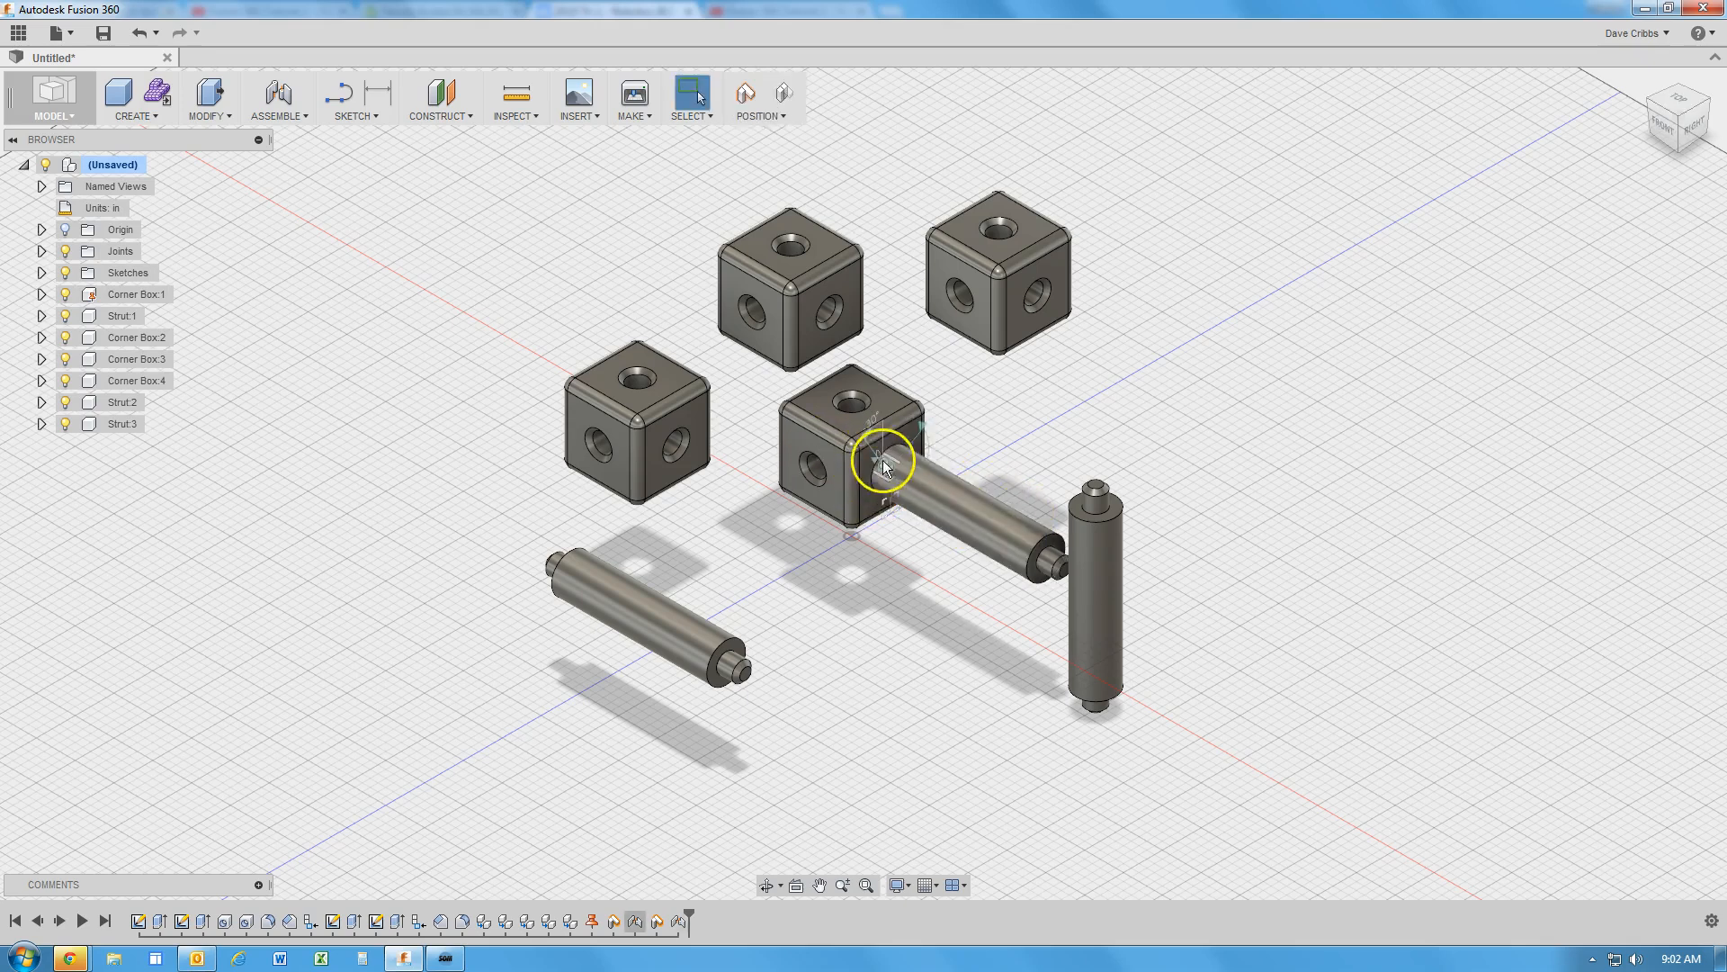
{"action": "left_click_drag", "start_coordinate": [963, 517], "coordinate": [957, 479]}
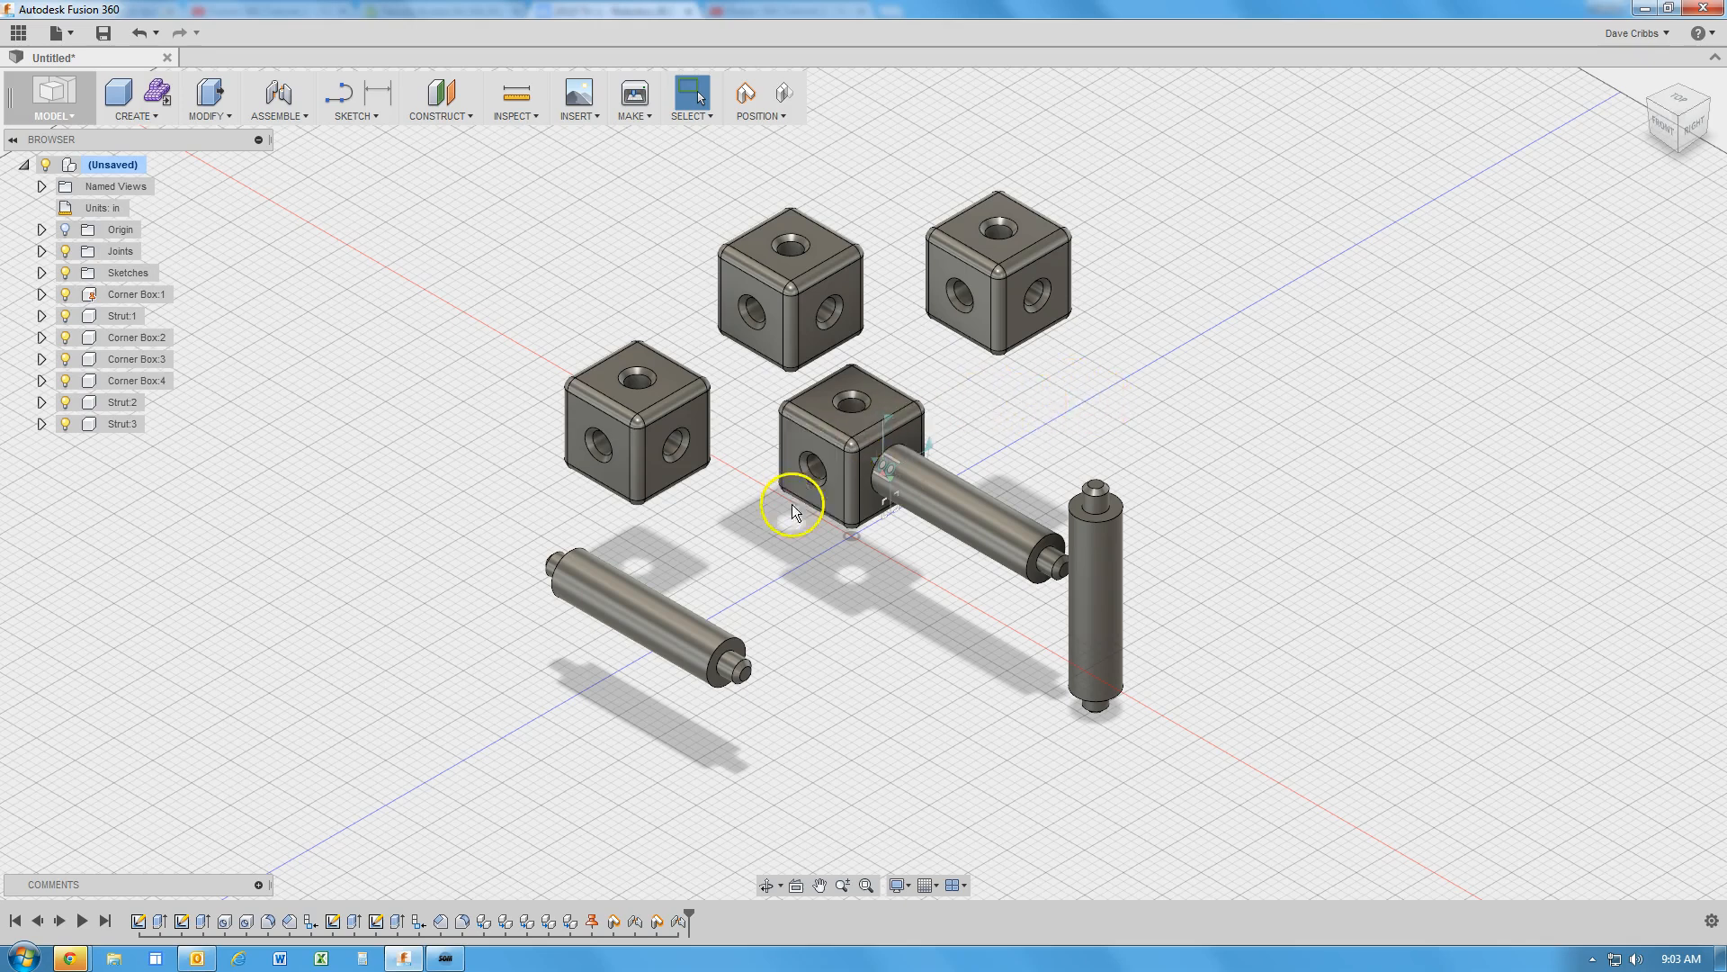
Rotate Strut:2 by 90 degrees about the Y axis and capture its new position when starting a joint
{"action": "left_click", "coordinate": [629, 601]}
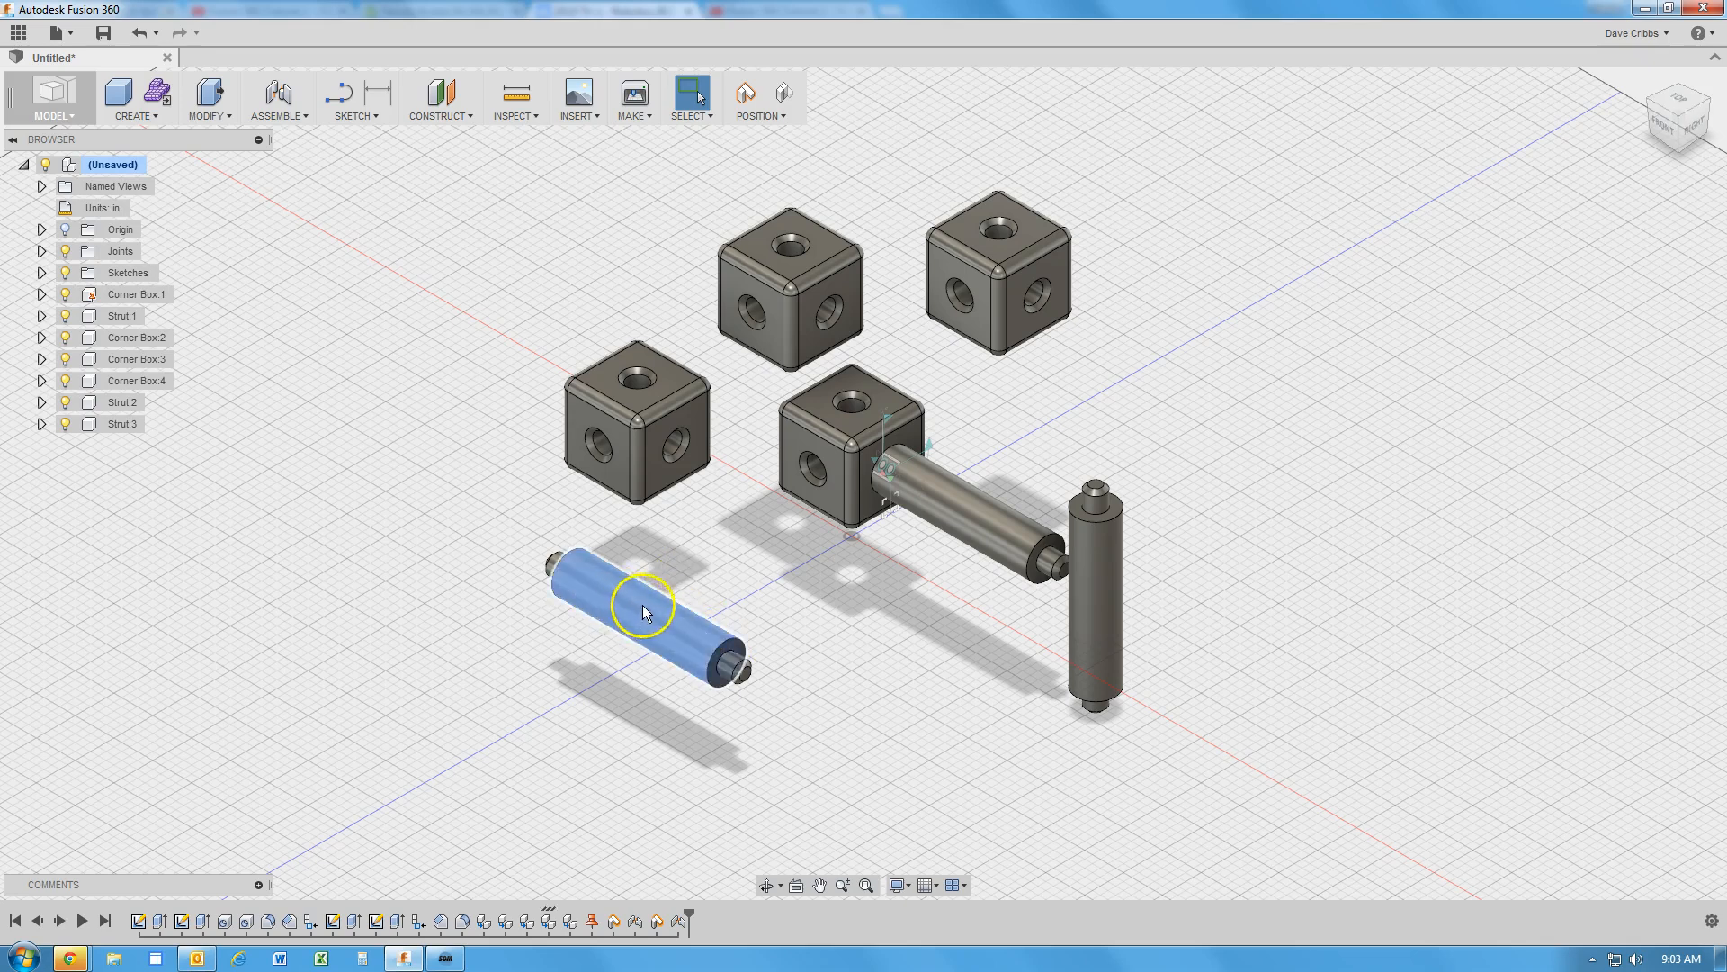
{"action": "right_click", "coordinate": [123, 402]}
{"action": "left_click", "coordinate": [153, 439]}
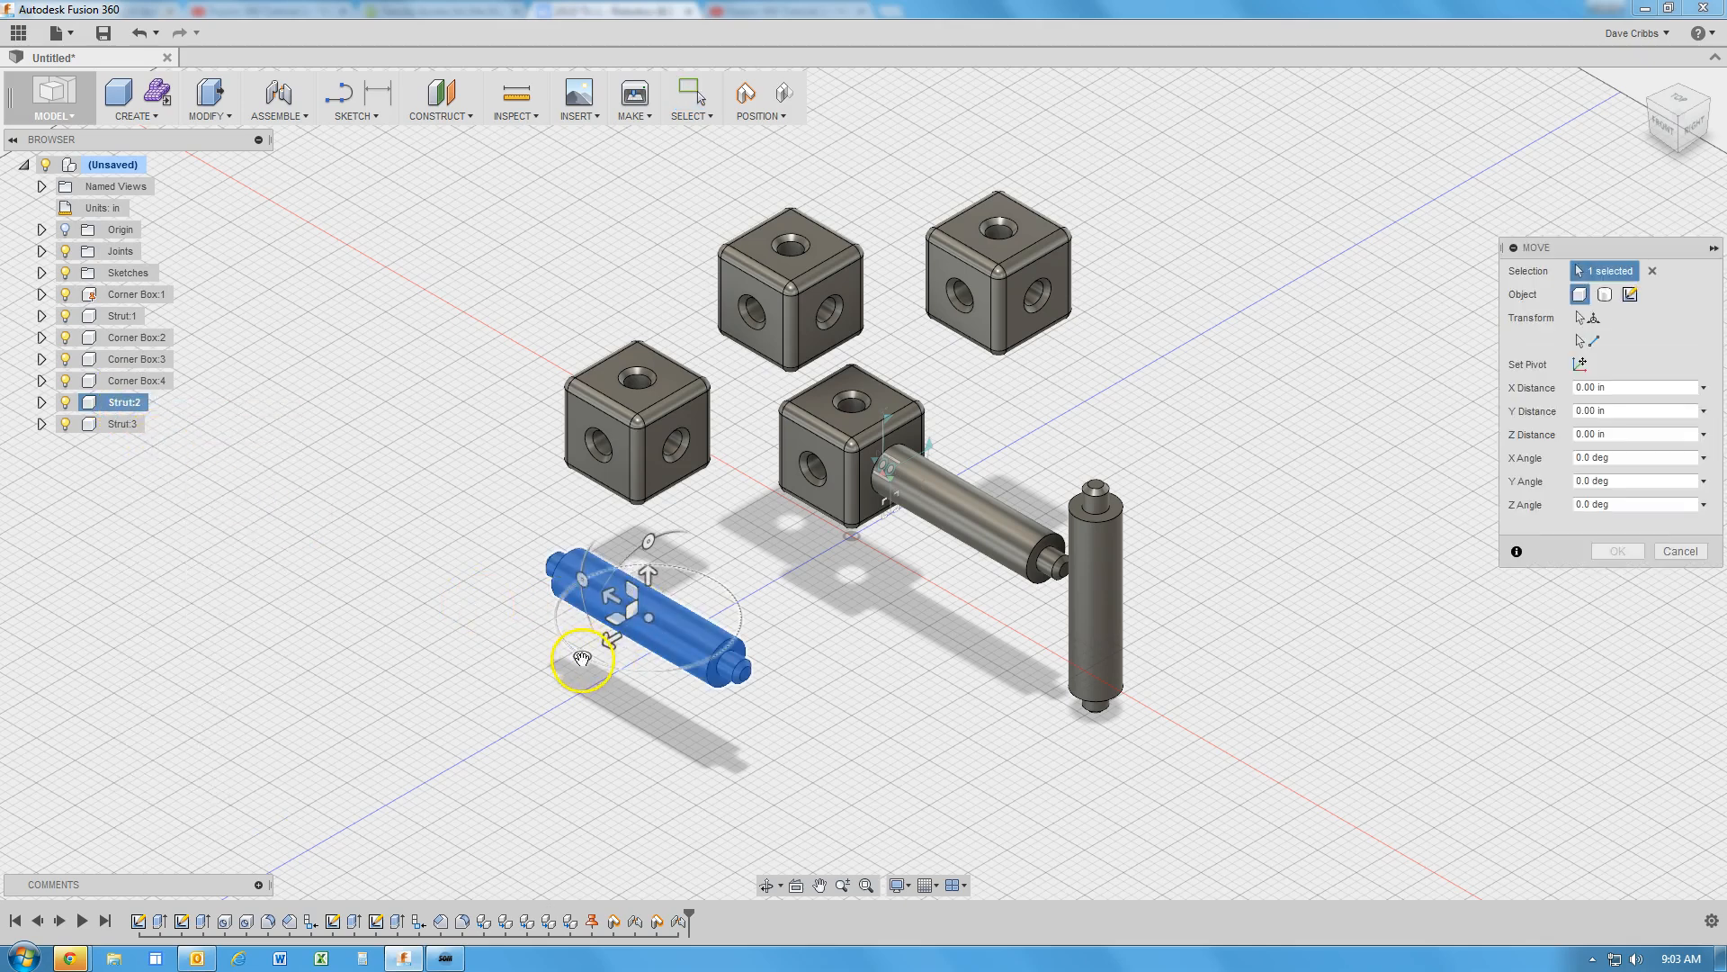
{"action": "left_click_drag", "start_coordinate": [578, 656], "coordinate": [716, 656]}
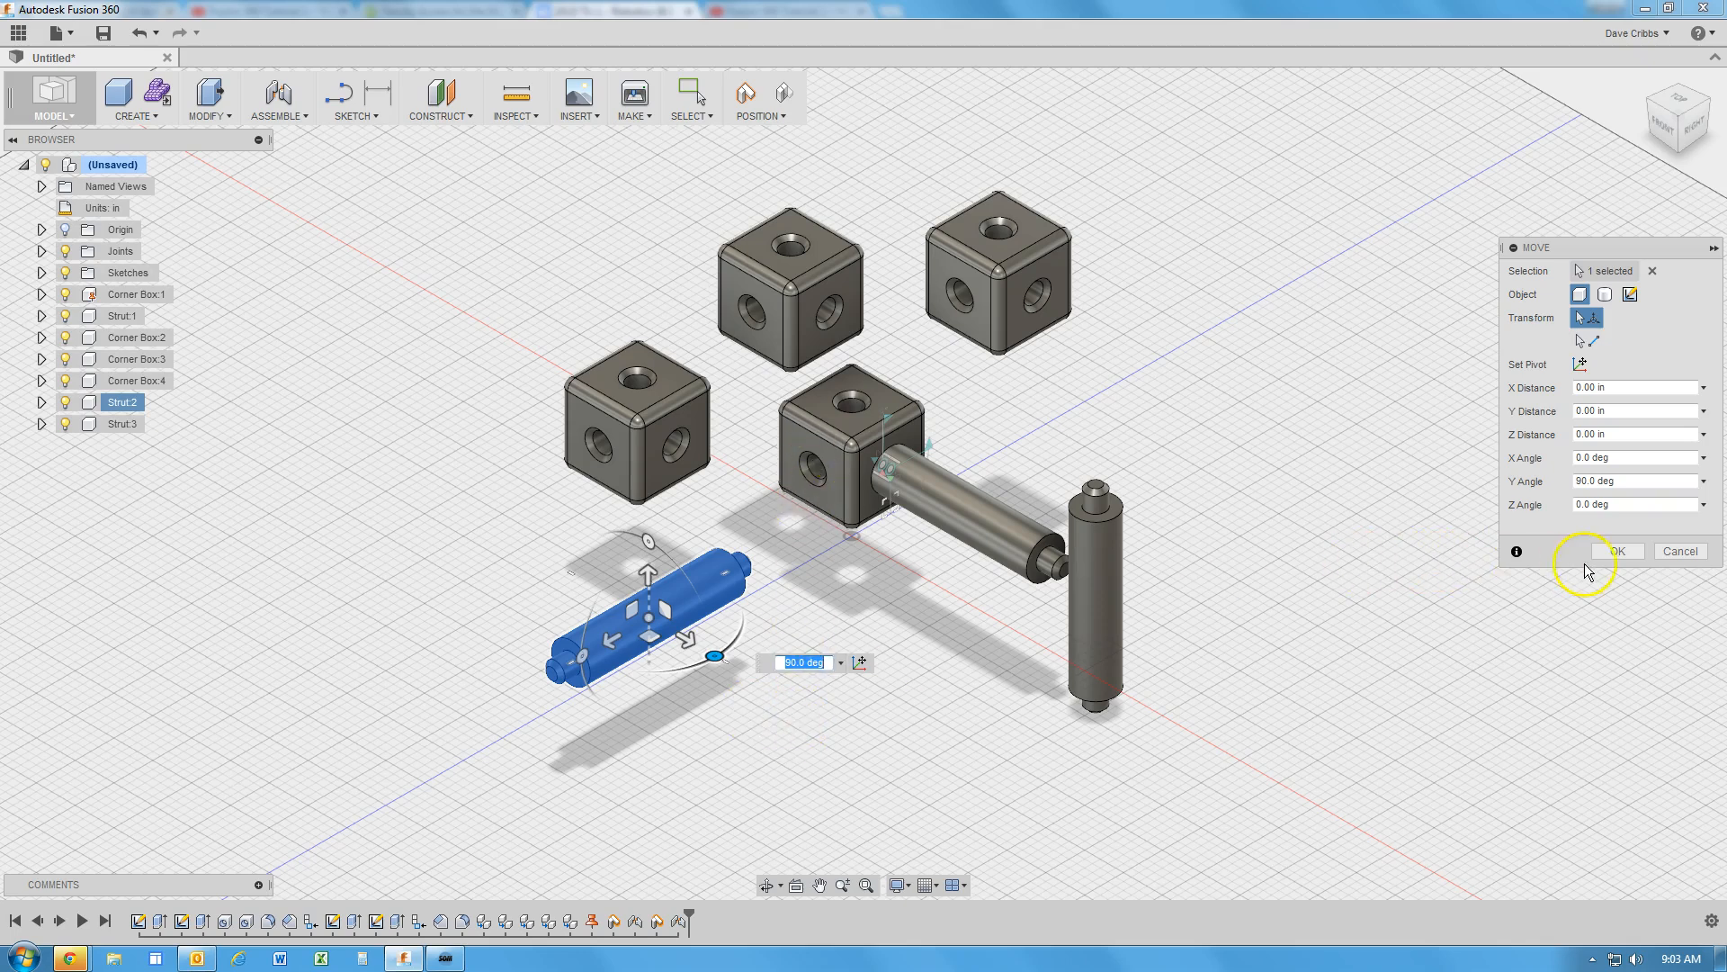
{"action": "left_click", "coordinate": [1616, 551]}
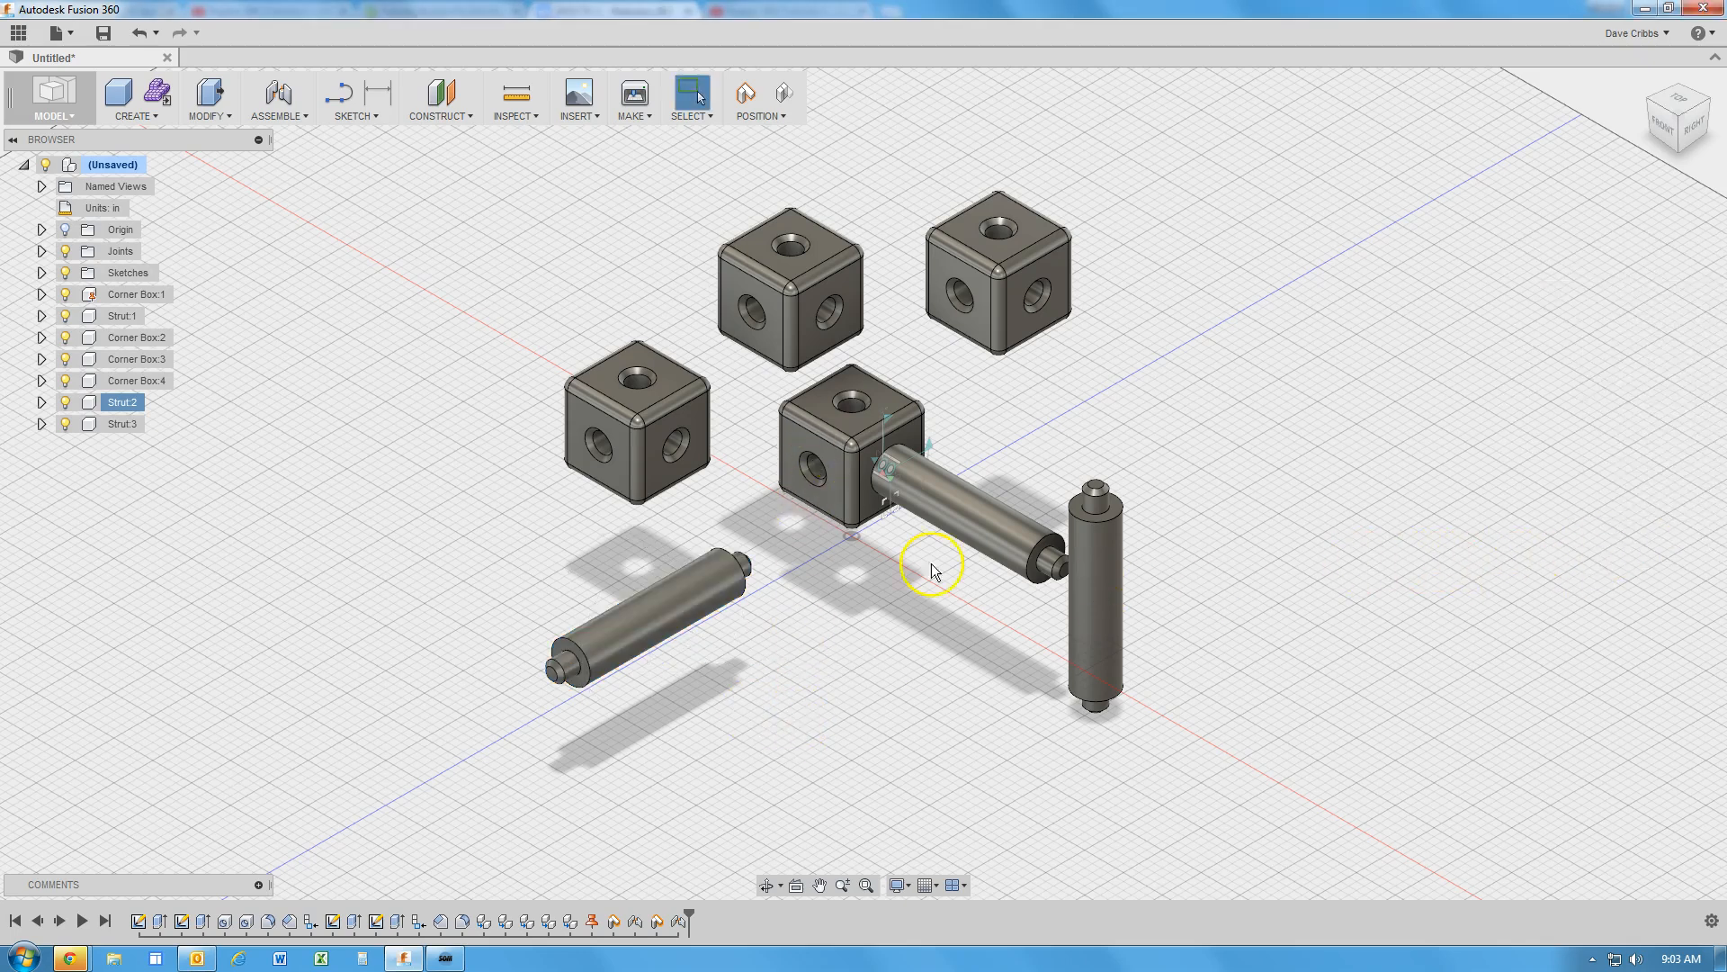
{"action": "left_click", "coordinate": [279, 99]}
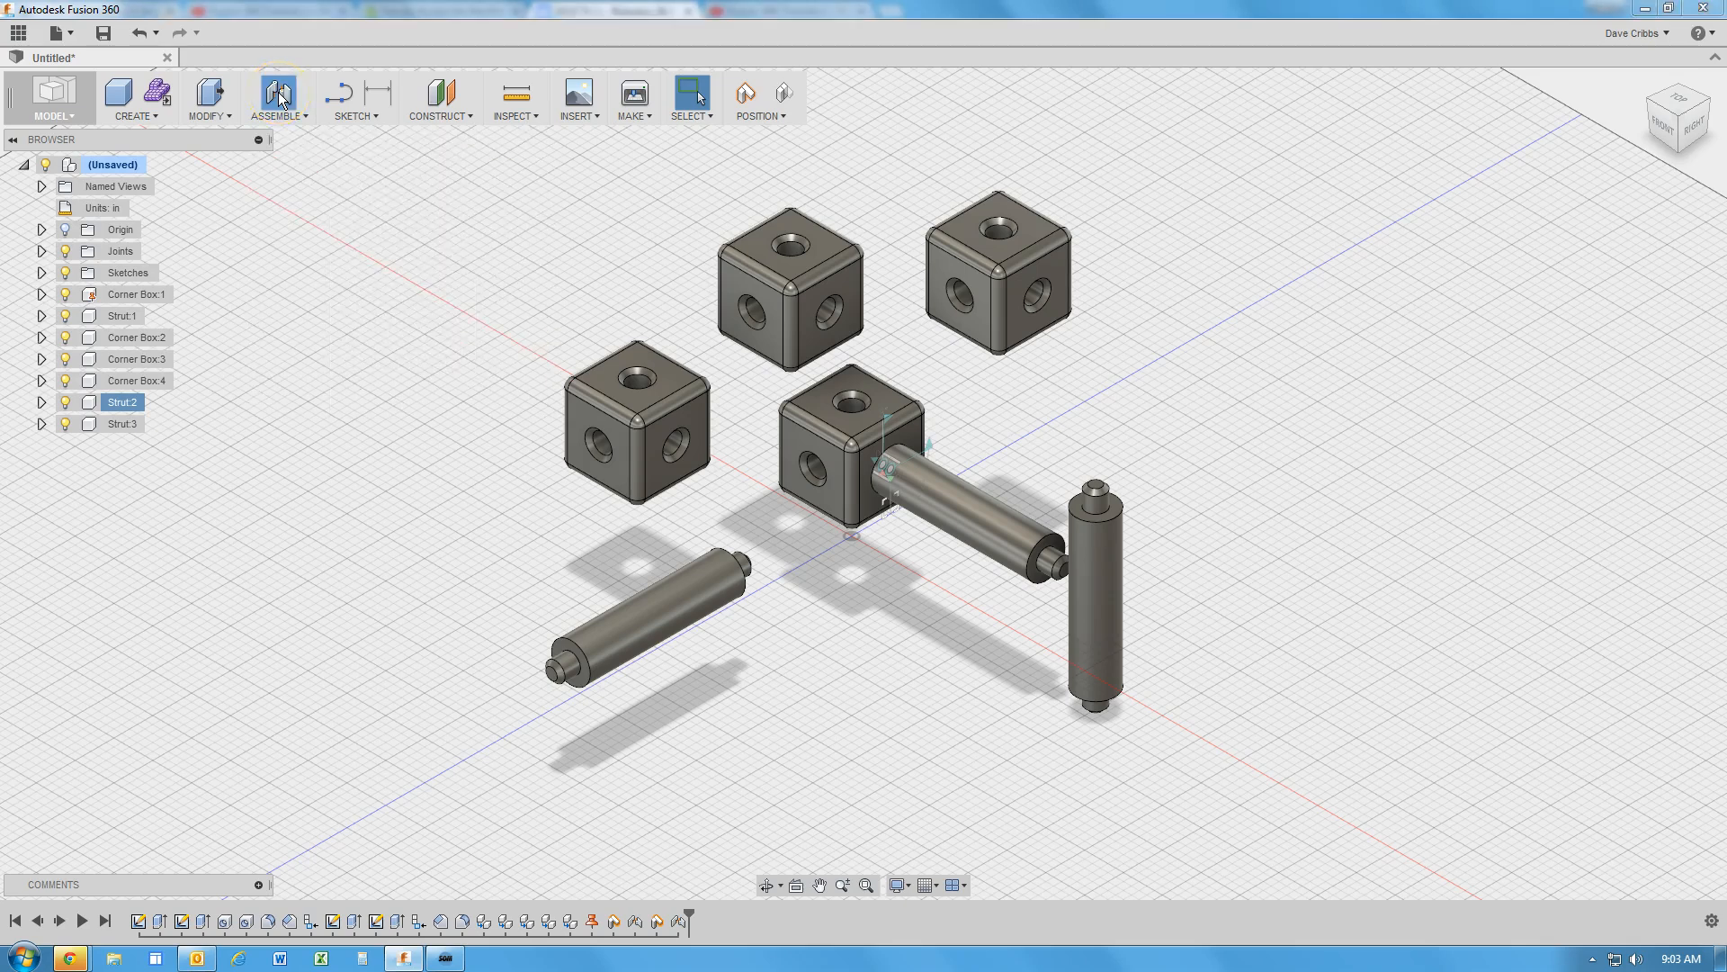
{"action": "left_click", "coordinate": [931, 515]}
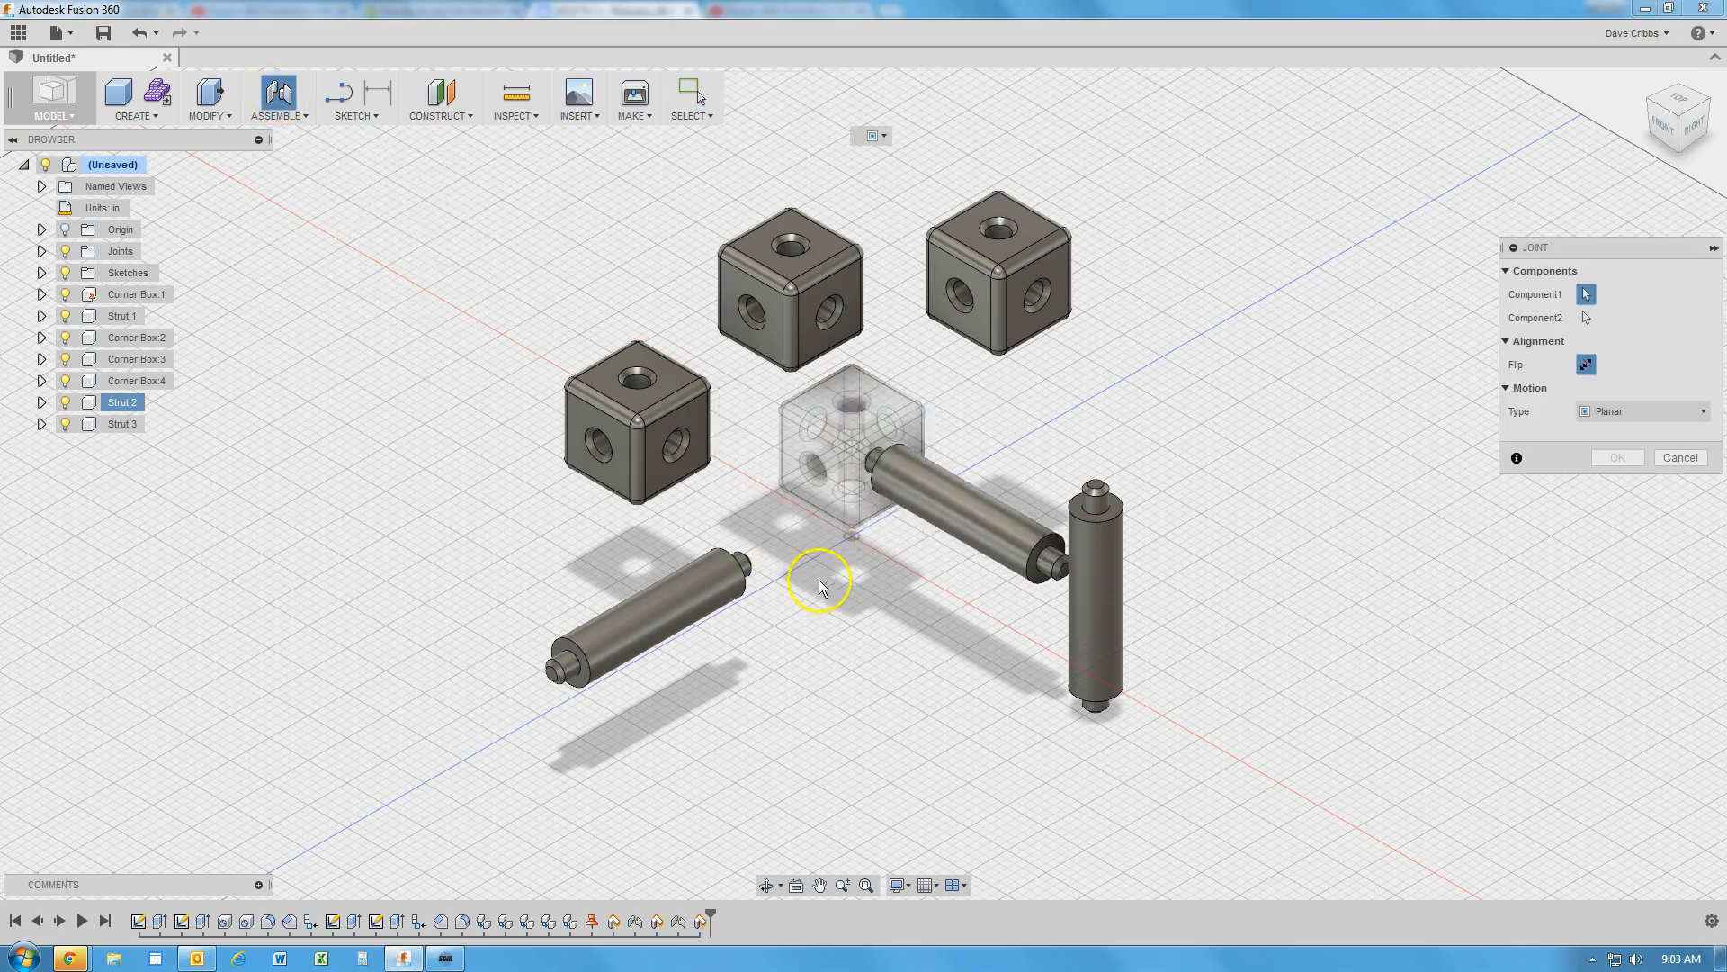
Pick the cylindrical peg at the end of Strut:2 nearest the grounded corner box as the joint's first component
{"action": "scroll", "coordinate": [746, 576], "scroll_direction": "down", "scroll_amount": 2}
{"action": "scroll", "coordinate": [738, 576], "scroll_direction": "up", "scroll_amount": 8}
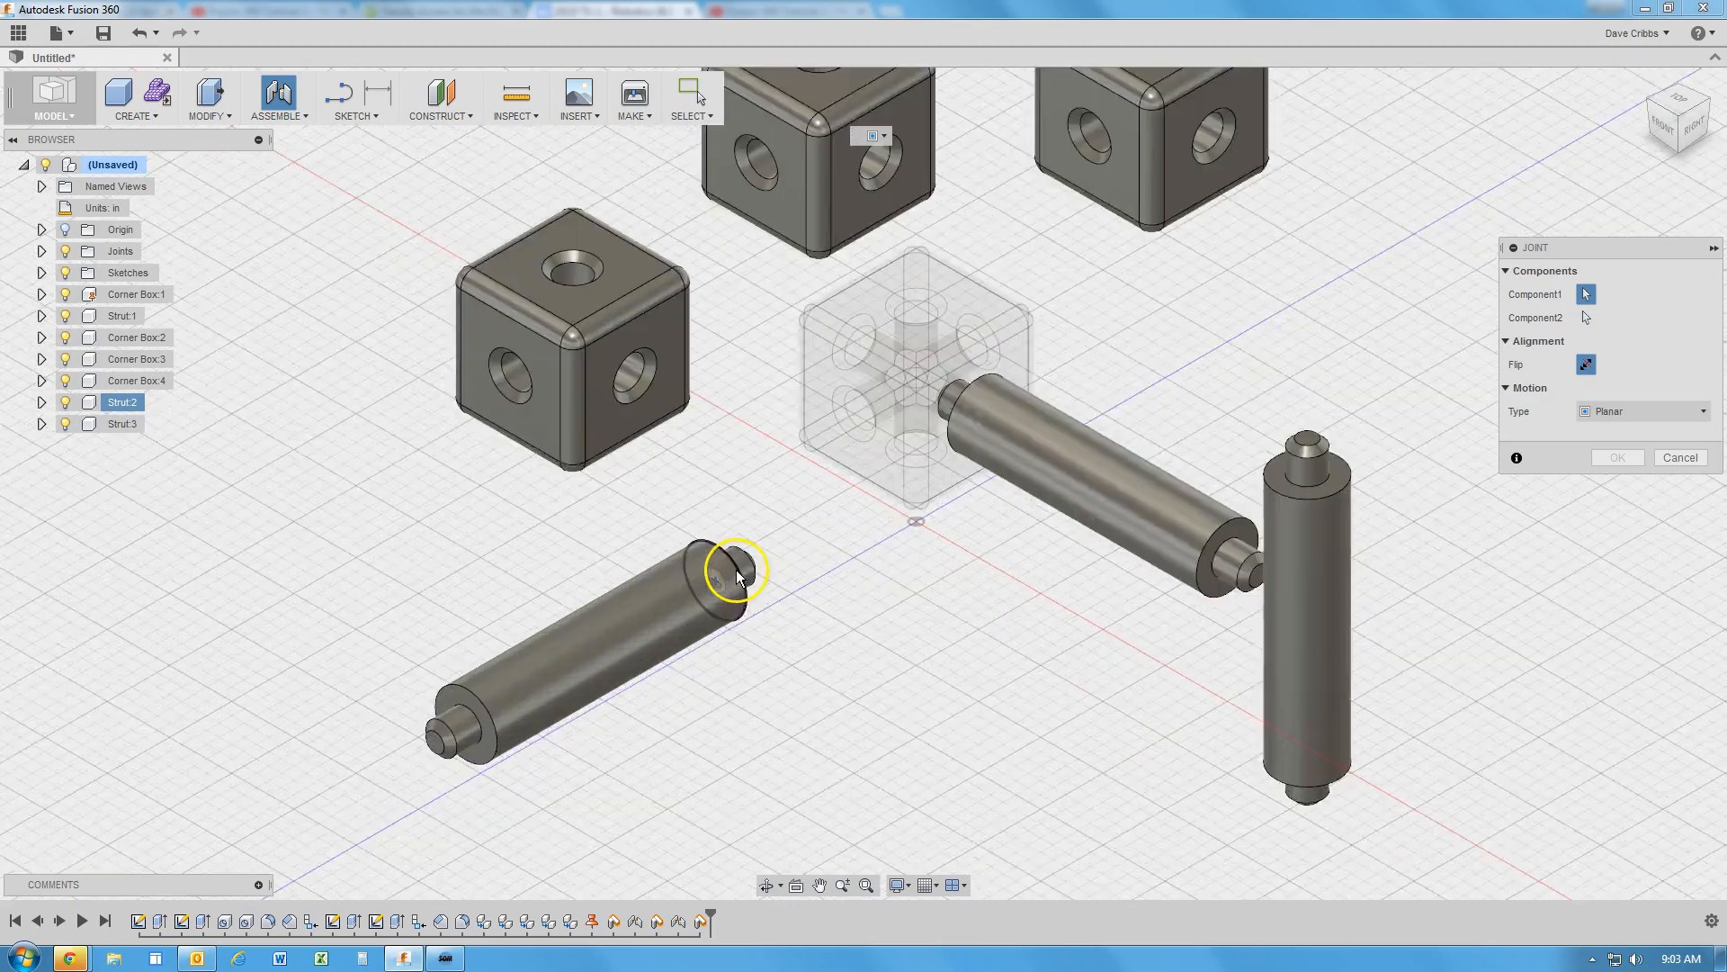
{"action": "scroll", "coordinate": [737, 576], "scroll_direction": "up", "scroll_amount": 3}
{"action": "middle_click_drag", "start_coordinate": [929, 580], "coordinate": [785, 569], "text": "shift"}
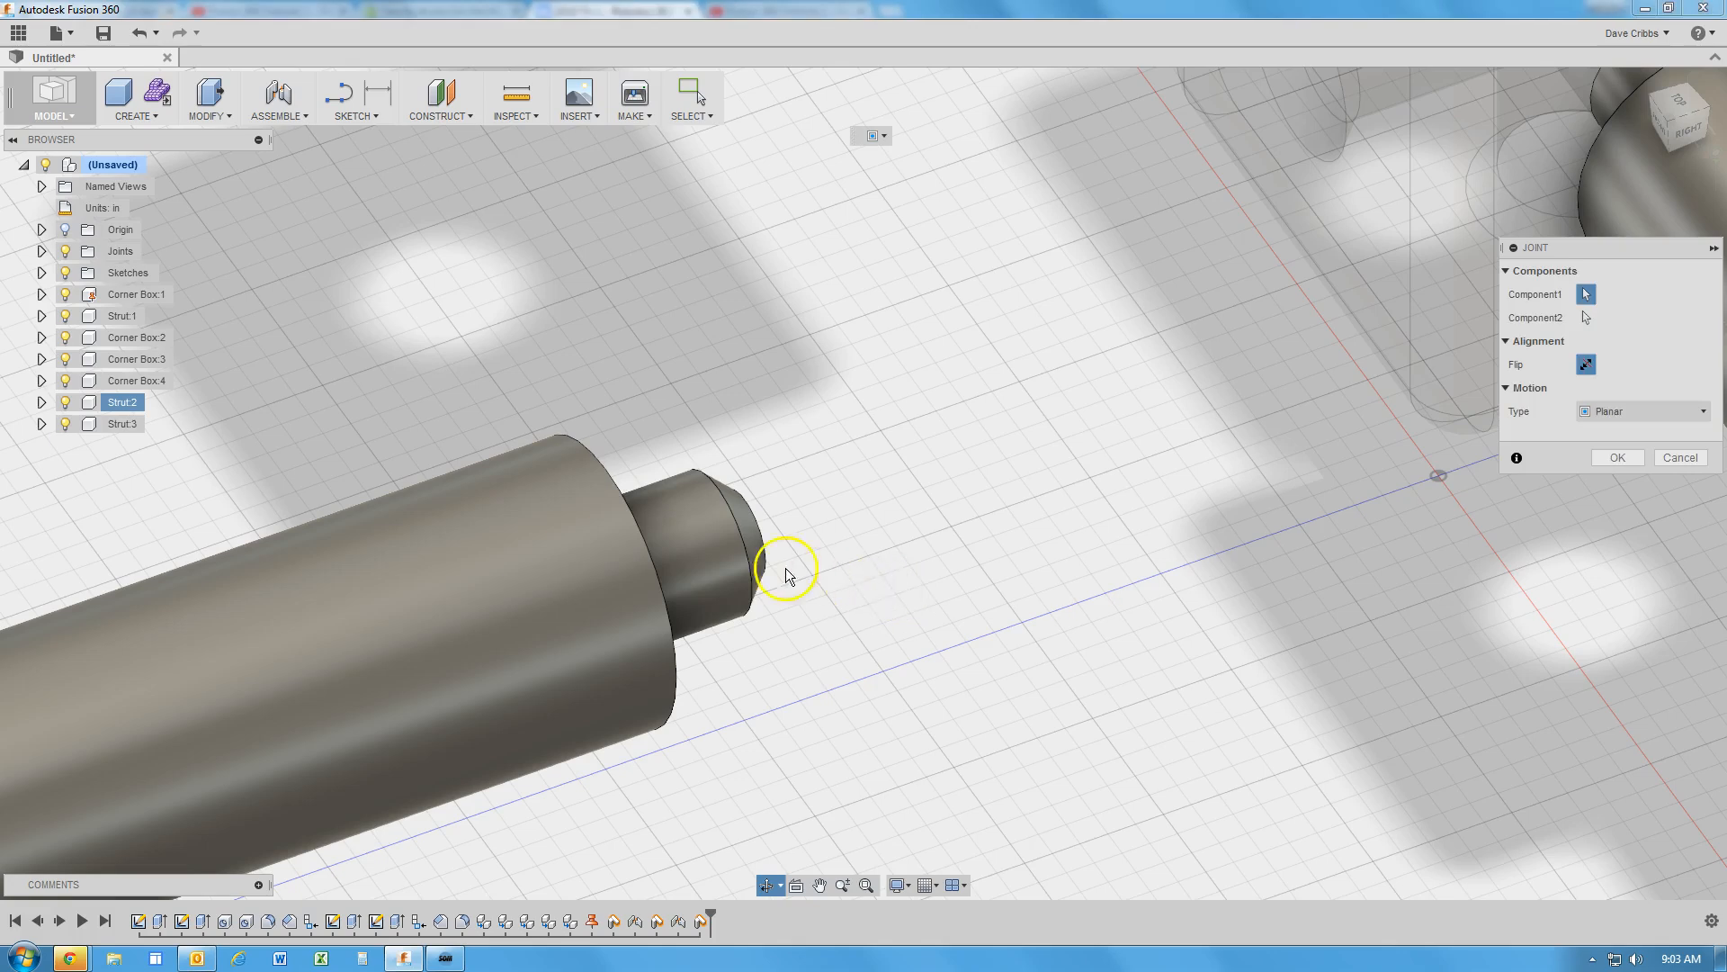
{"action": "left_click", "coordinate": [704, 558]}
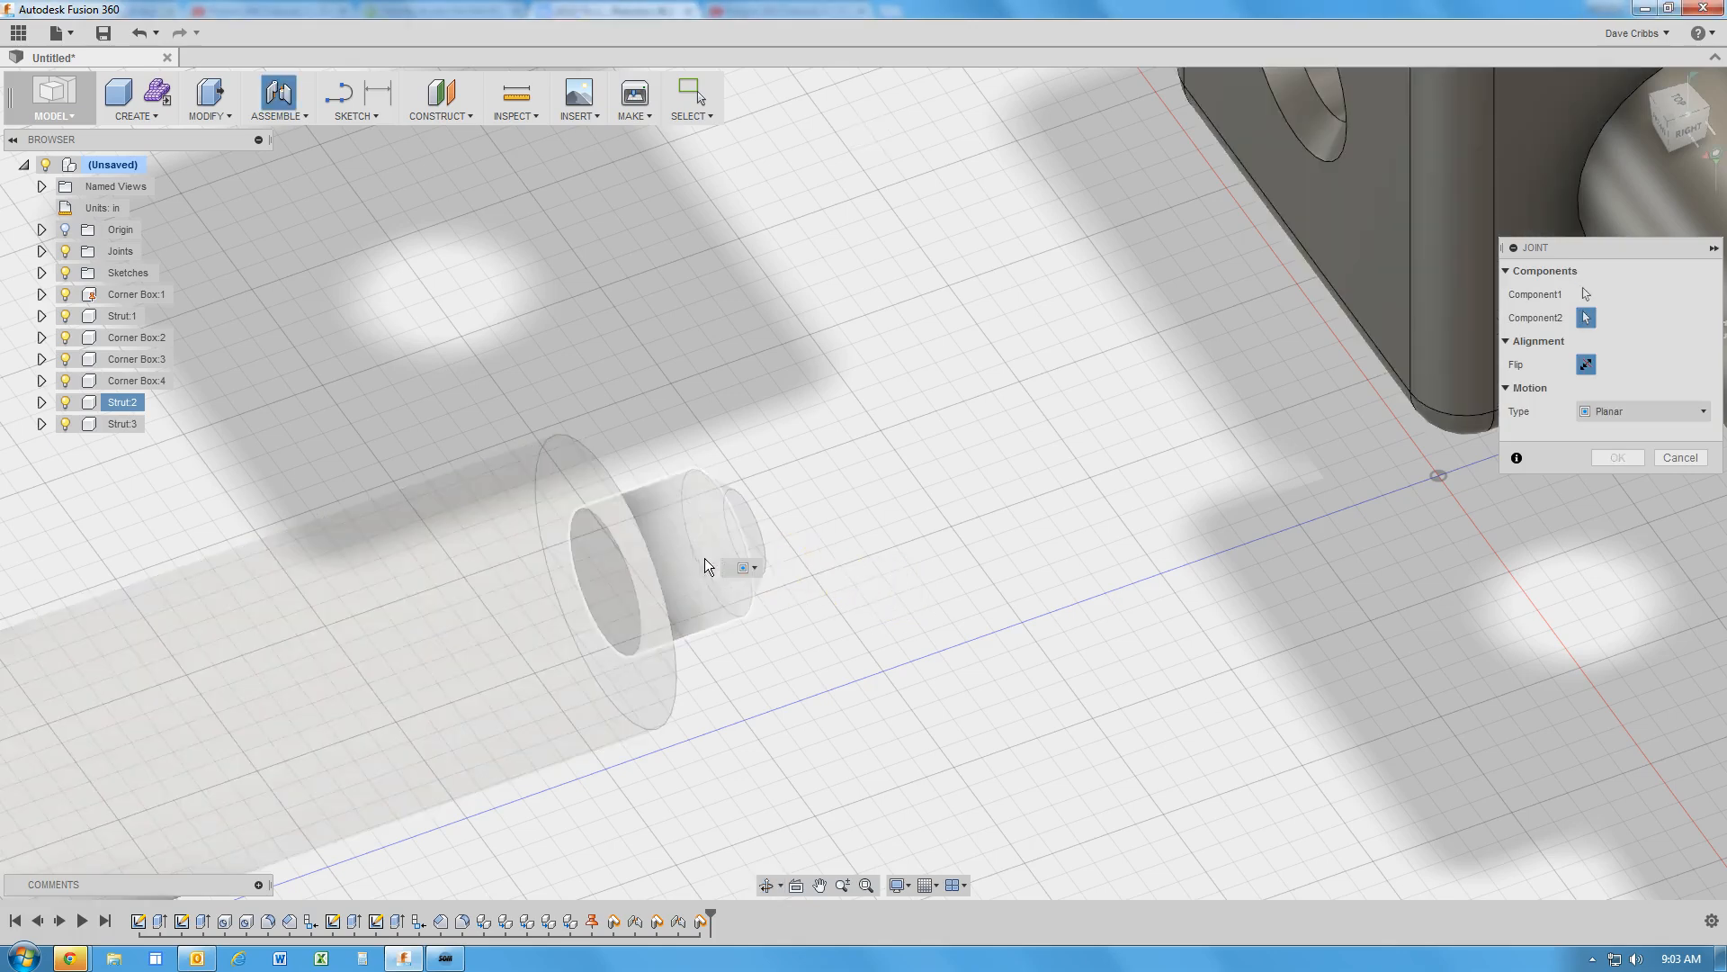
Set the joint motion to Cylindrical, pick the hole in the grounded corner box's front face as the second component, and accept the joint
{"action": "scroll", "coordinate": [1030, 328], "scroll_direction": "down", "scroll_amount": 3}
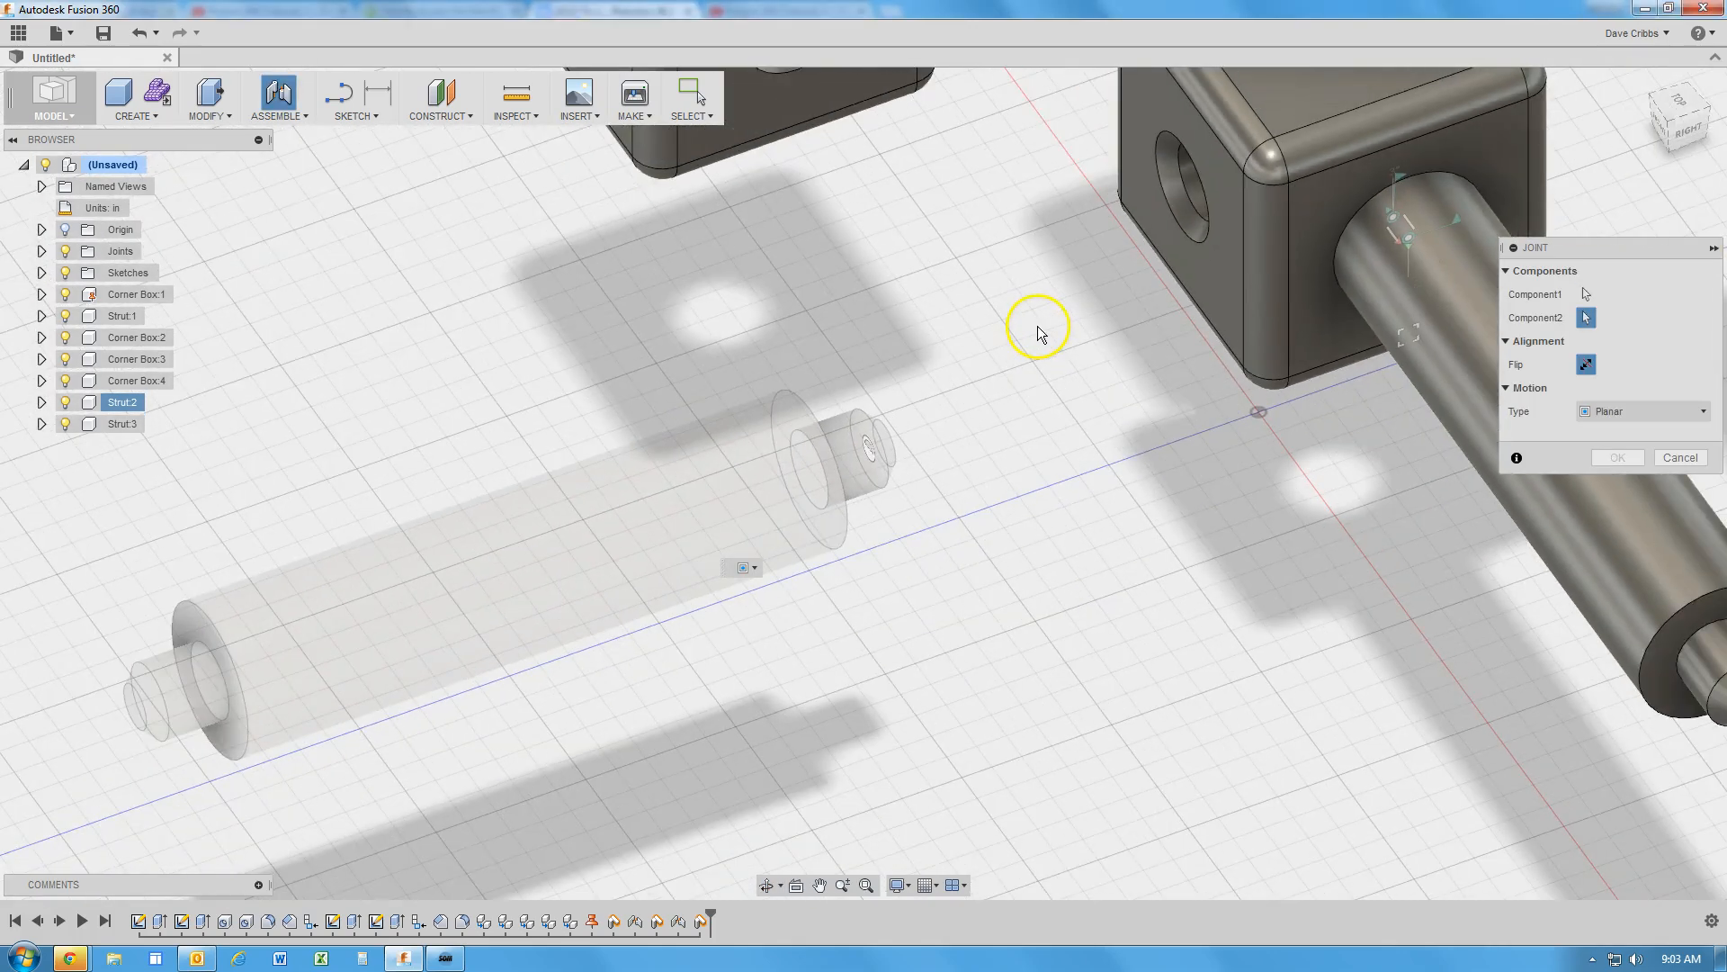
{"action": "left_click", "coordinate": [1704, 418]}
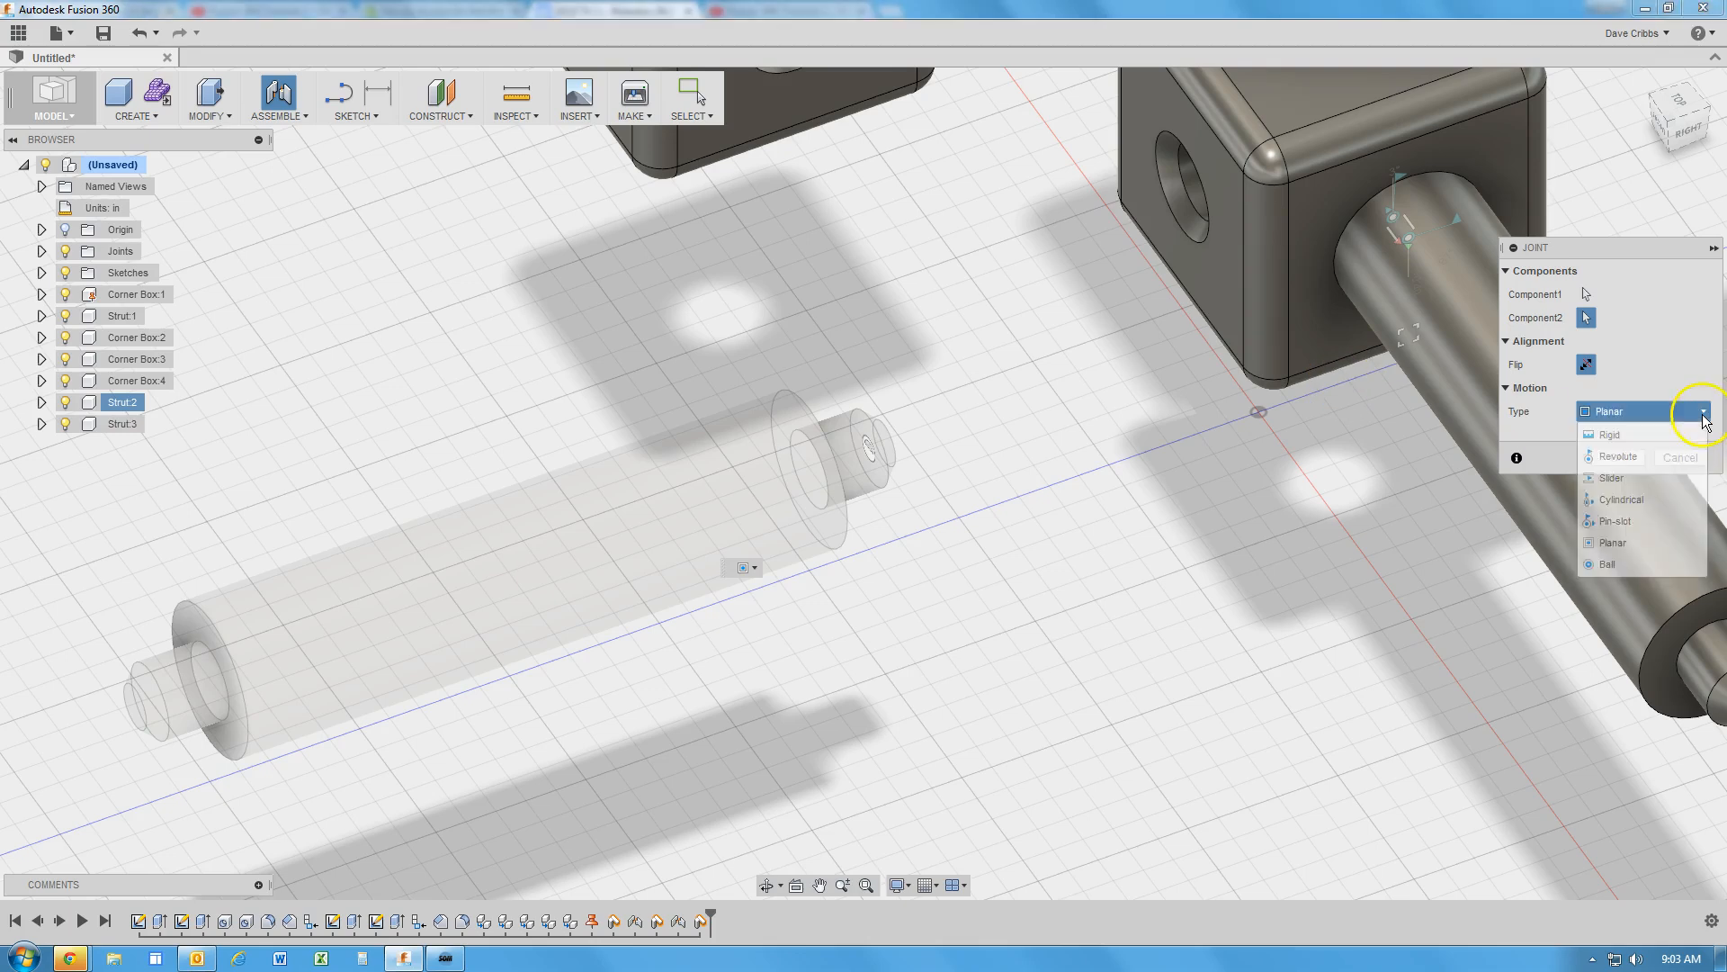
{"action": "left_click", "coordinate": [1643, 504]}
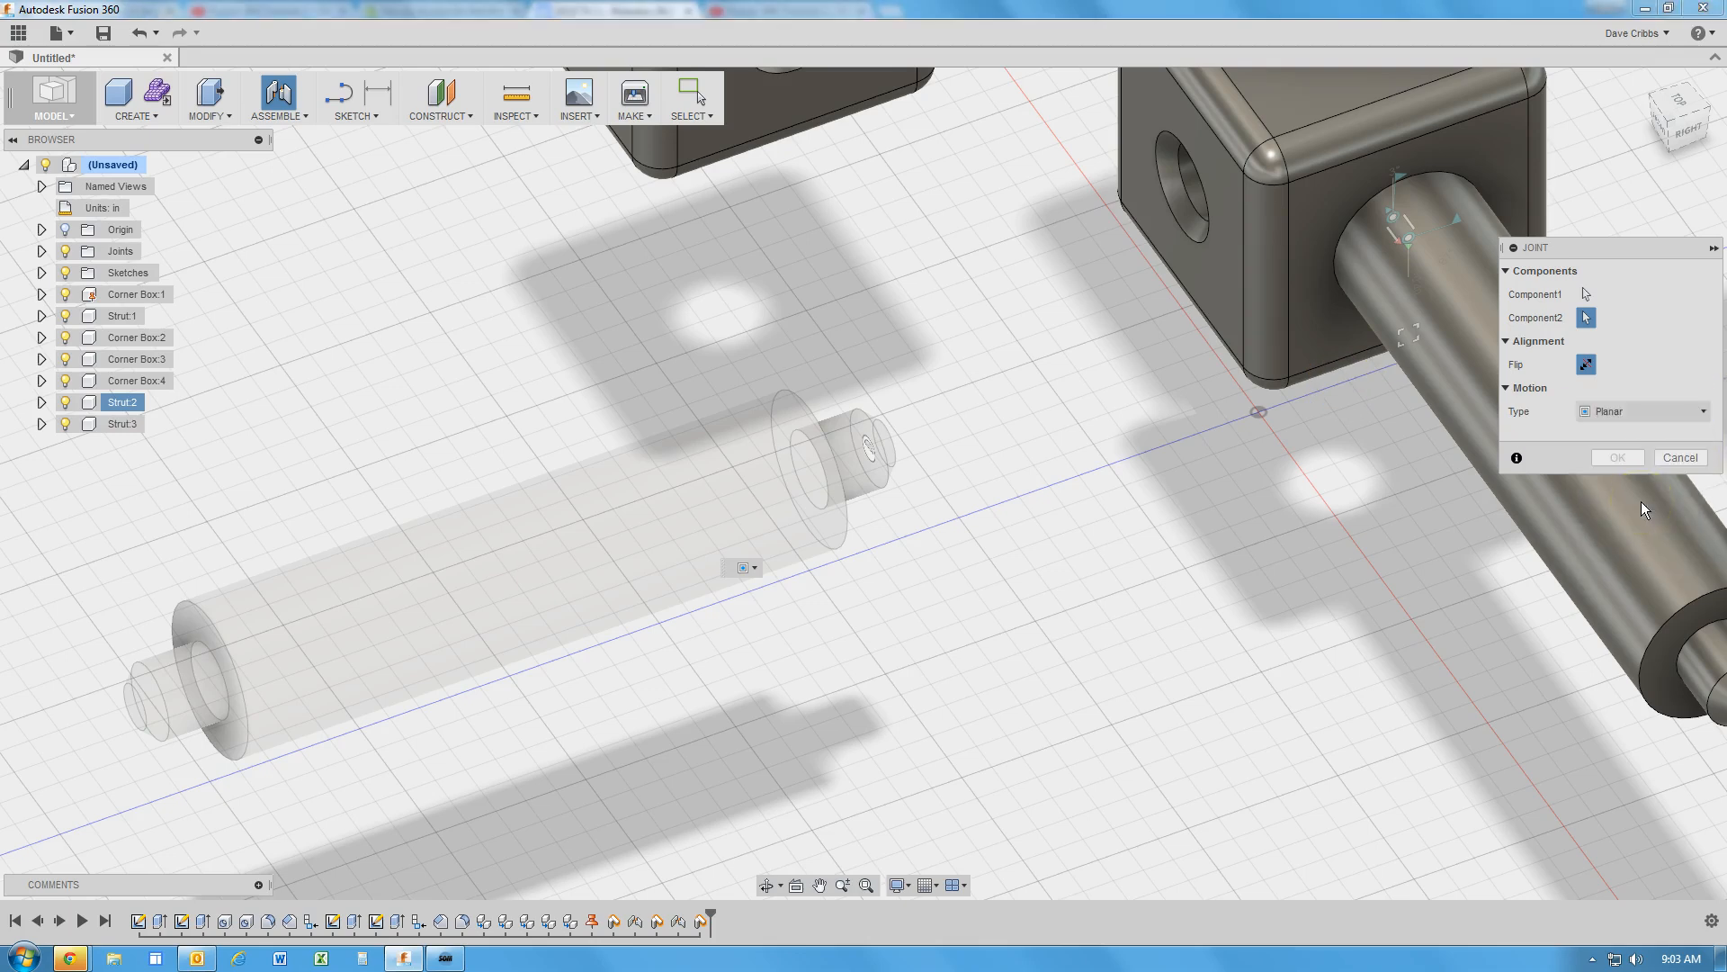
{"action": "left_click", "coordinate": [1198, 193]}
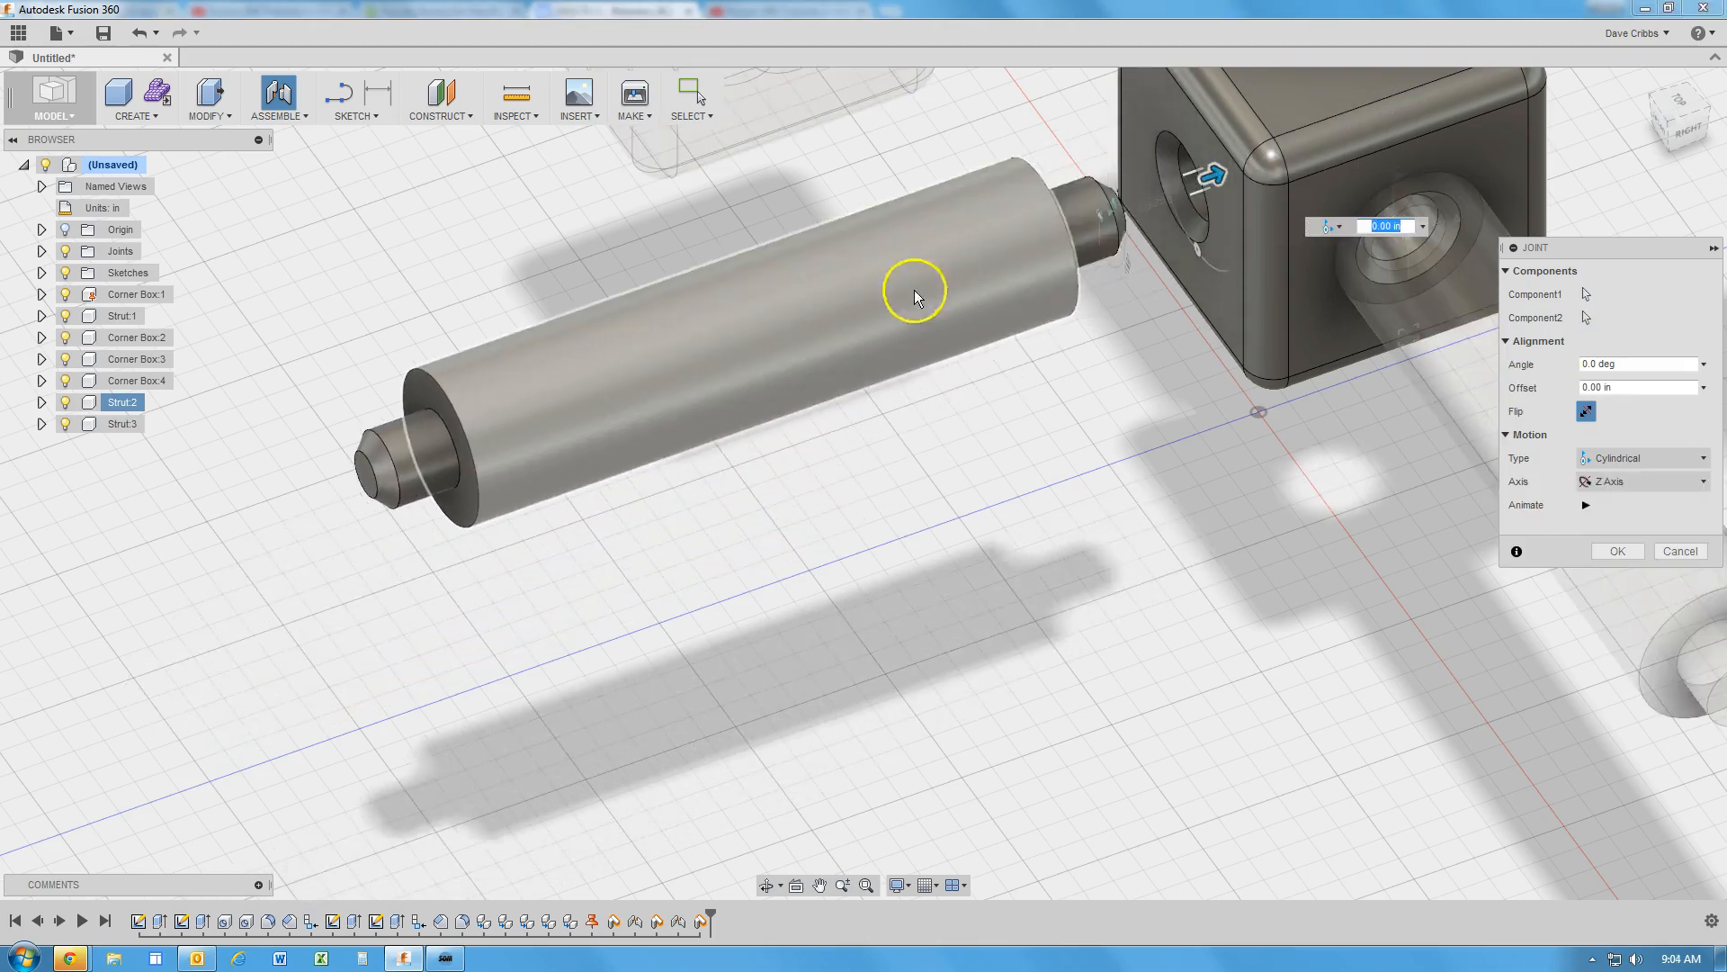
{"action": "left_click", "coordinate": [1617, 551]}
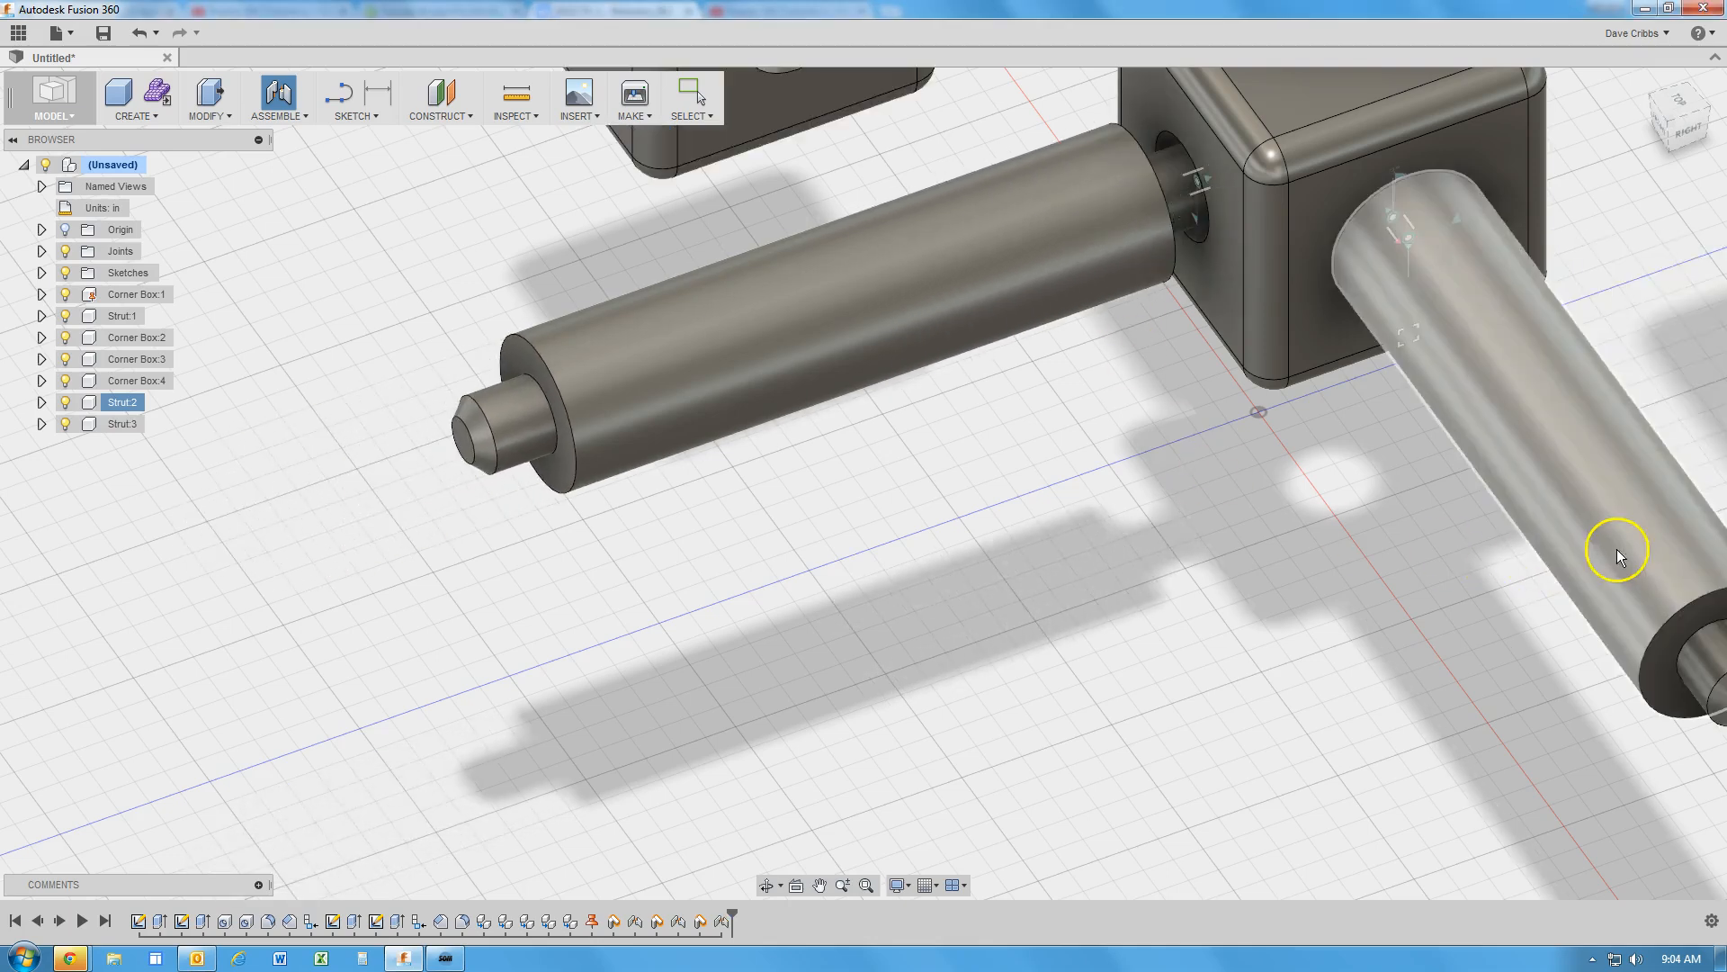
Start another joint with Planar motion and pick Strut:2's flat shoulder face beside the inserted peg as the first component
{"action": "left_click", "coordinate": [278, 93]}
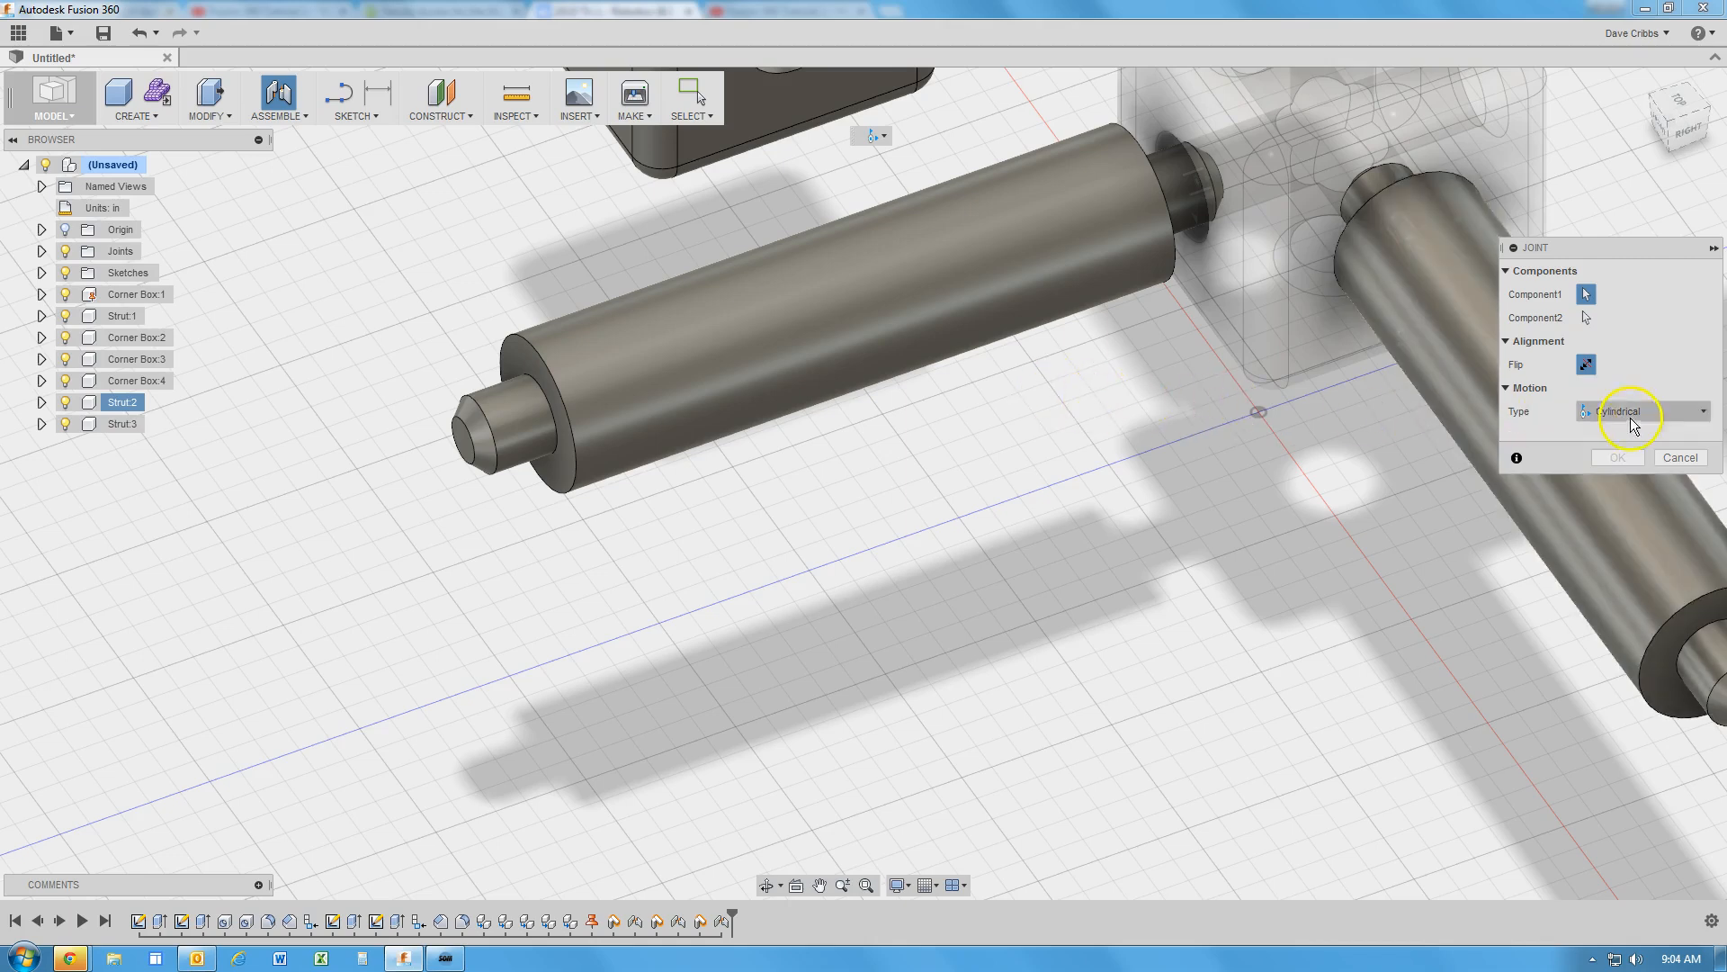
{"action": "left_click", "coordinate": [1685, 416]}
{"action": "left_click", "coordinate": [1612, 544]}
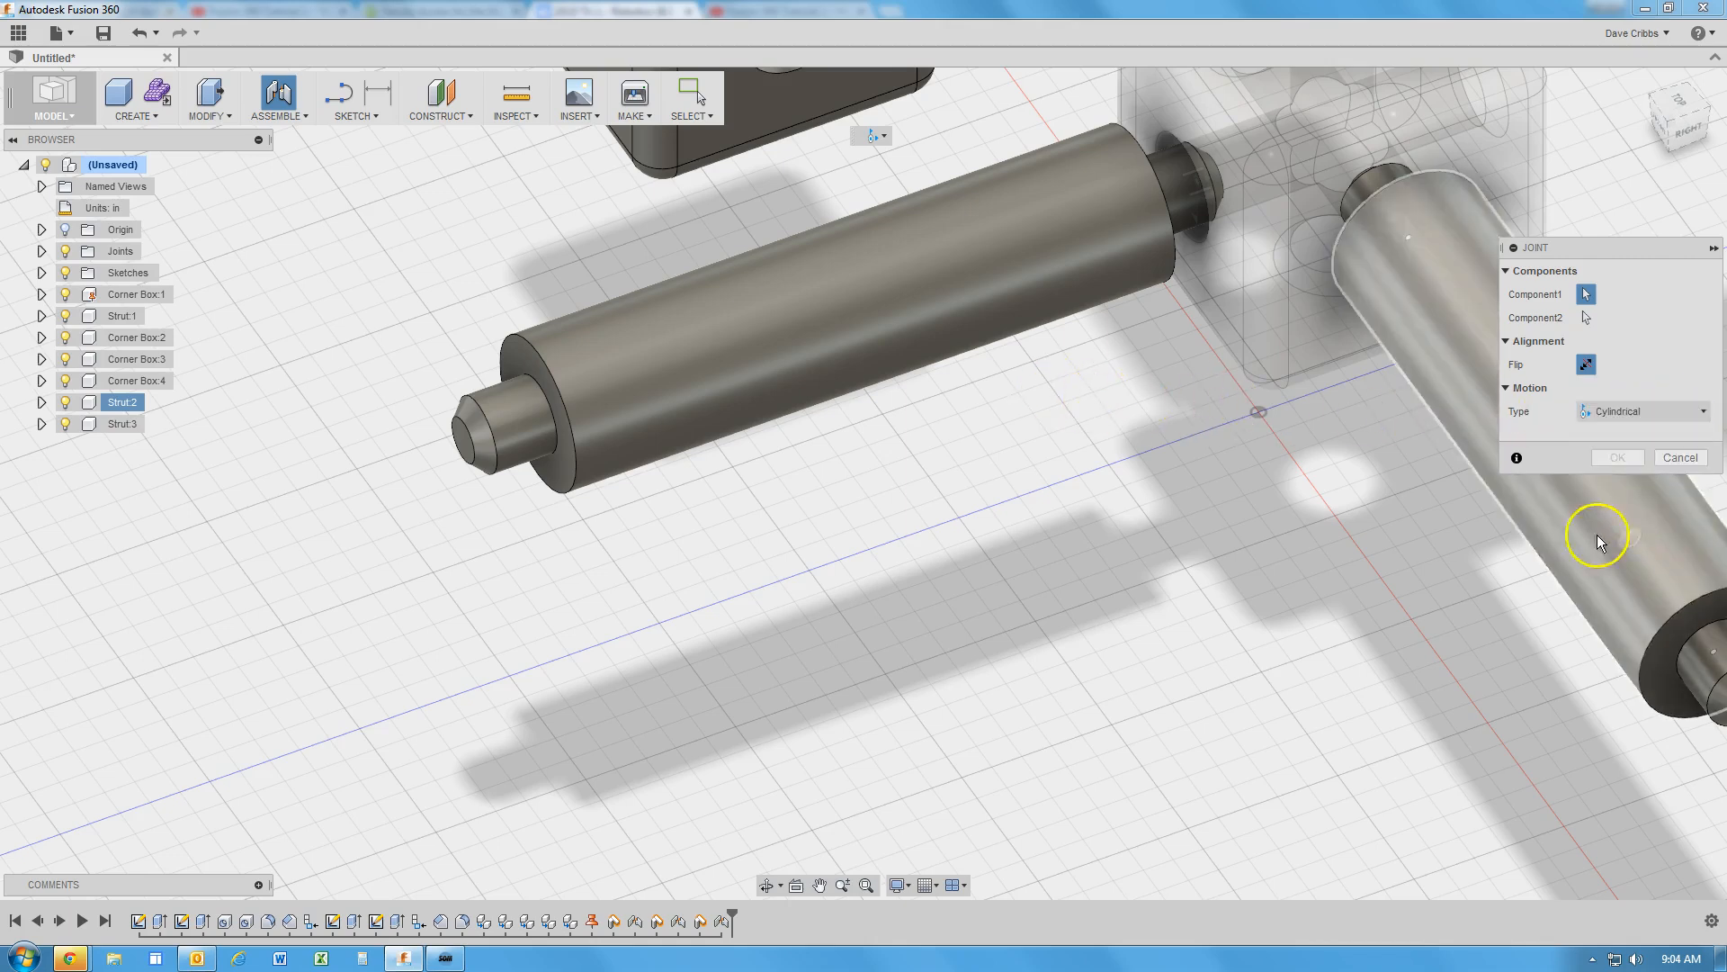
{"action": "middle_click_drag", "start_coordinate": [1191, 381], "coordinate": [1116, 387], "text": "shift"}
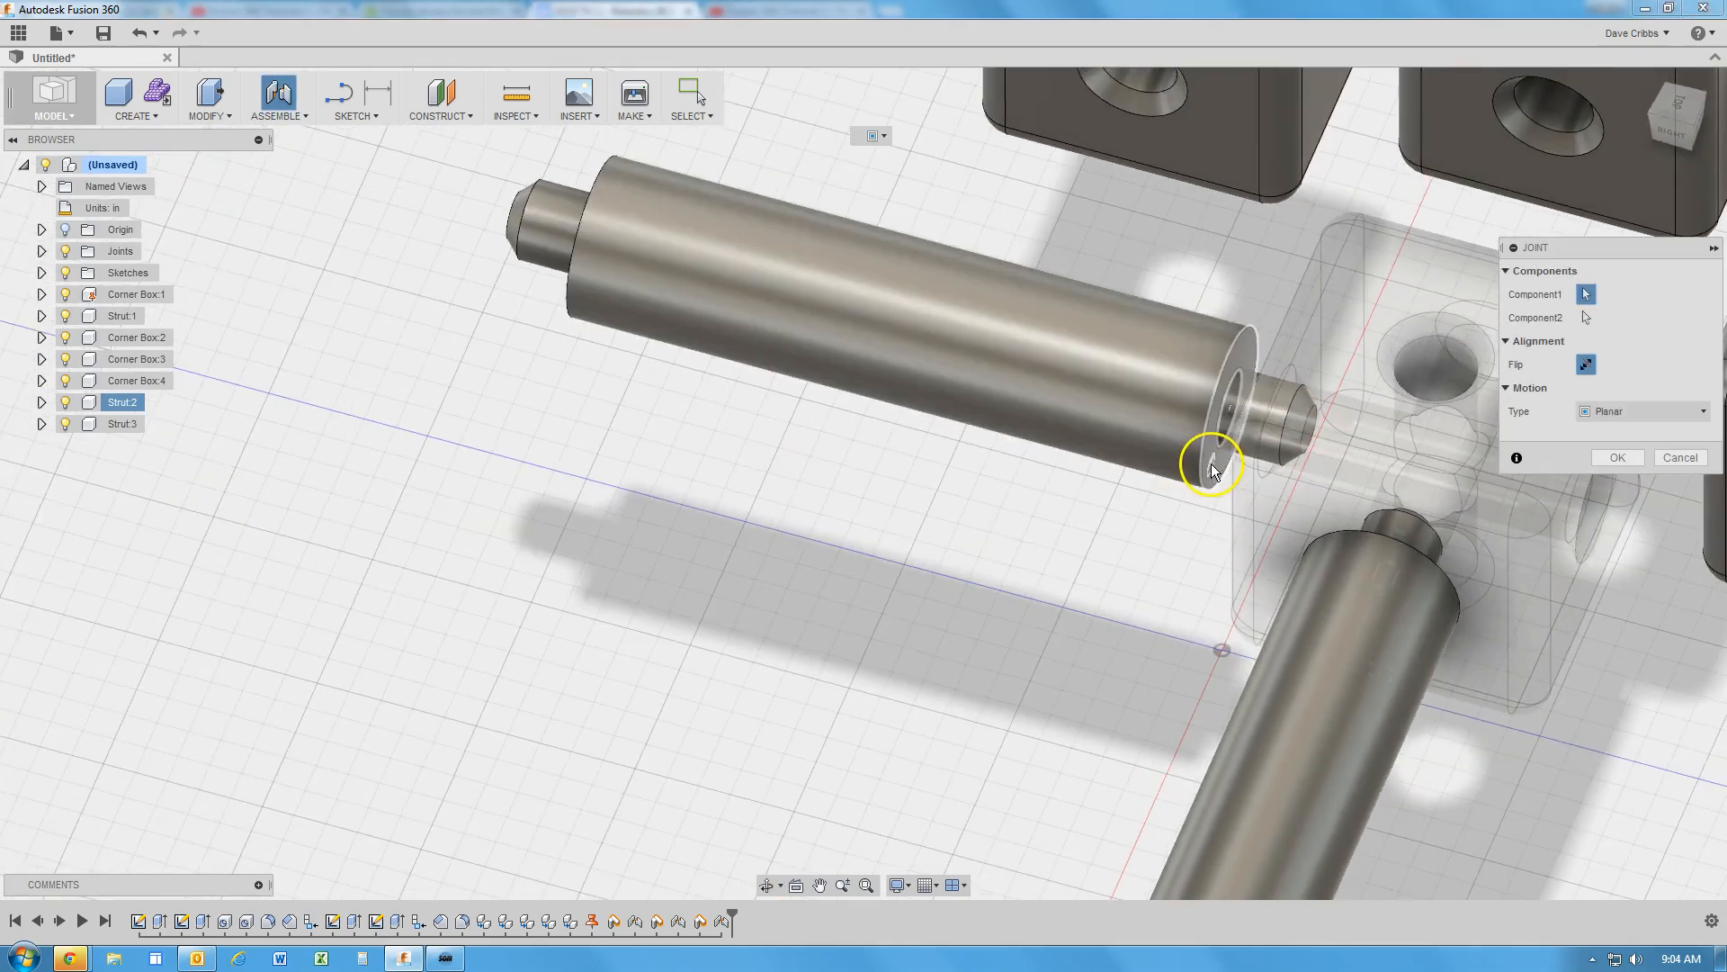
{"action": "left_click", "coordinate": [1212, 469]}
{"action": "middle_click_drag", "start_coordinate": [1115, 538], "coordinate": [1195, 504], "text": "shift"}
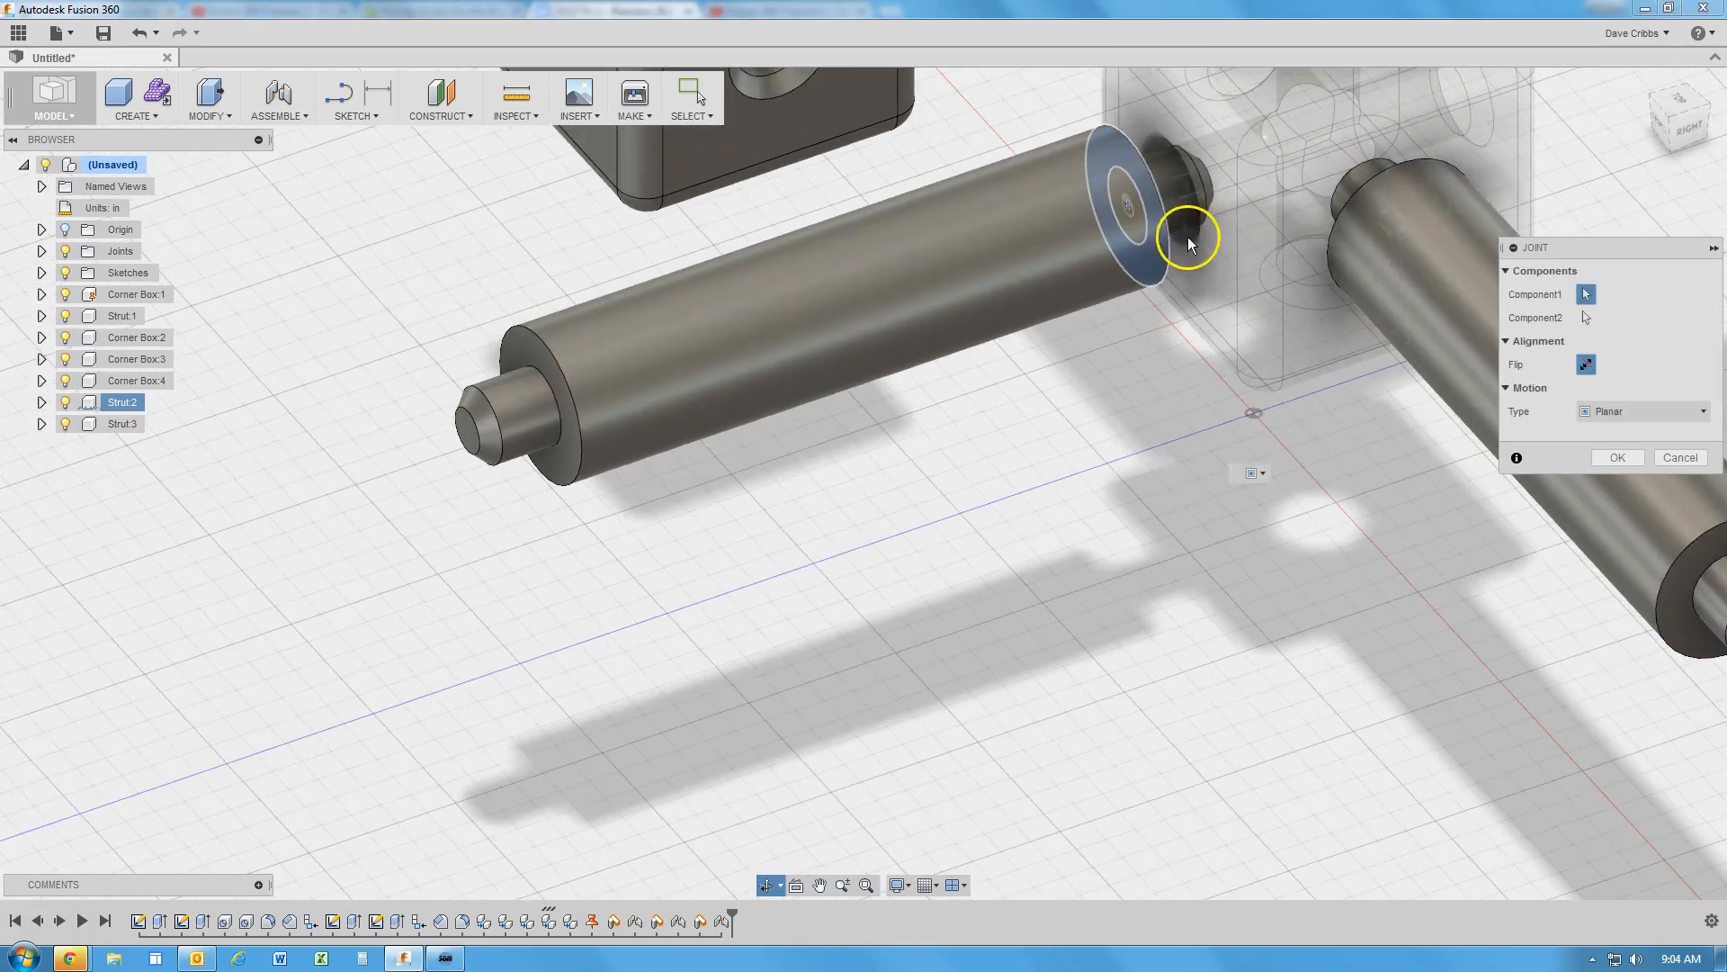
Pick the grounded corner box's front face as the second component, allow the additional joint between the parts, and accept the planar joint
{"action": "left_click", "coordinate": [1587, 322]}
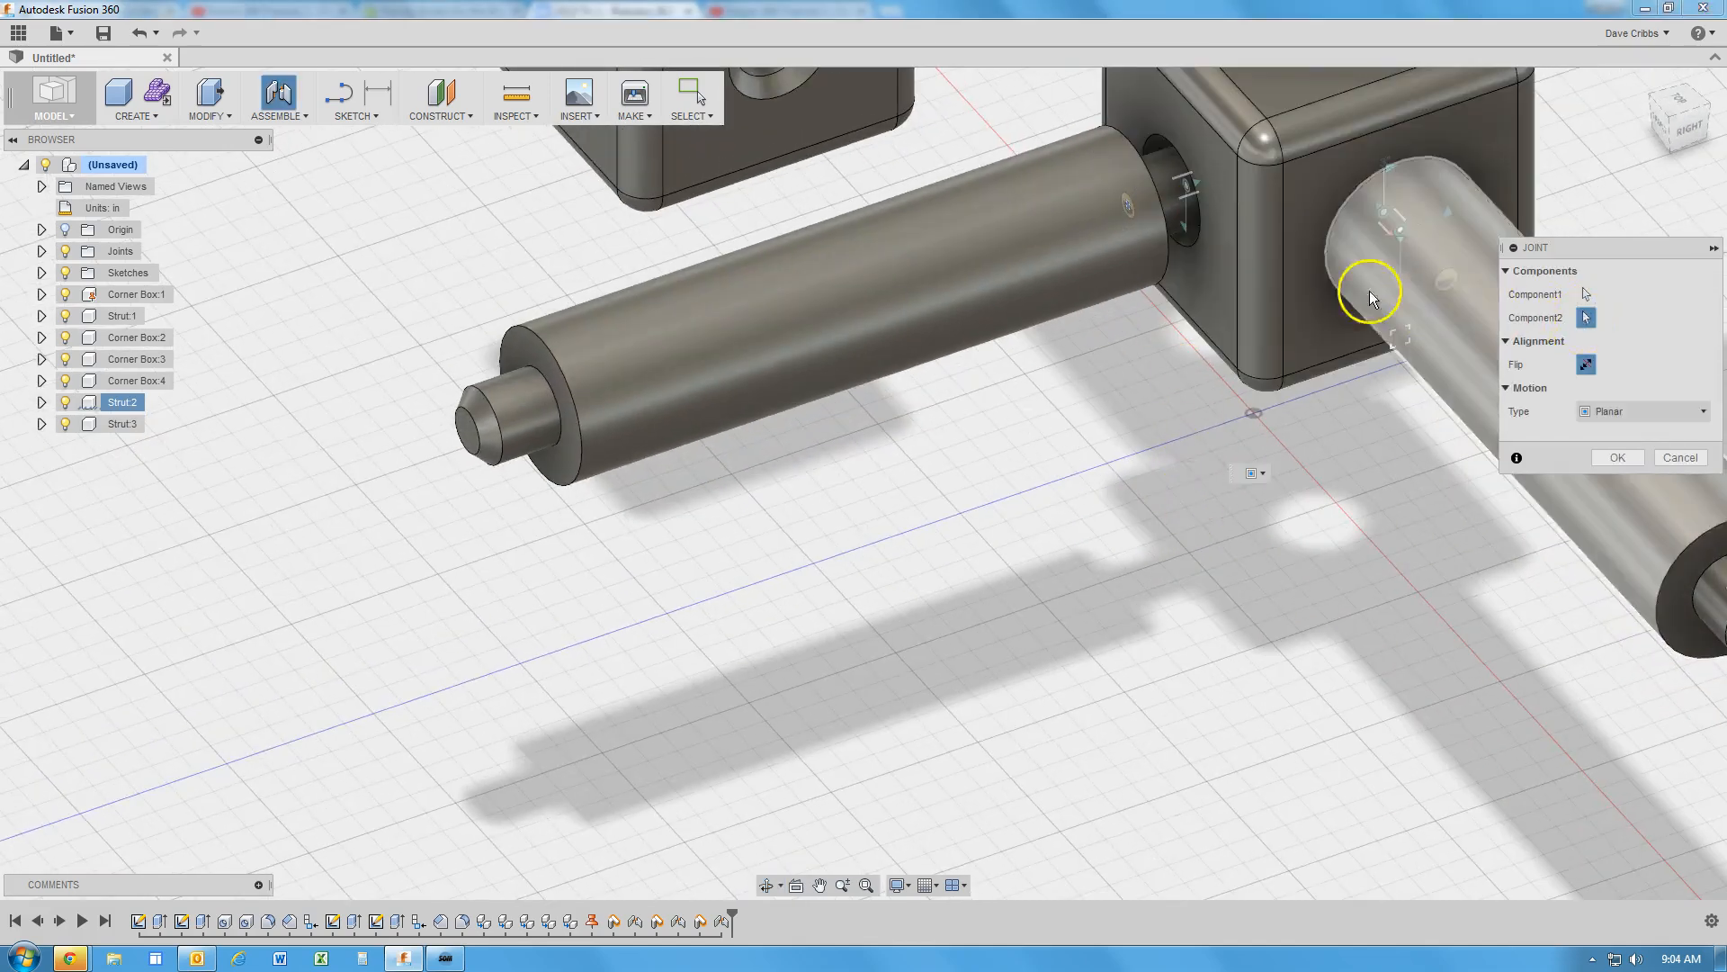
{"action": "left_click", "coordinate": [1217, 256]}
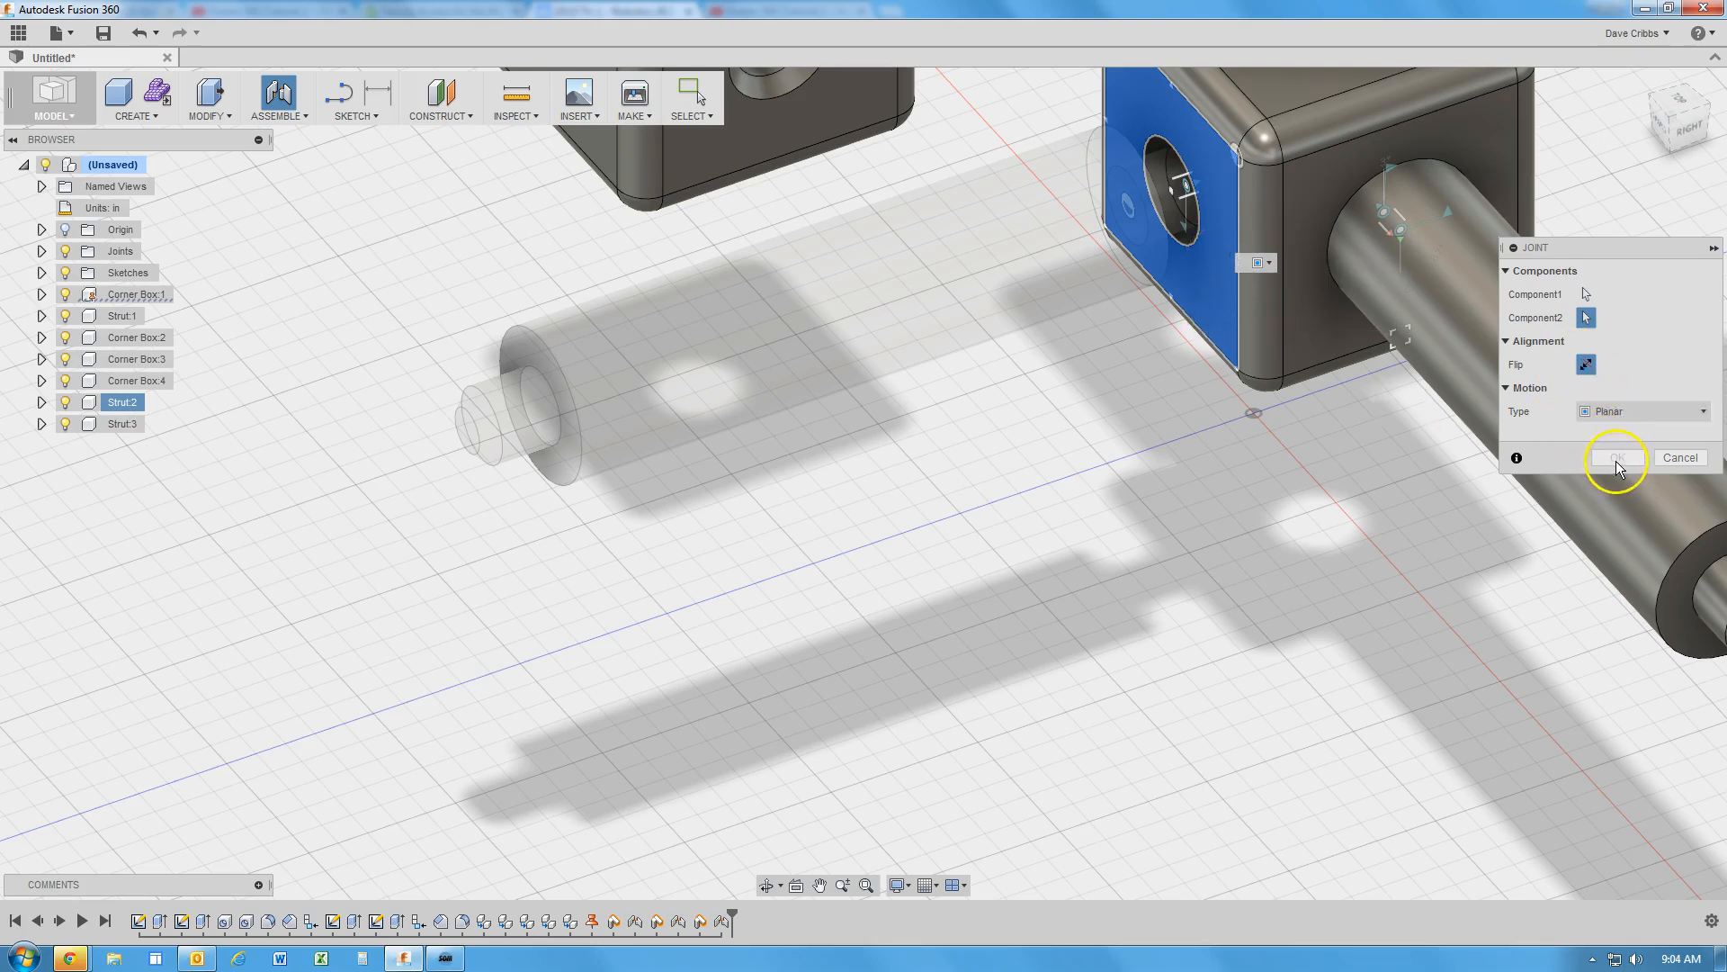
{"action": "left_click", "coordinate": [1209, 279]}
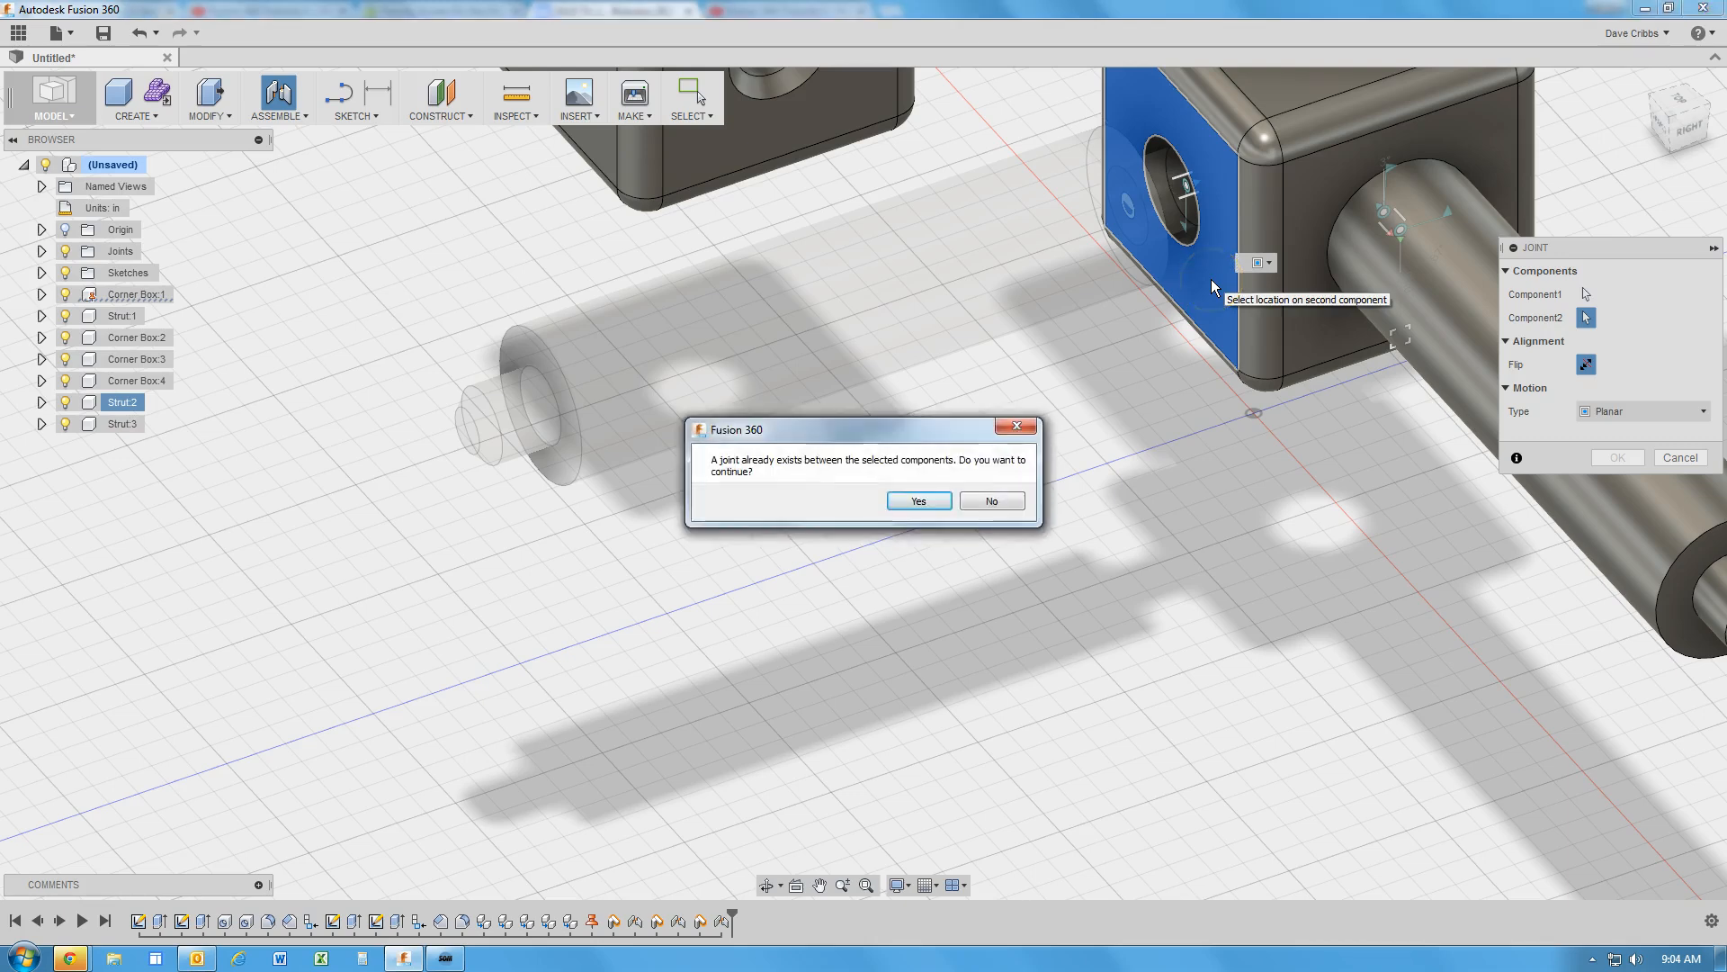
{"action": "left_click", "coordinate": [919, 501]}
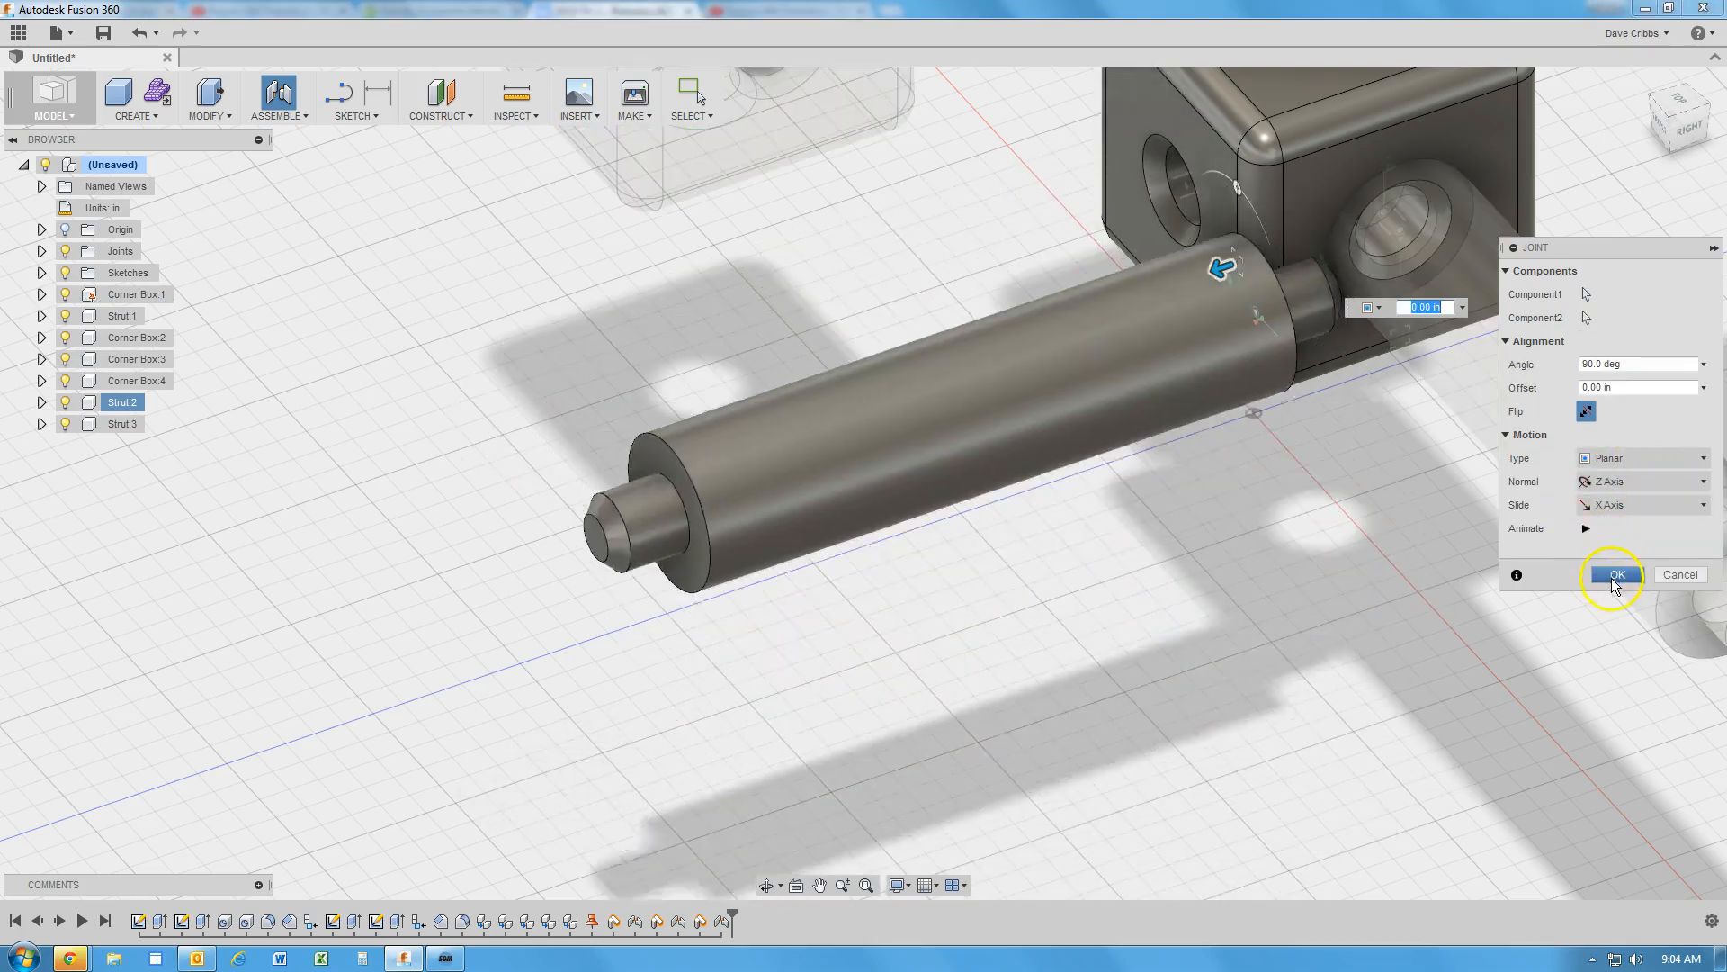
{"action": "left_click", "coordinate": [1616, 574]}
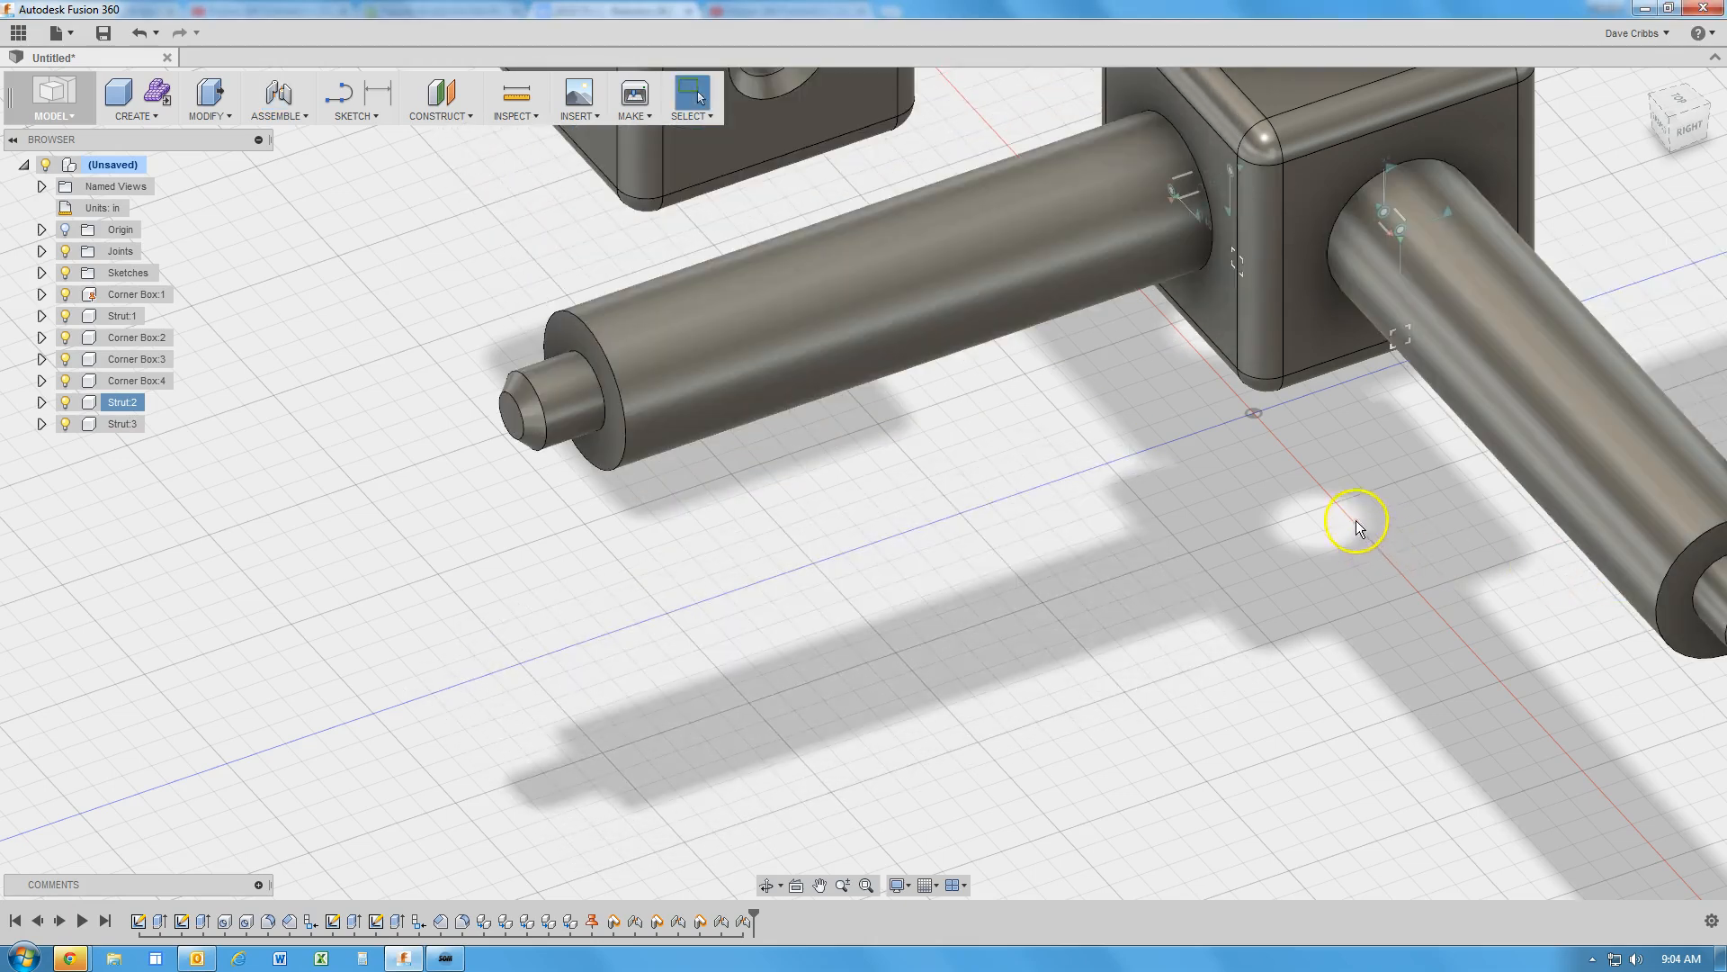
Fit the whole assembly in view and test the remaining freedom of movement of both jointed struts in the grounded corner box
{"action": "scroll", "coordinate": [1314, 486], "scroll_direction": "up", "scroll_amount": 1}
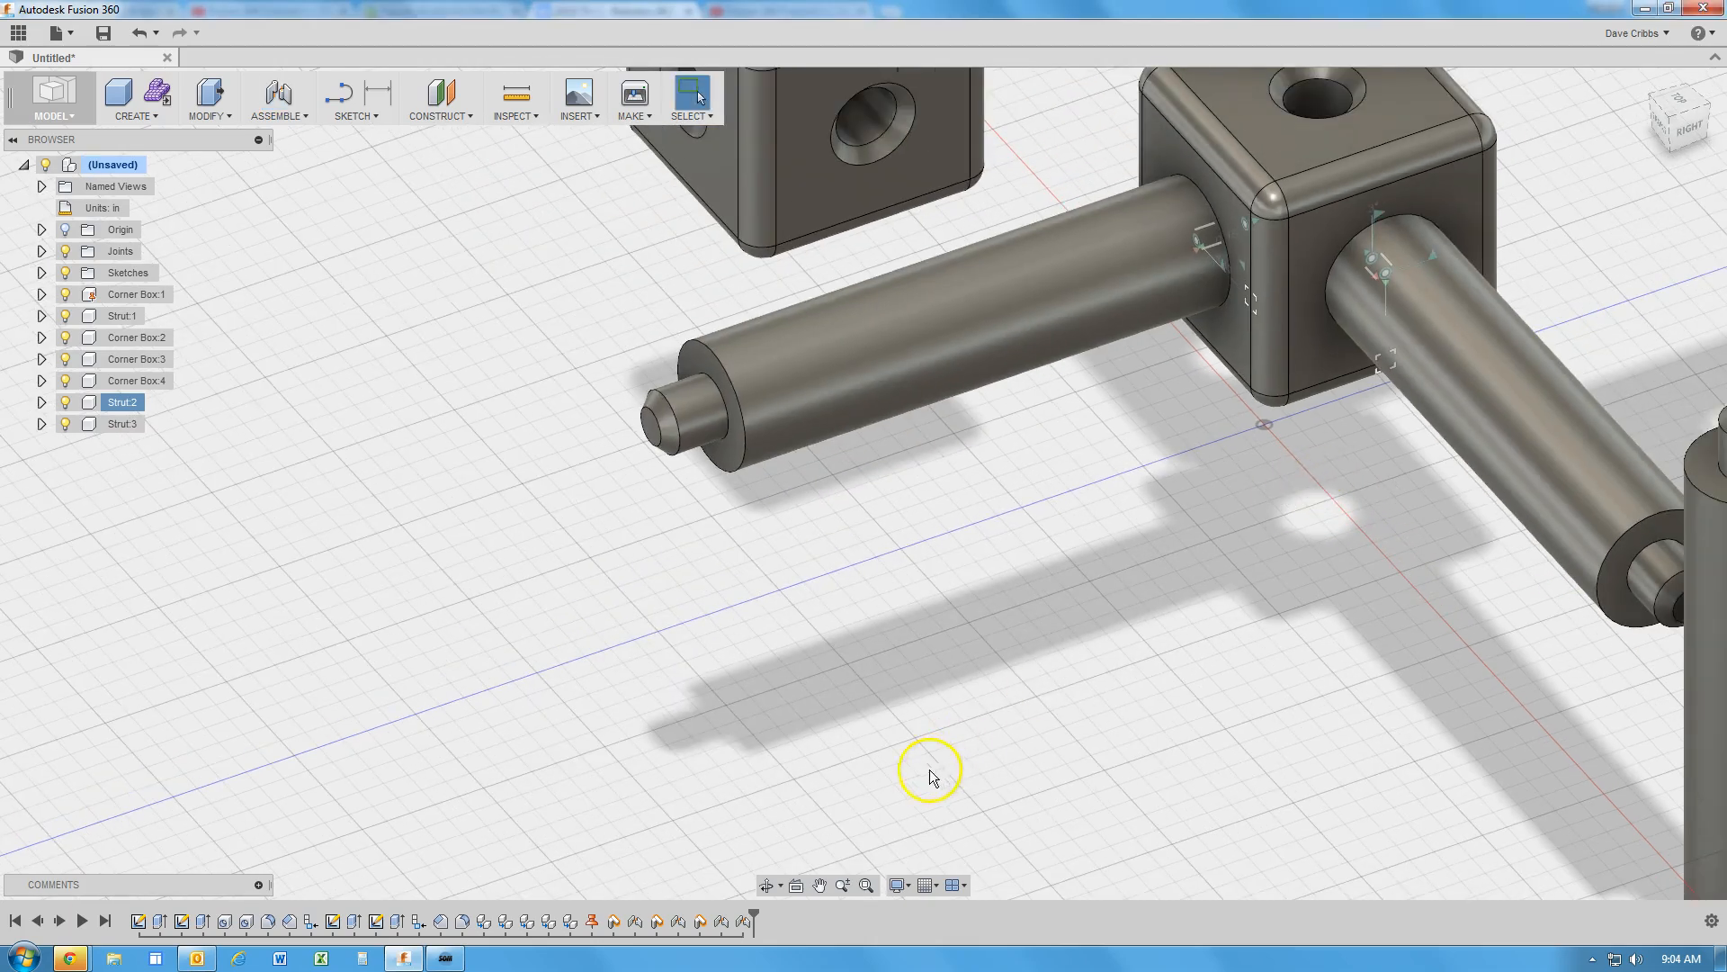
{"action": "left_click", "coordinate": [865, 888]}
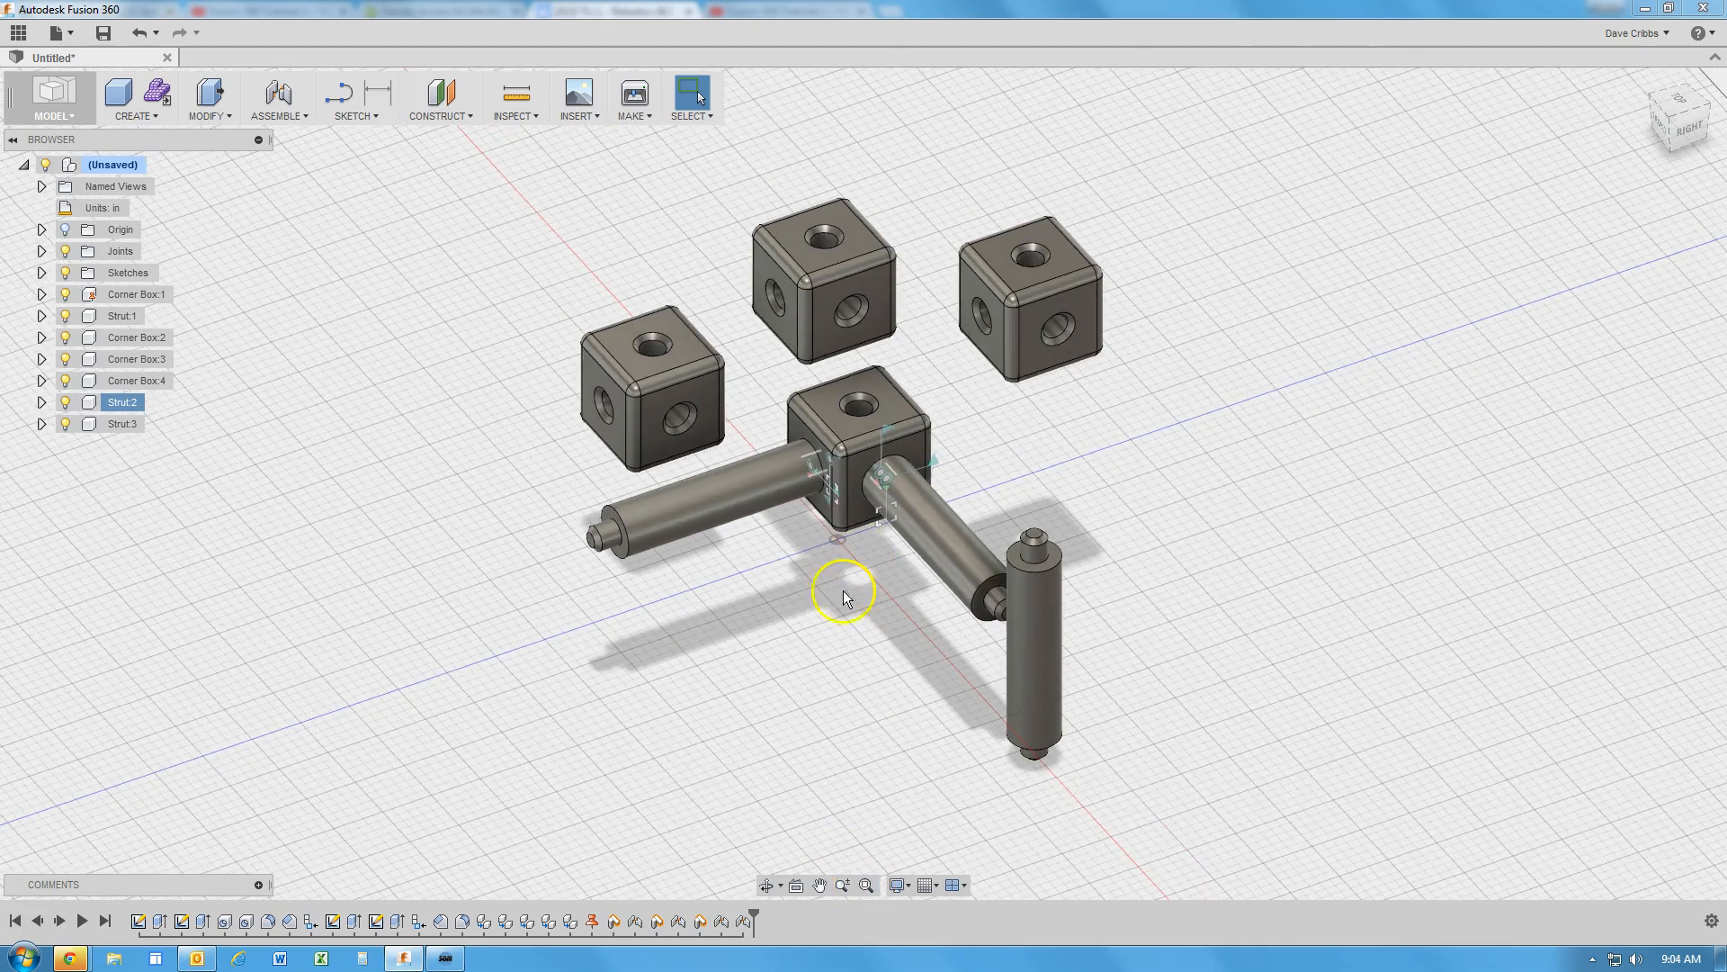
{"action": "left_click_drag", "start_coordinate": [718, 484], "coordinate": [691, 493]}
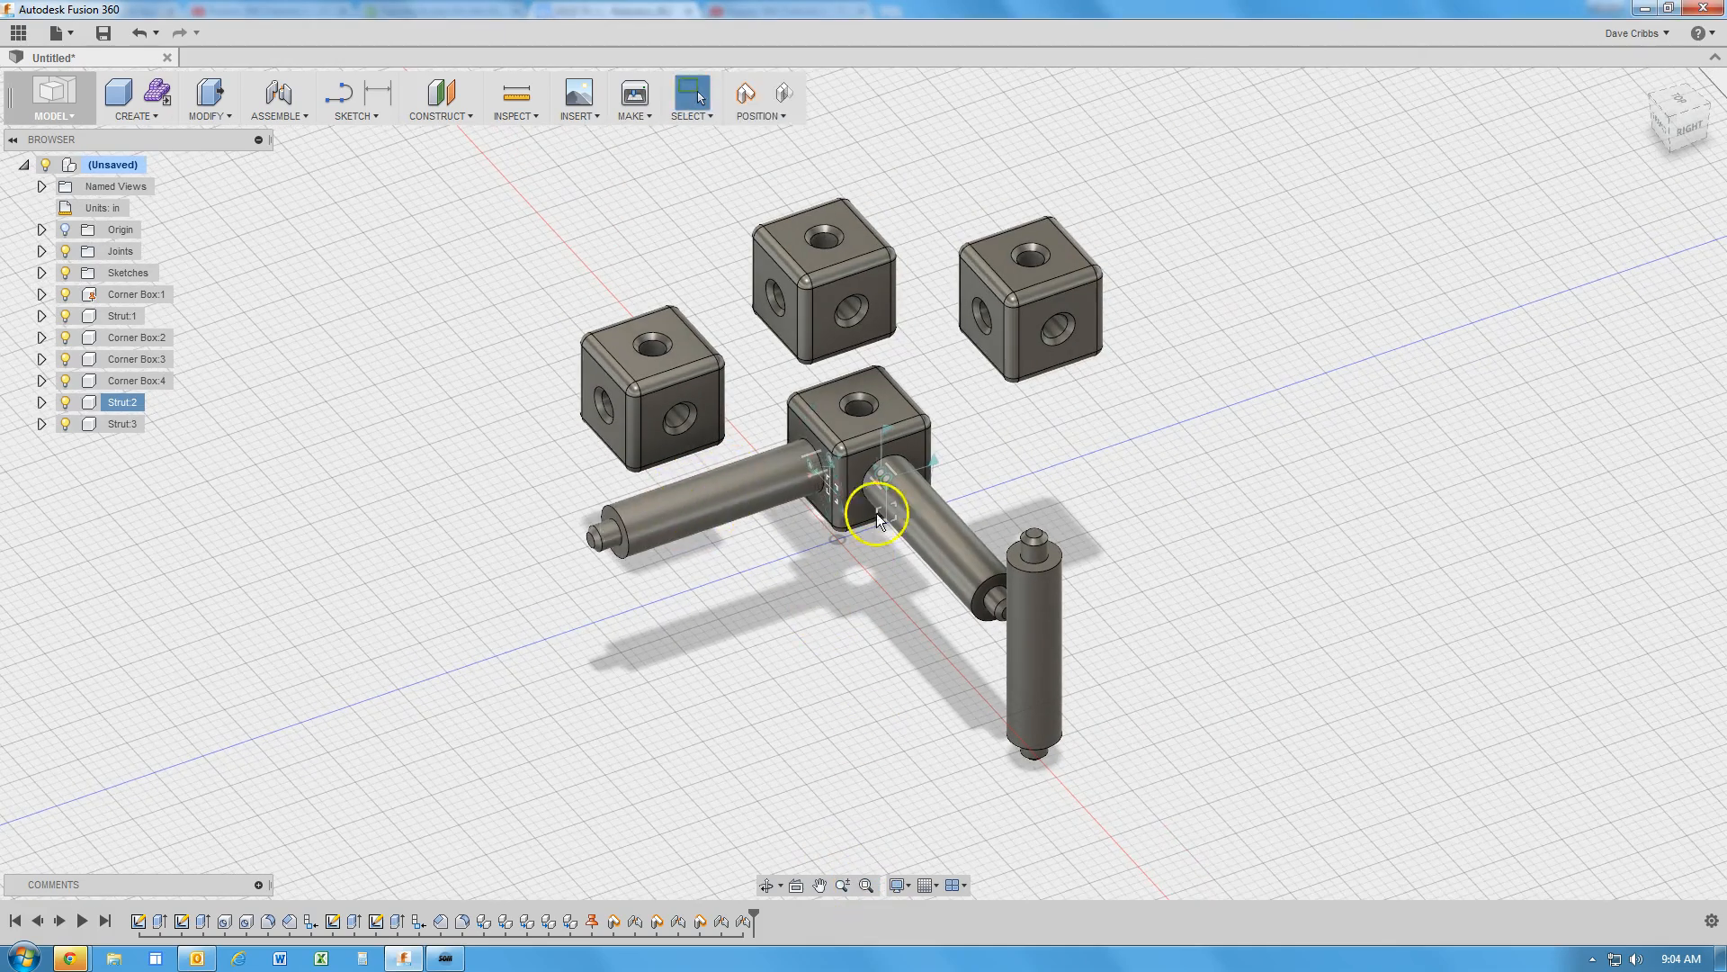
{"action": "left_click_drag", "start_coordinate": [905, 485], "coordinate": [887, 431]}
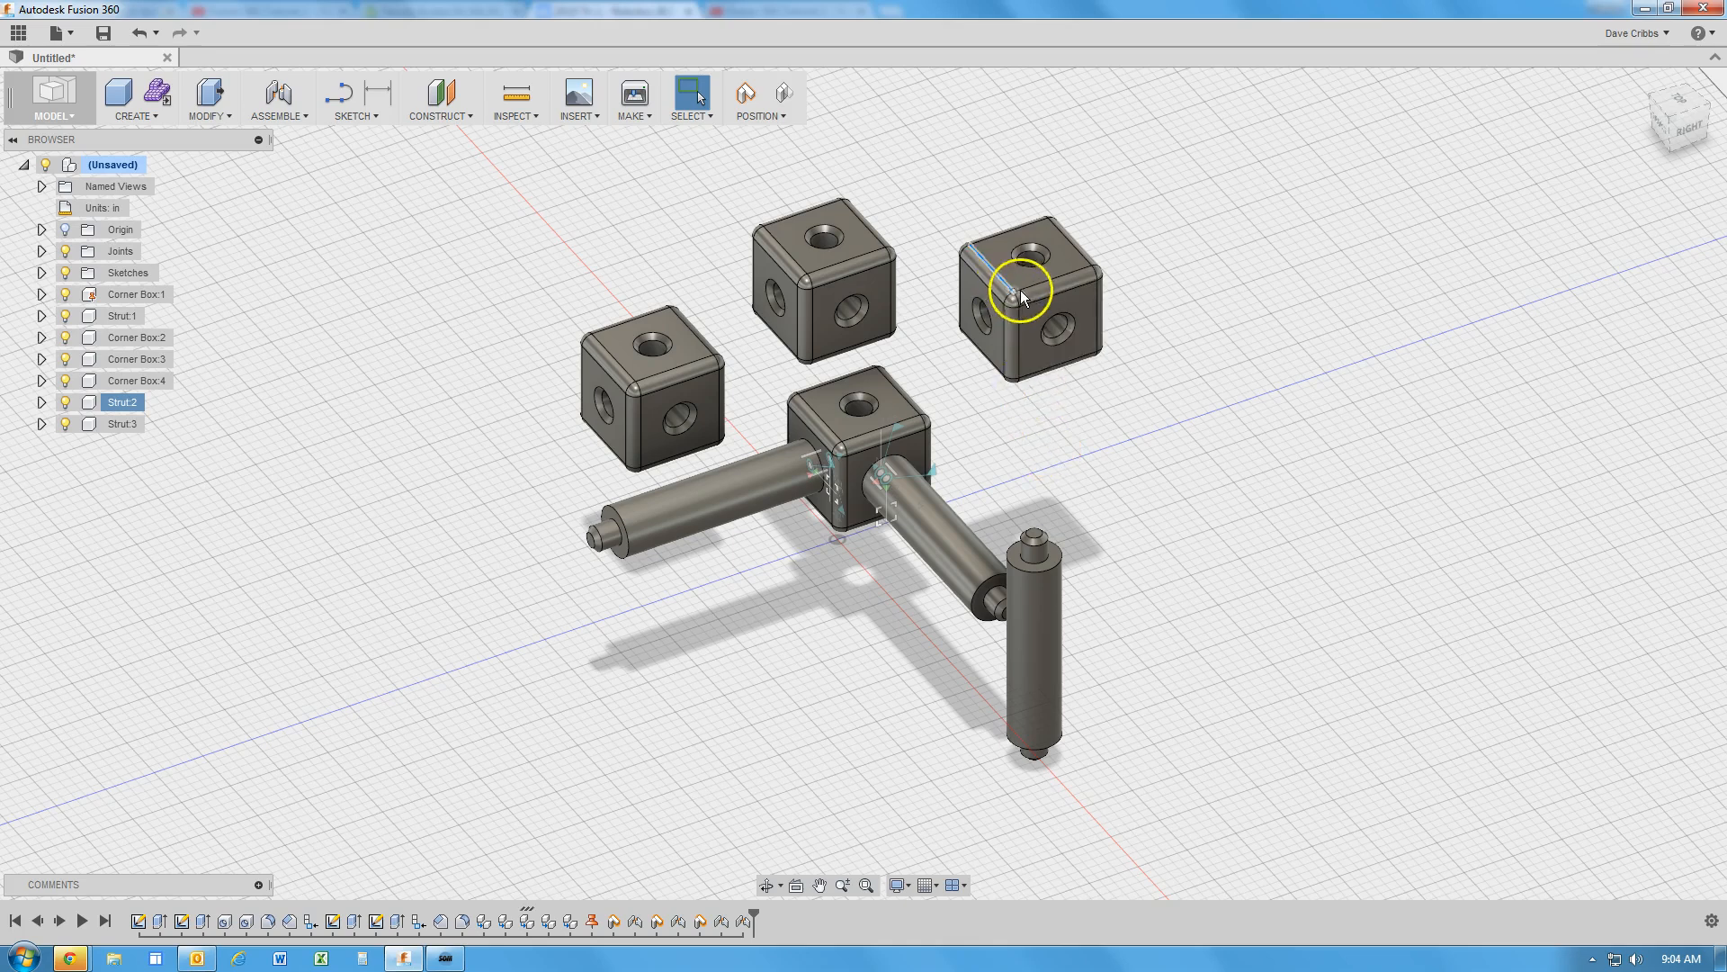
Move the far loose corner box outward and reposition the vertical strut behind the grounded box, between the loose boxes
{"action": "left_click_drag", "start_coordinate": [1025, 275], "coordinate": [1152, 323]}
{"action": "left_click_drag", "start_coordinate": [1034, 527], "coordinate": [957, 272]}
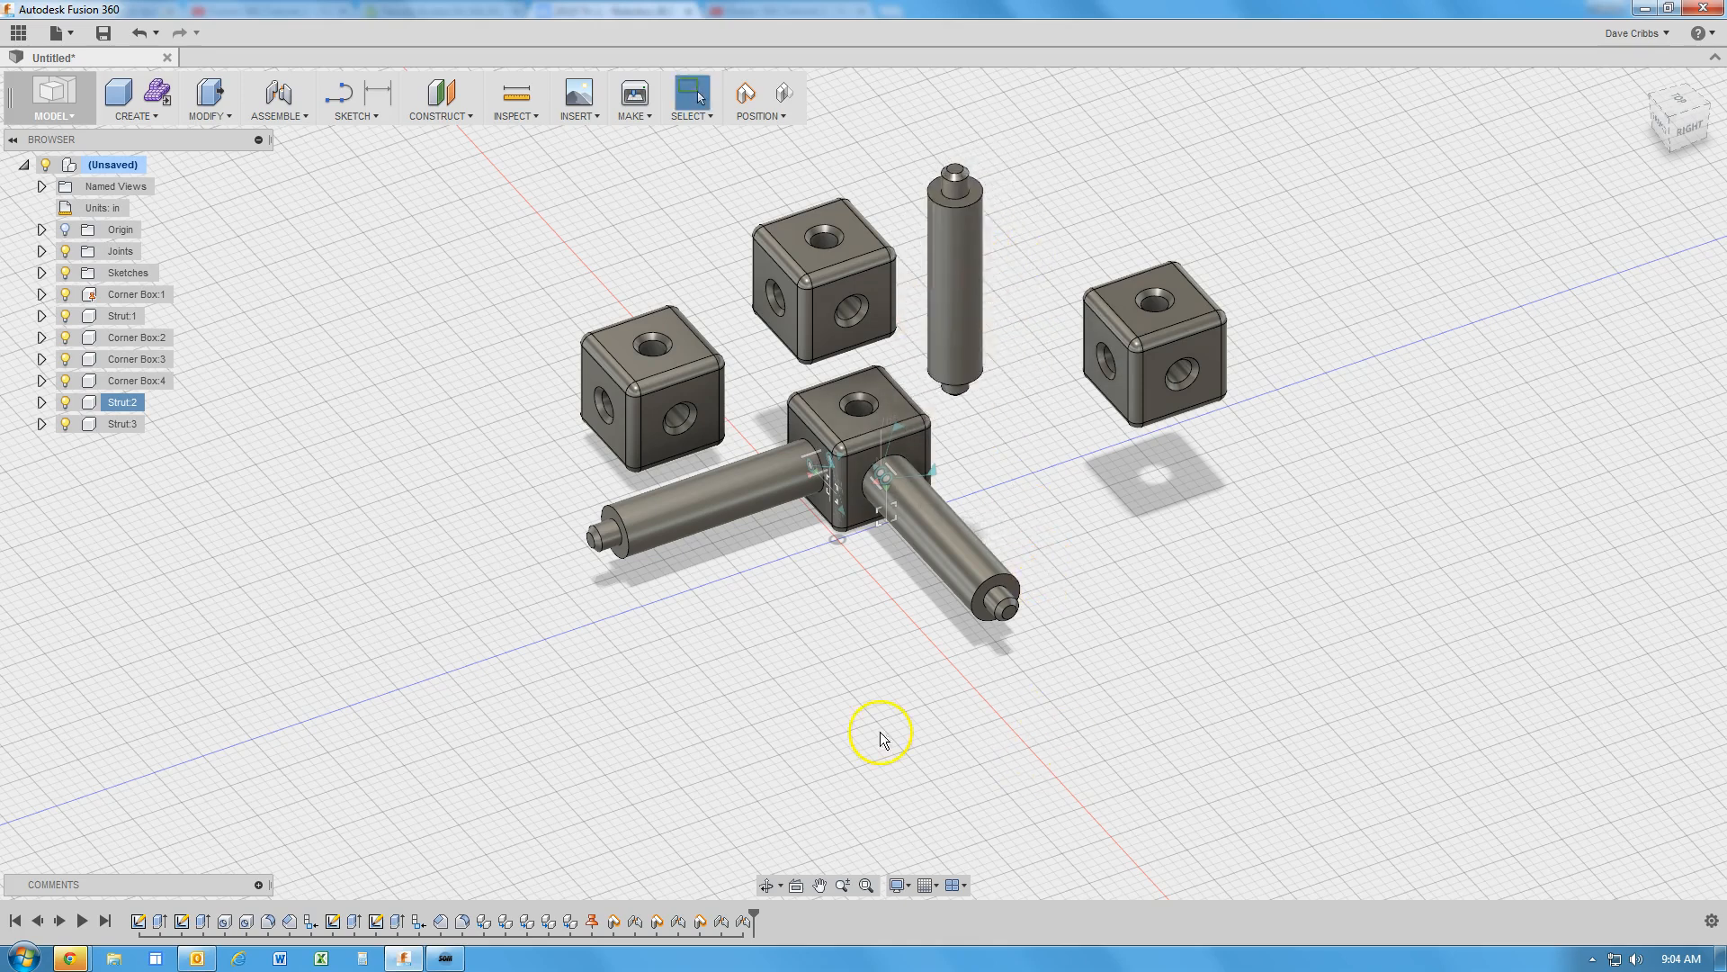